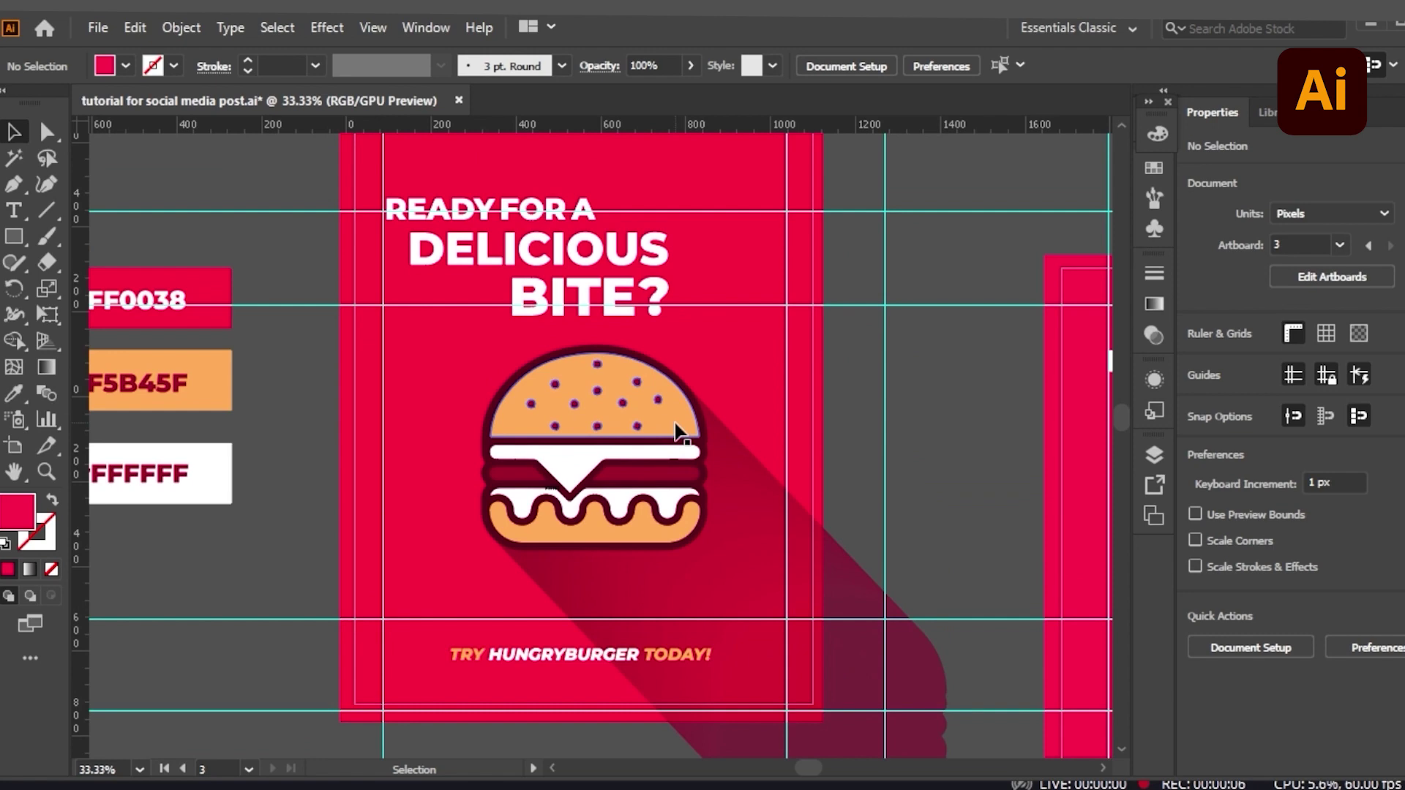
- Examine the finished burger posts, their long shadows and the colour swatches beside the artboards
scroll(659, 476, down, 4)
scroll(829, 761, down, 3)
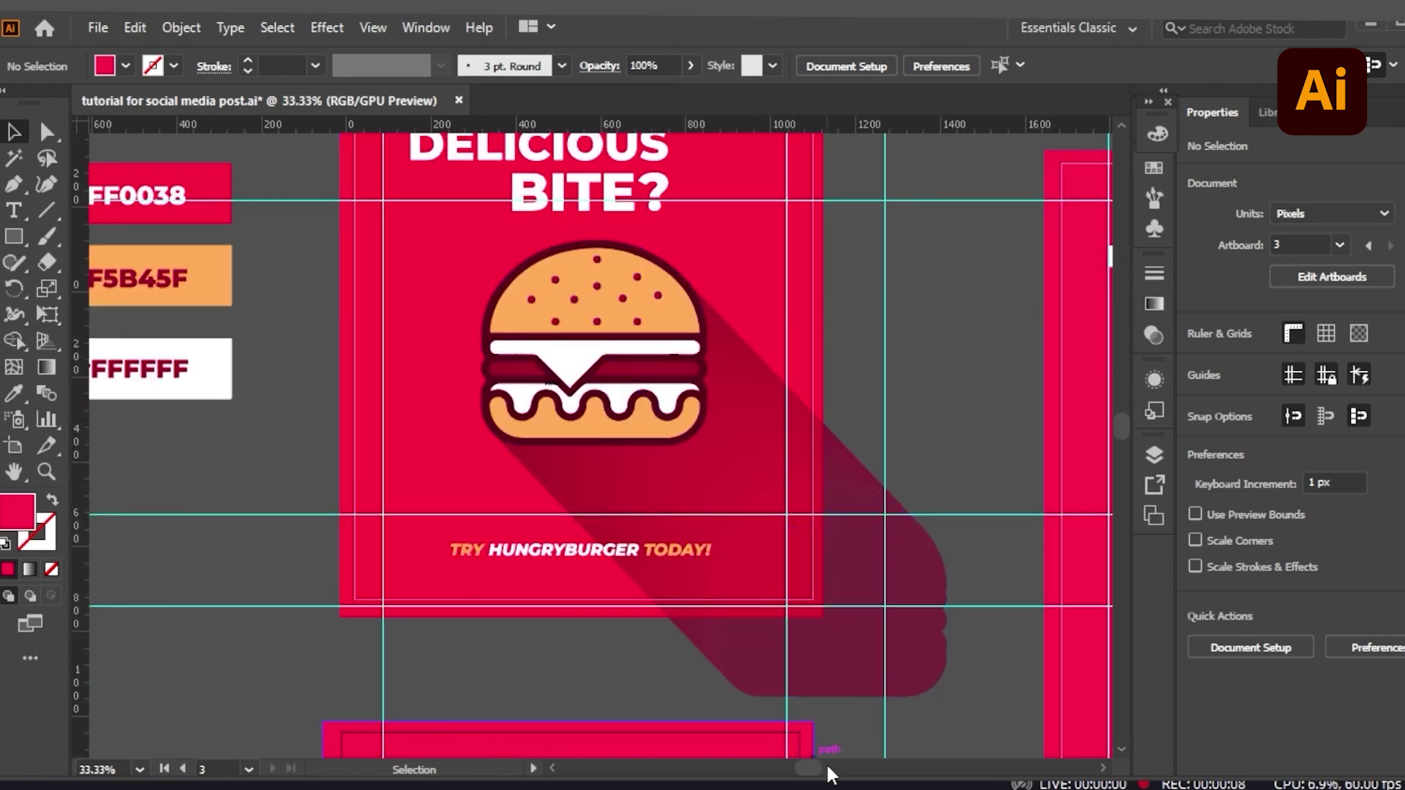
scroll(815, 767, right, 5)
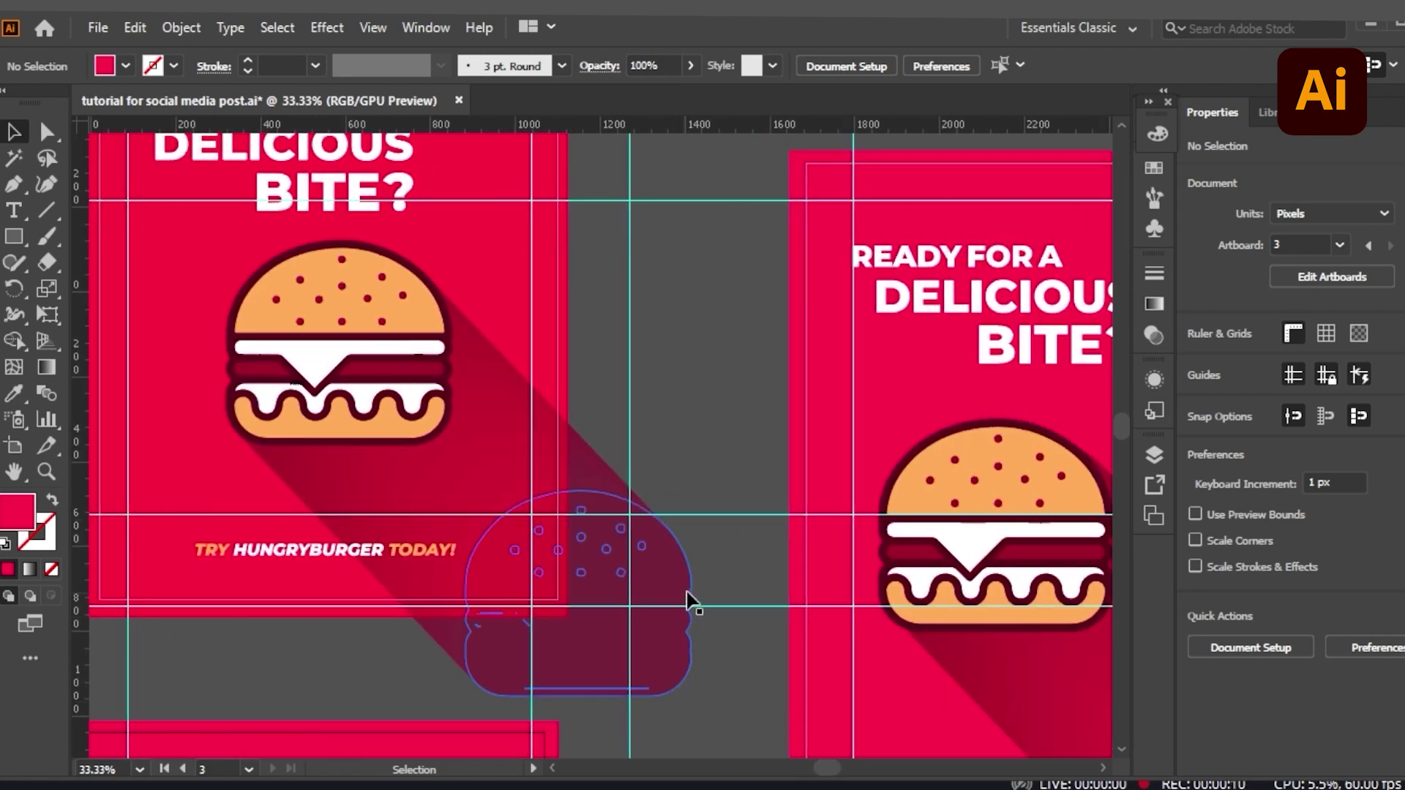
scroll(687, 602, up, 1)
scroll(691, 600, down, 2)
key(v)
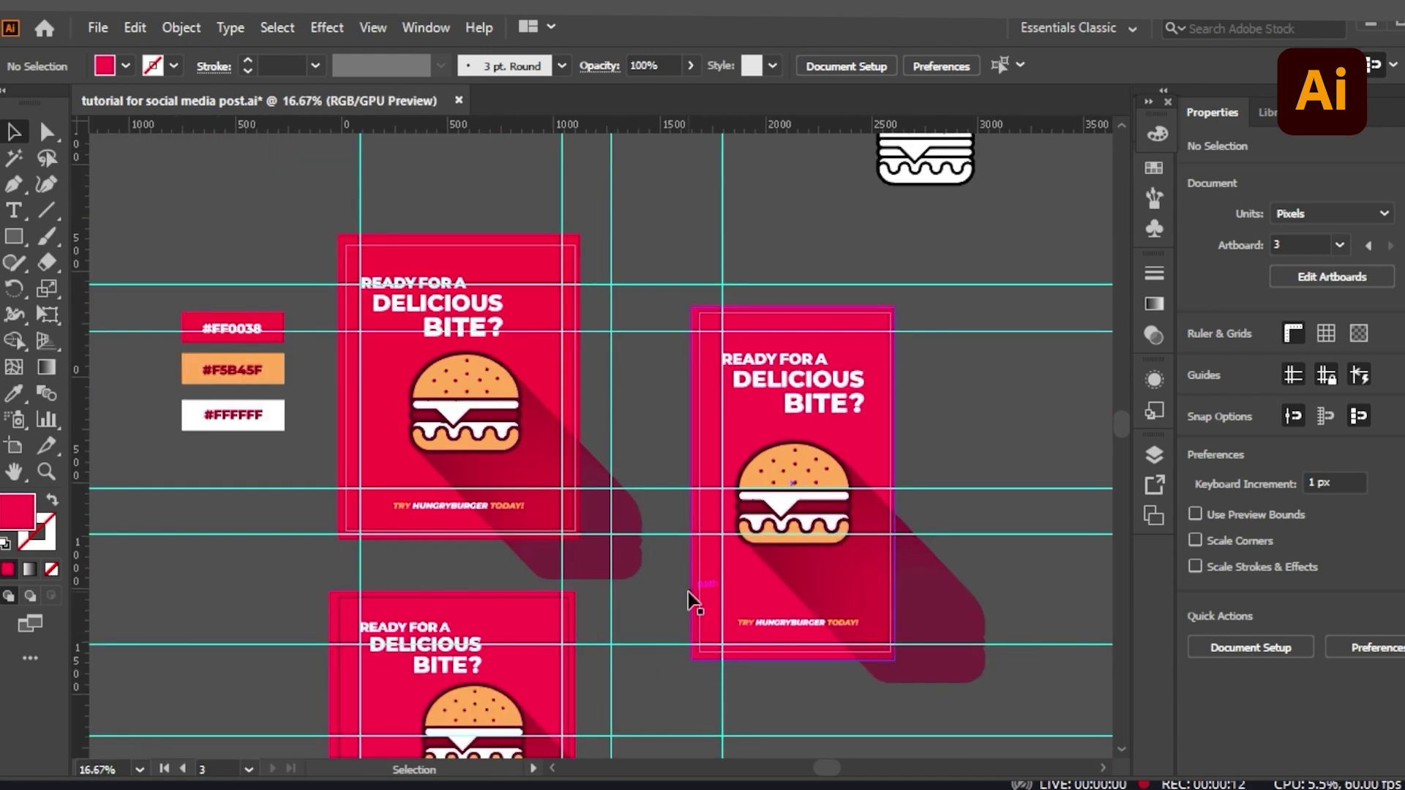
scroll(701, 552, down, 1)
scroll(700, 549, up, 2)
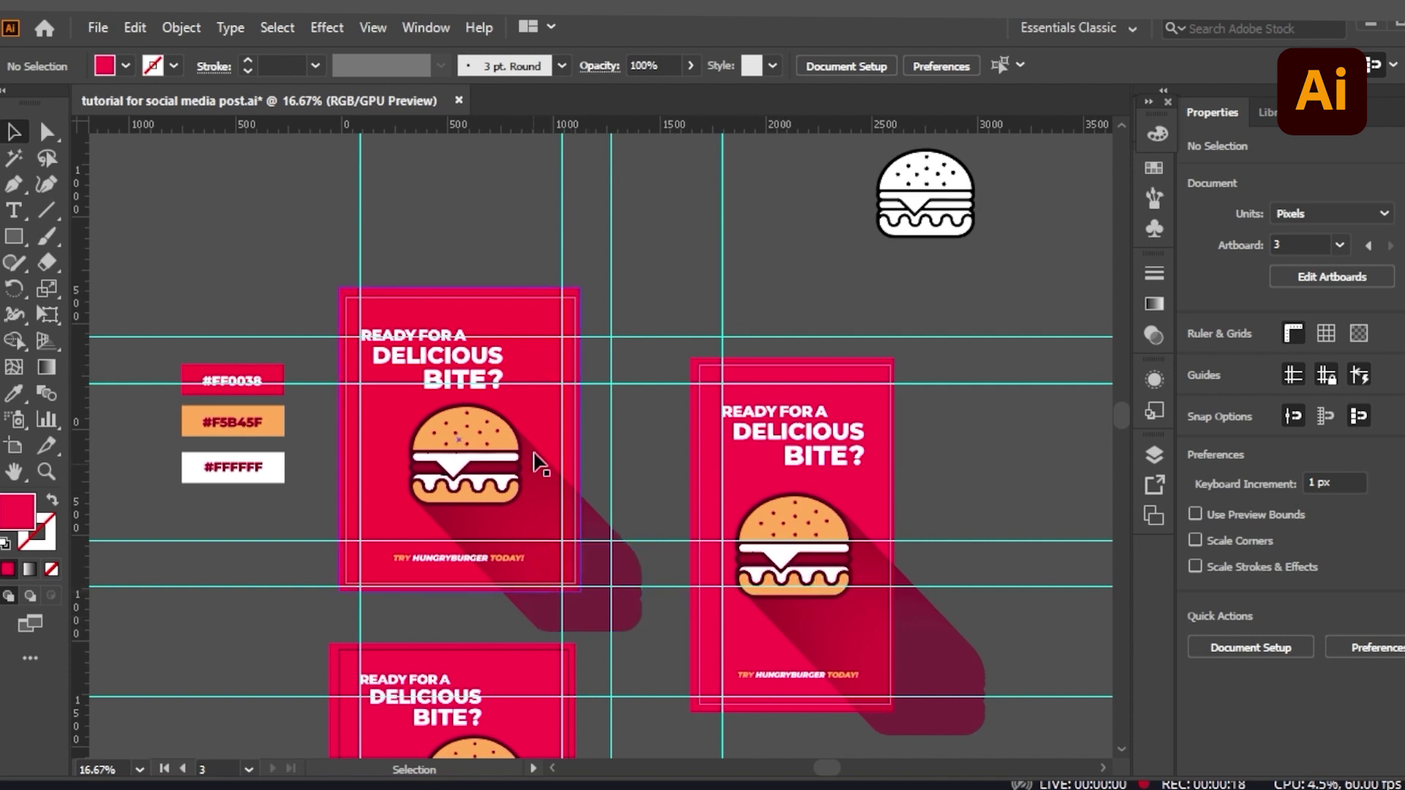
scroll(552, 520, down, 2)
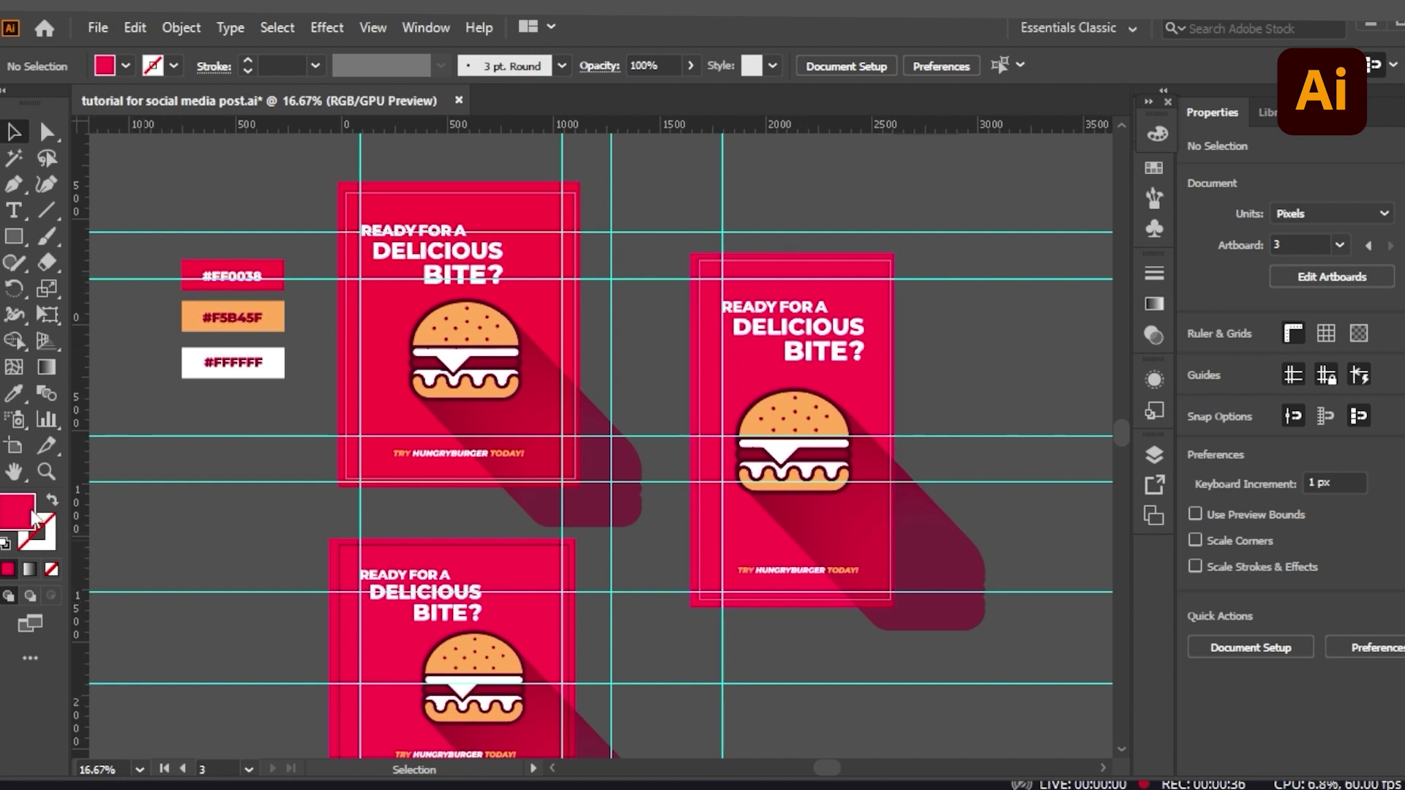
click(46, 472)
click(257, 283)
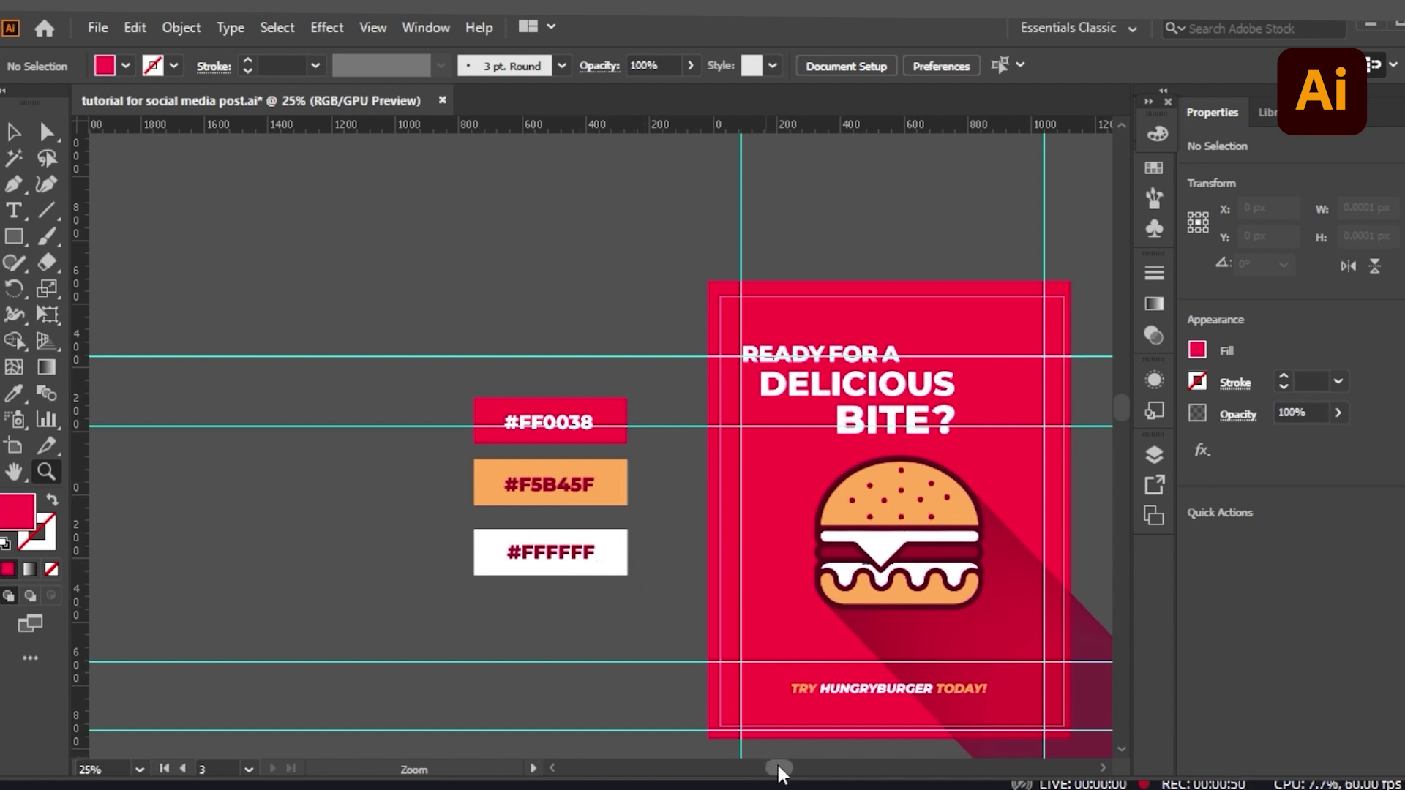
drag(775, 767, 814, 765)
scroll(782, 577, down, 5)
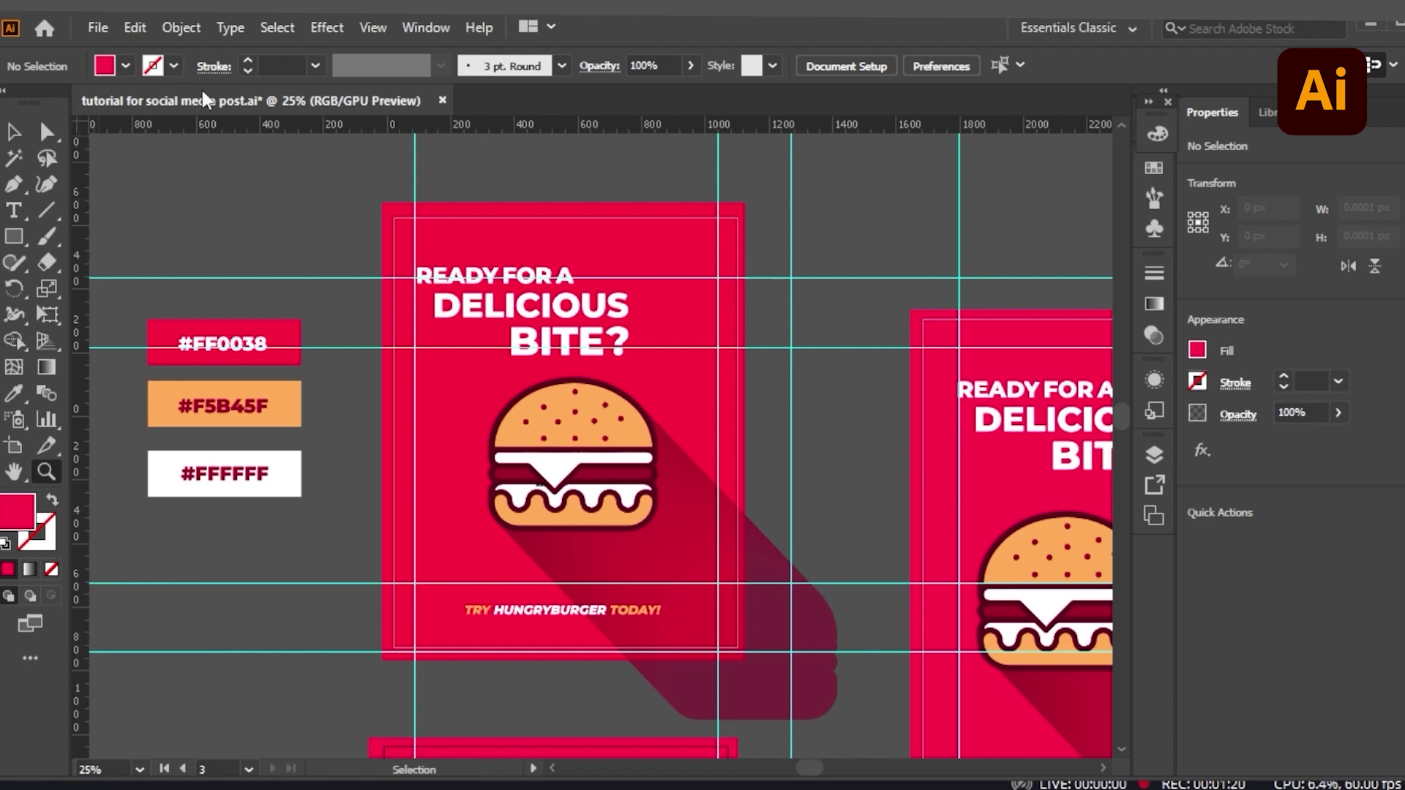
- Create a new document with three artboards of 1080 x 1350 px, using the Facebook size from the Notepad notes
click(96, 26)
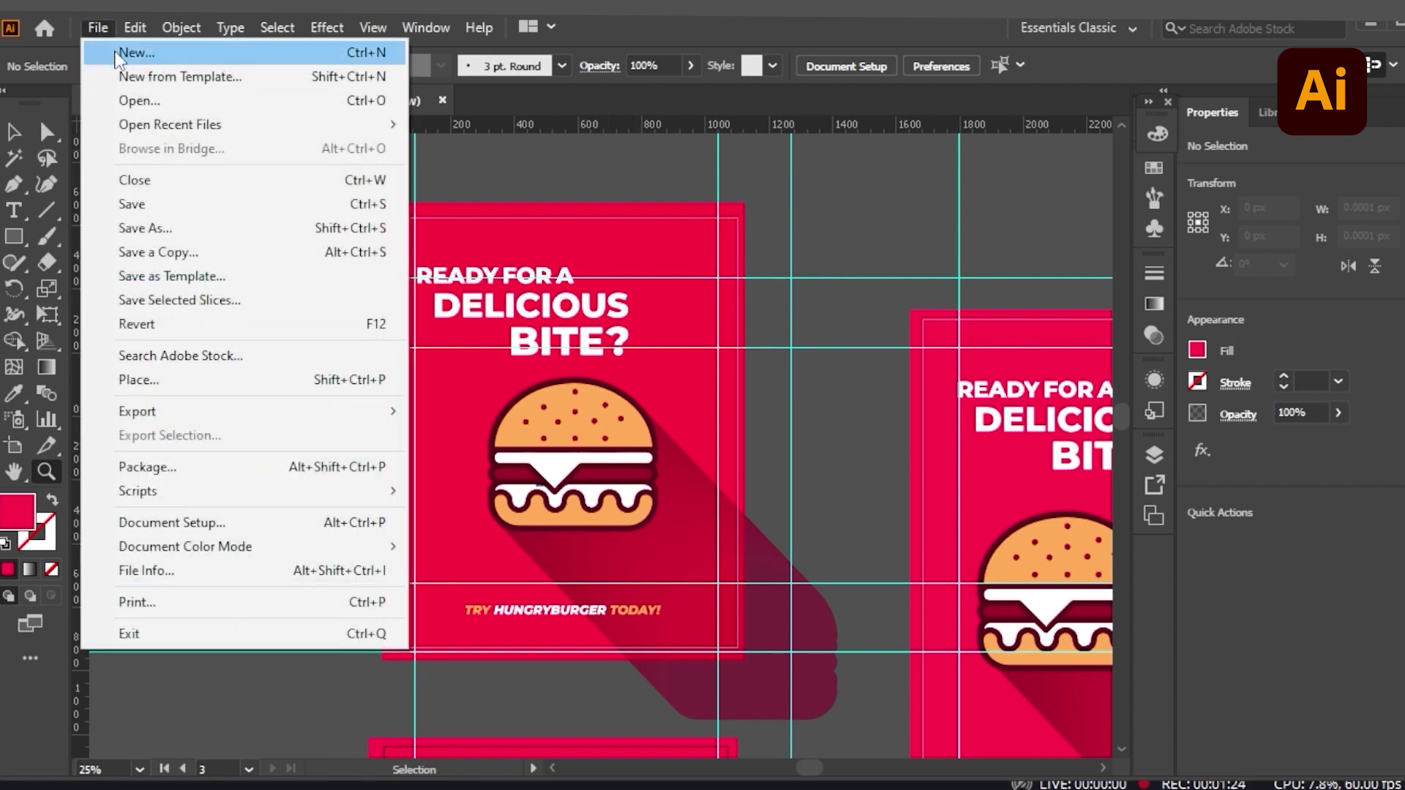
click(126, 54)
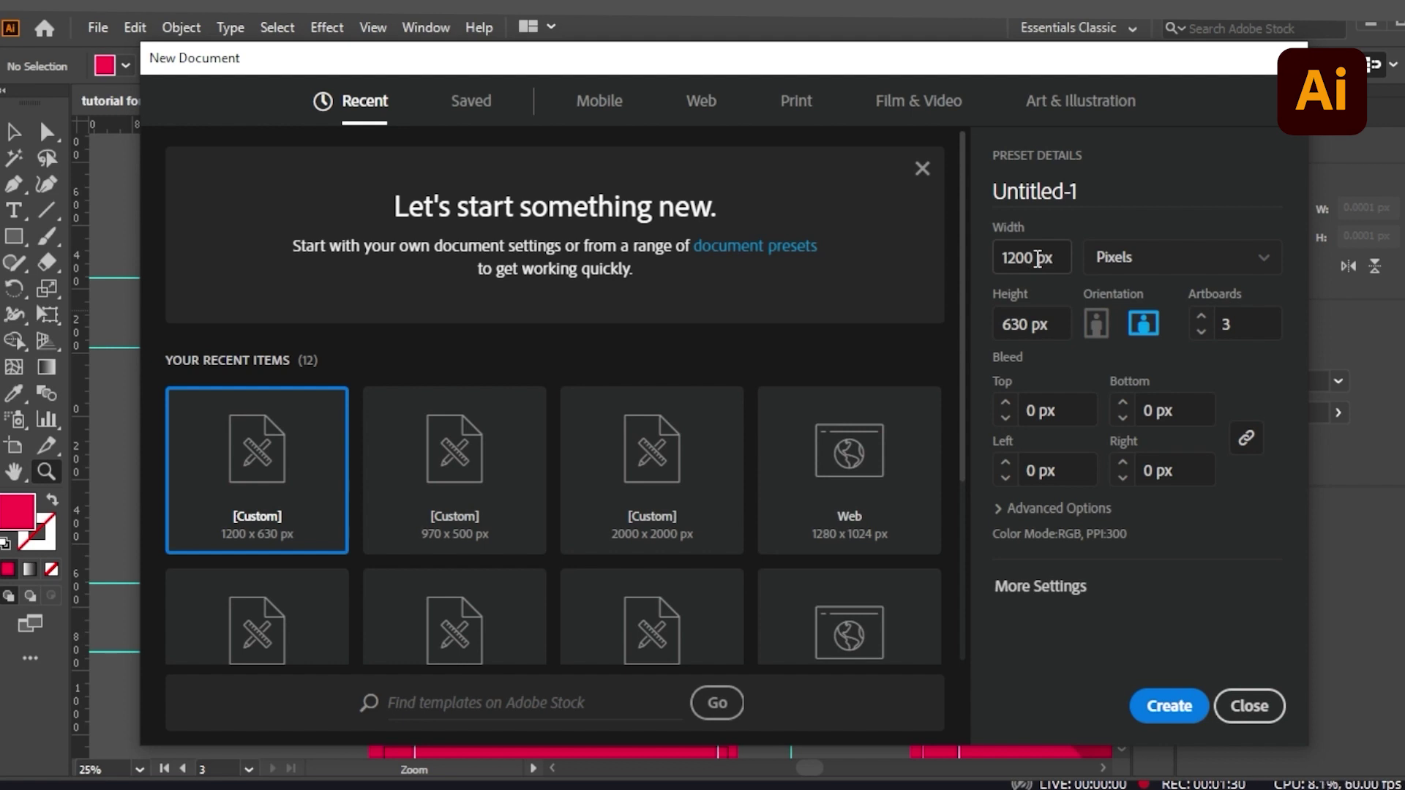
click(680, 724)
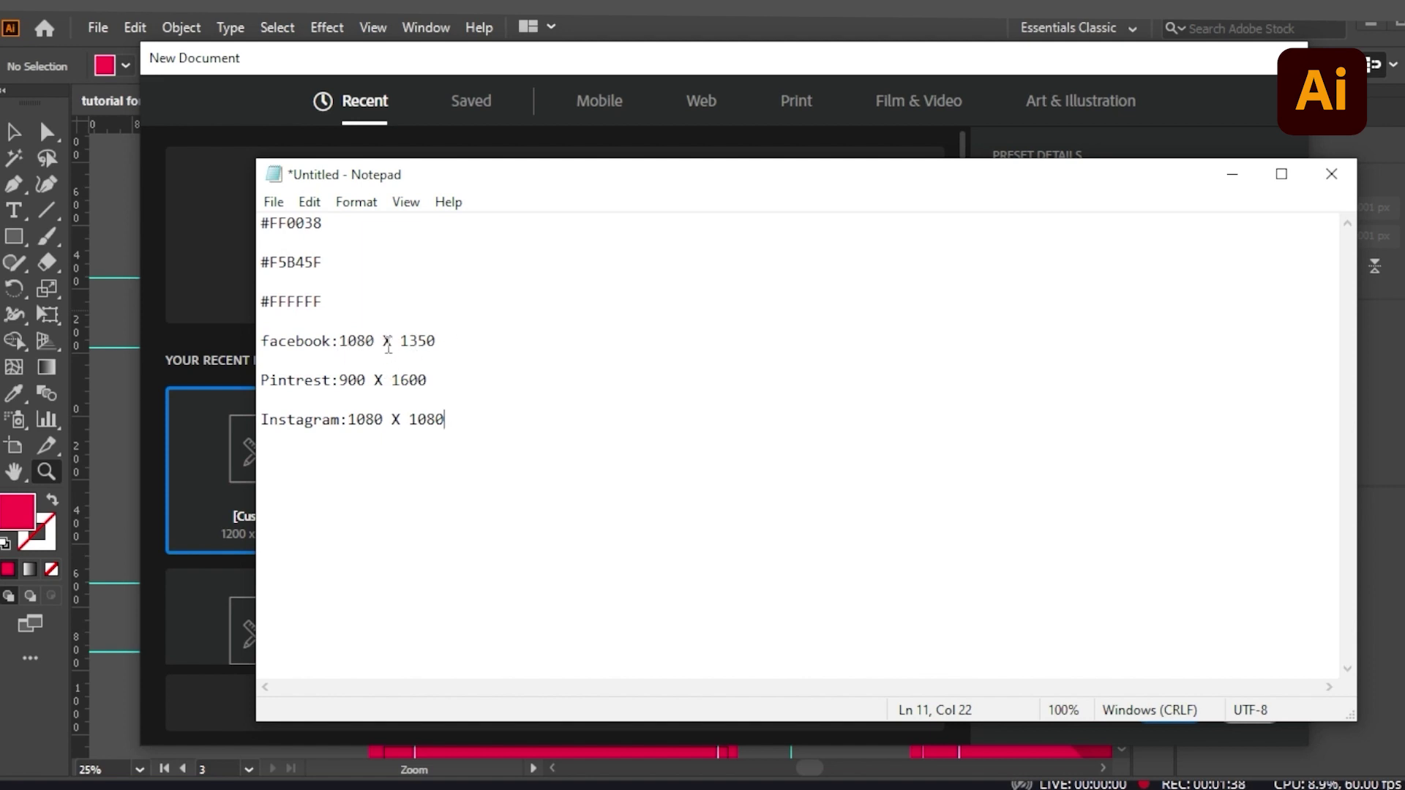
click(218, 293)
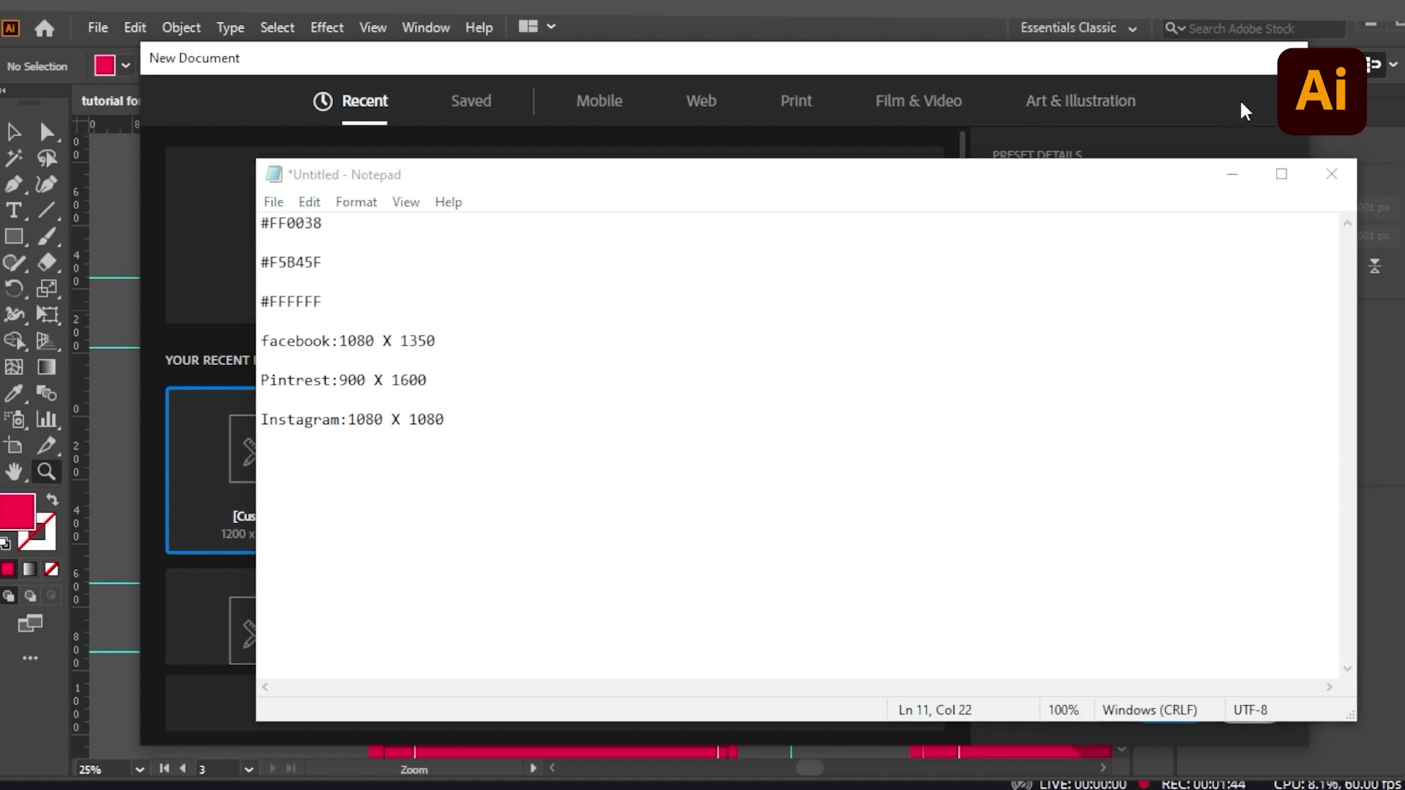
click(1233, 174)
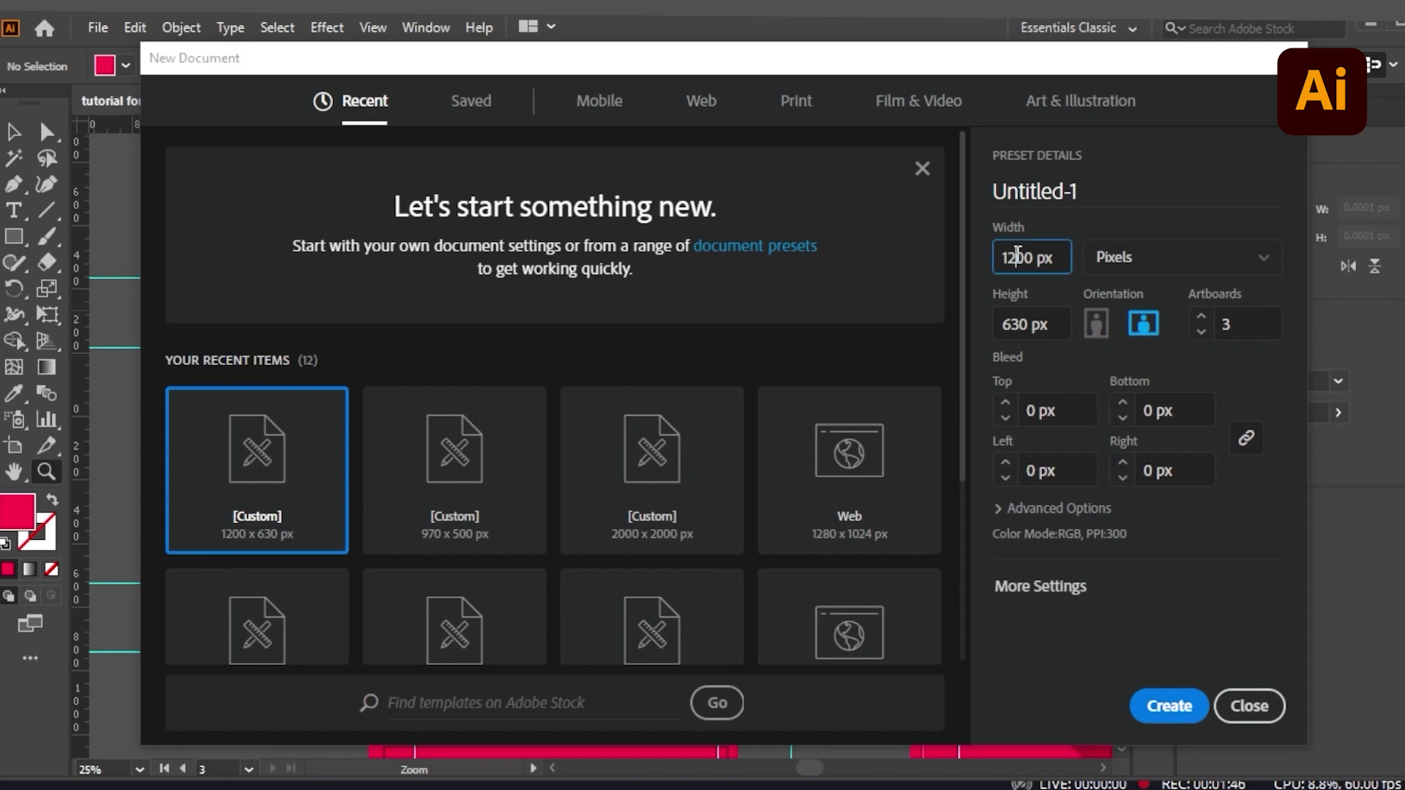
click(1017, 257)
text(1)
click(1016, 324)
text(1)
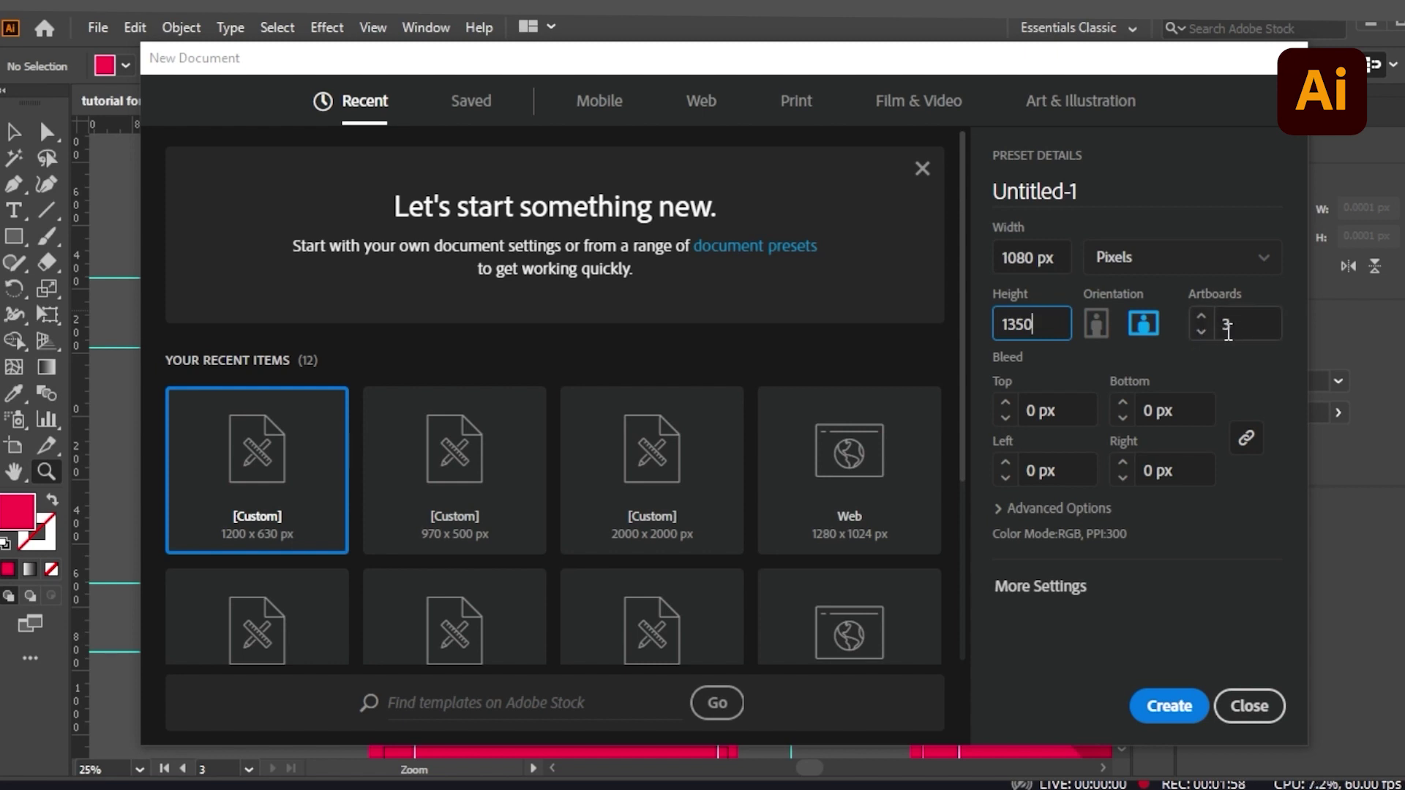
click(1174, 707)
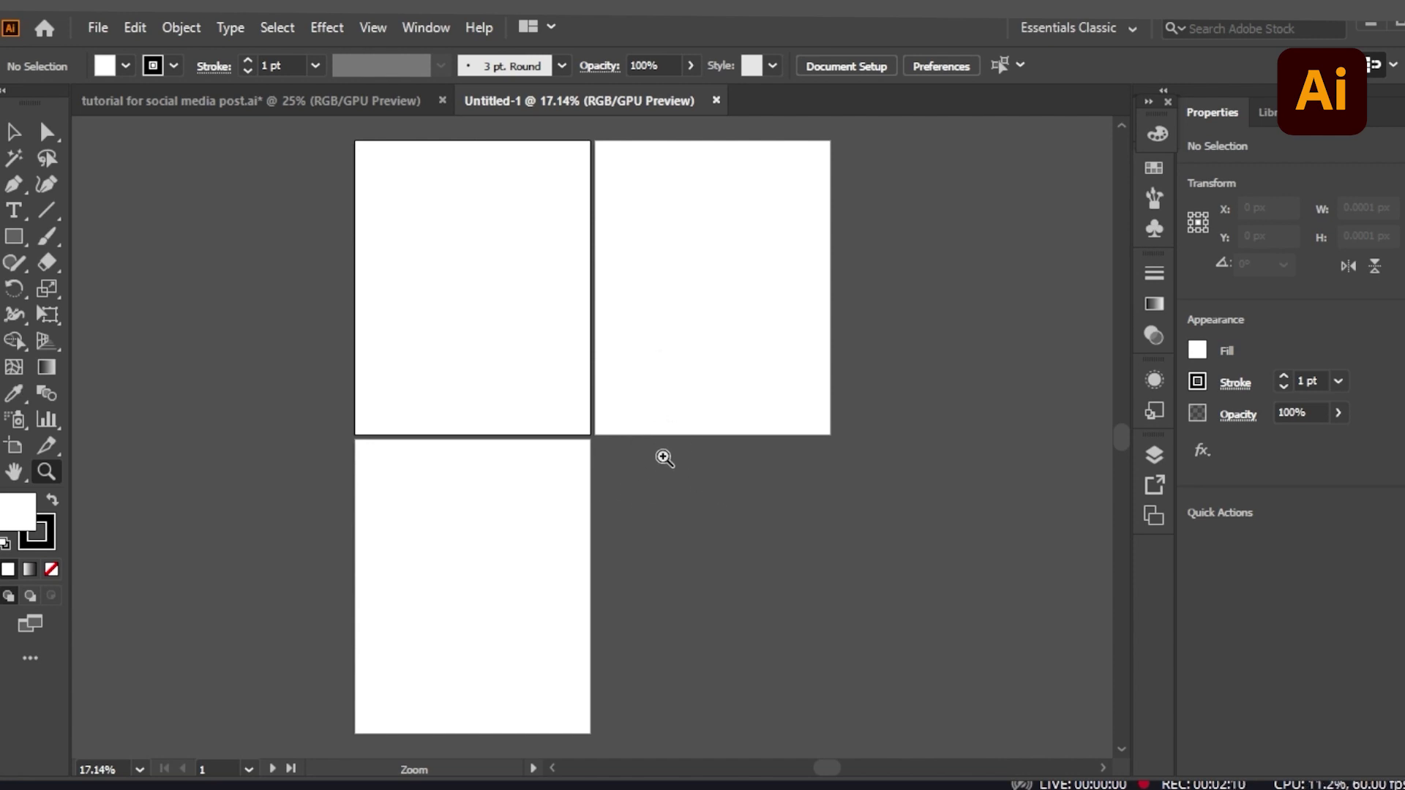
- Spread the three artboards apart, centring Artboard 1 at about 115, 510 px, Artboard 2 at 2035, 550 px and Artboard 3 at 115, 2270 px
scroll(689, 460, up, 1)
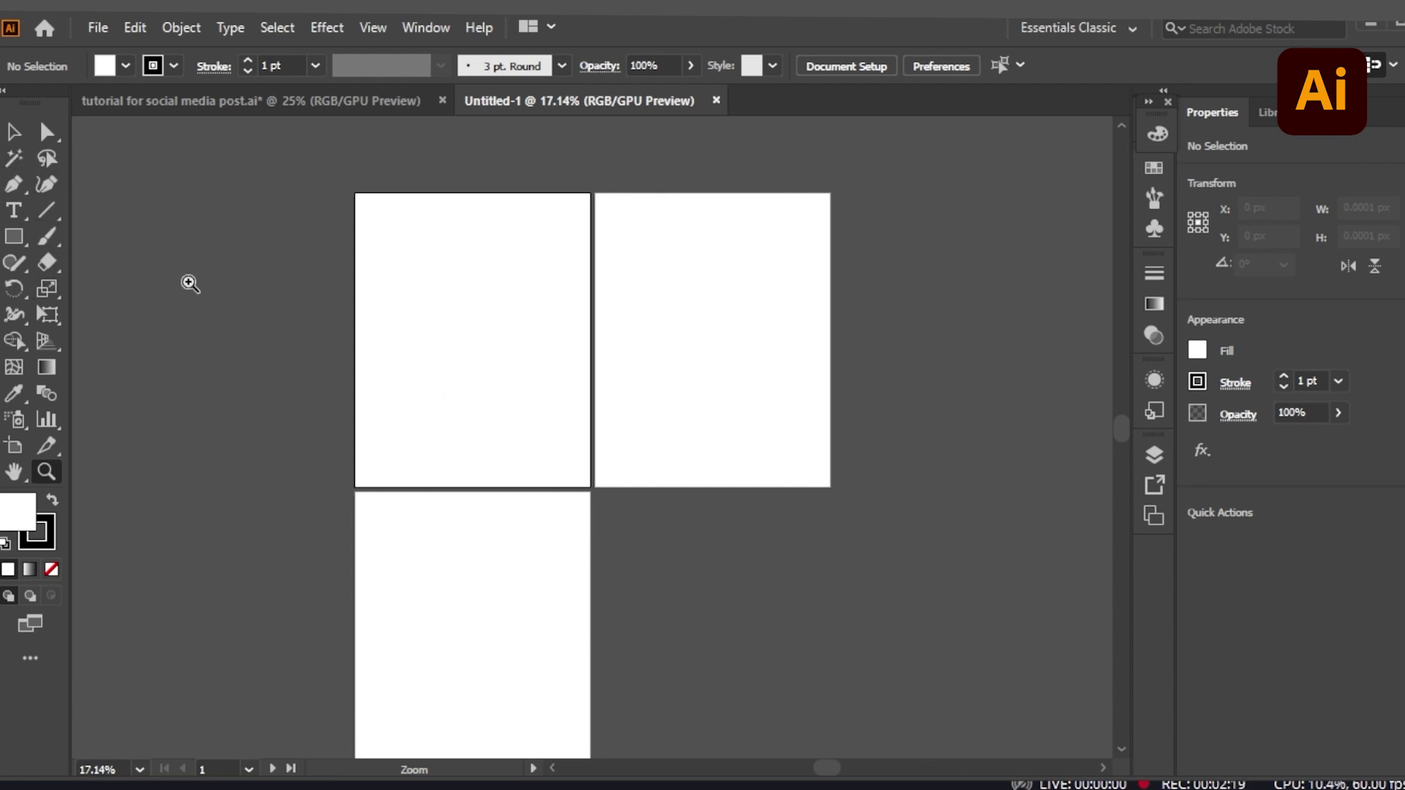
click(14, 132)
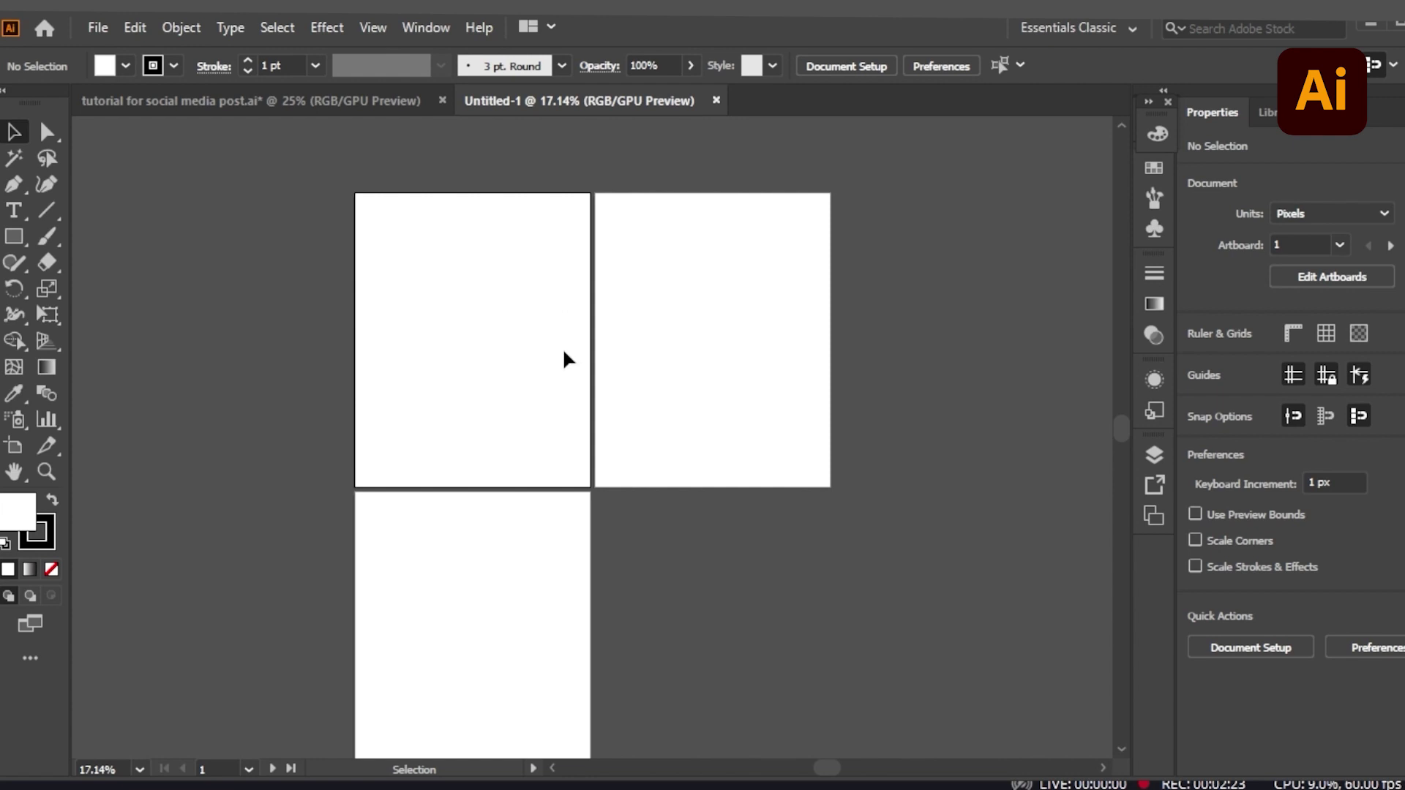
click(1325, 277)
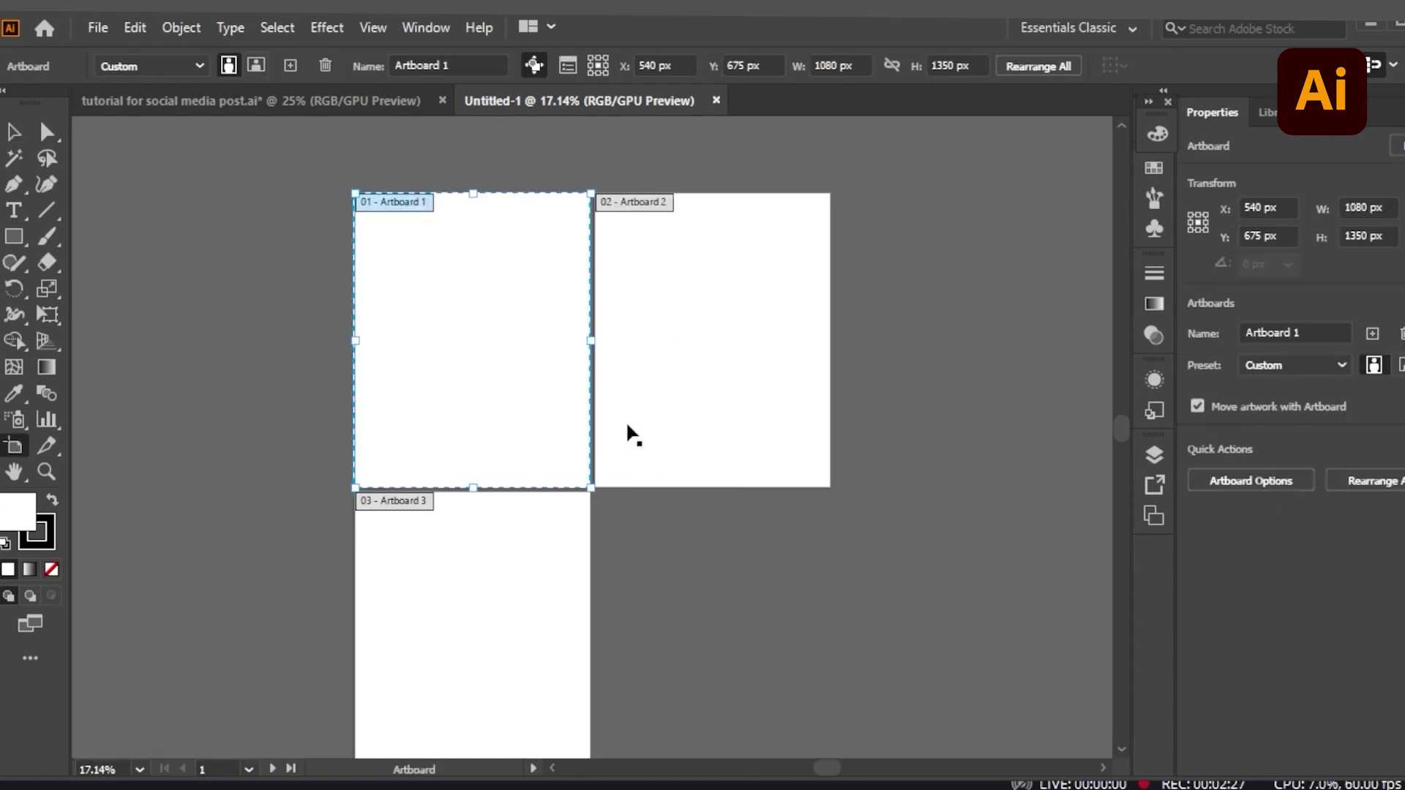
drag(483, 342, 393, 304)
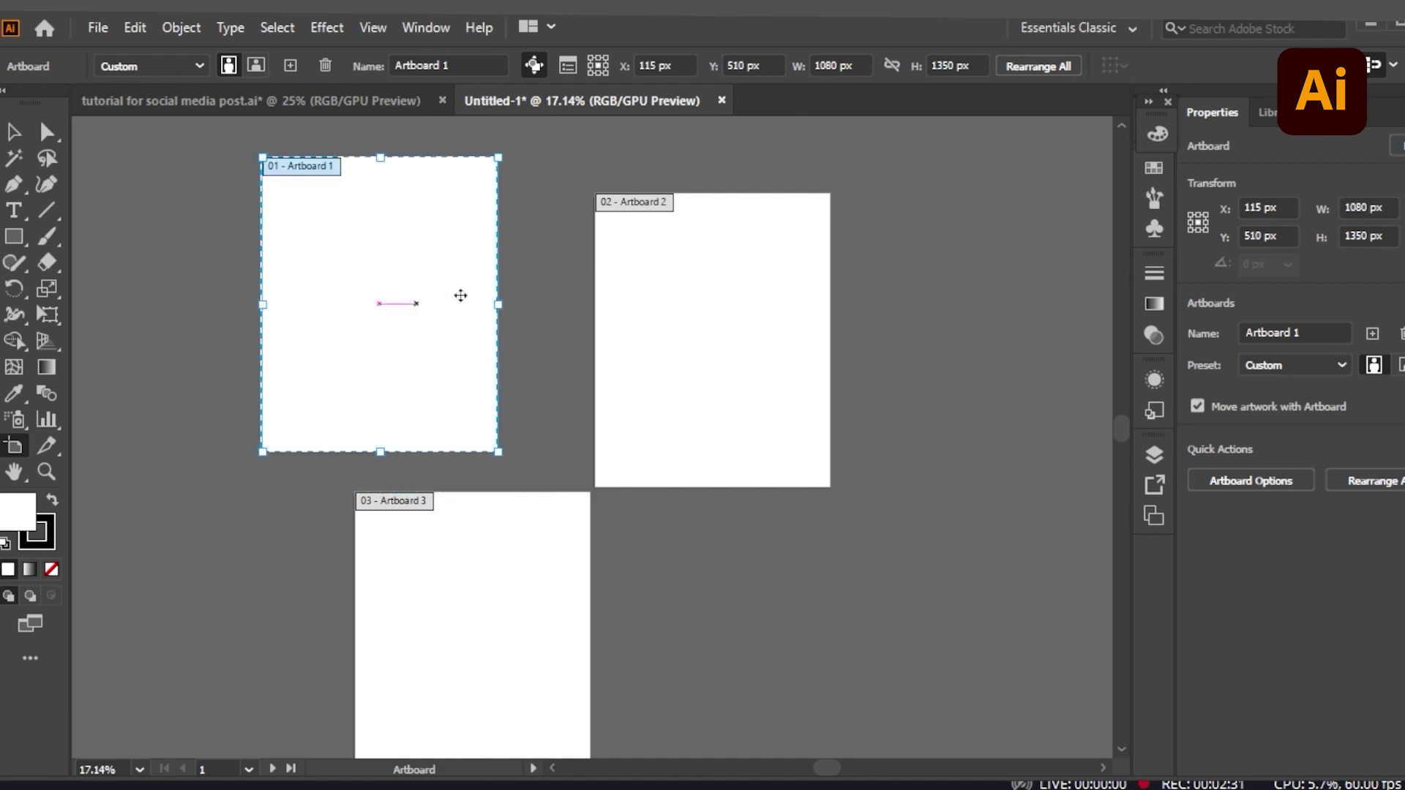
click(734, 267)
drag(728, 358, 816, 329)
click(524, 649)
drag(524, 649, 432, 682)
click(747, 388)
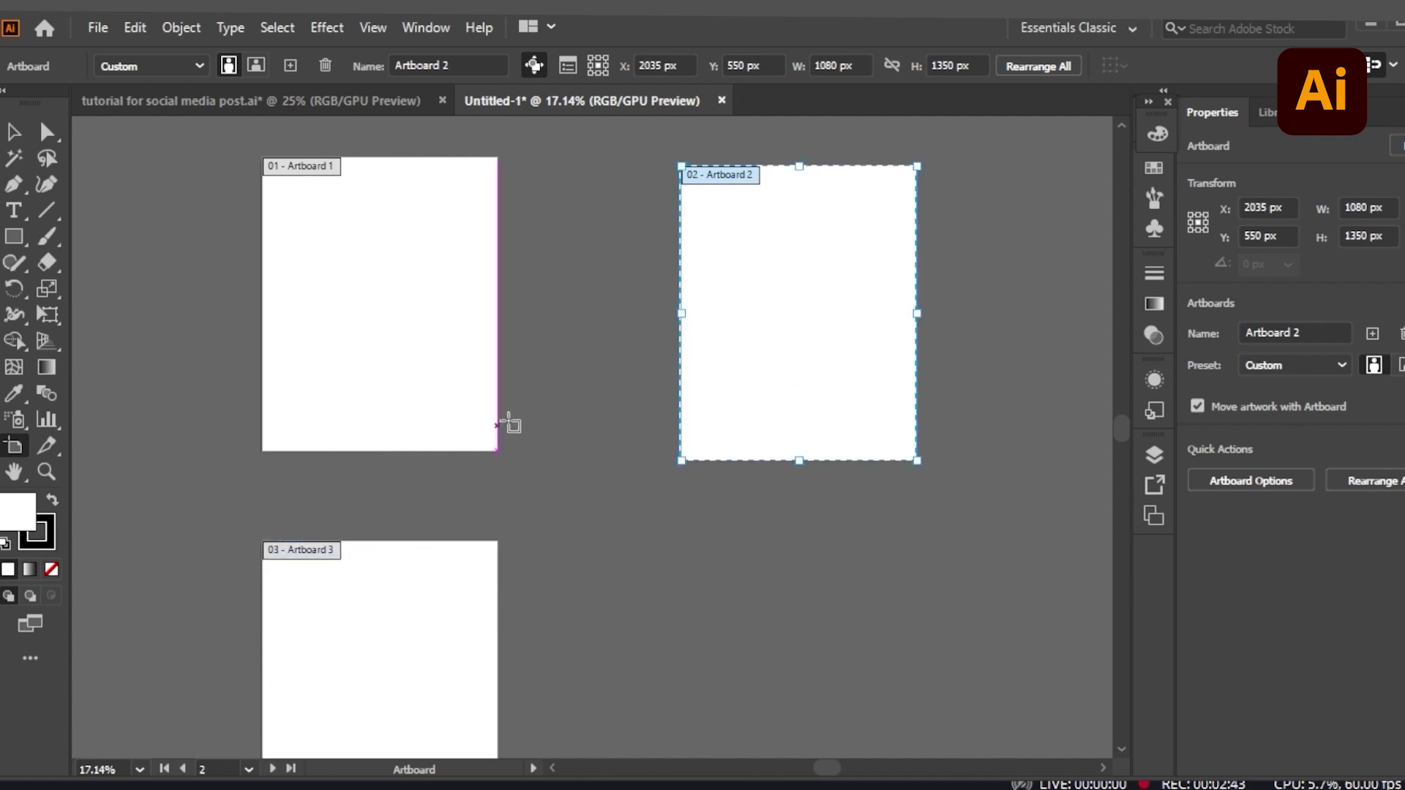
click(439, 307)
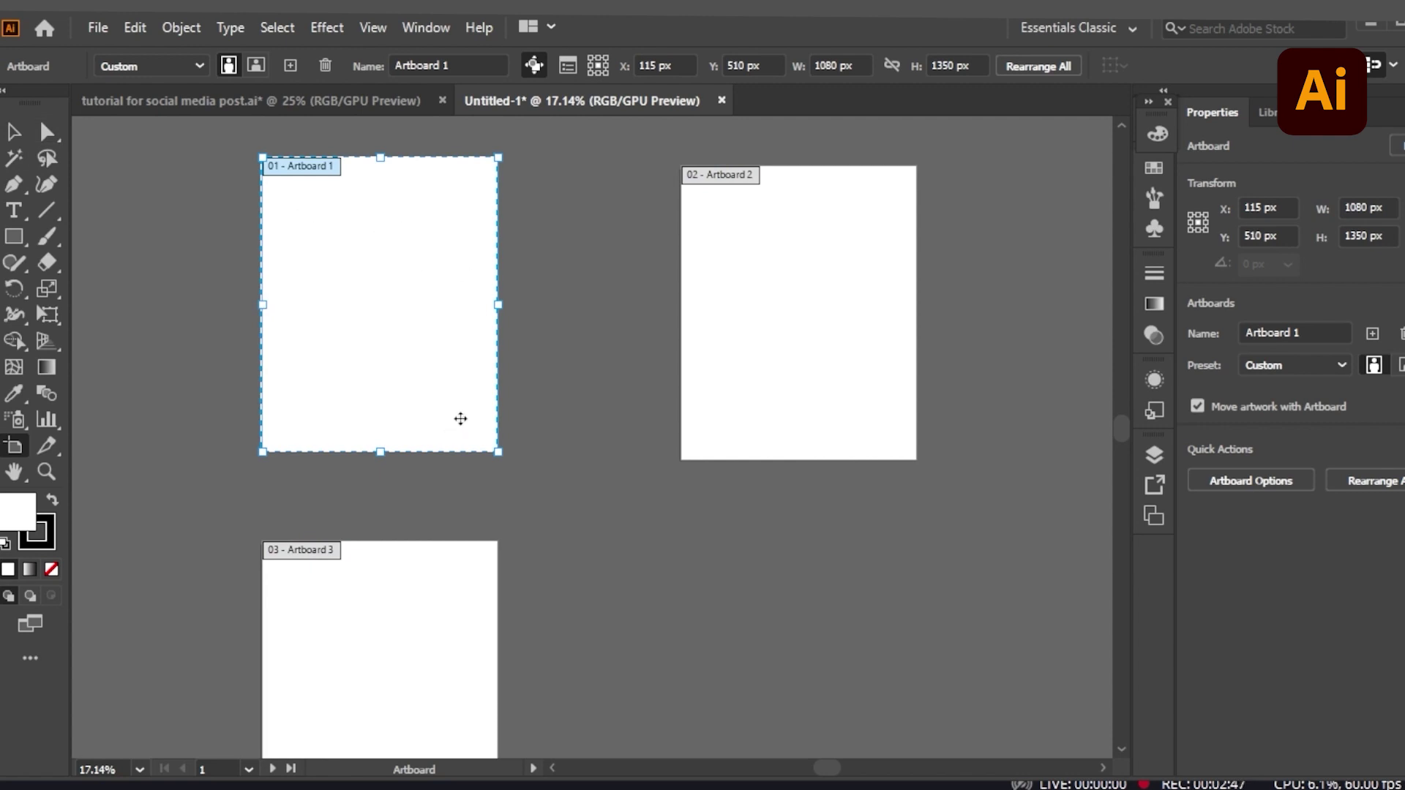
click(13, 133)
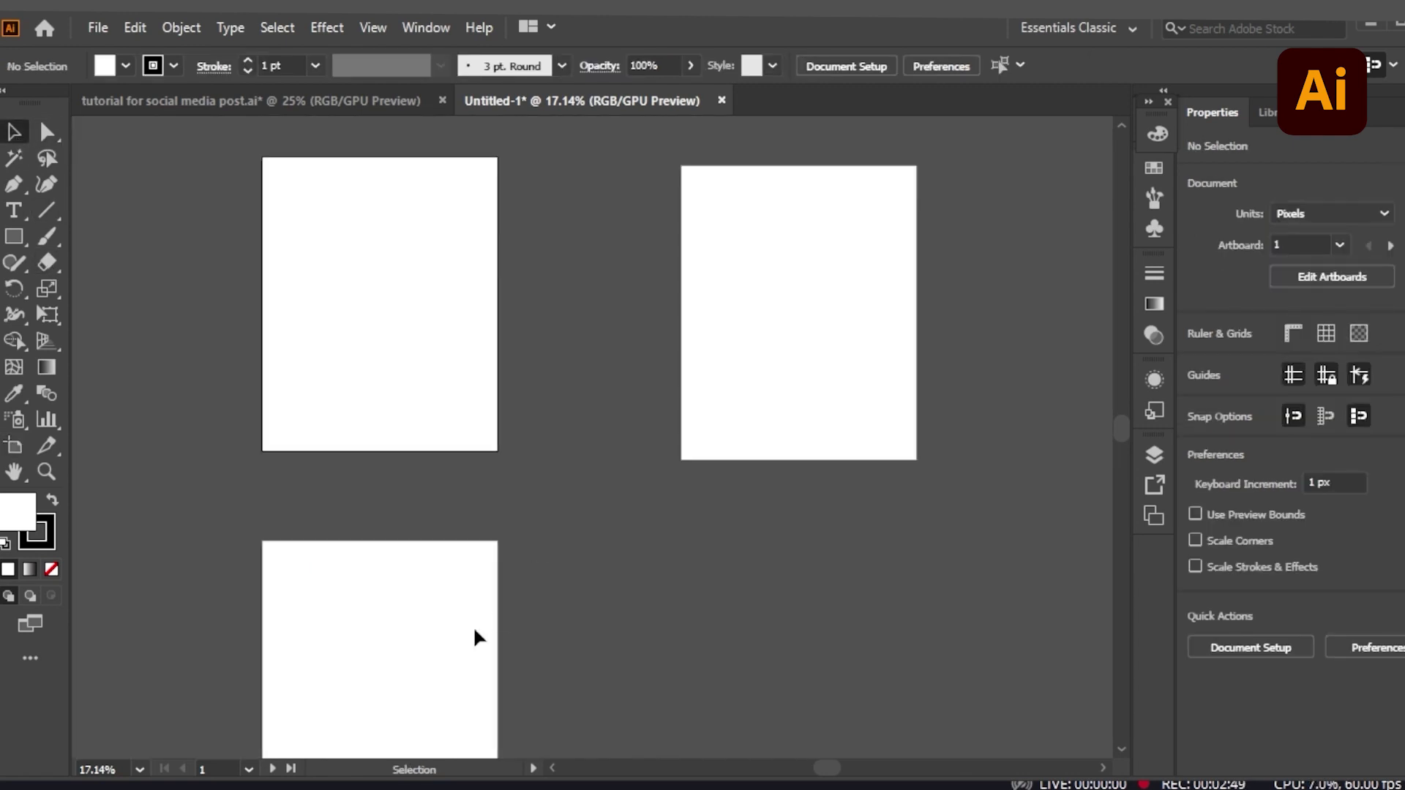
- Check the Instagram size in the Notepad notes and set Artboard 3's height to 1080 px
click(789, 370)
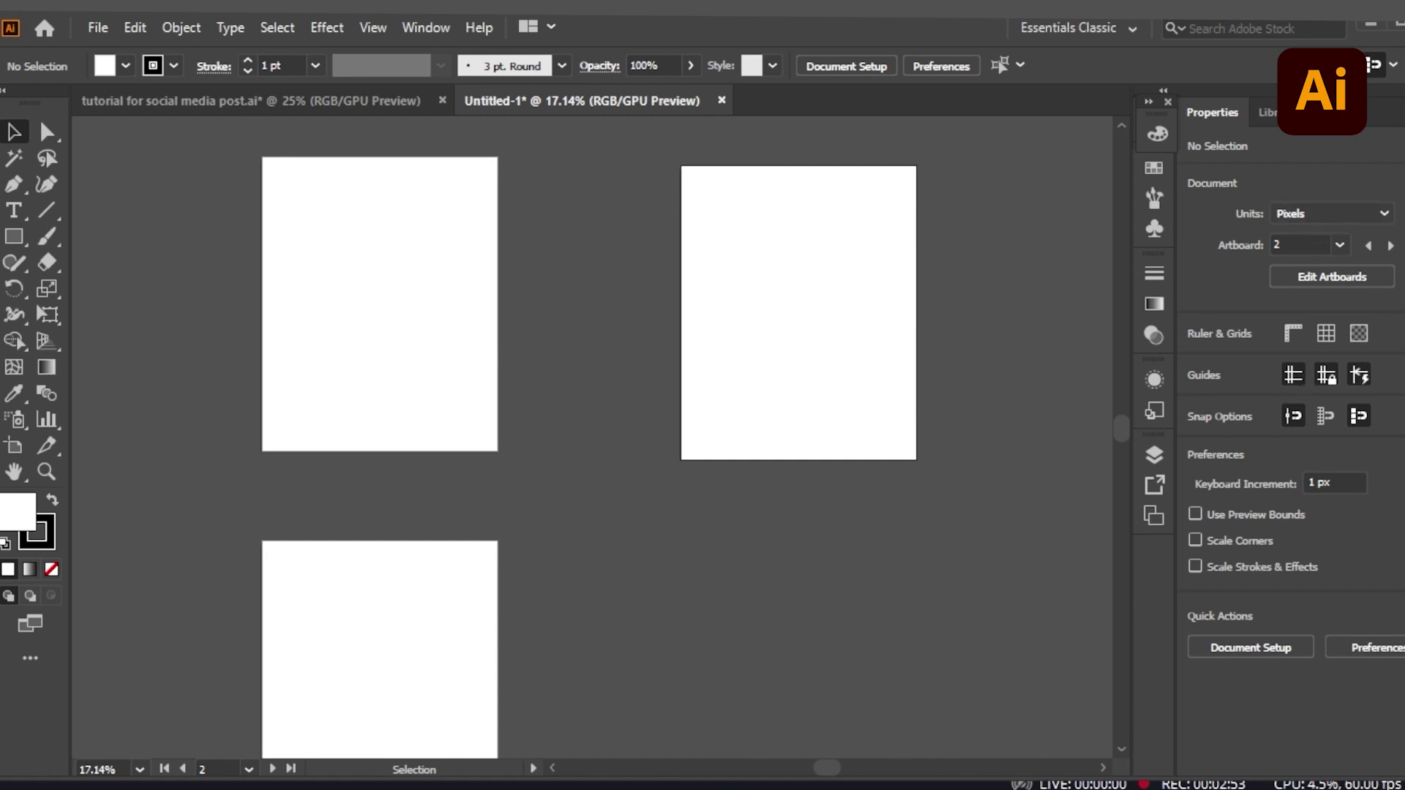
click(681, 714)
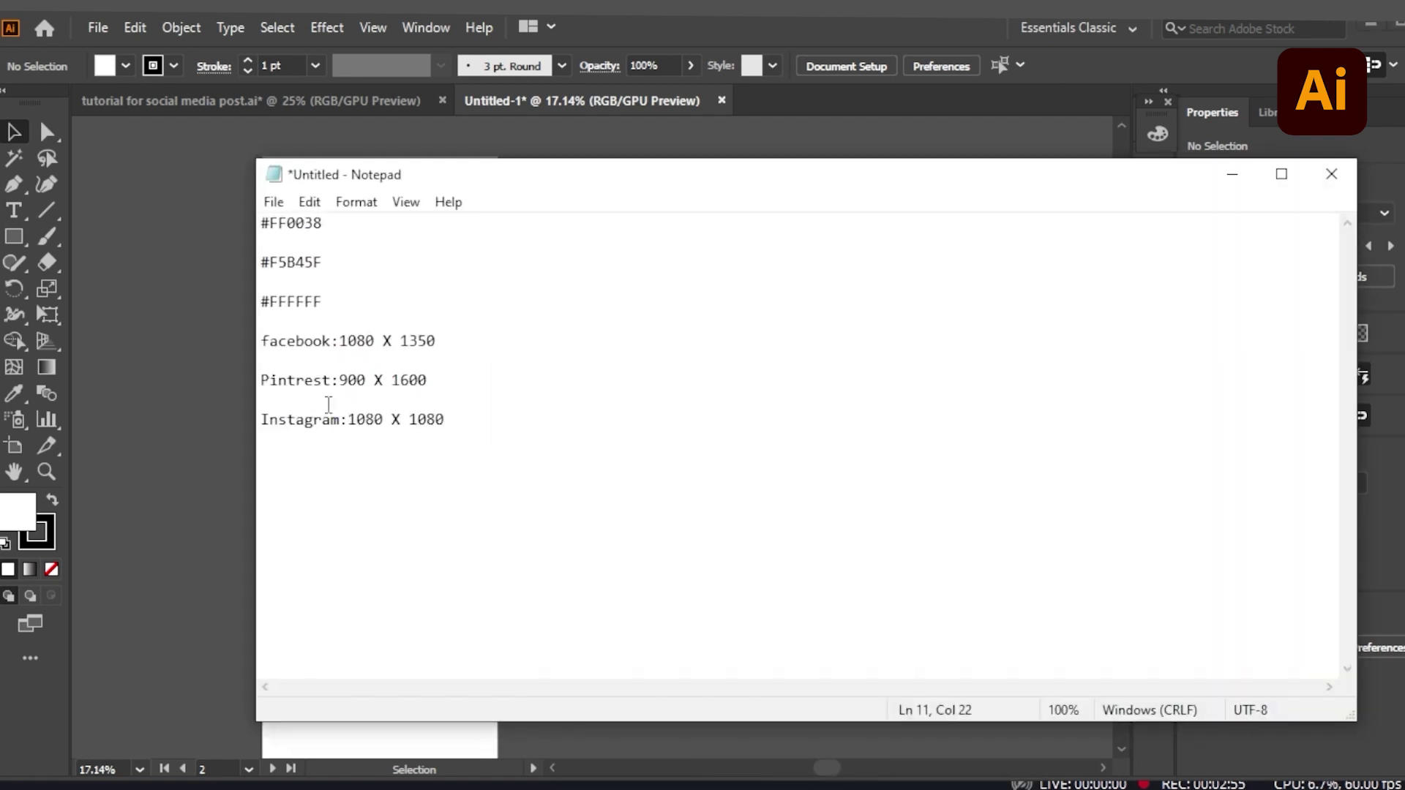
click(190, 580)
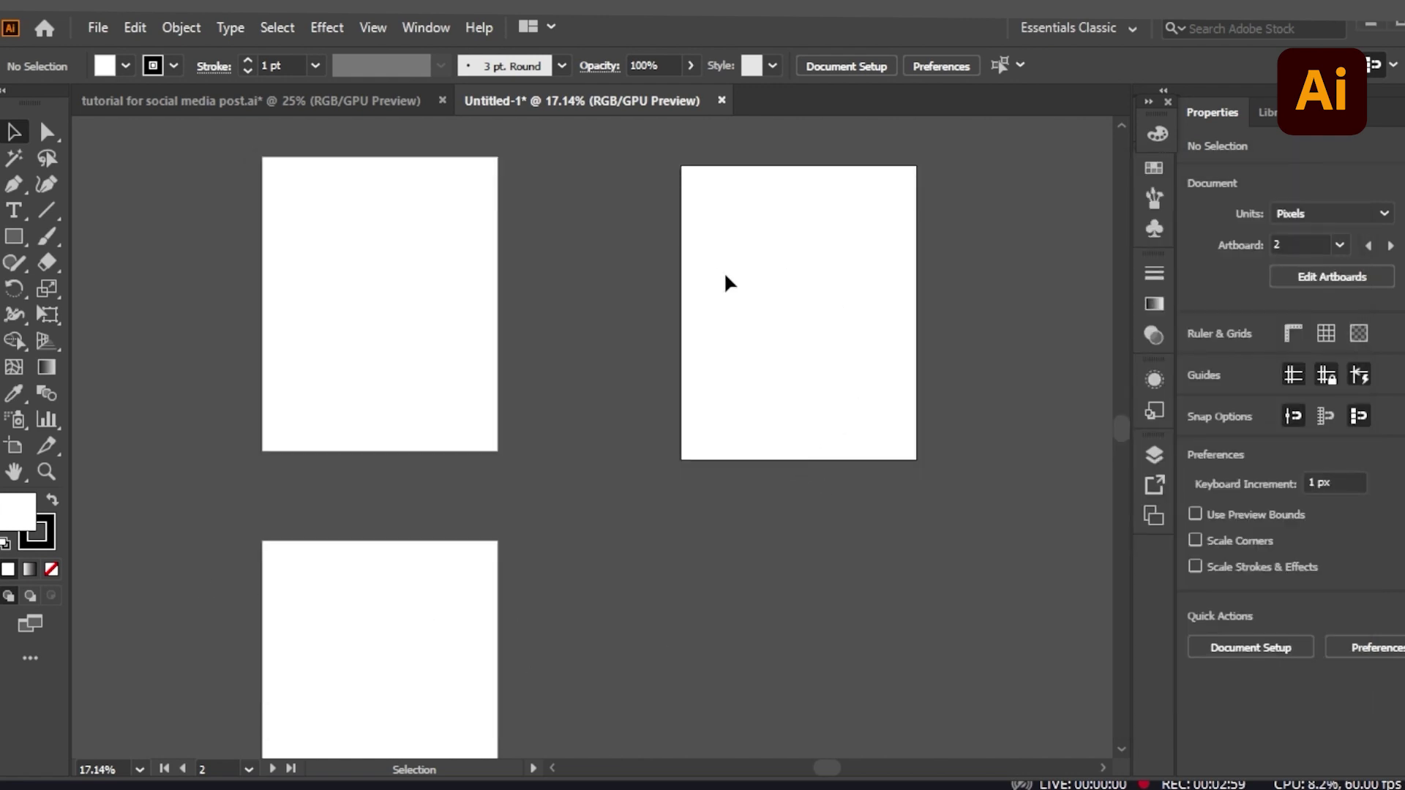
scroll(591, 571, down, 3)
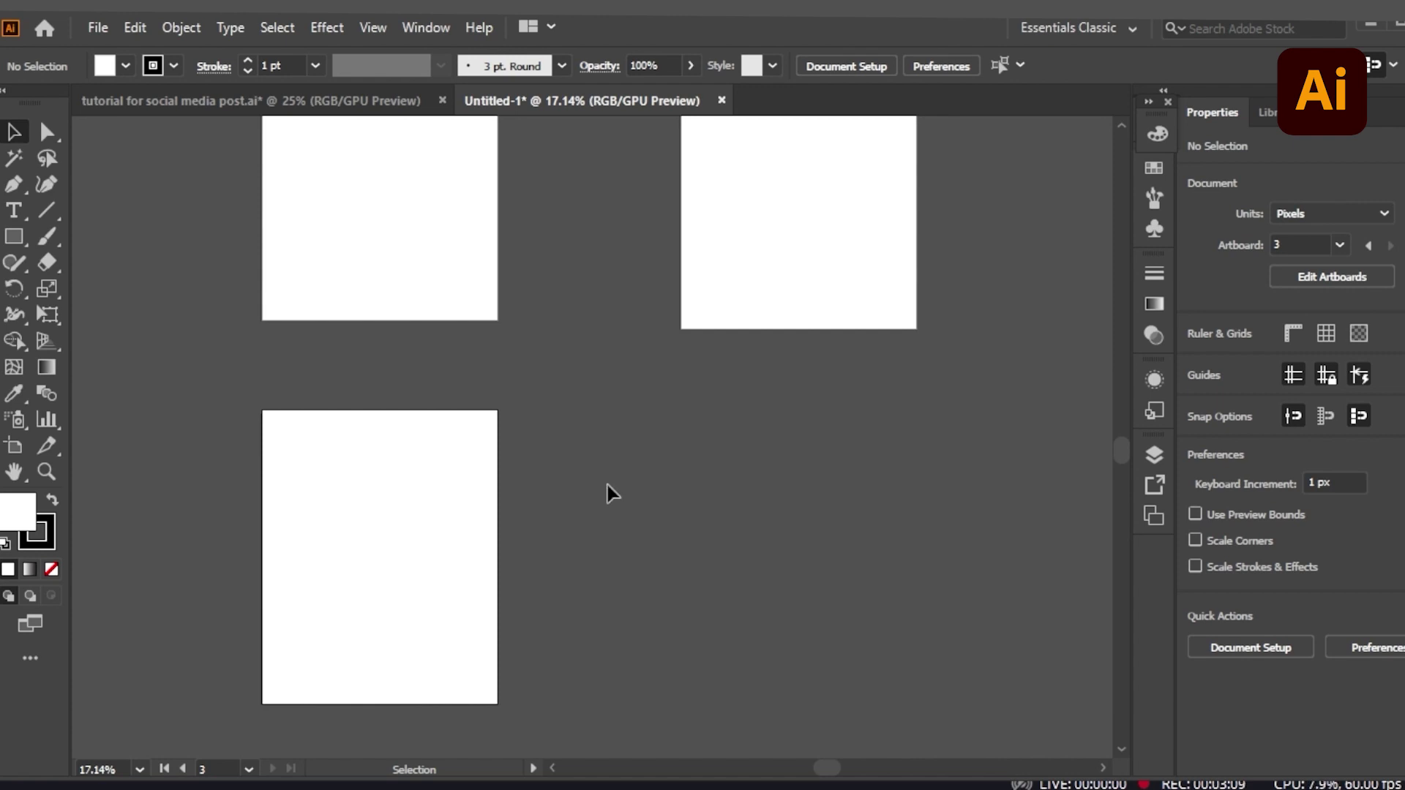
click(1347, 279)
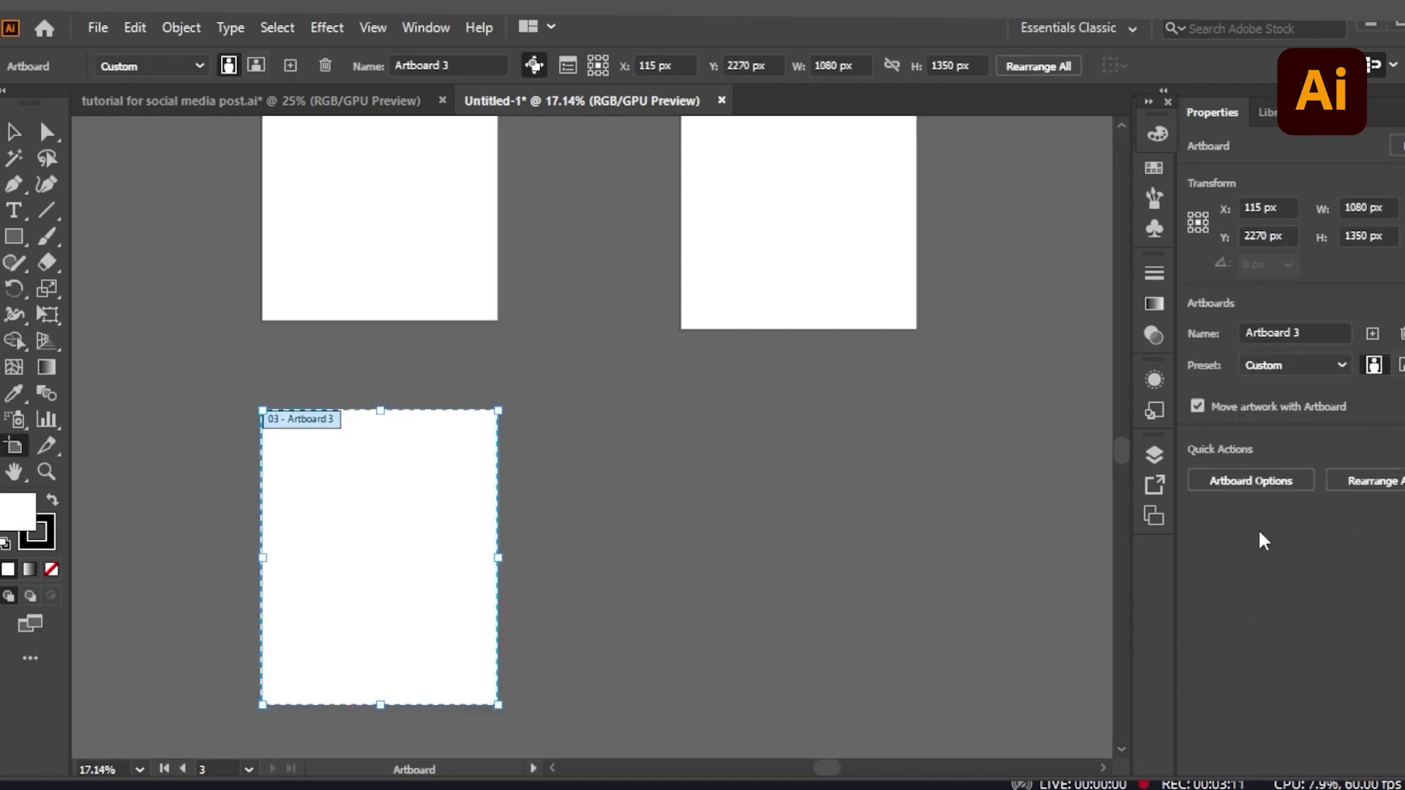
double_click(1350, 235)
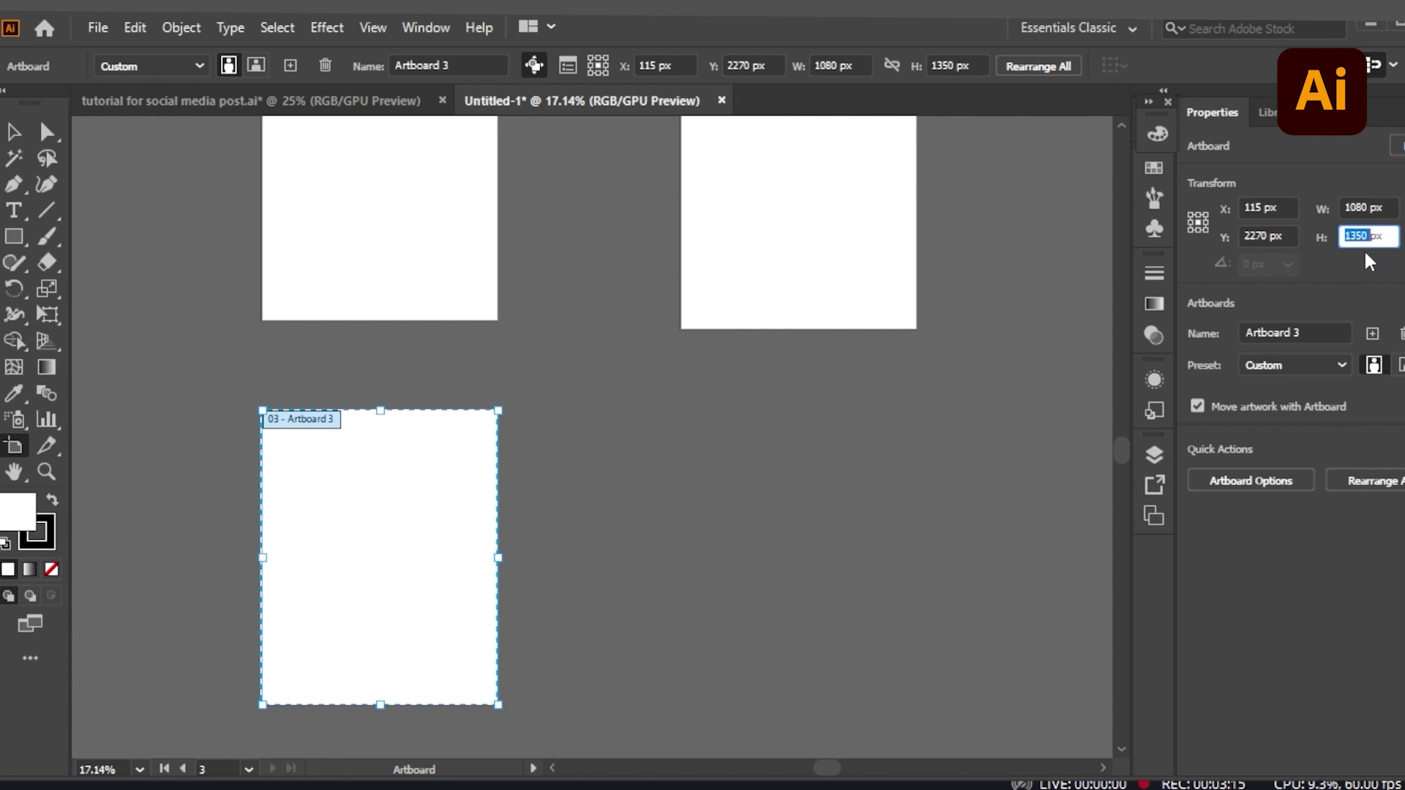
text(1080)
key(Return)
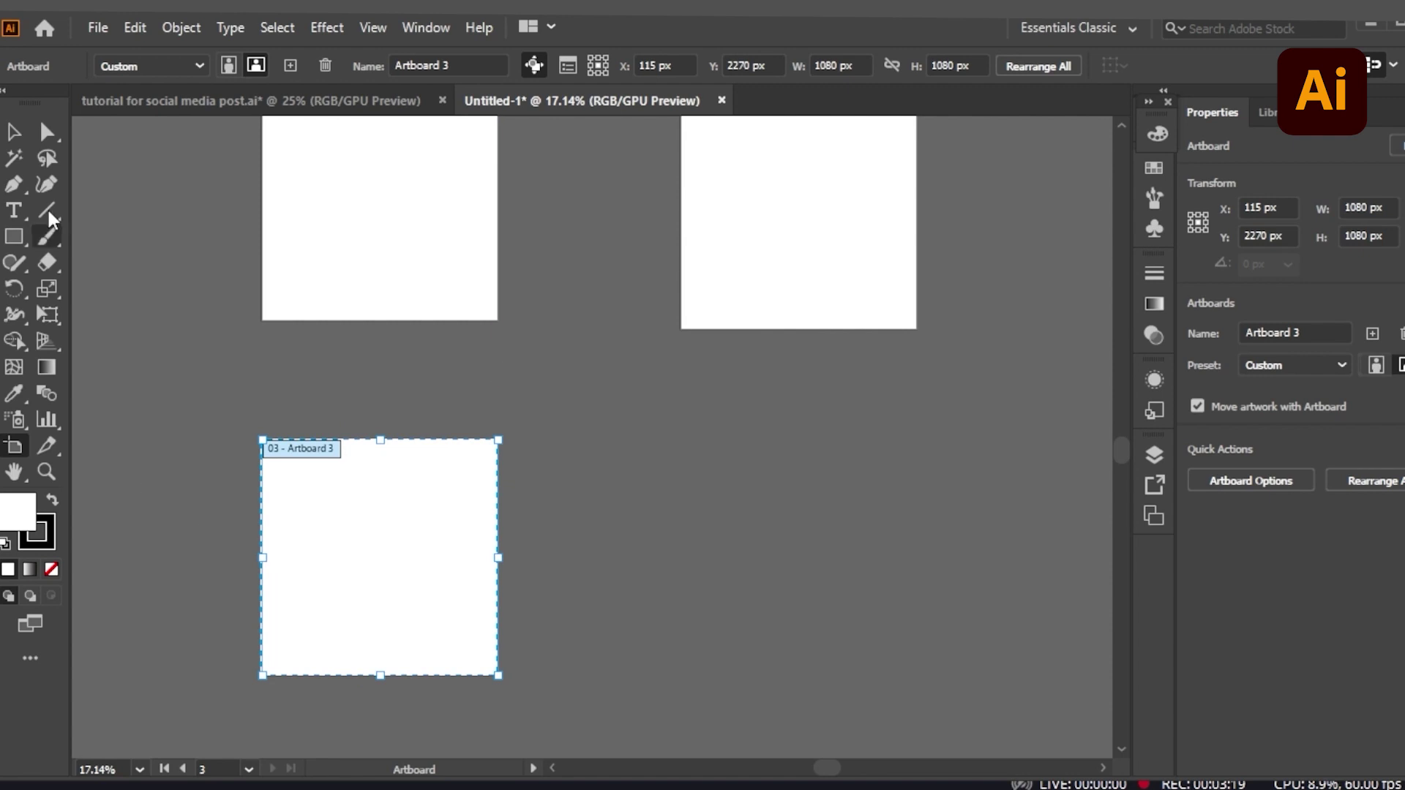
click(14, 132)
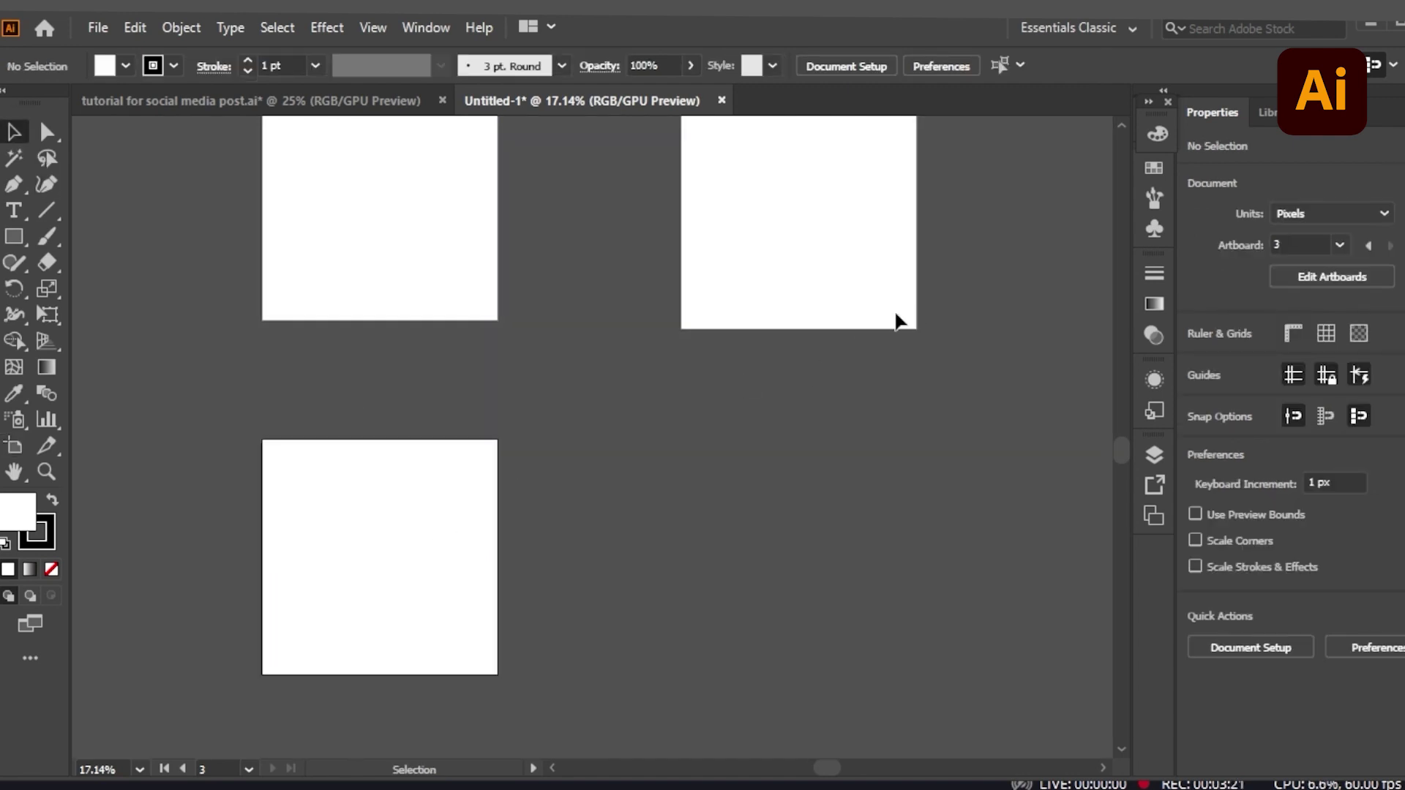
- Check the Pinterest size in the Notepad notes and resize Artboard 2 to 900 x 1600 px
scroll(849, 366, up, 3)
click(797, 420)
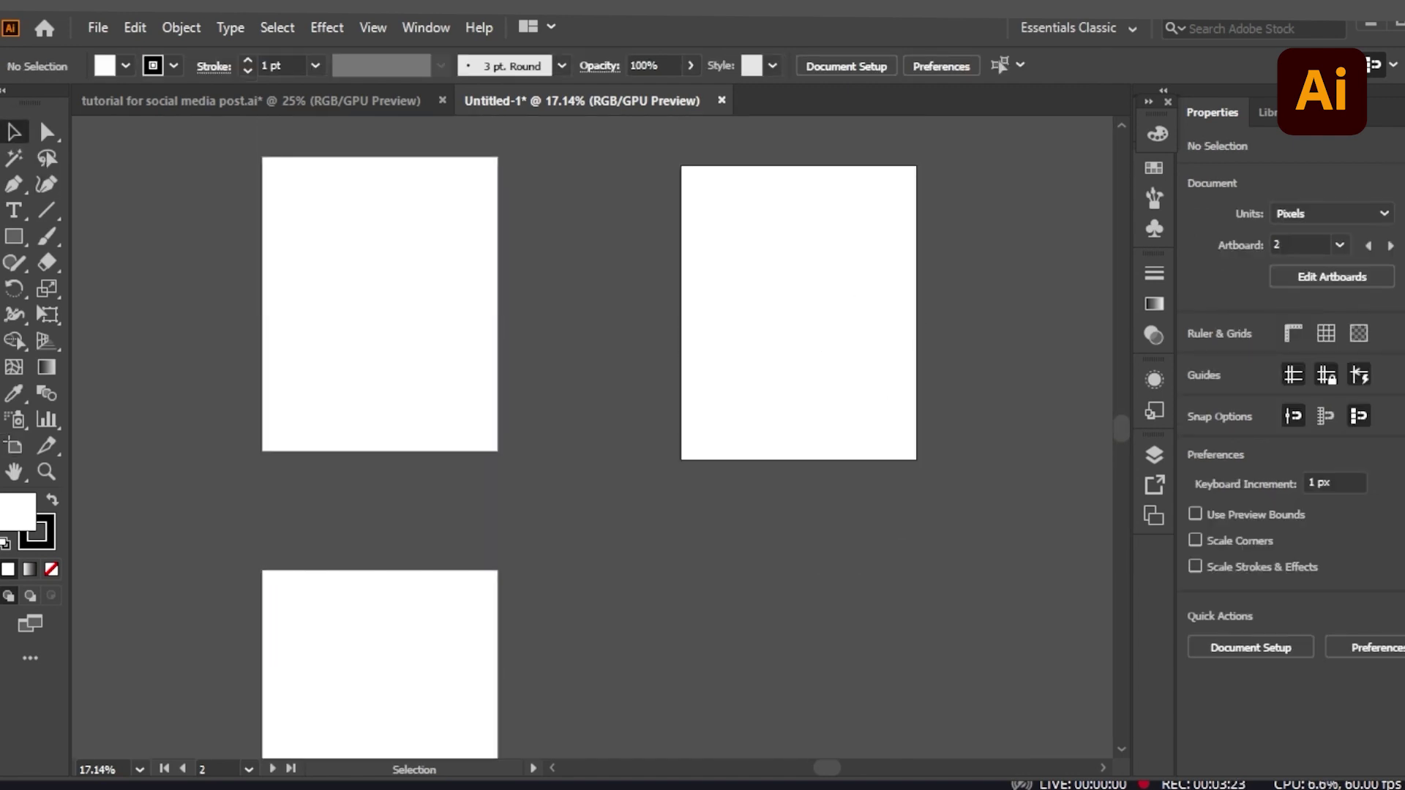
click(659, 751)
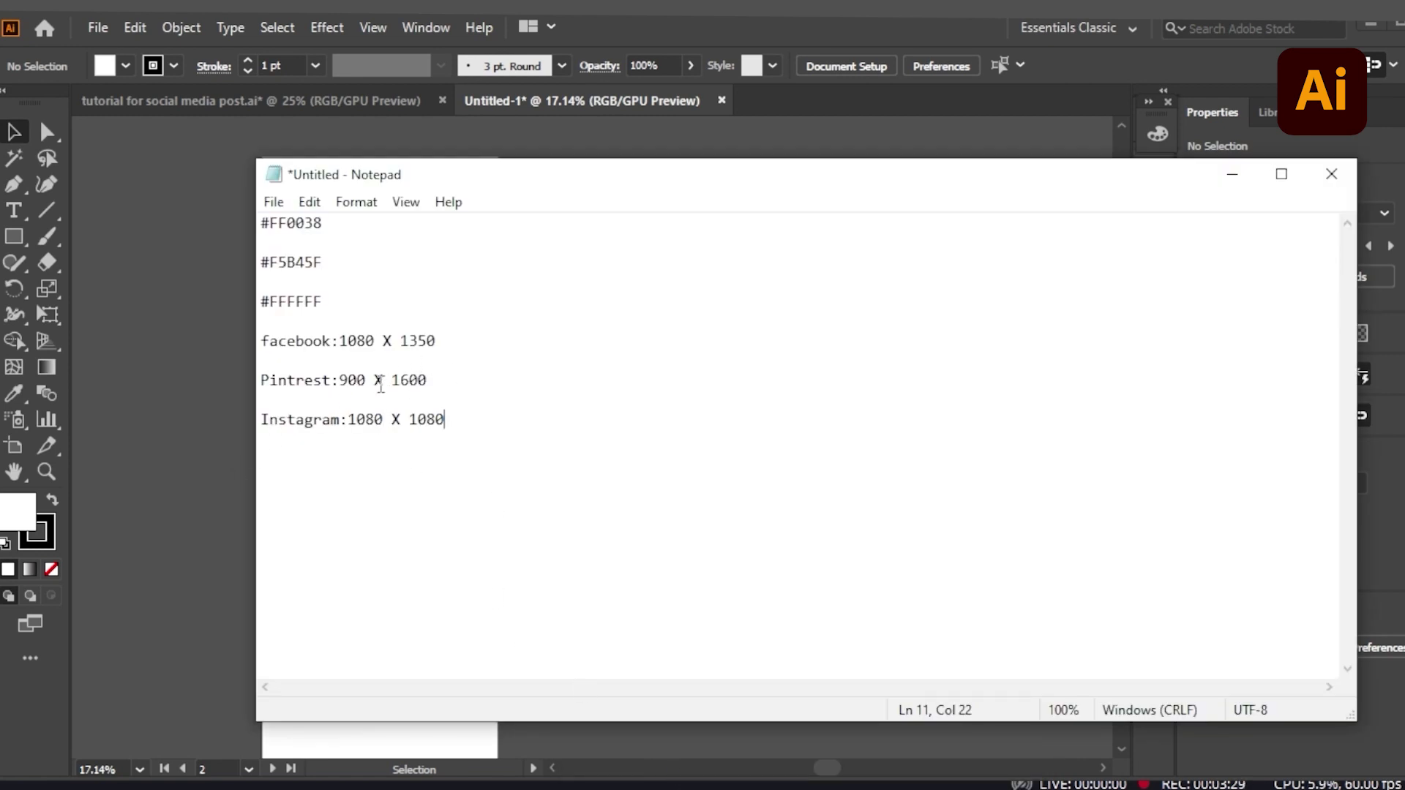
click(198, 442)
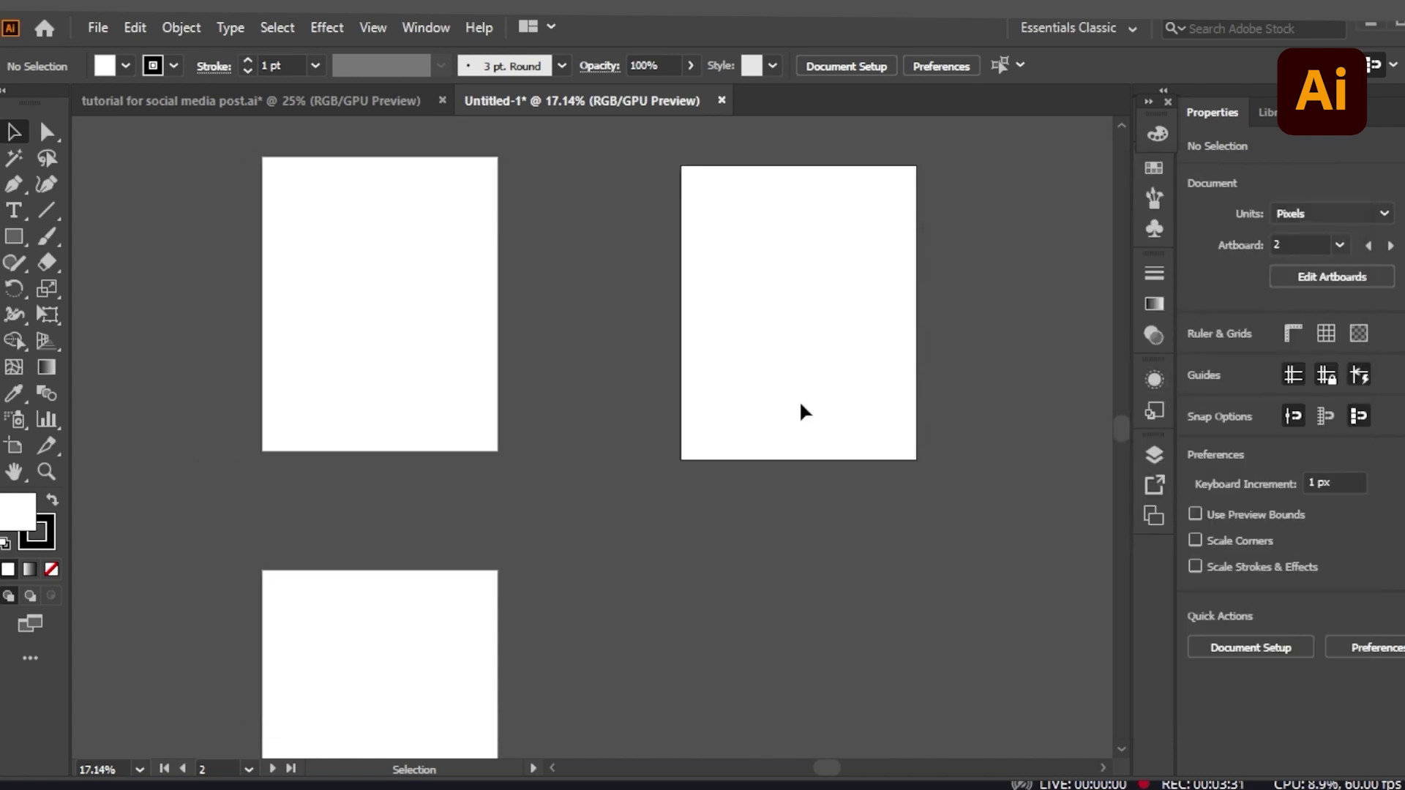
click(1367, 275)
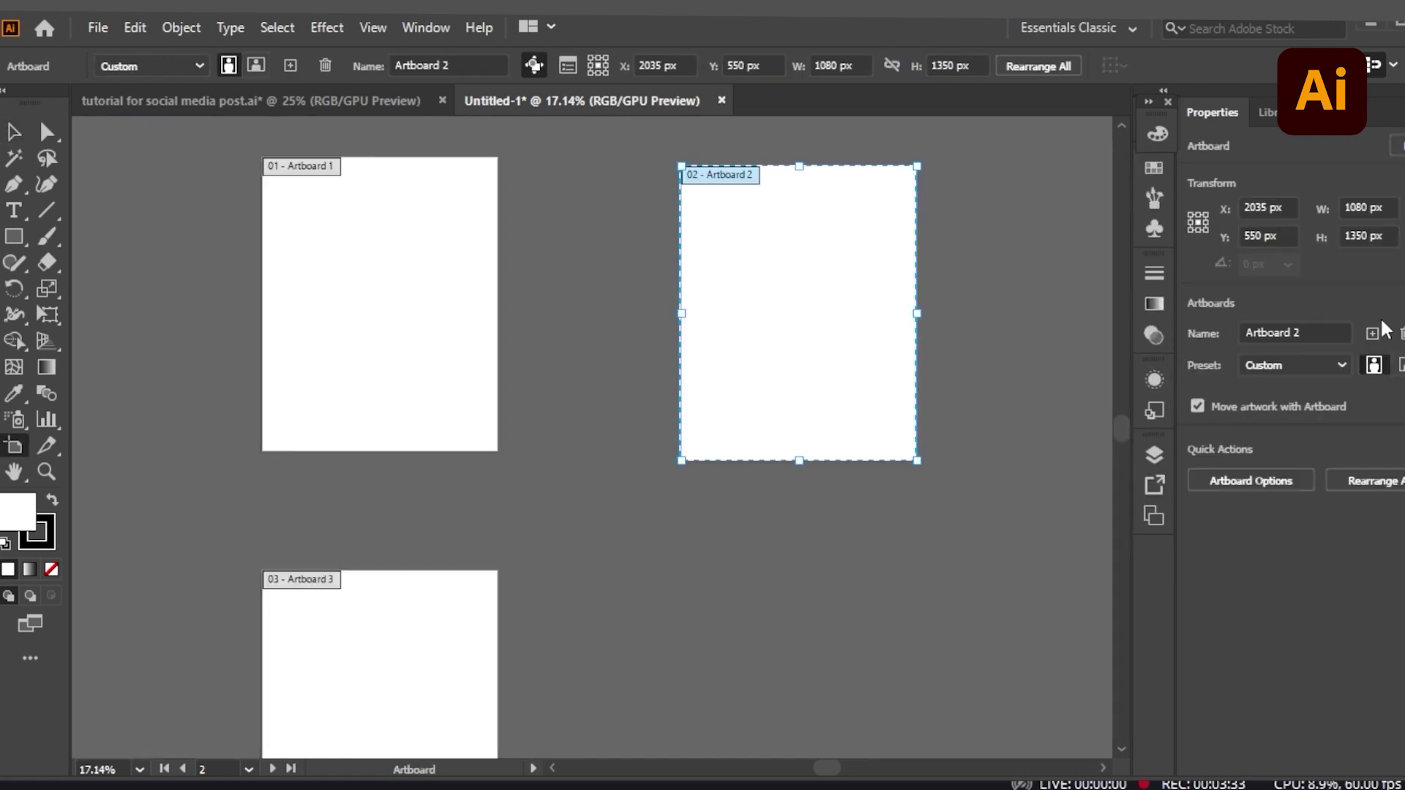
double_click(1371, 207)
text(900)
double_click(1355, 237)
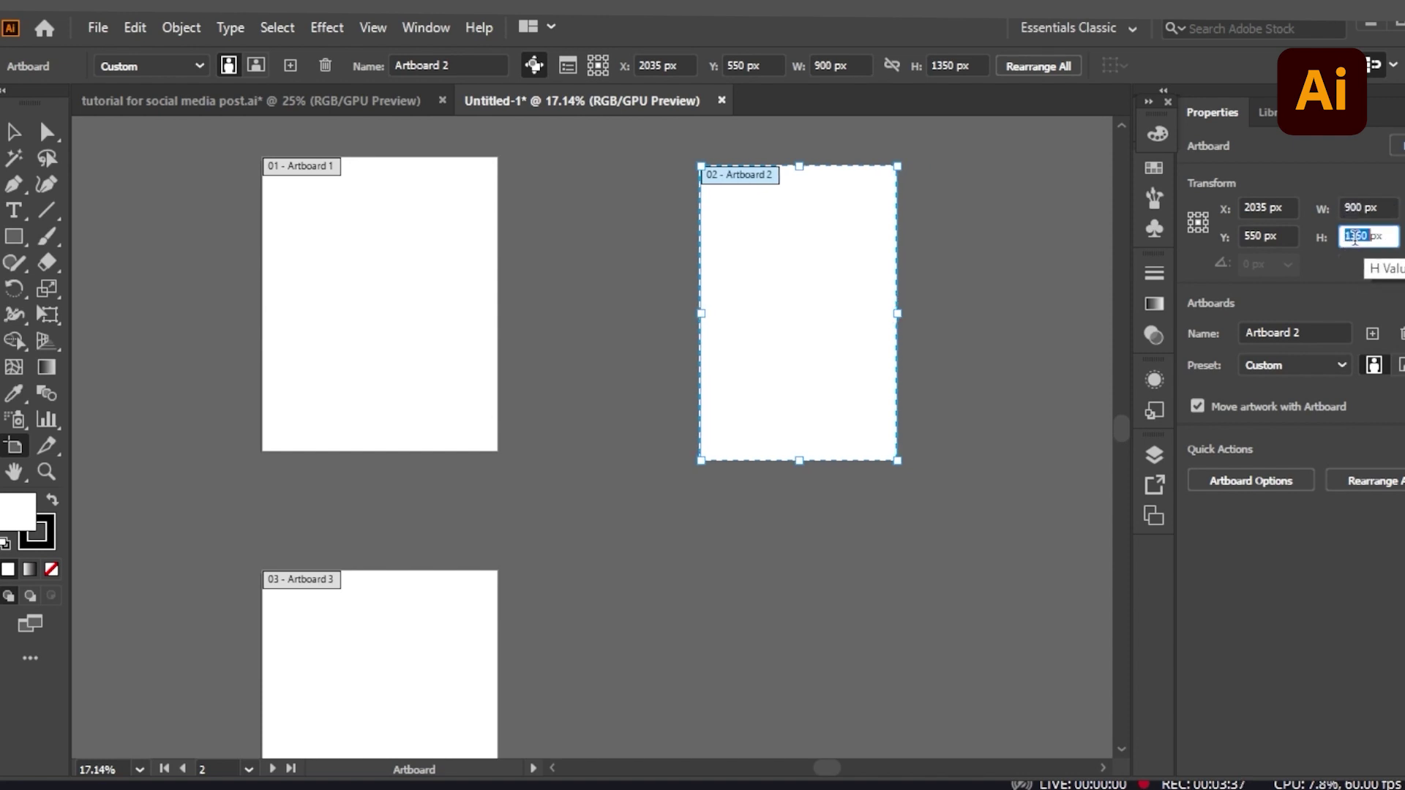
text(1600)
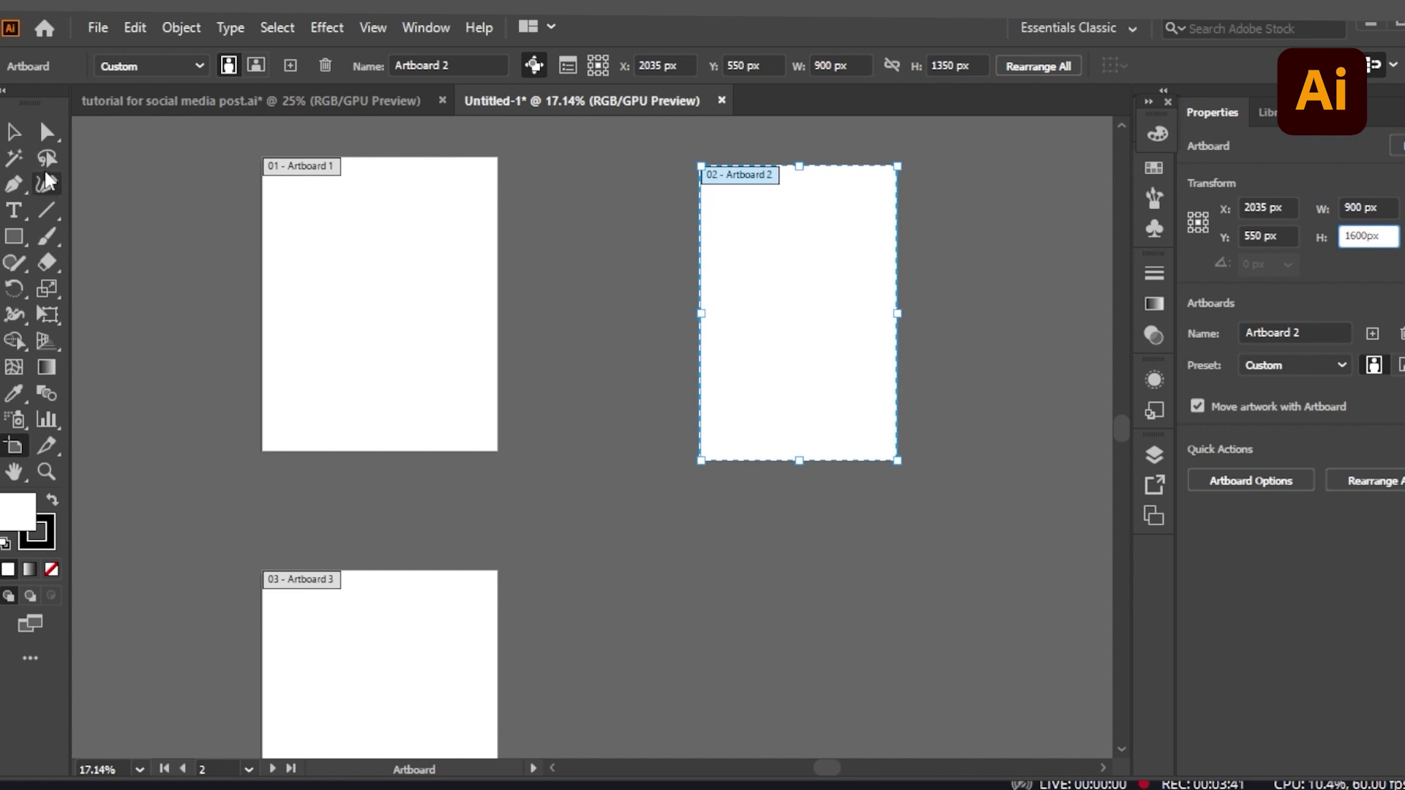
click(14, 132)
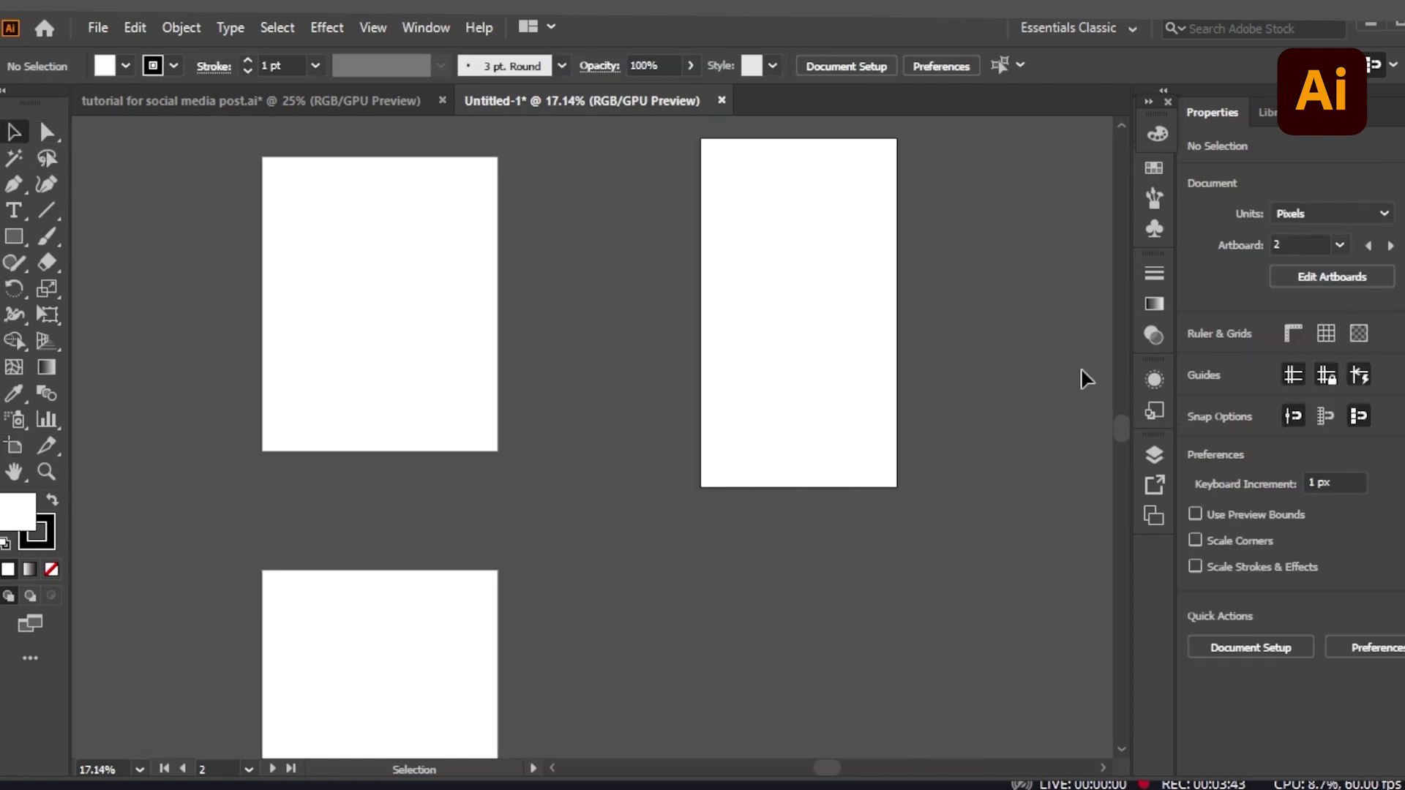
- Move Artboard 2 closer to Artboard 1 with their upper edges aligned, and move Artboard 3 up to about 115, 2175 px
click(1332, 277)
drag(828, 305, 750, 323)
drag(444, 684, 420, 649)
click(13, 132)
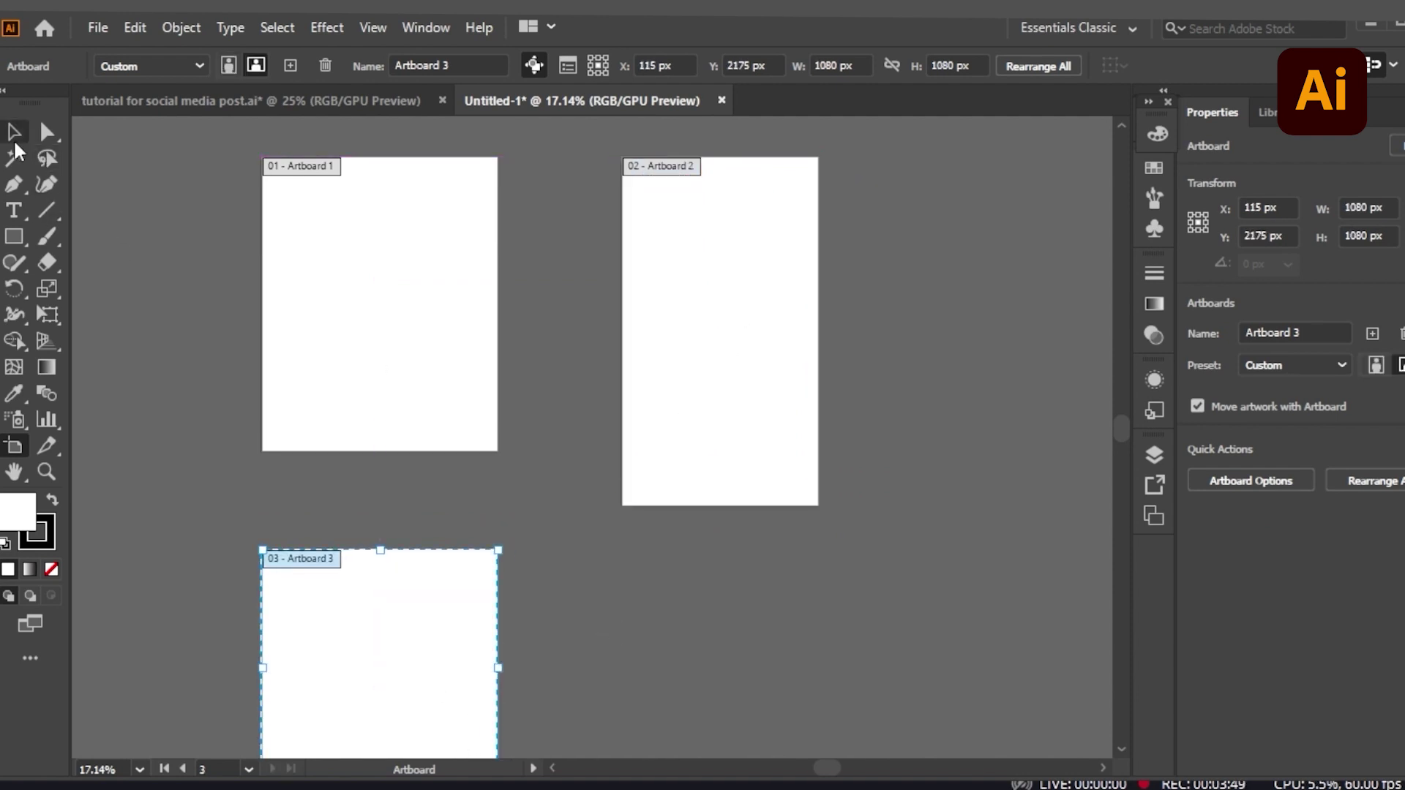
scroll(757, 565, up, 3)
scroll(756, 564, down, 2)
click(808, 411)
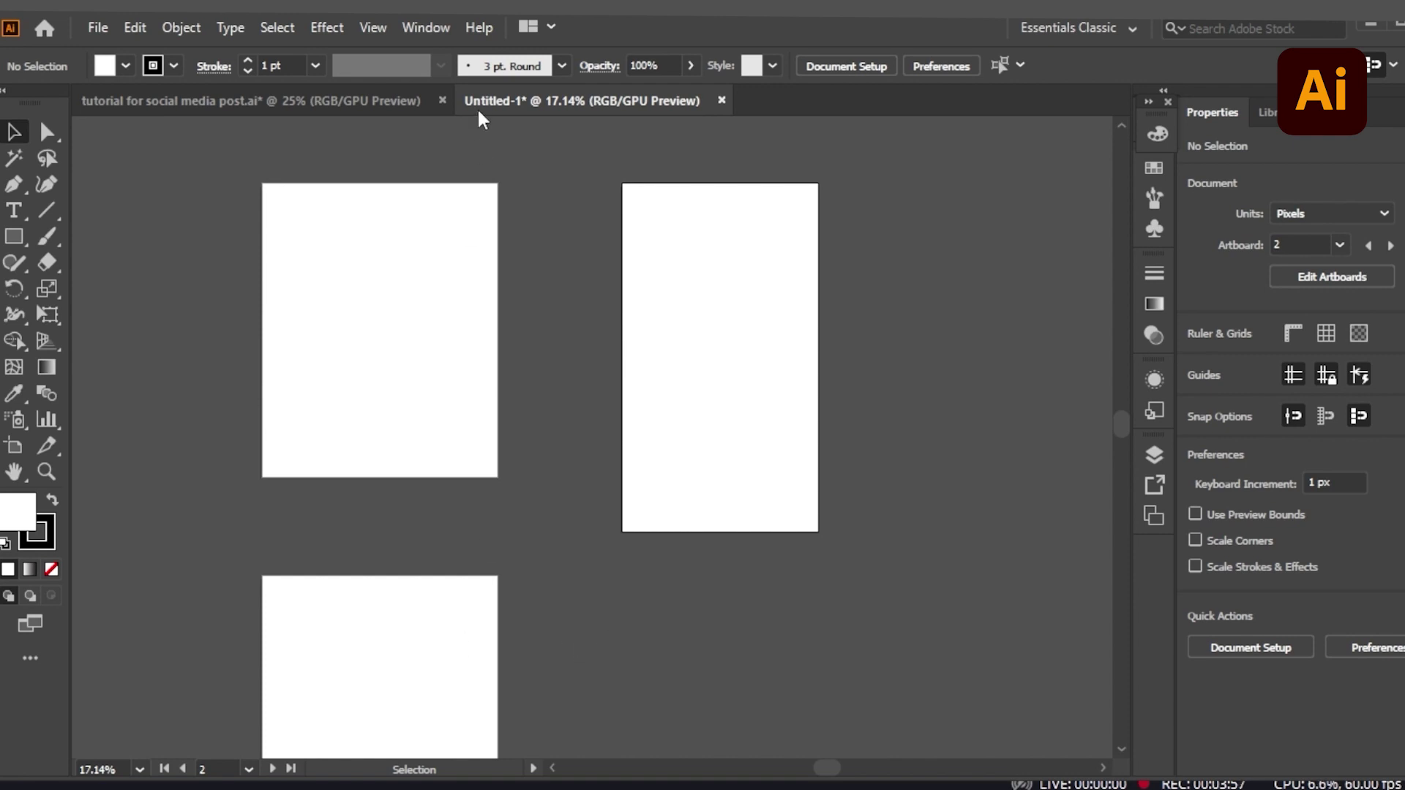
- Return from the finished burger document to the new document and add three layers above Layer 1
click(545, 406)
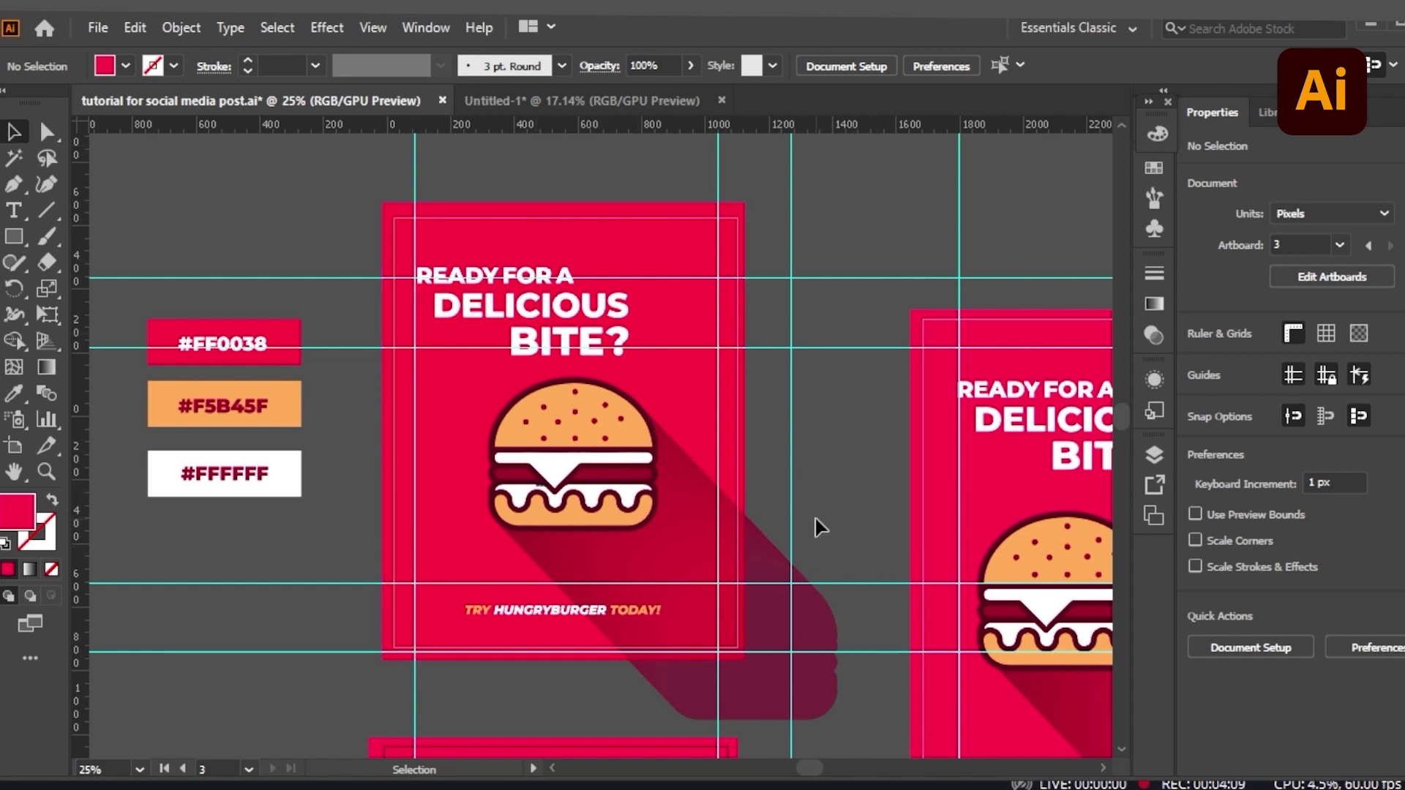
click(587, 98)
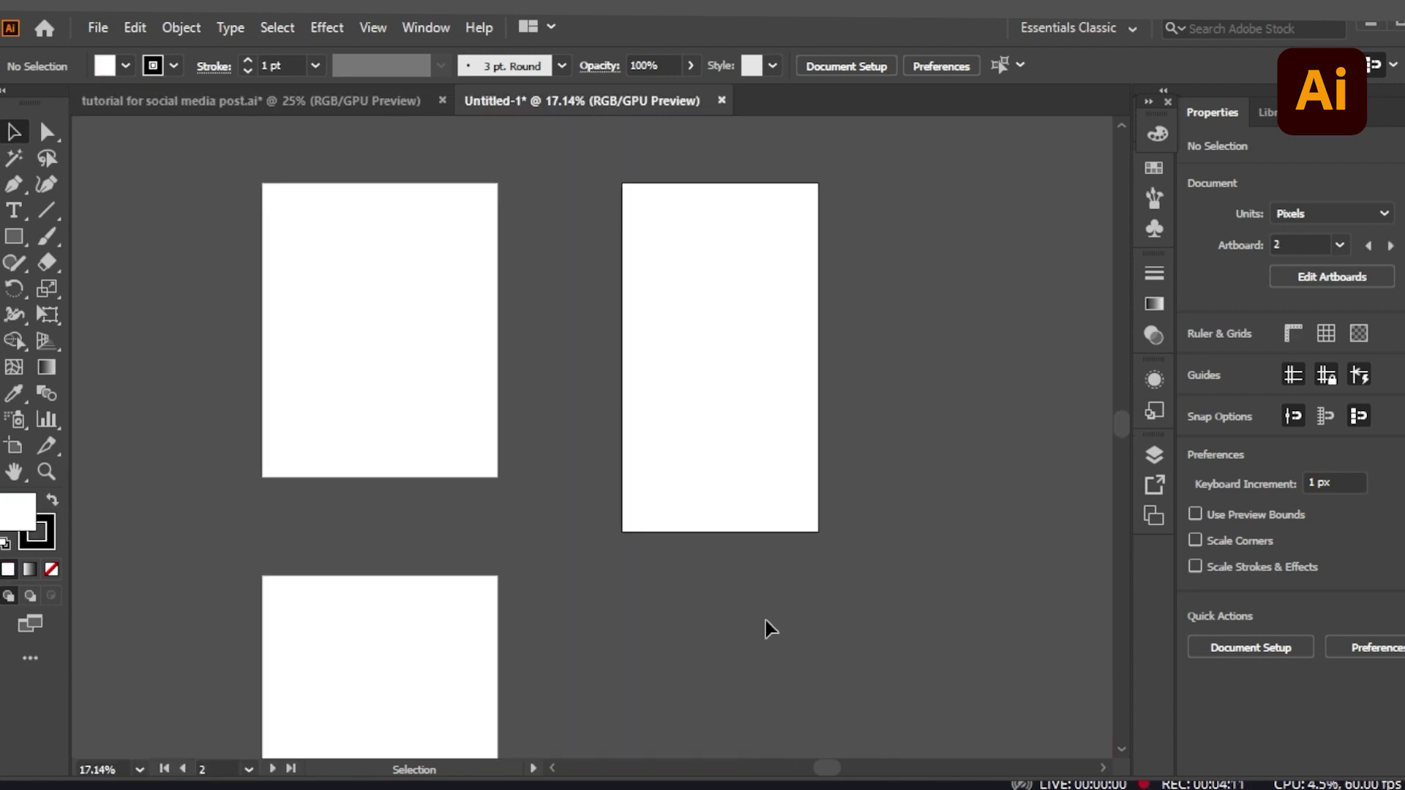
click(1154, 455)
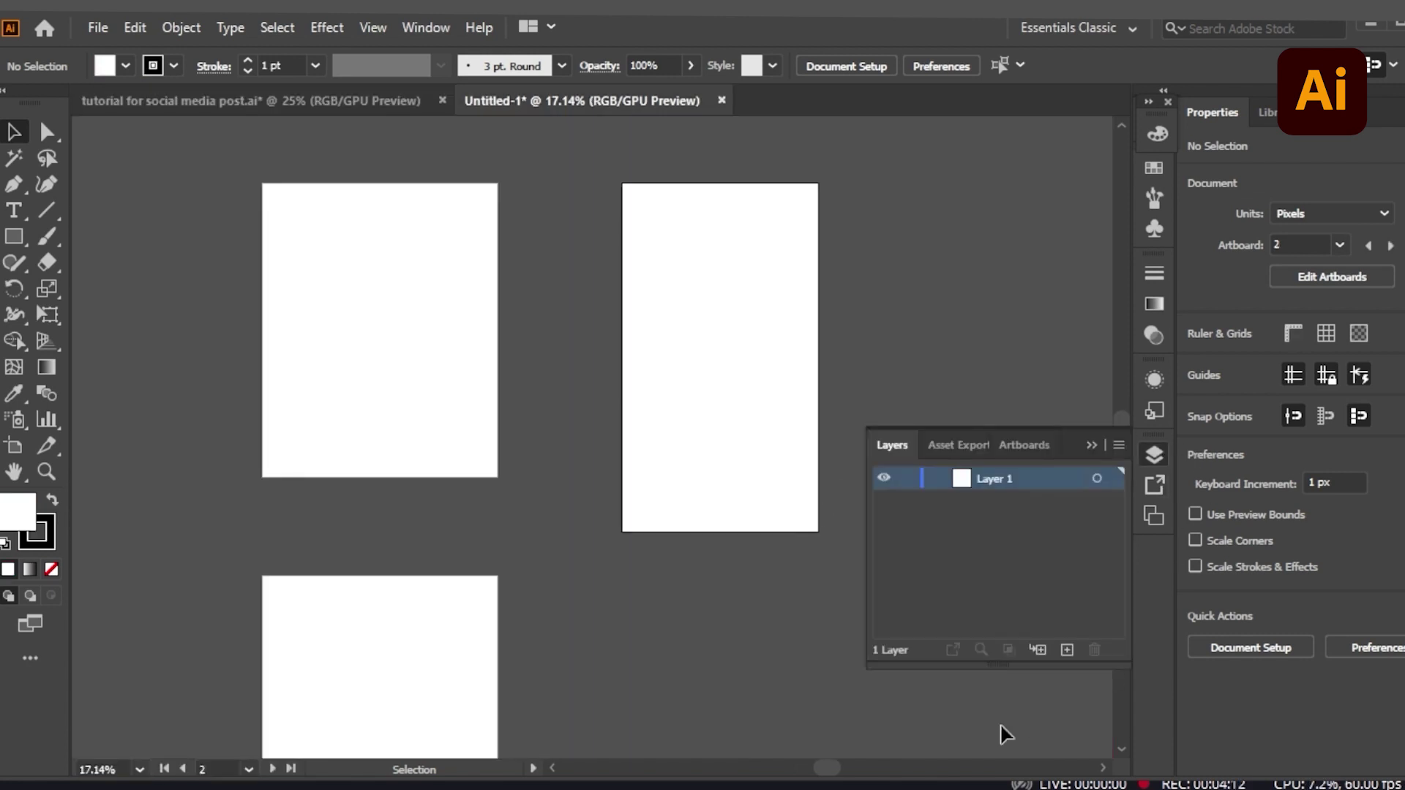
click(1068, 648)
click(1067, 650)
click(1067, 650)
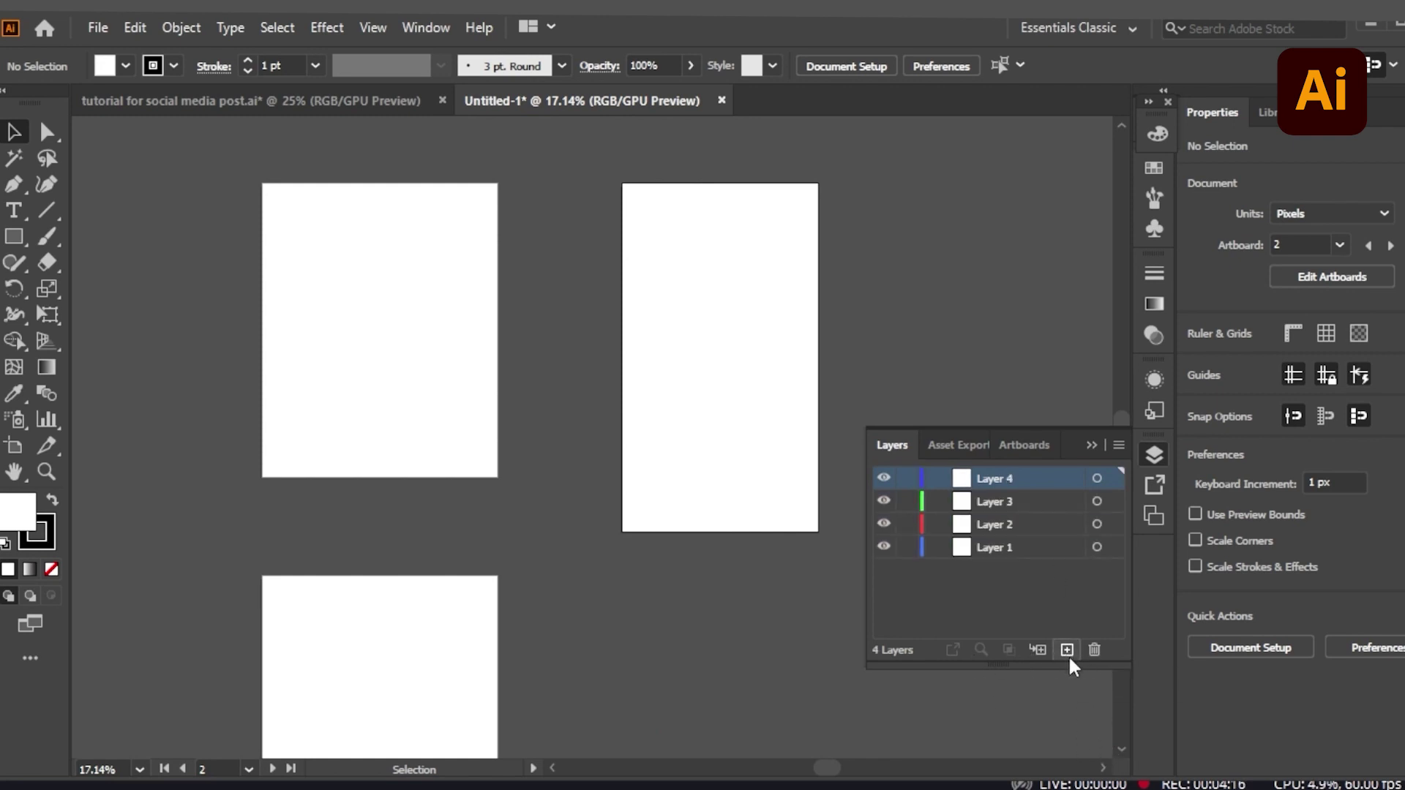
- Rename the four layers, from the lowest up, background, facebook, instagram and pintrest
double_click(996, 525)
text(facebook)
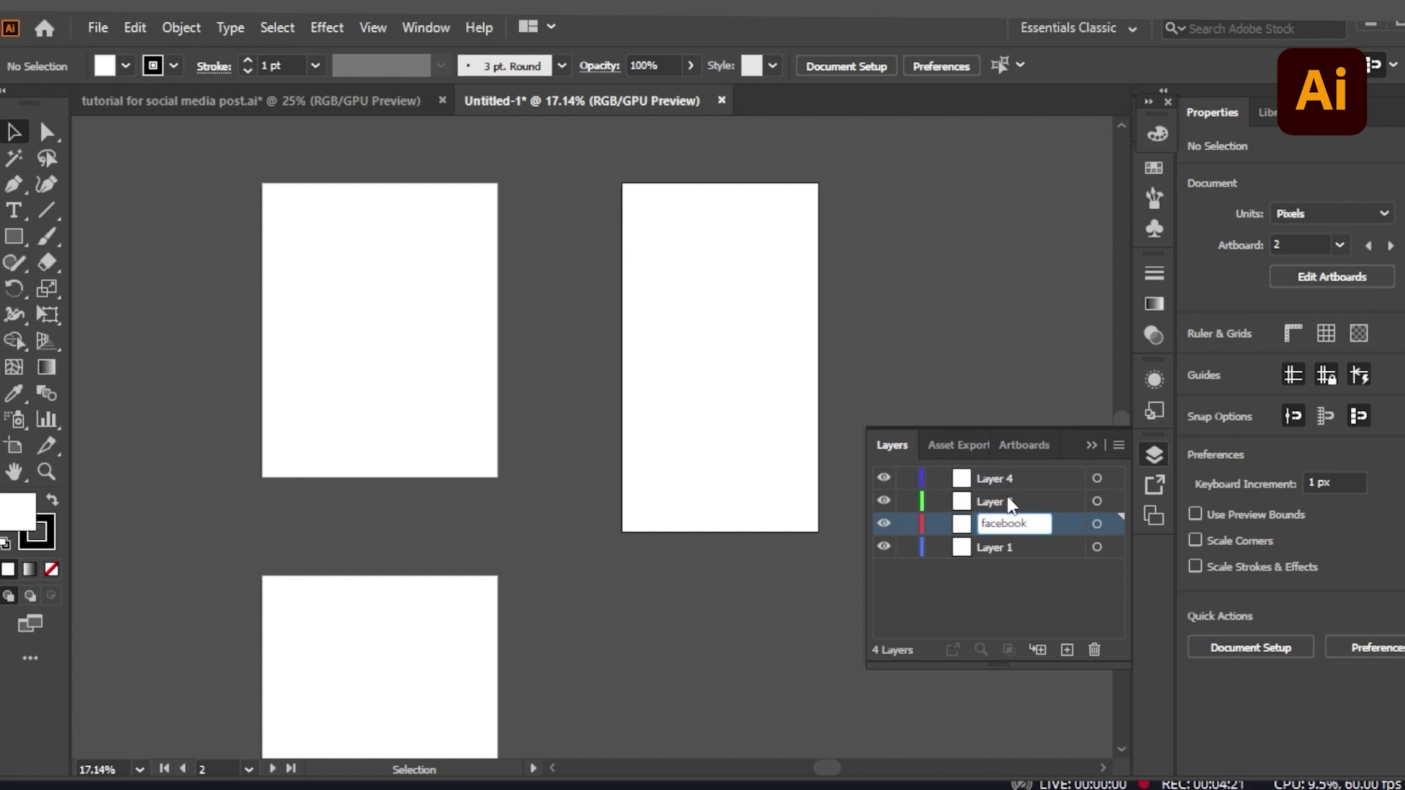
double_click(1000, 501)
key(BackSpace)
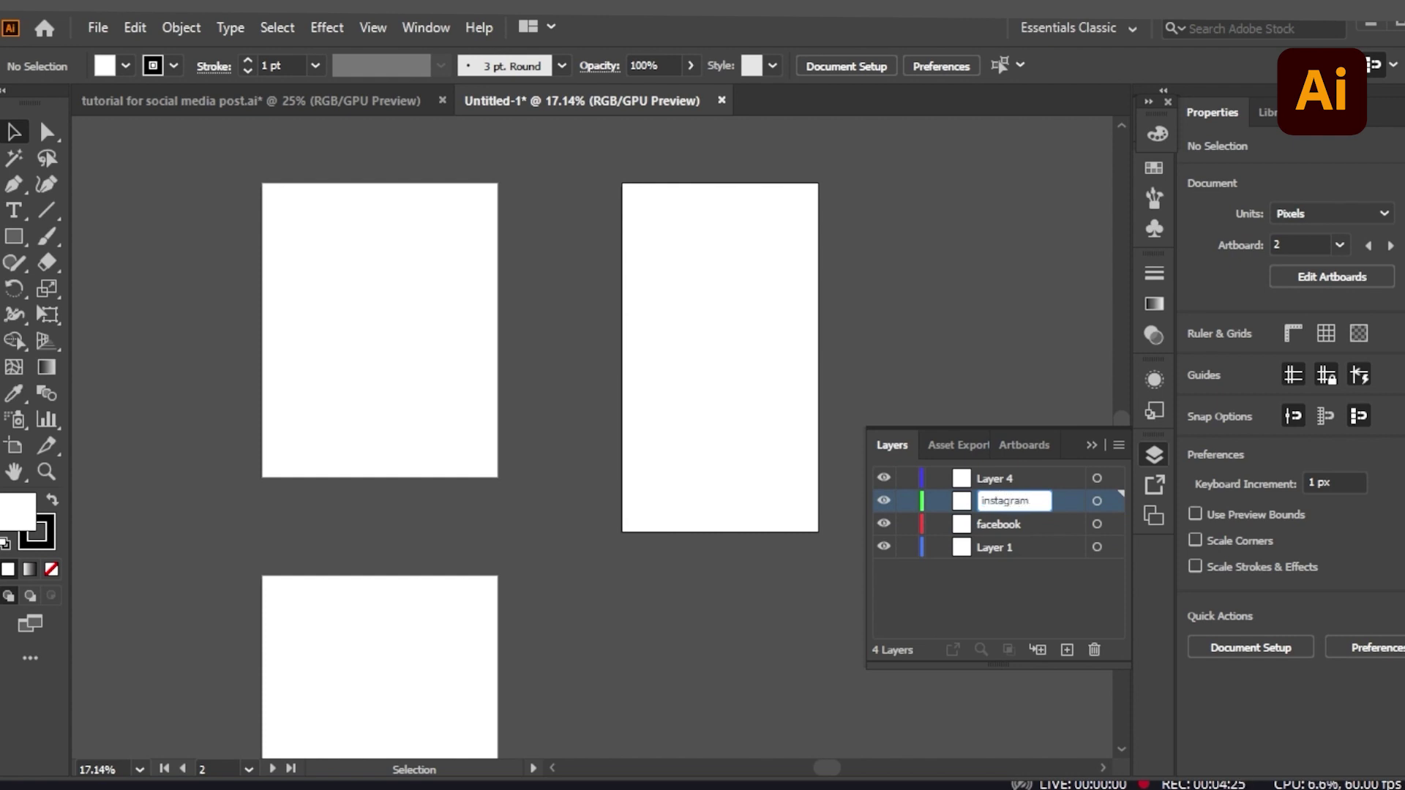
double_click(999, 479)
text(pintrest)
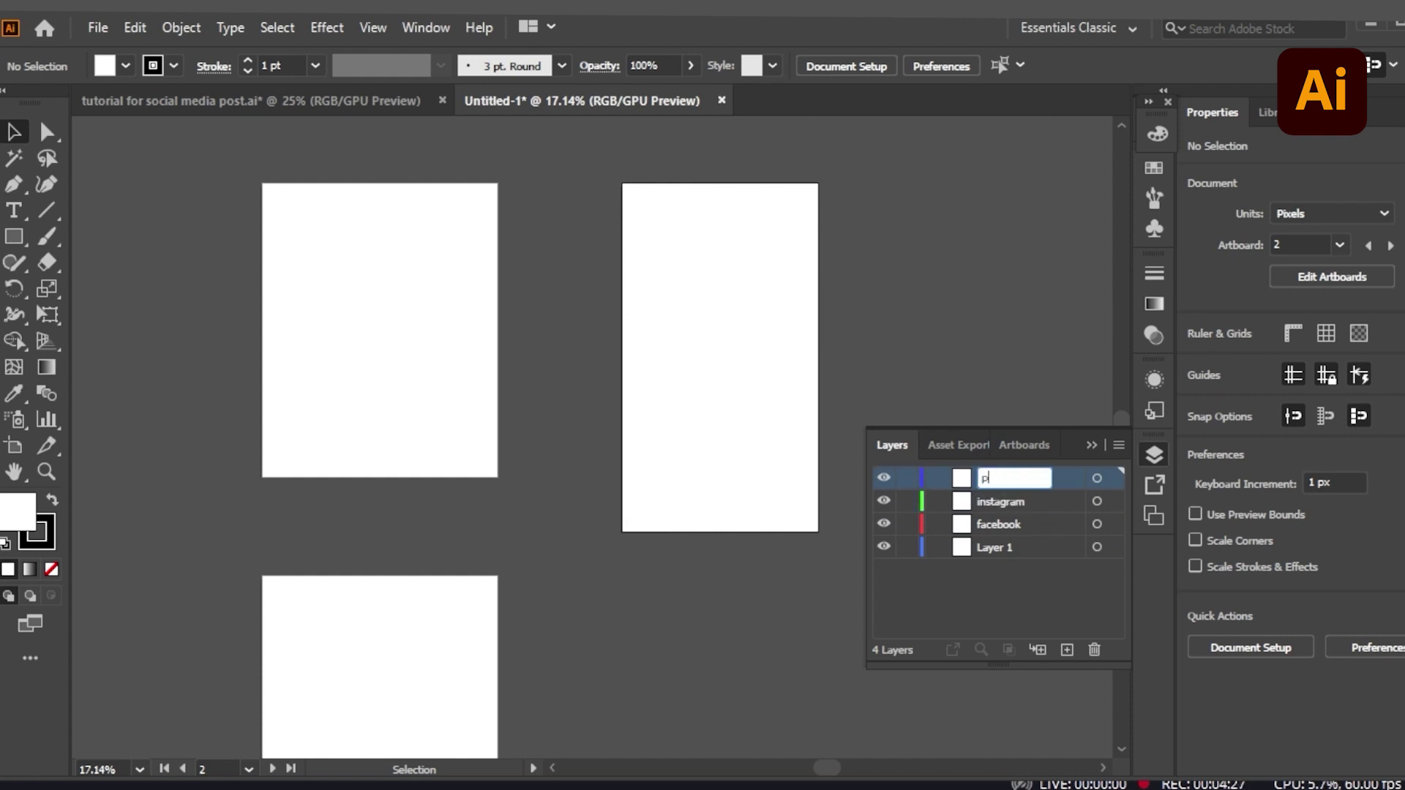
click(1003, 547)
double_click(1003, 546)
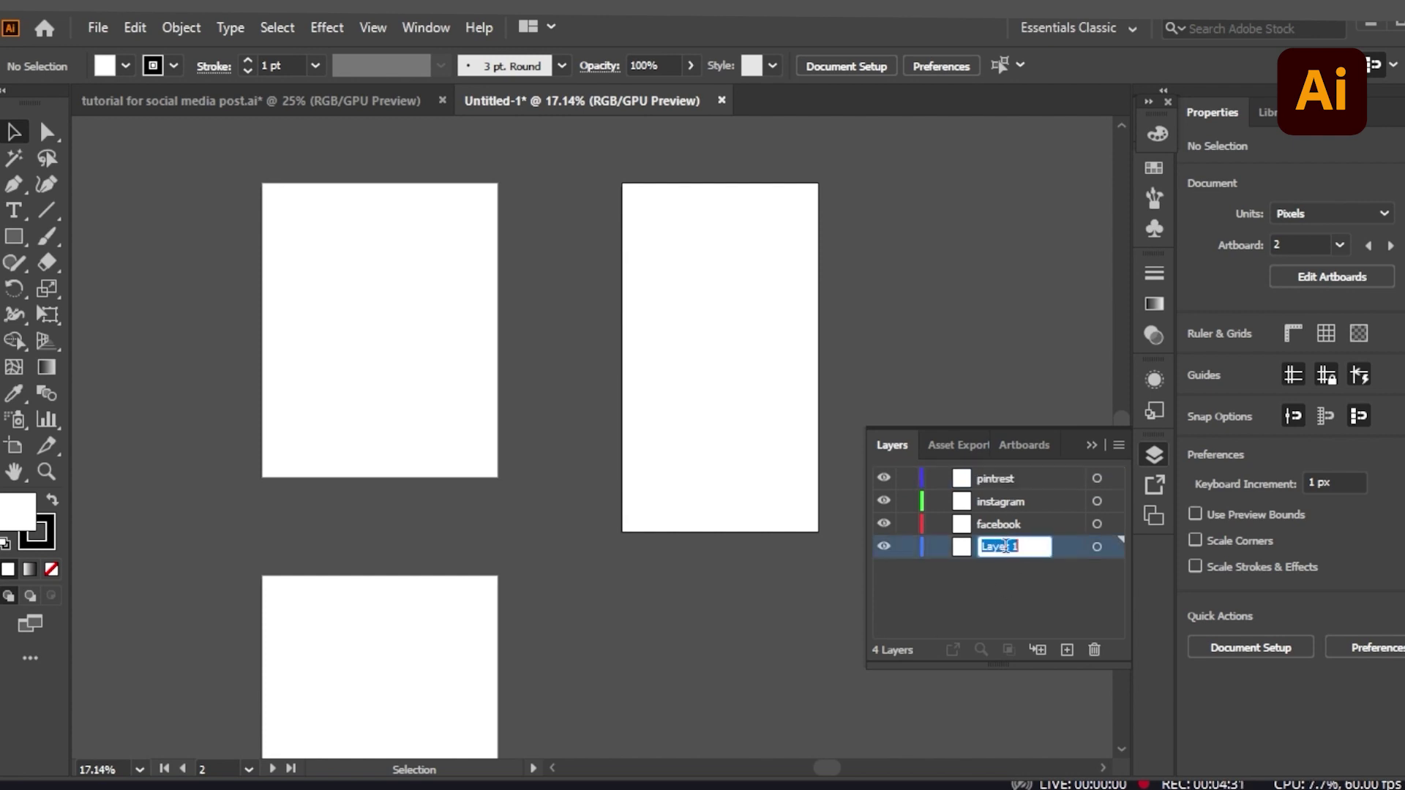
text(background)
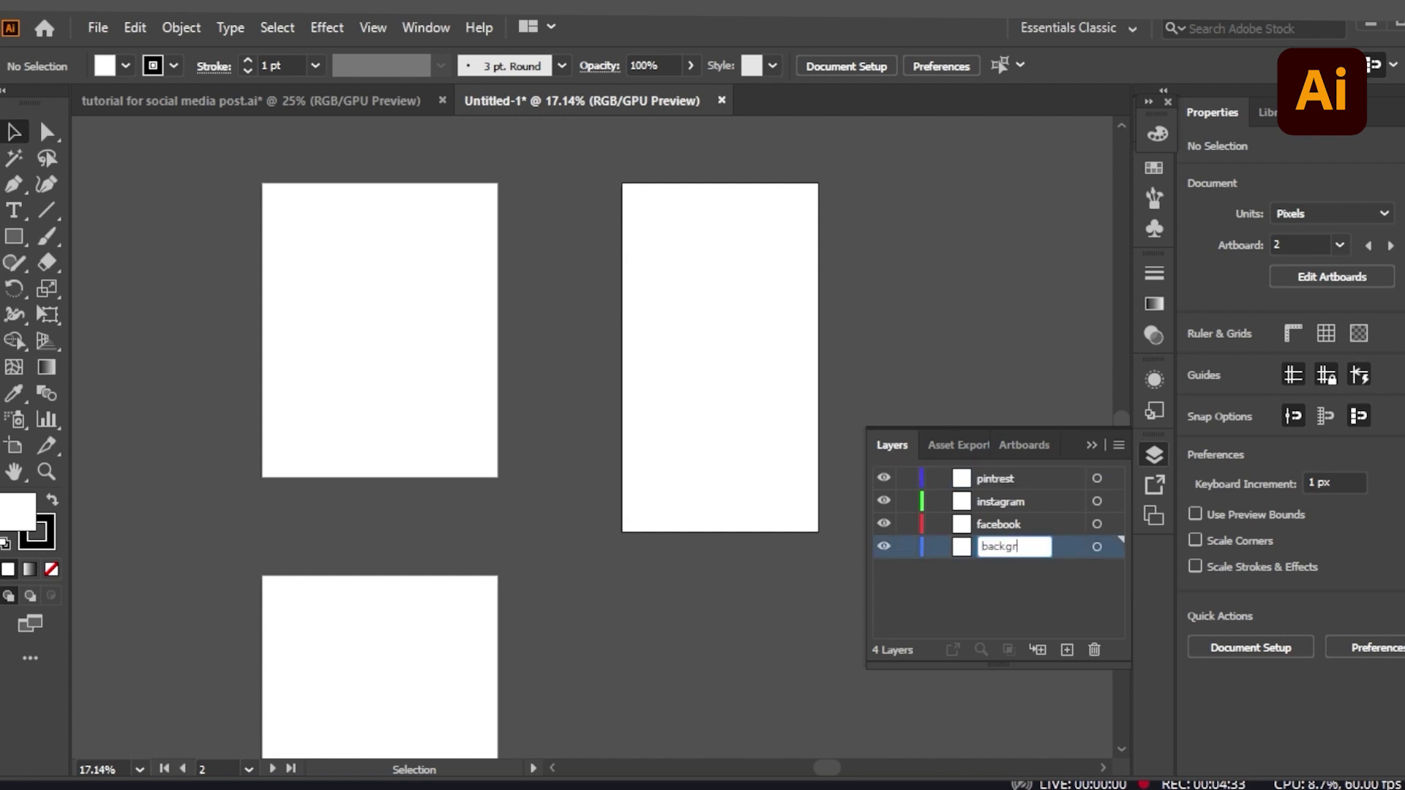
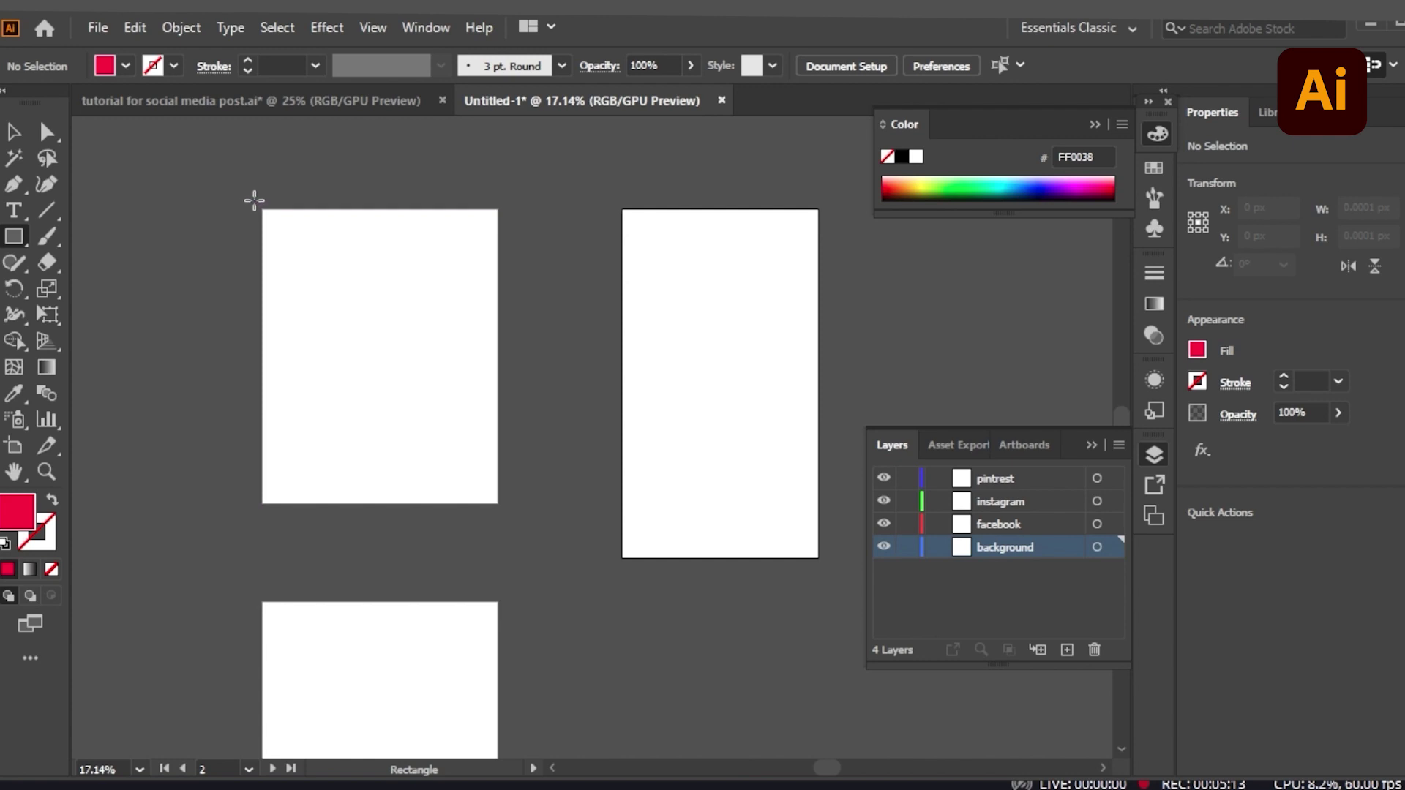
- Draw a #FF0038 rectangle of about 1150 x 1425 px on the background layer, covering Artboard 1 and extending slightly past its edges
drag(254, 200, 505, 508)
key(v)
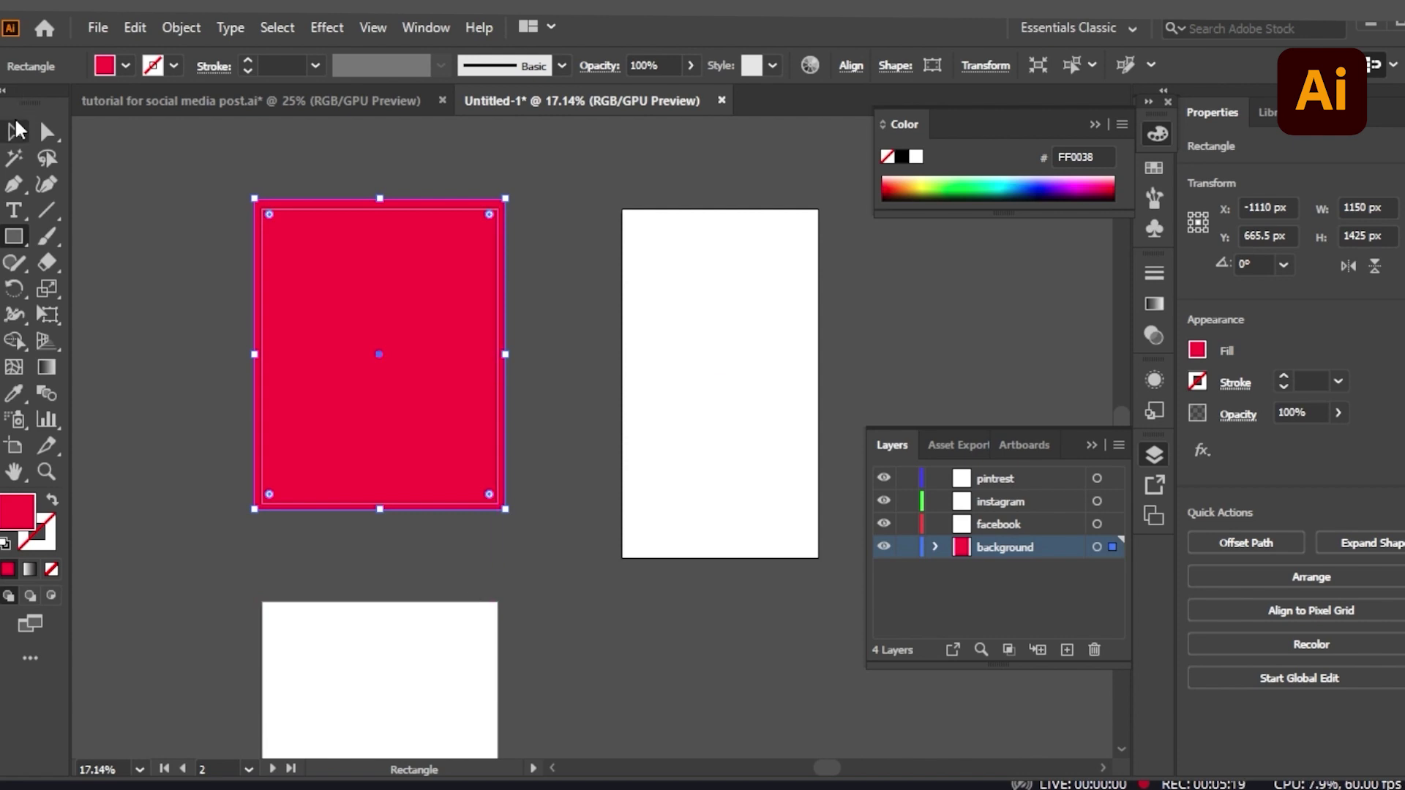
click(202, 309)
click(471, 449)
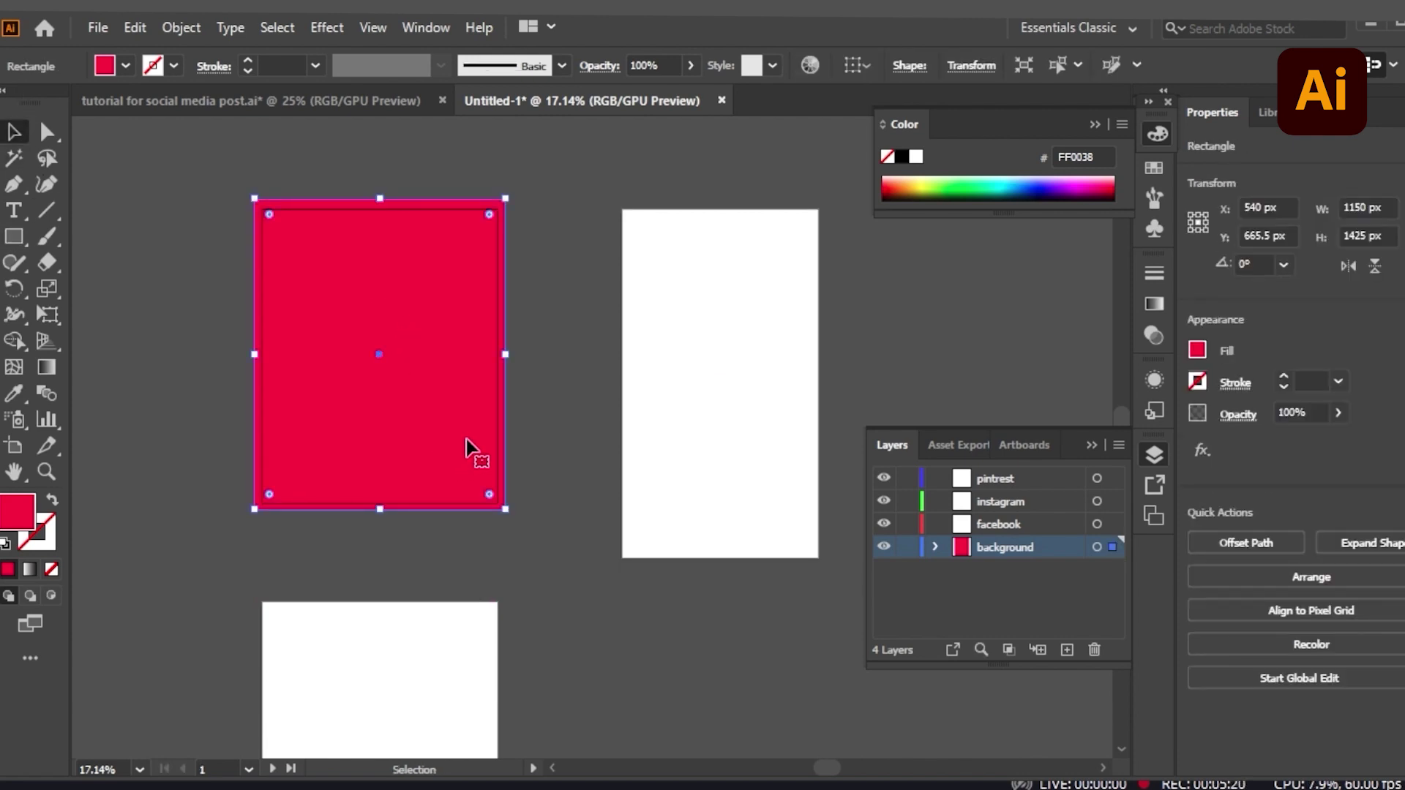
click(533, 410)
click(422, 221)
- Duplicate the red rectangle onto Artboard 3 and shorten the copy to about 1193 px high, leaving a slight bleed around the artboard
scroll(223, 205, up, 2)
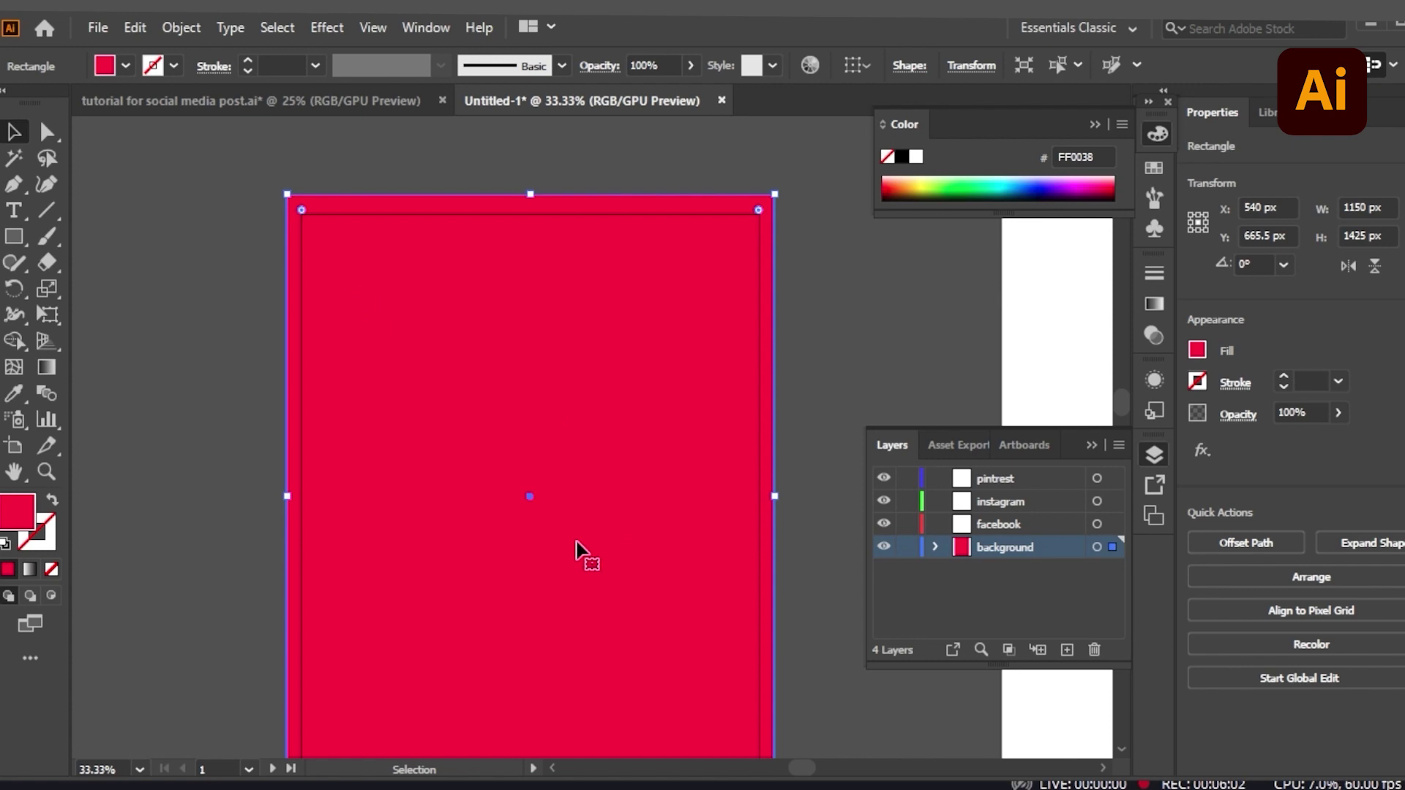
scroll(596, 505, down, 3)
scroll(597, 505, up, 2)
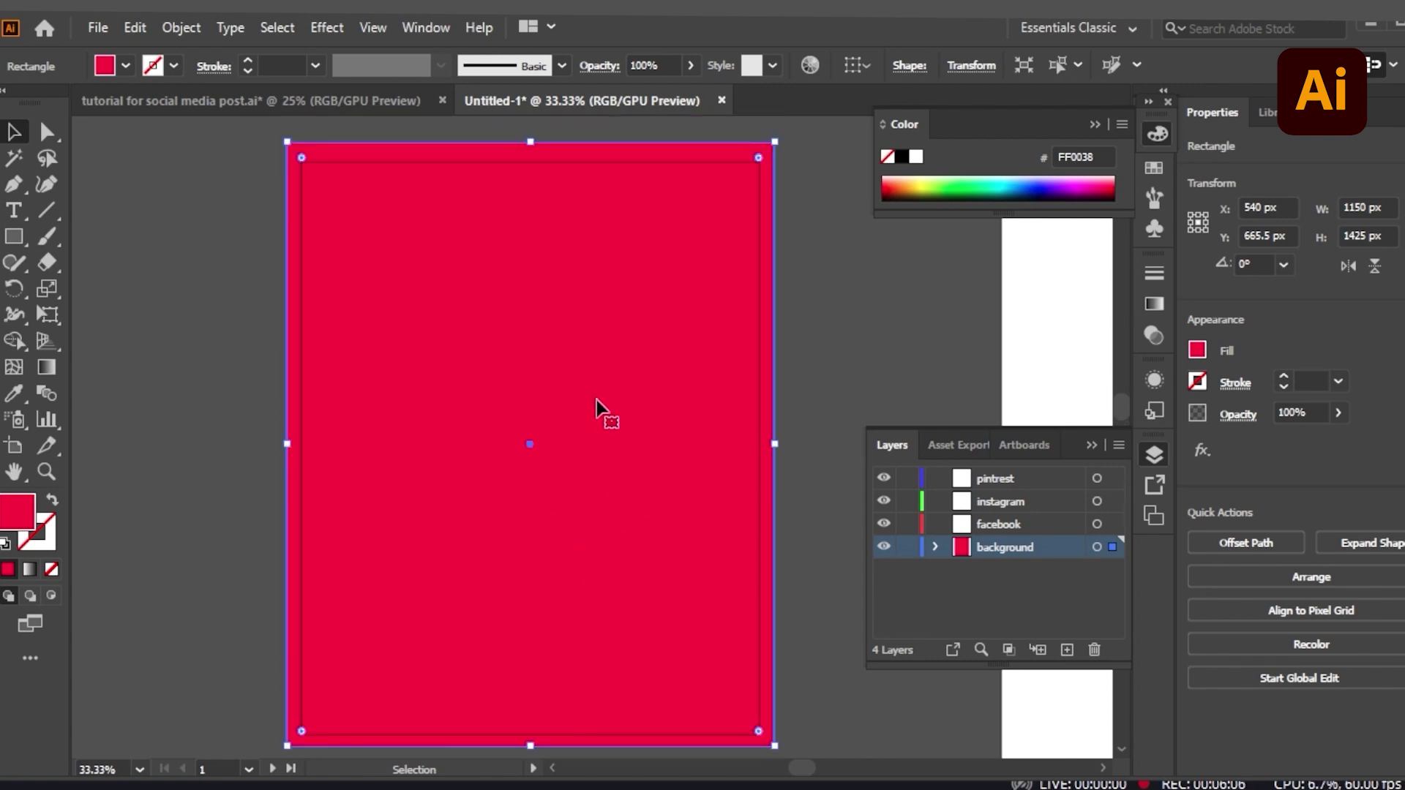
scroll(706, 249, down, 2)
click(805, 282)
click(680, 225)
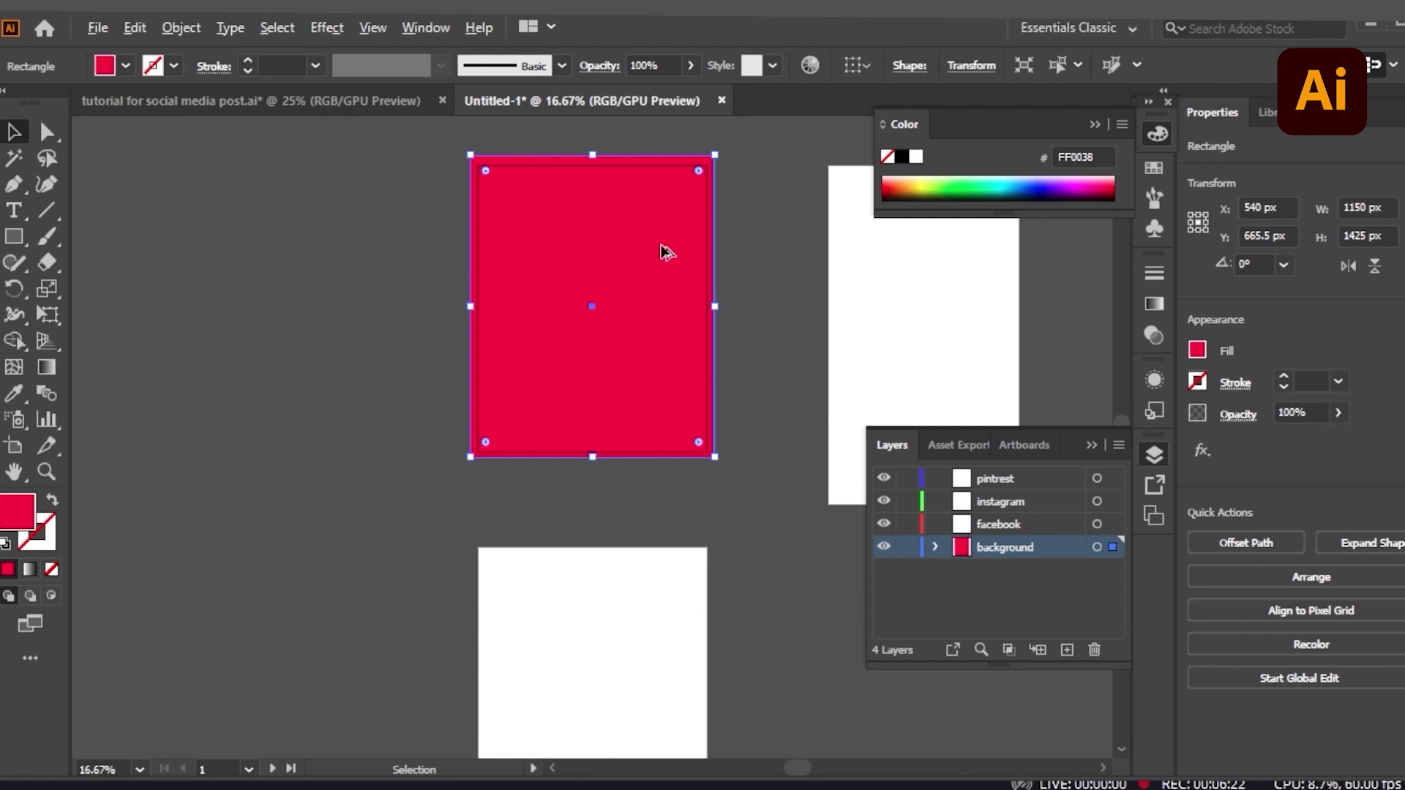
drag(666, 251, 663, 629)
scroll(731, 557, down, 3)
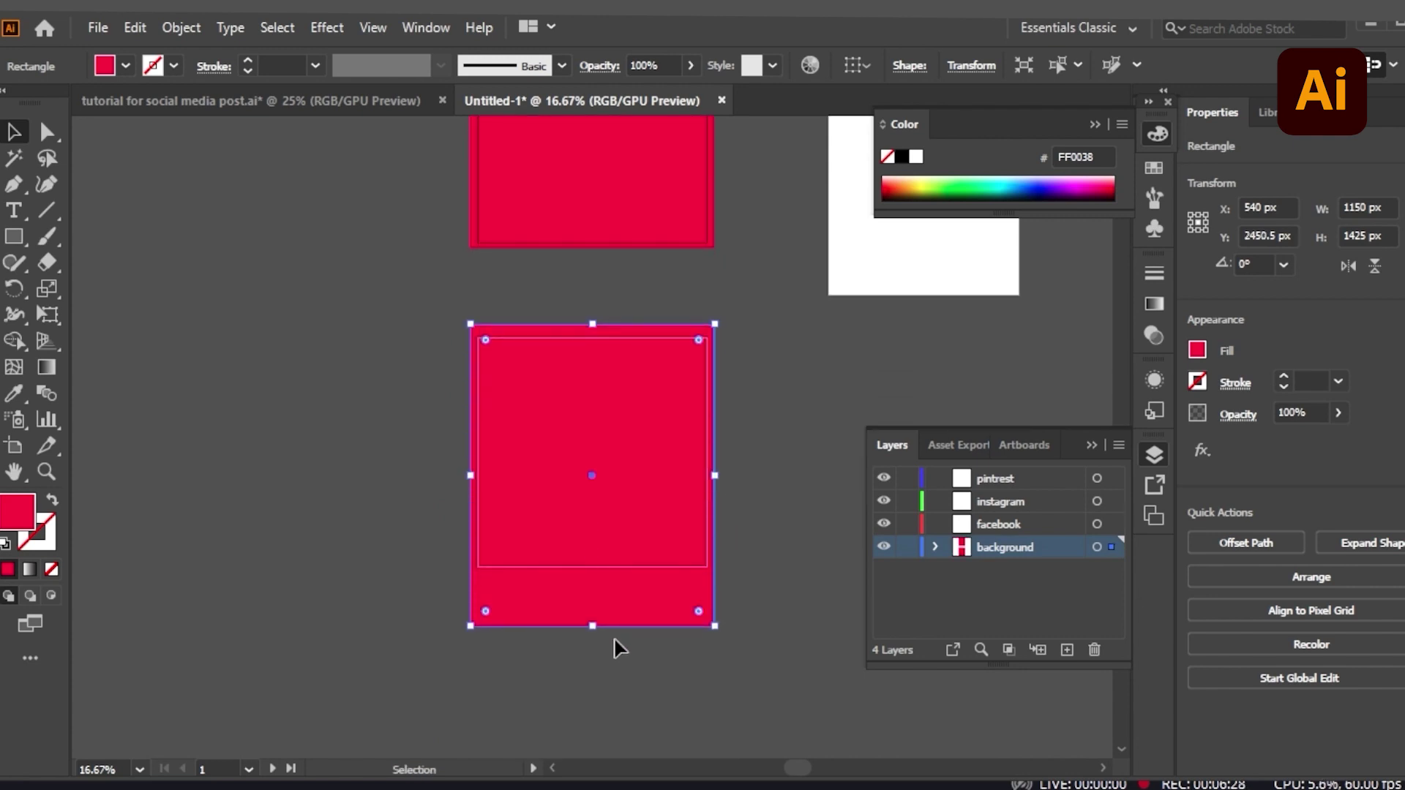
mouse_move(652, 433)
mouse_down()
mouse_move(646, 420)
mouse_move(647, 432)
mouse_up()
drag(594, 628, 593, 577)
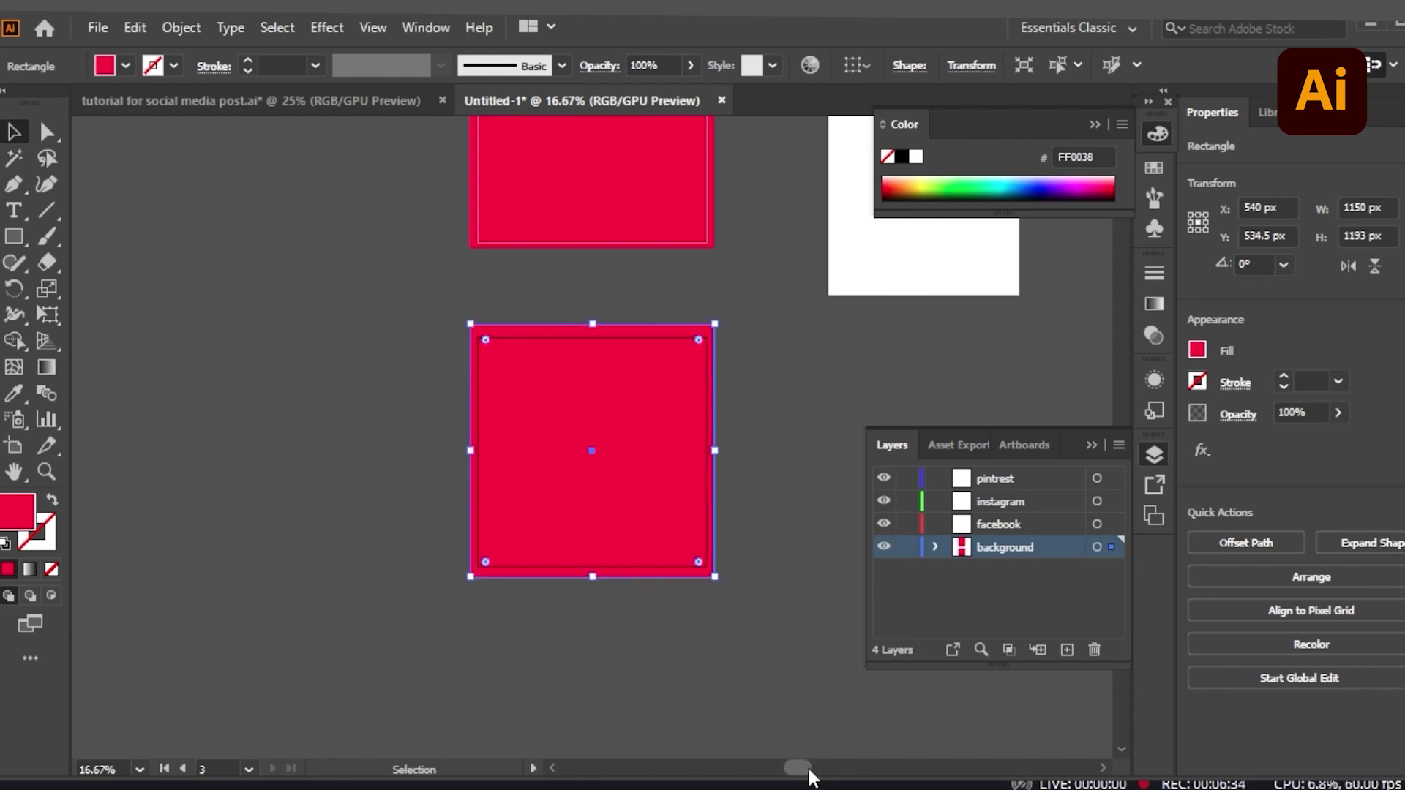
- Duplicate Artboard 1's red rectangle onto Artboard 2 and resize the copy to extend slightly past all of that artboard's edges
scroll(808, 768, right, 2)
scroll(518, 570, up, 5)
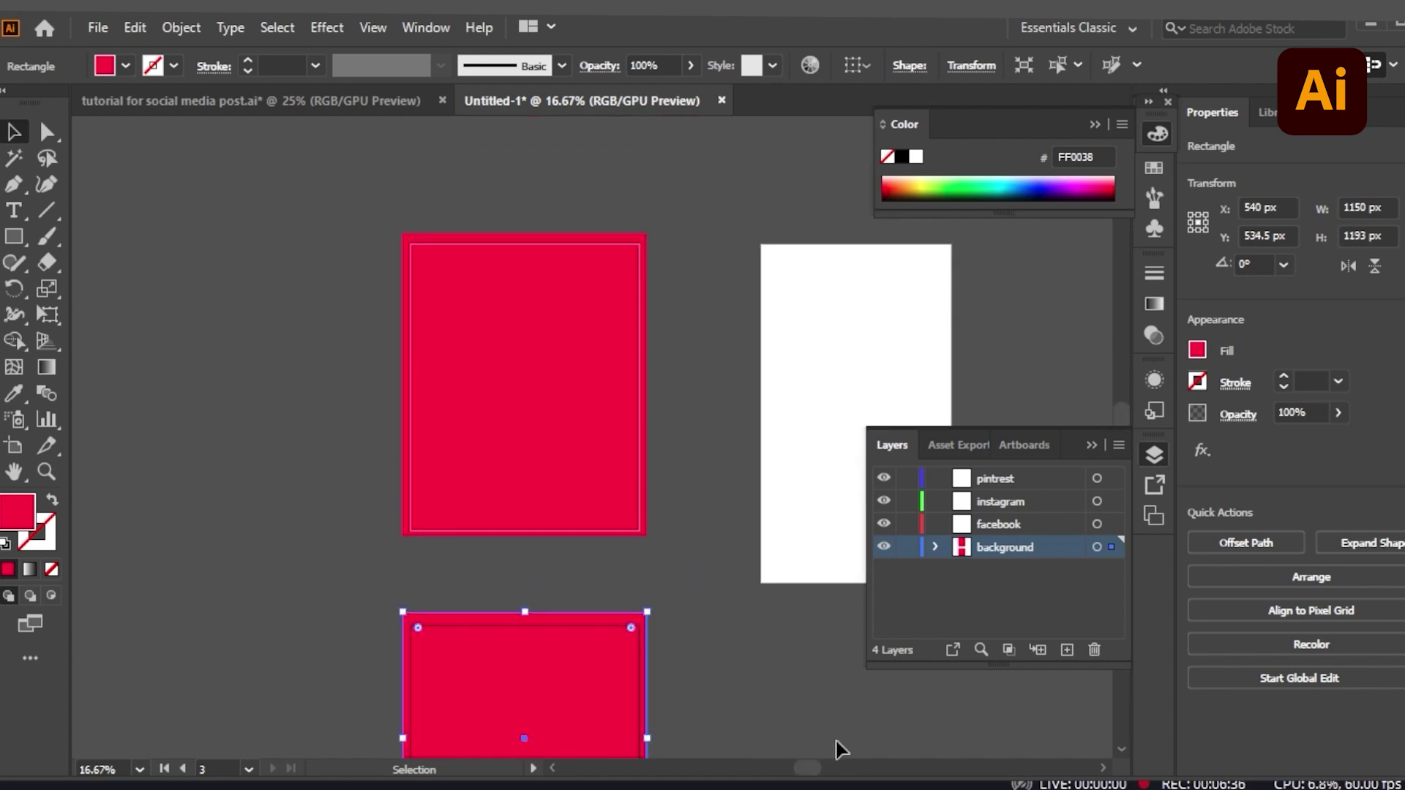
scroll(824, 761, right, 4)
click(414, 350)
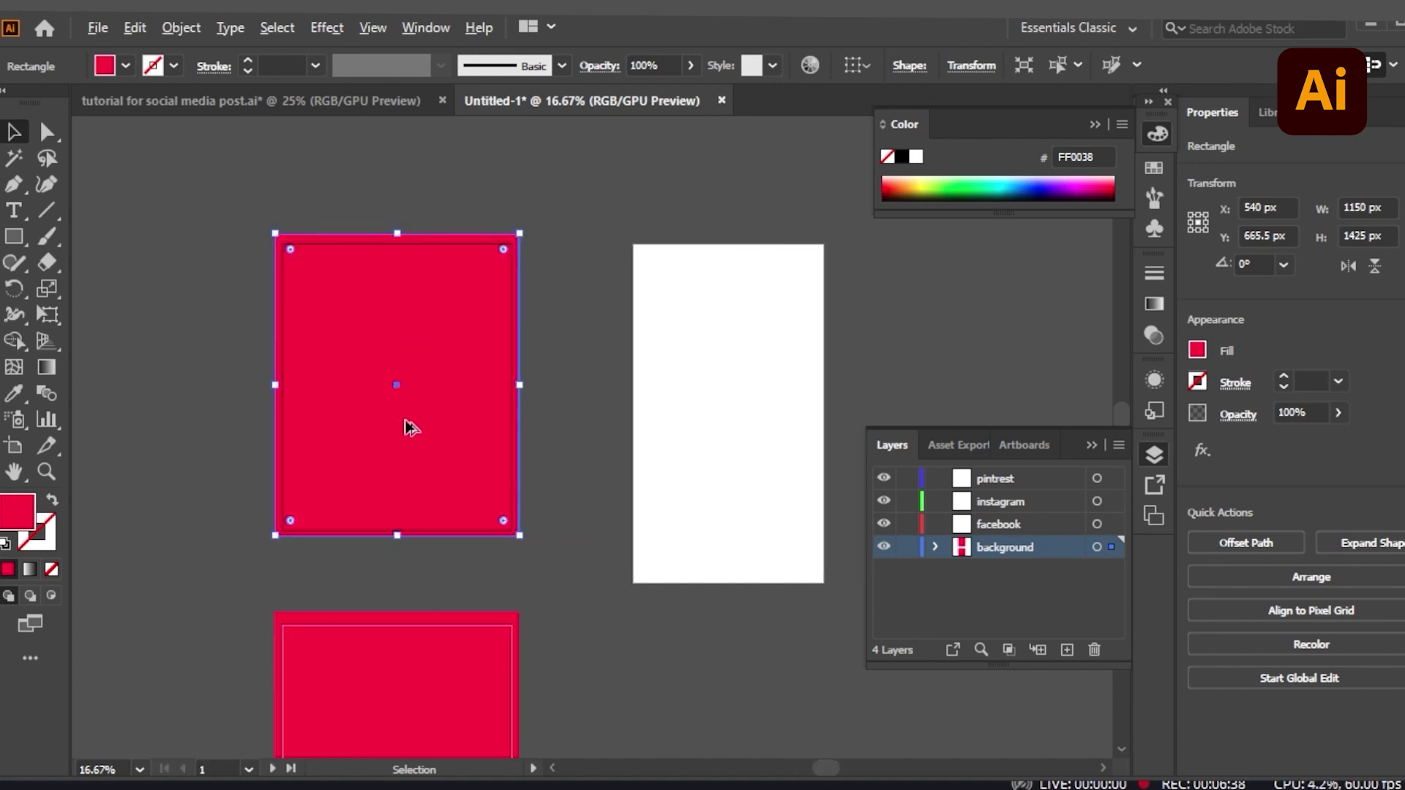
drag(407, 424, 727, 425)
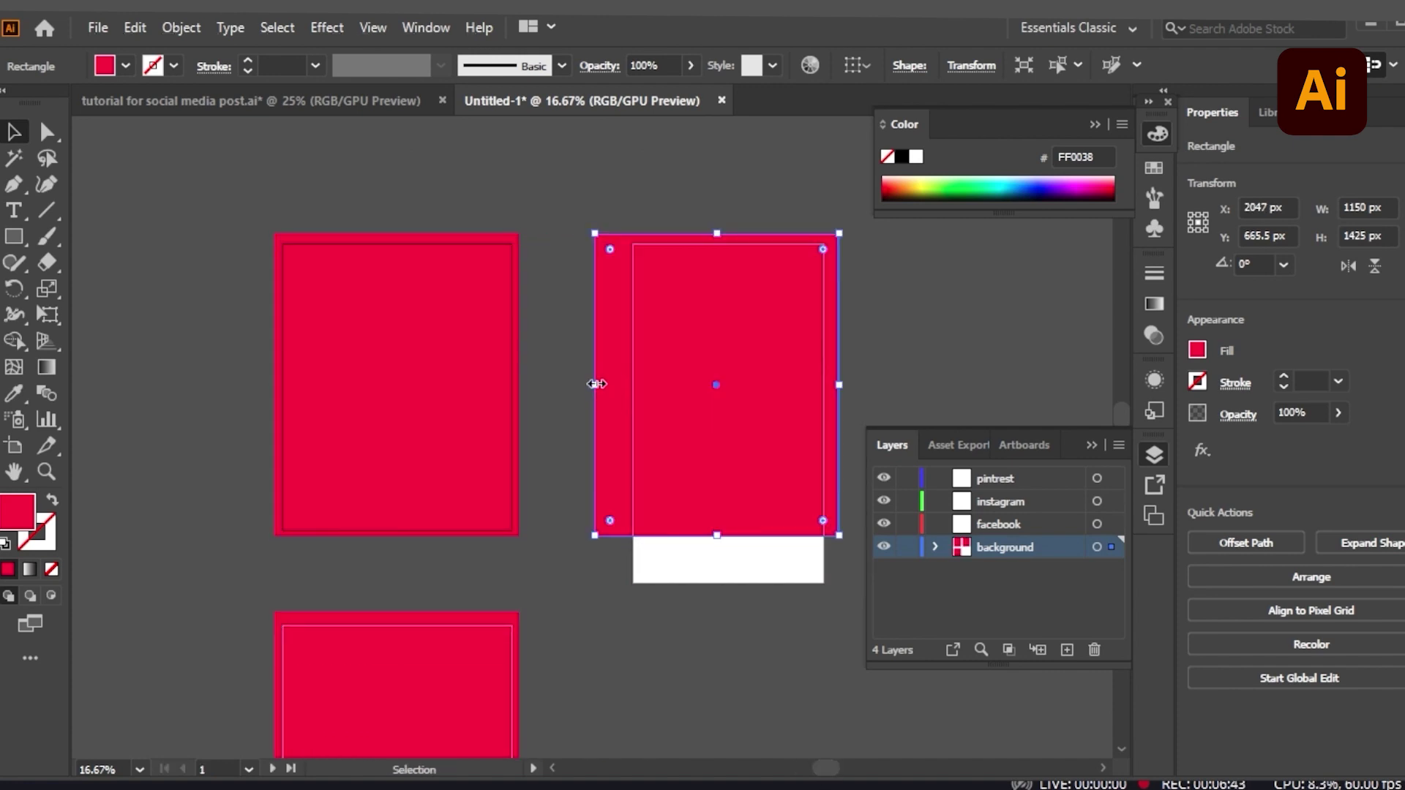
drag(595, 384, 625, 384)
drag(717, 535, 717, 583)
drag(839, 408, 833, 408)
click(538, 496)
- Lock the background layer and make the facebook layer active
scroll(571, 548, down, 3)
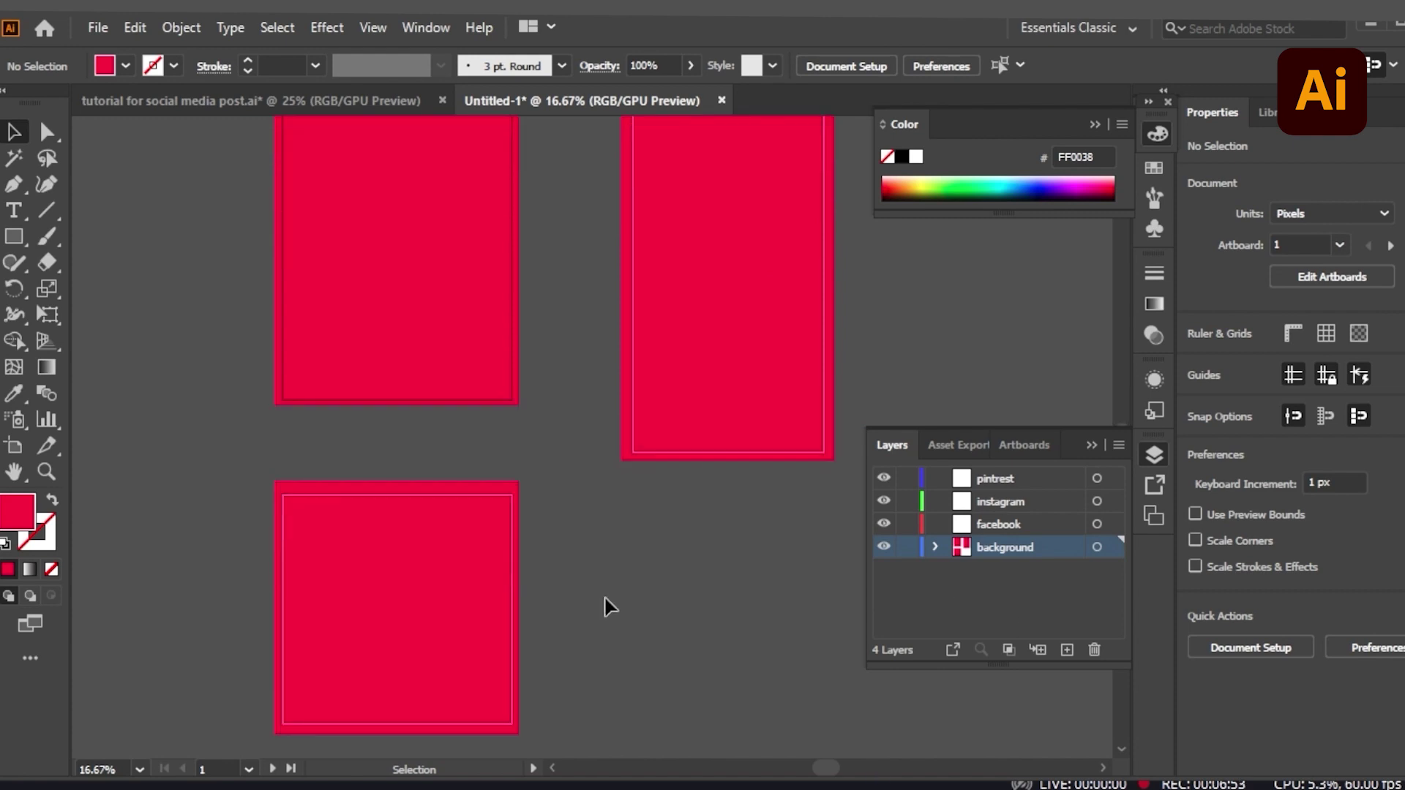
click(605, 606)
click(907, 547)
click(999, 524)
scroll(678, 551, up, 1)
scroll(678, 550, up, 1)
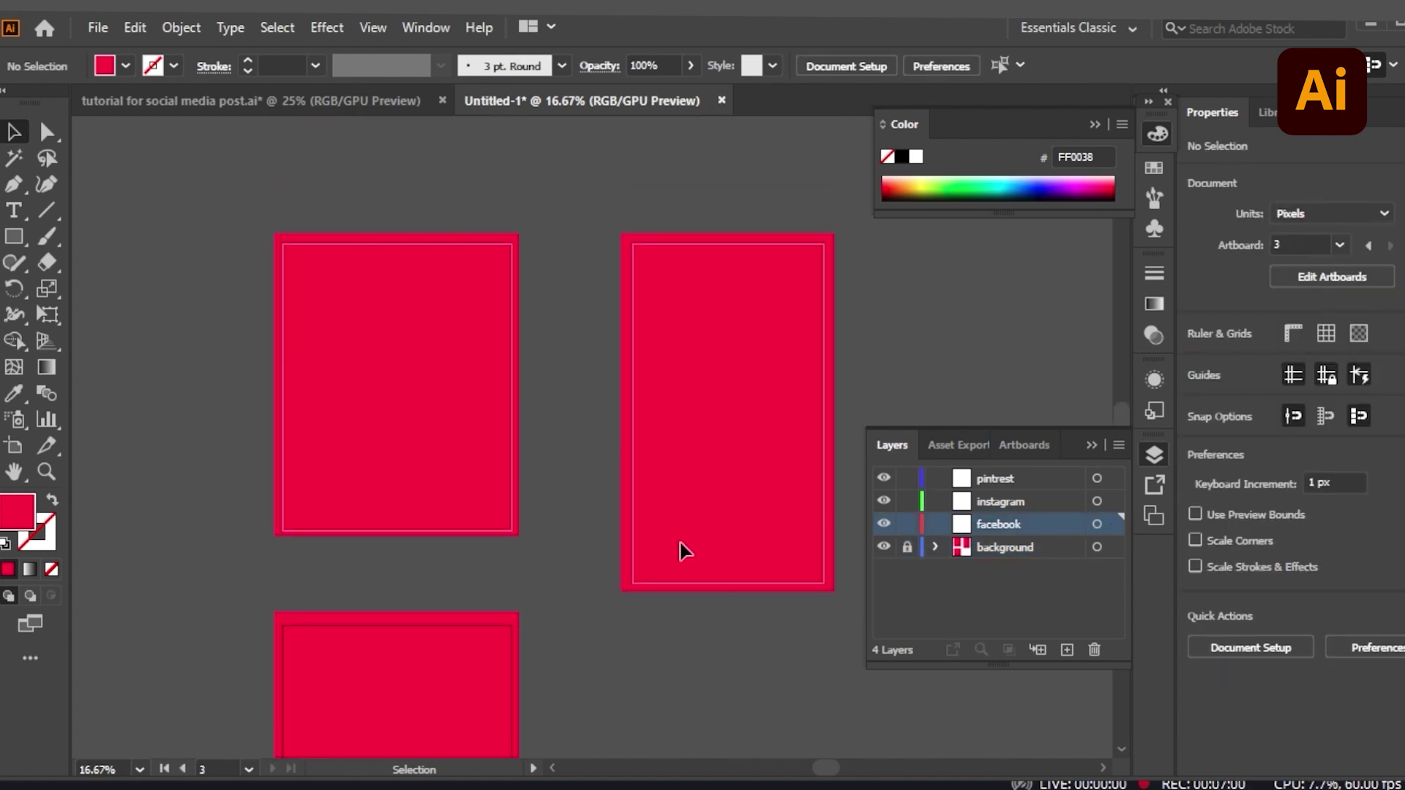
- Switch to the finished reference document and copy the black-and-white burger icon from the empty area above its artboards
click(316, 114)
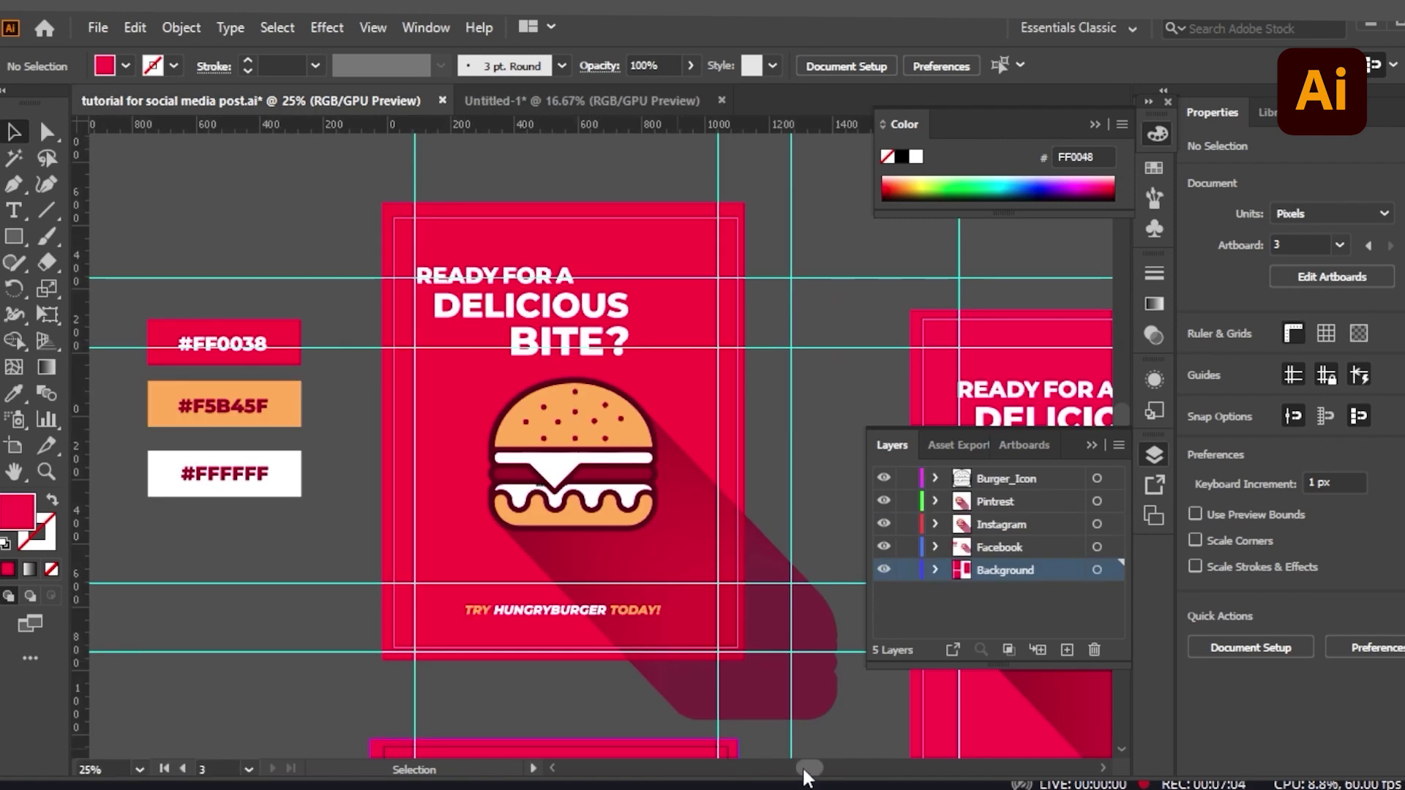
drag(807, 769, 826, 767)
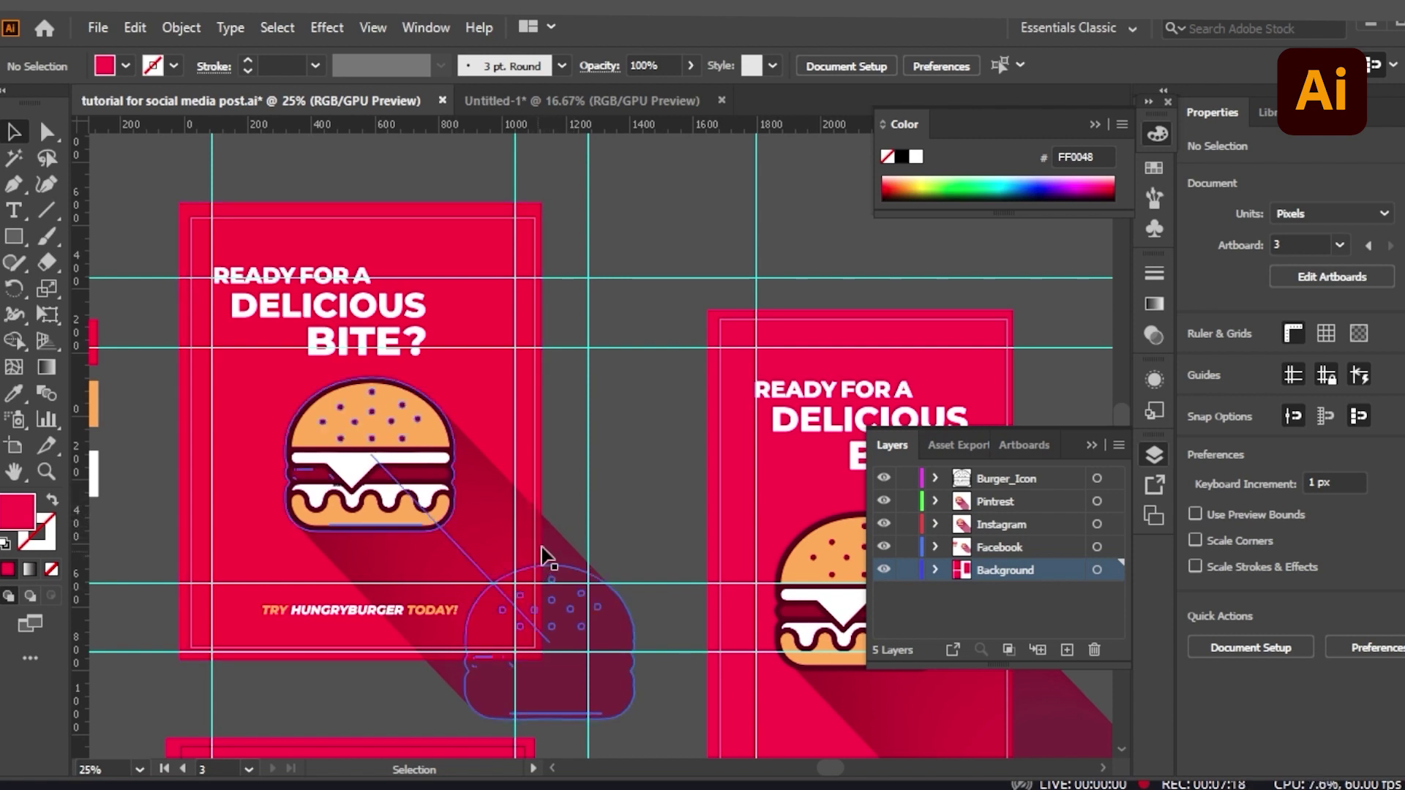
scroll(571, 547, up, 3)
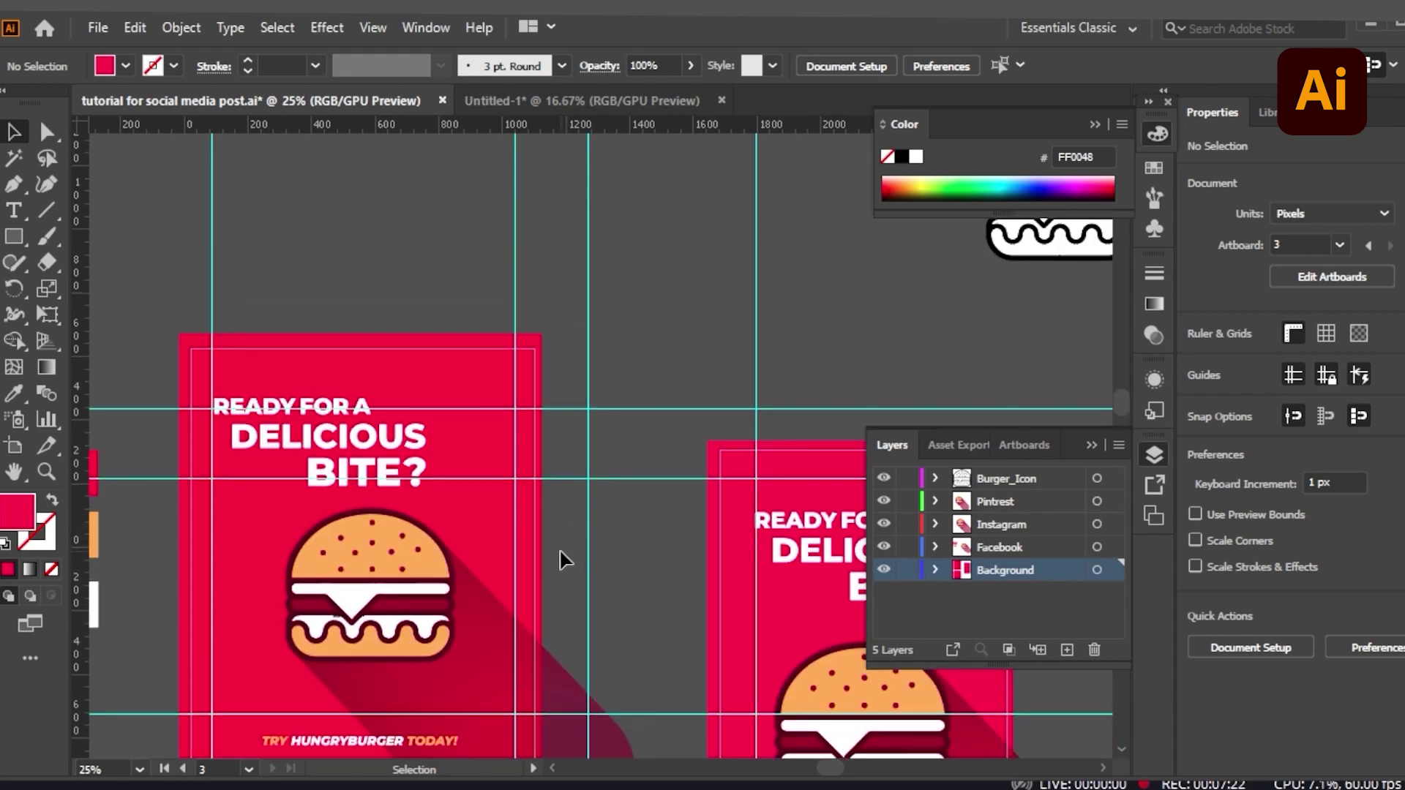
drag(831, 765, 866, 765)
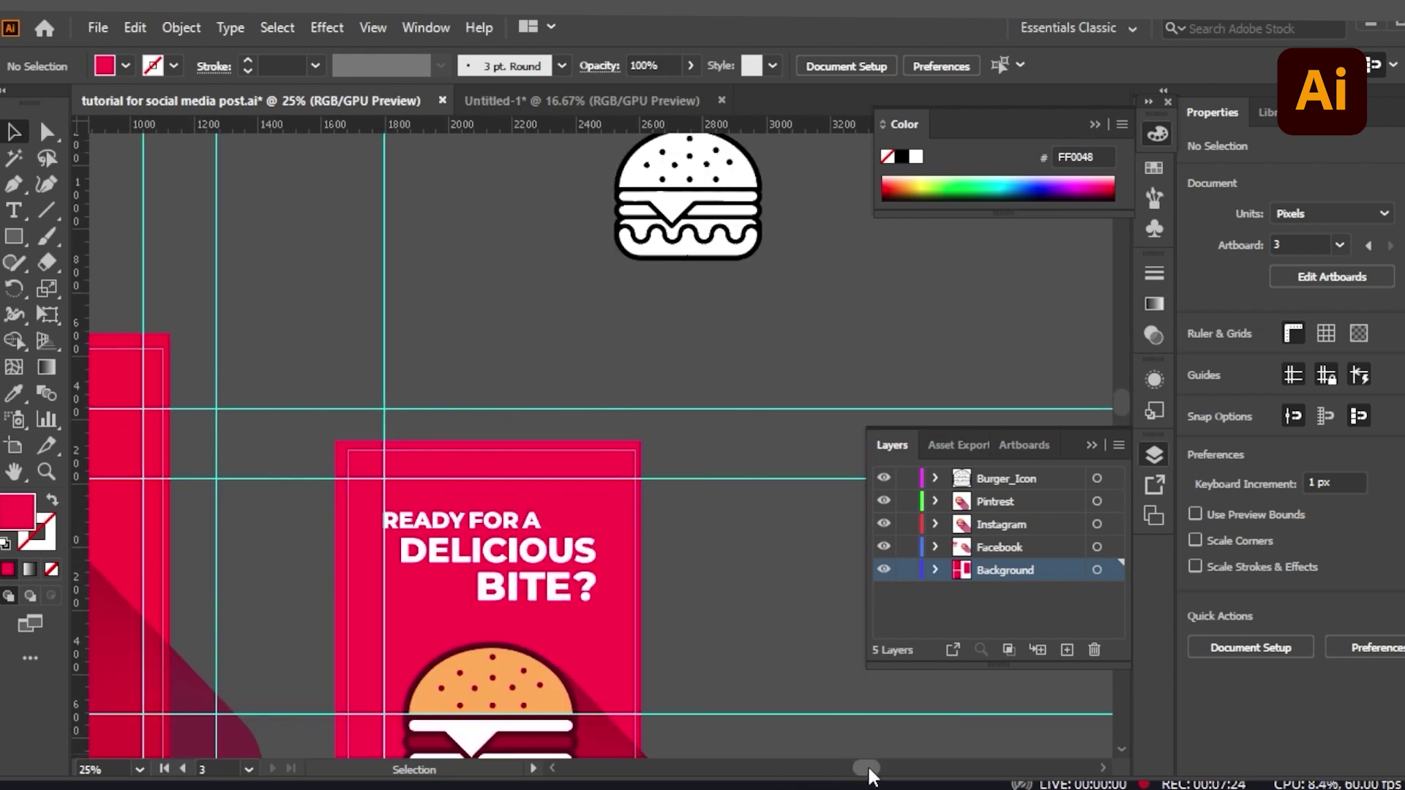
scroll(734, 421, up, 2)
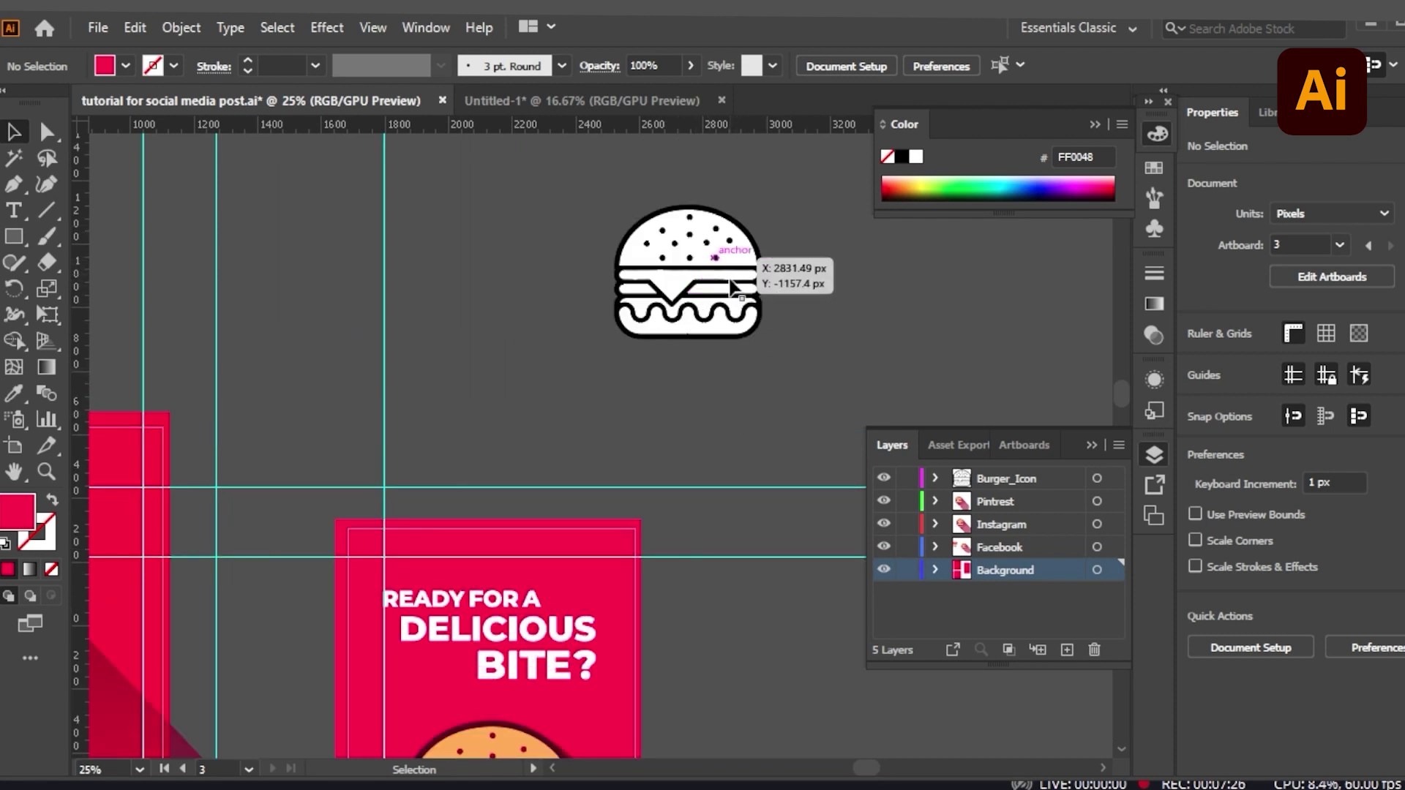
click(758, 333)
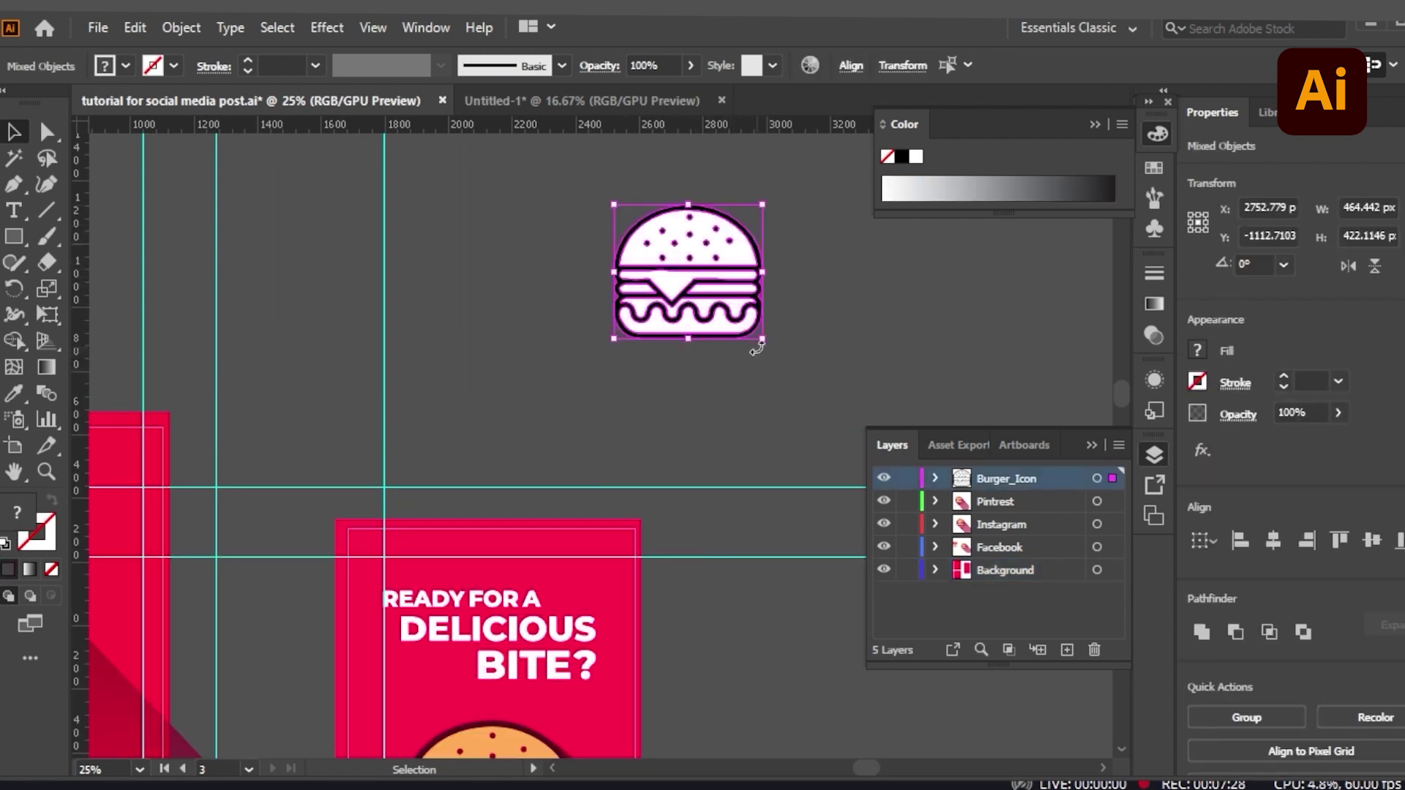
- In the new social media document, add a layer above pintrest and name it icon
click(562, 106)
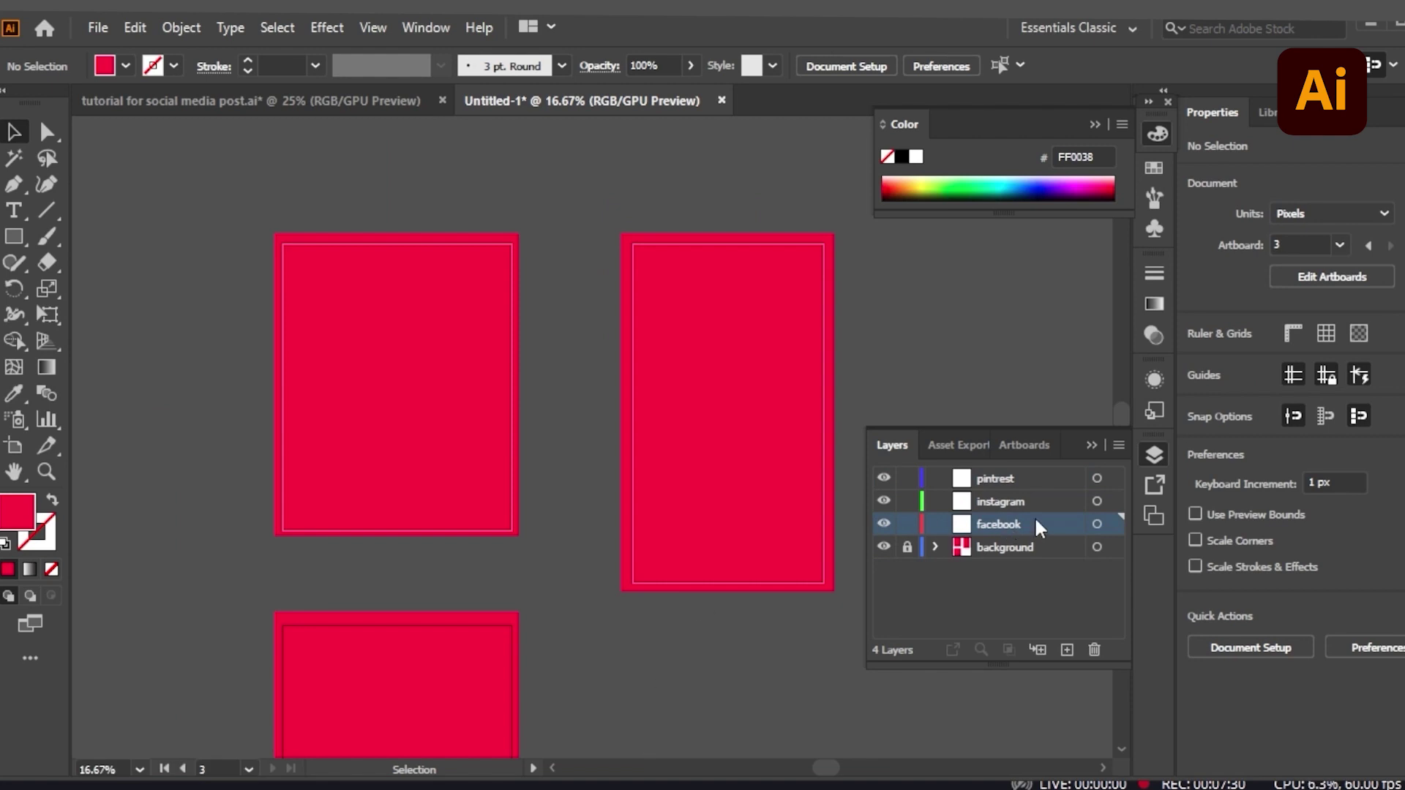
click(1020, 503)
click(1028, 477)
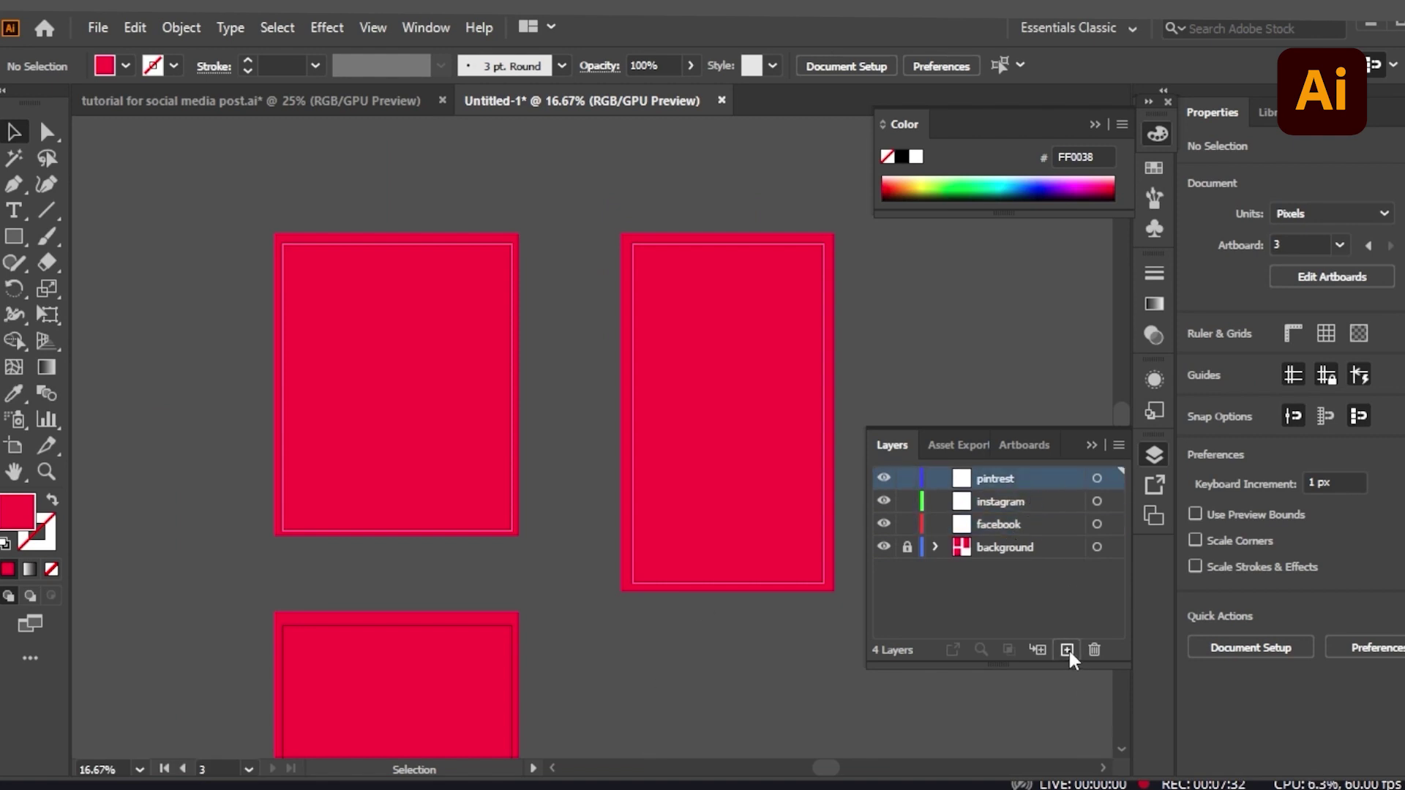
click(1068, 649)
double_click(1001, 478)
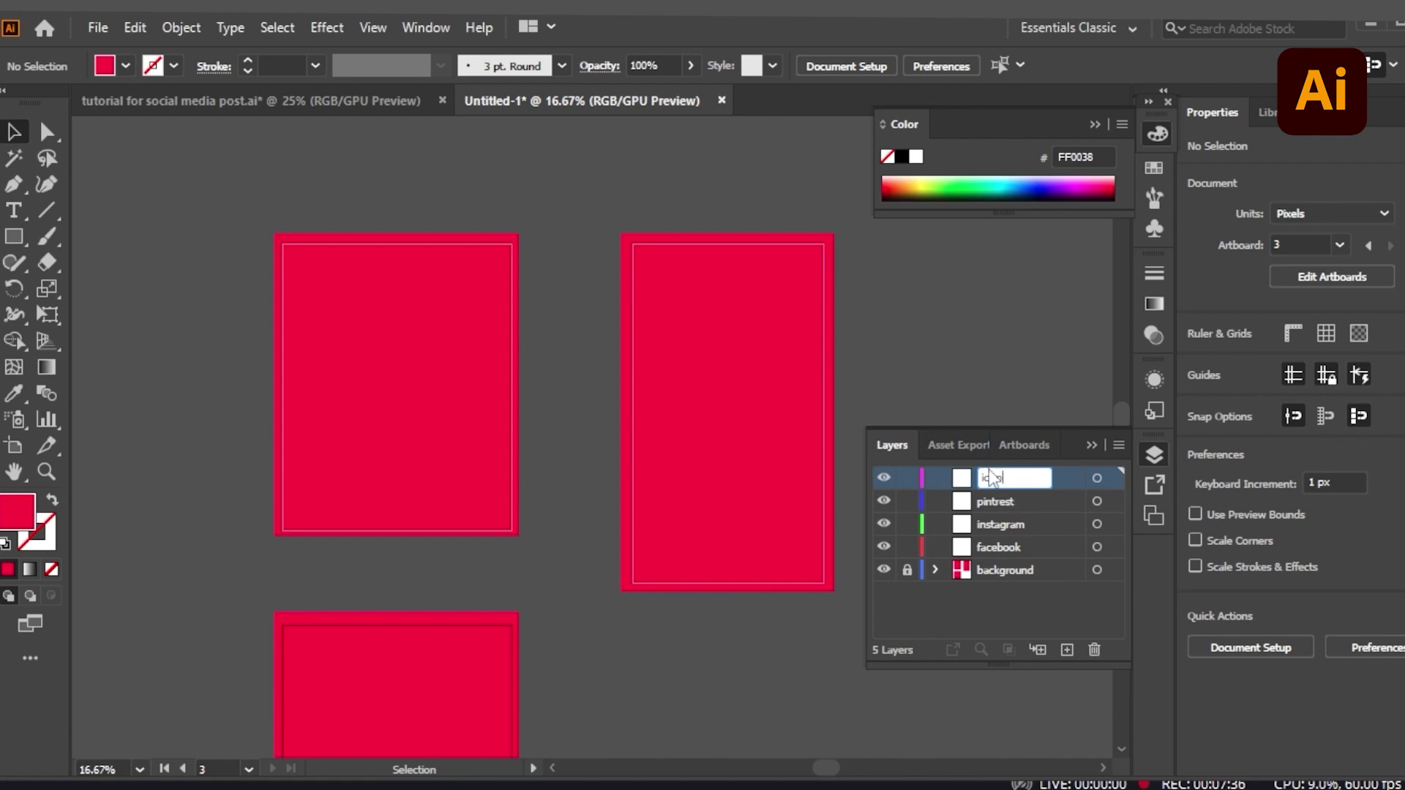
key(Return)
- Paste the burger icon onto the icon layer and place it in the empty space above the tall artboard
scroll(794, 409, up, 3)
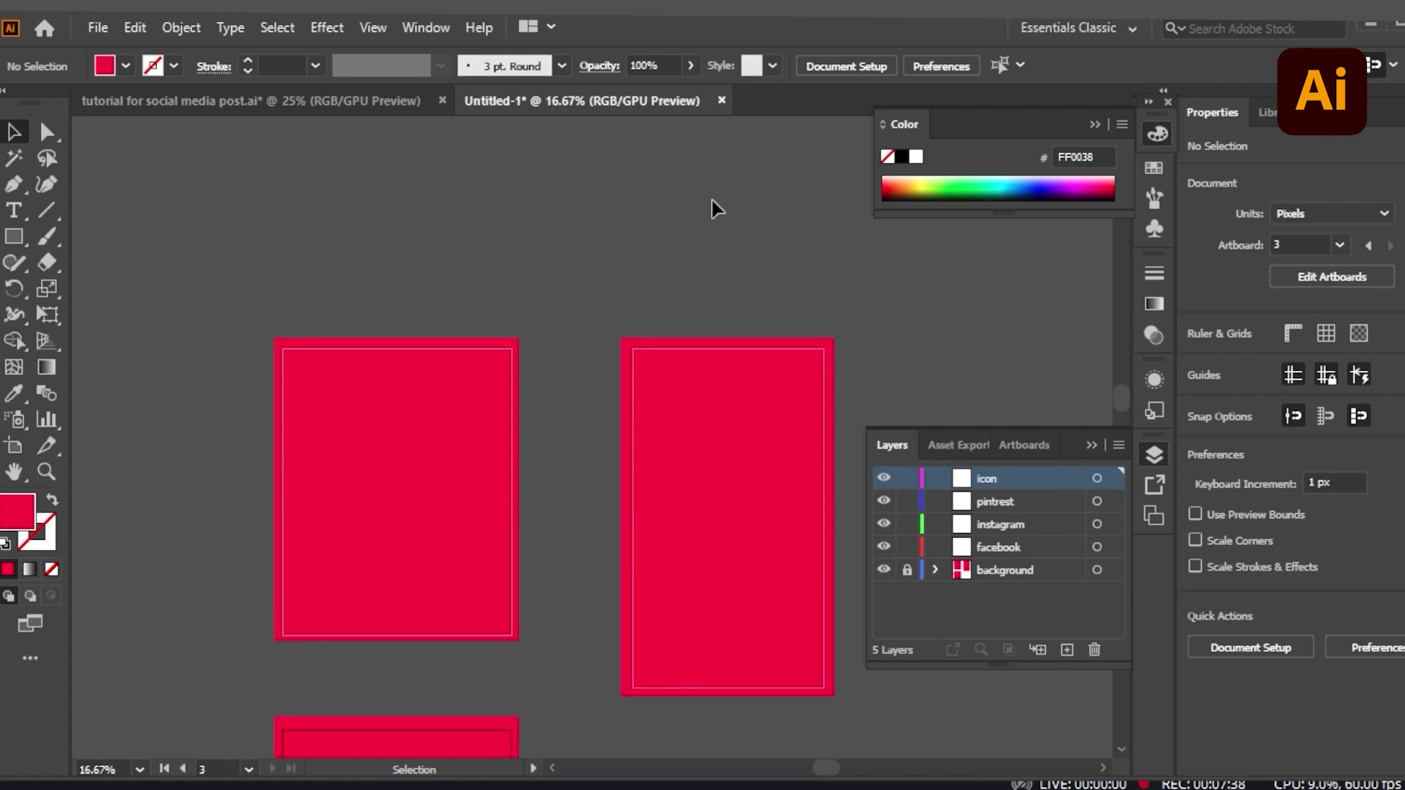
key(ctrl+v)
drag(627, 440, 723, 201)
click(823, 262)
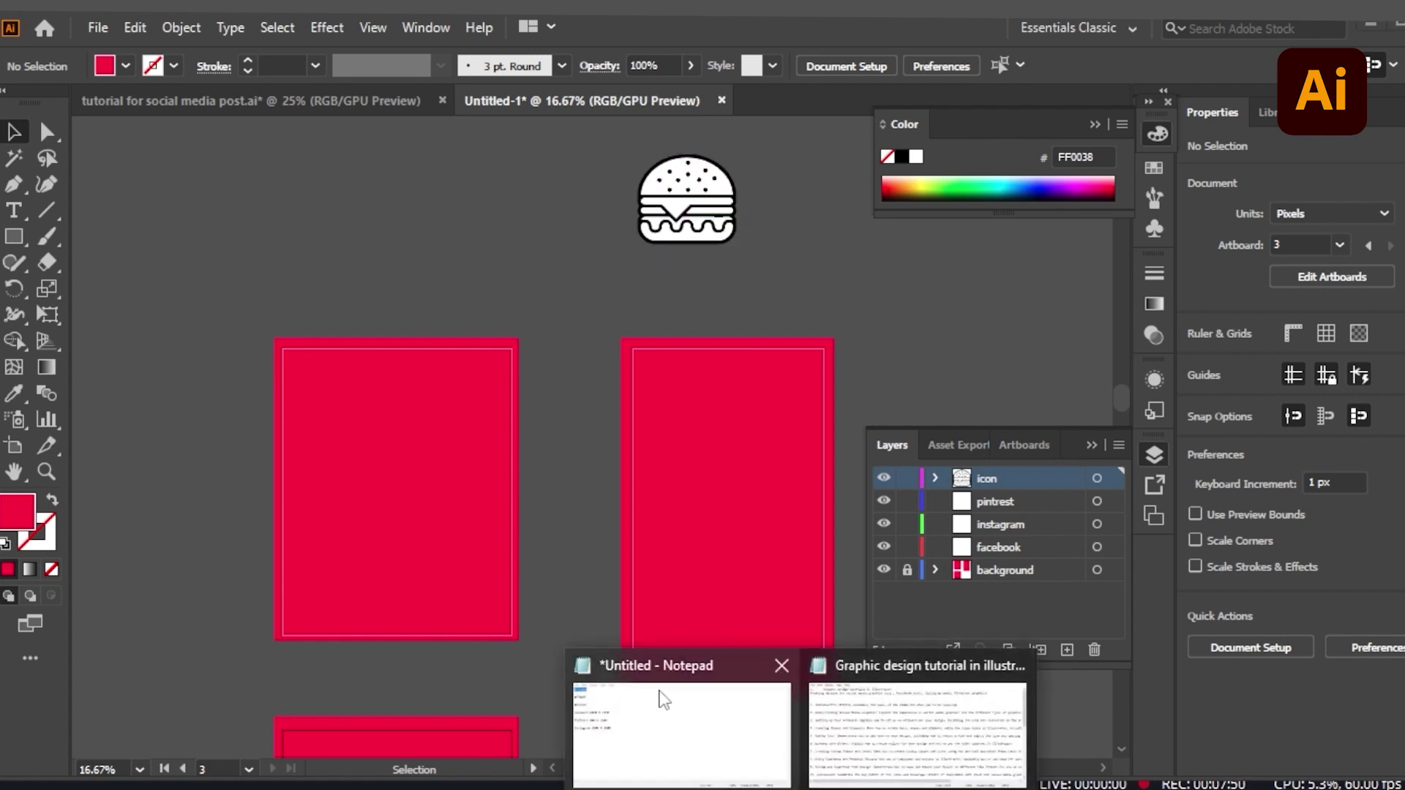
- Copy #F5B45F from the Notepad notes and draw a small swatch rectangle with that fill beside the first artboard
click(665, 697)
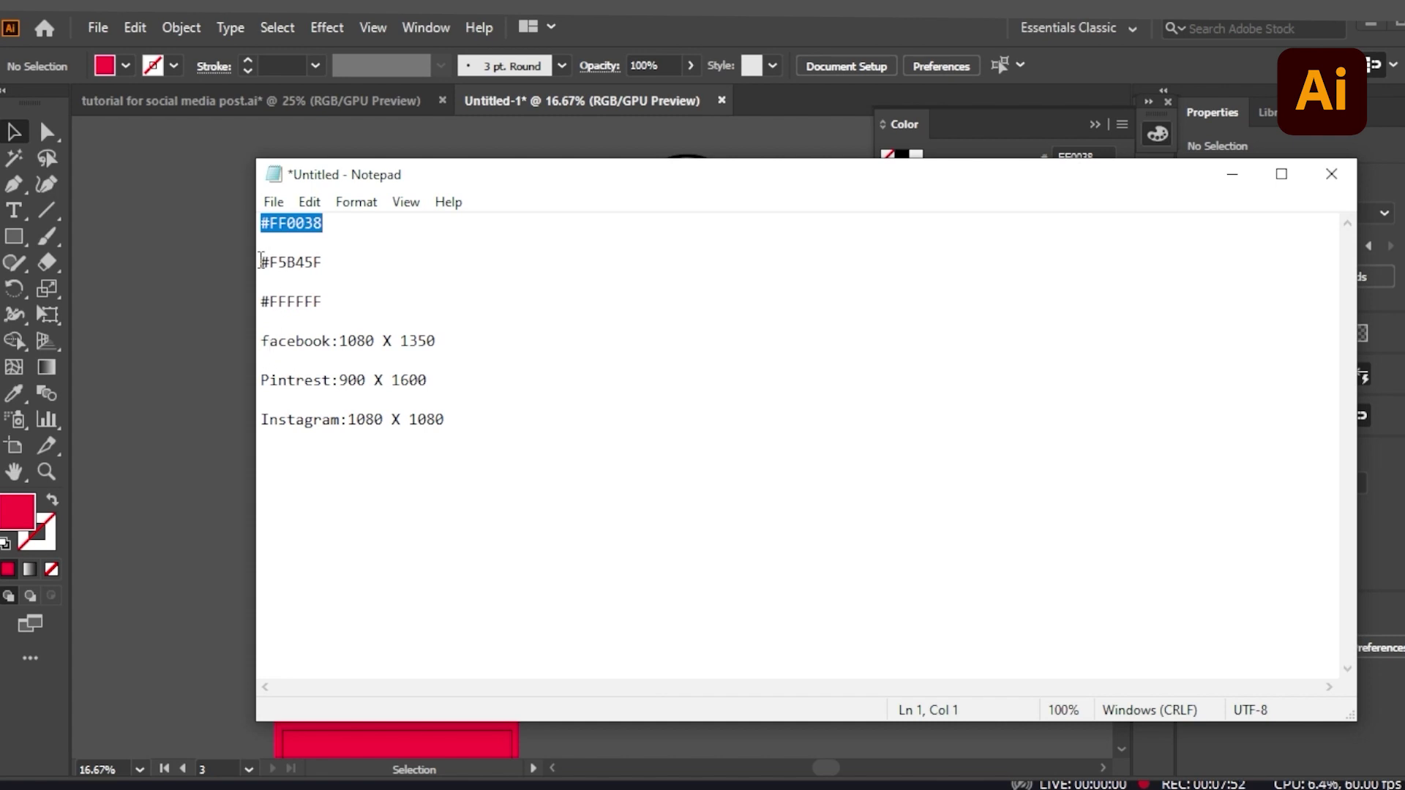
drag(261, 260, 369, 257)
click(133, 421)
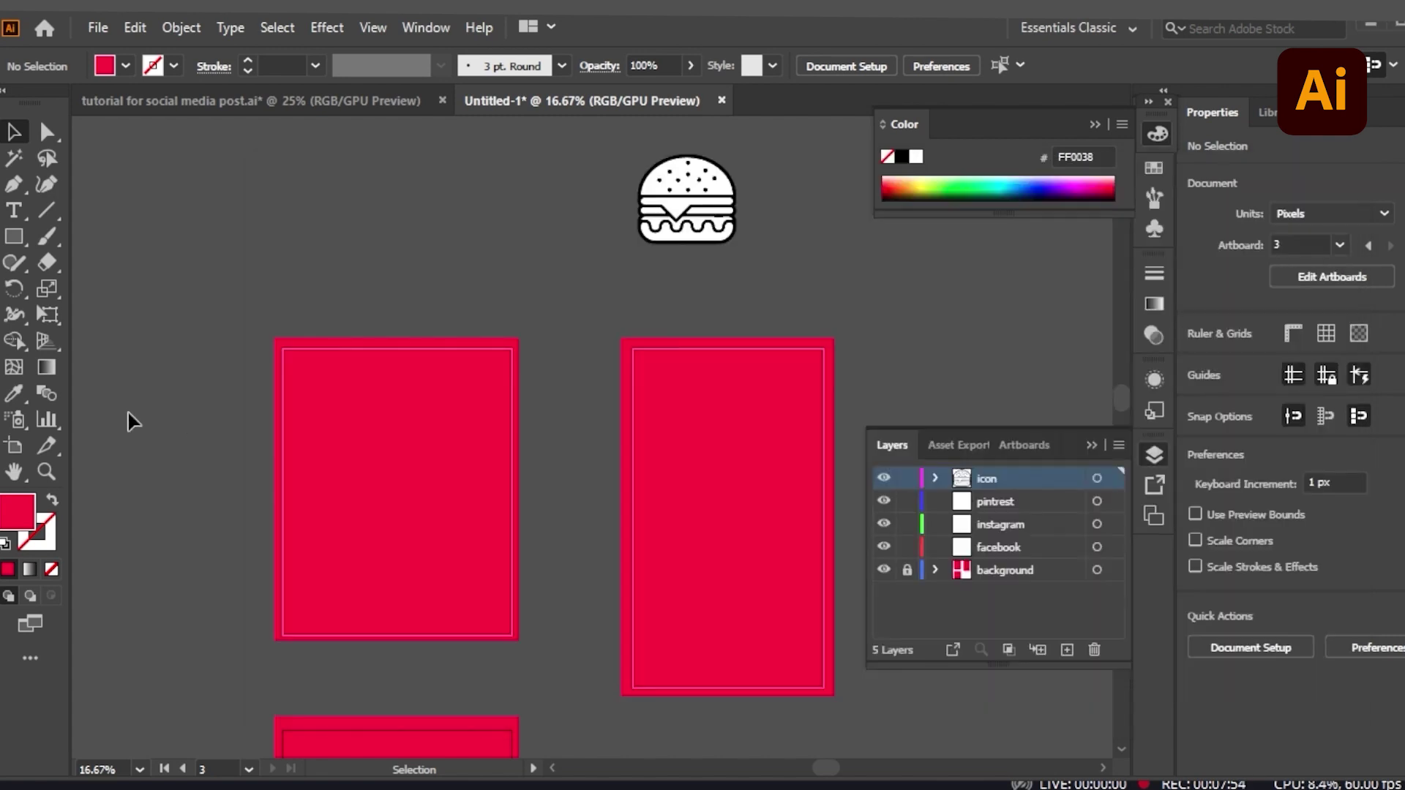
click(22, 240)
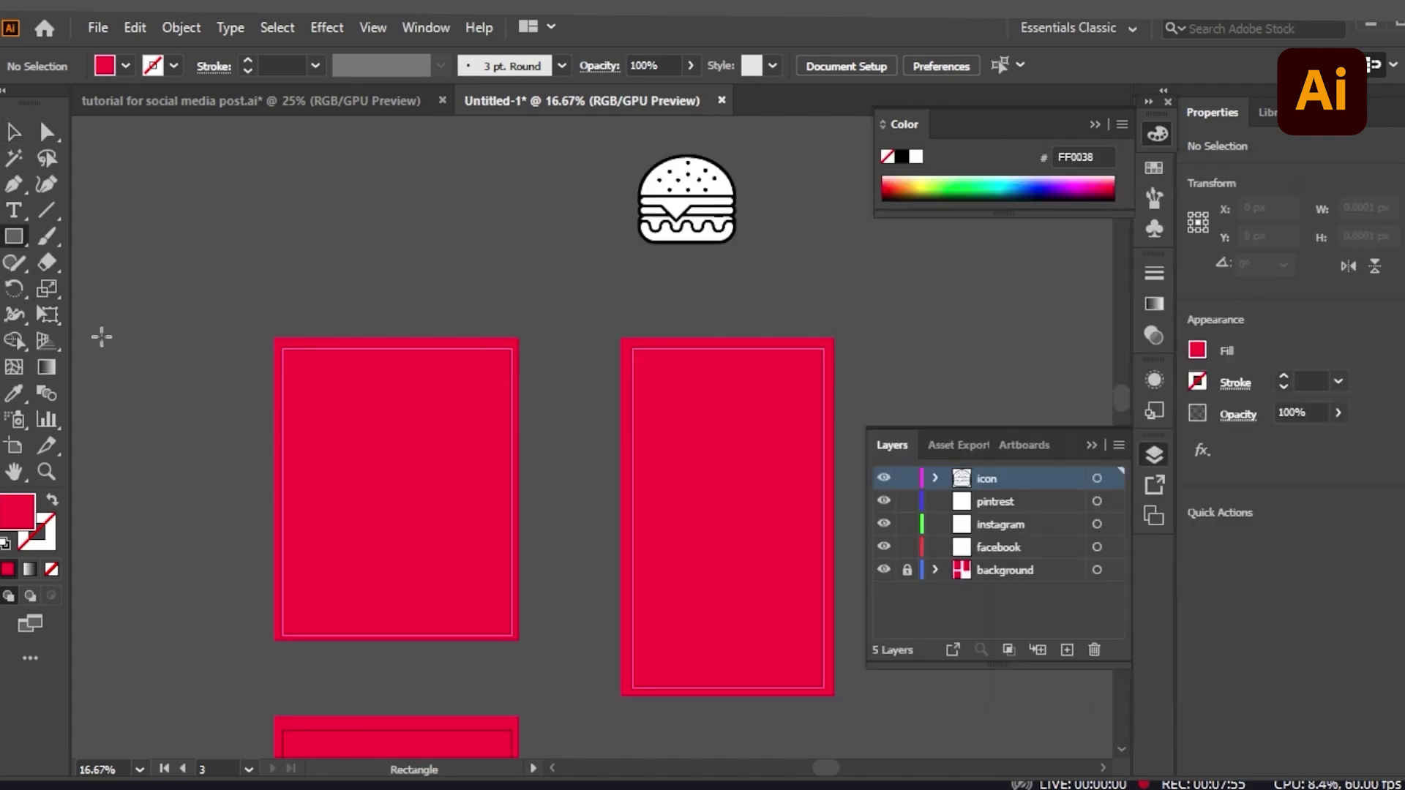
double_click(16, 514)
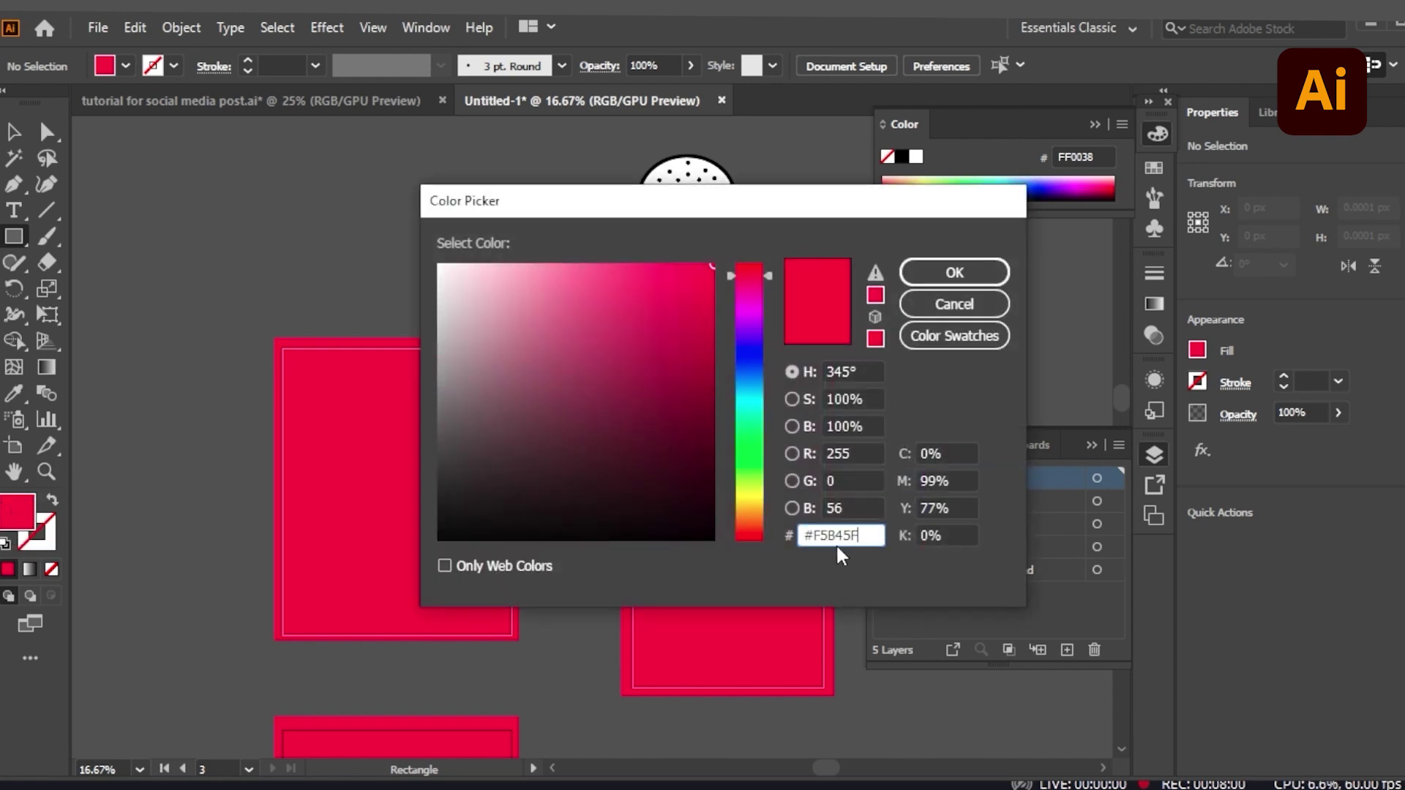
click(980, 269)
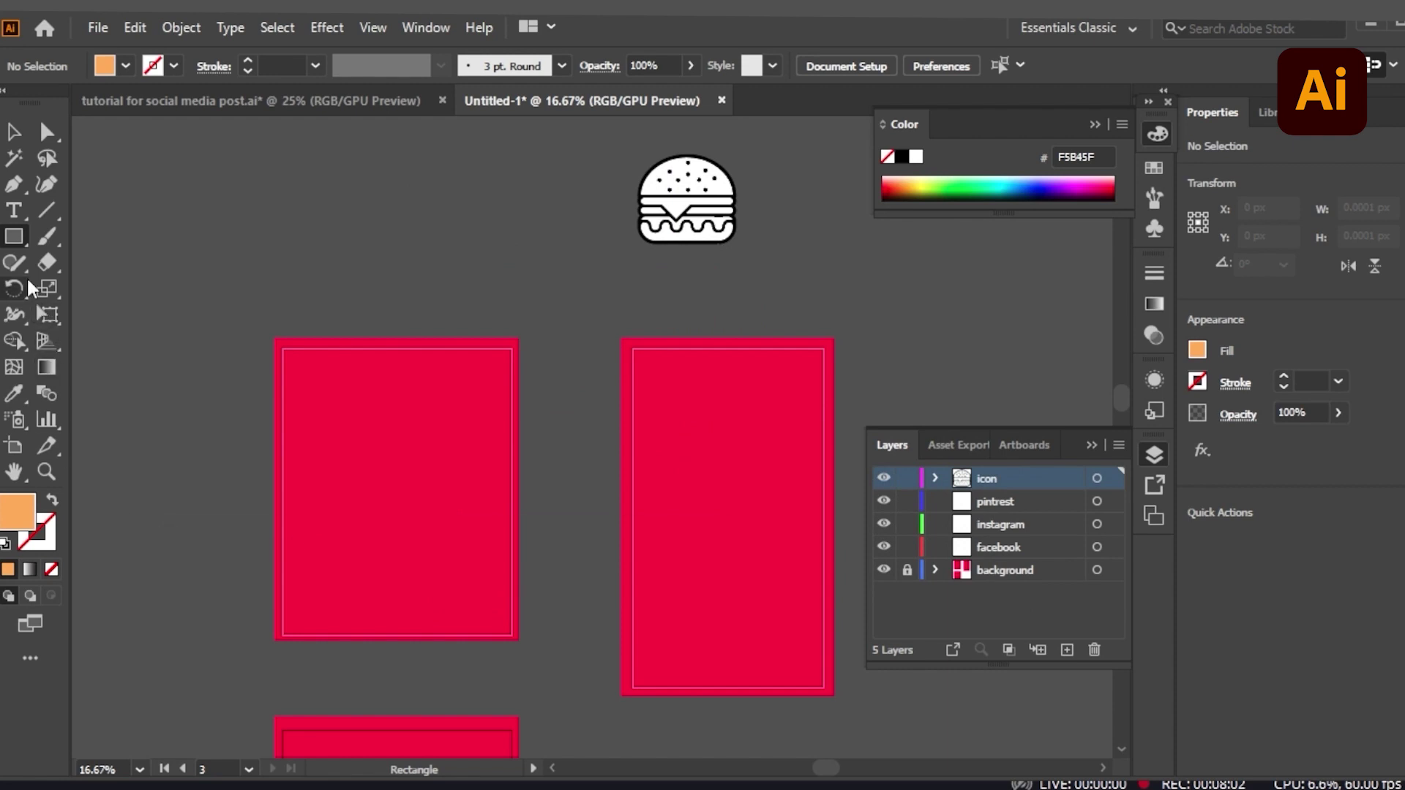
drag(136, 256, 206, 285)
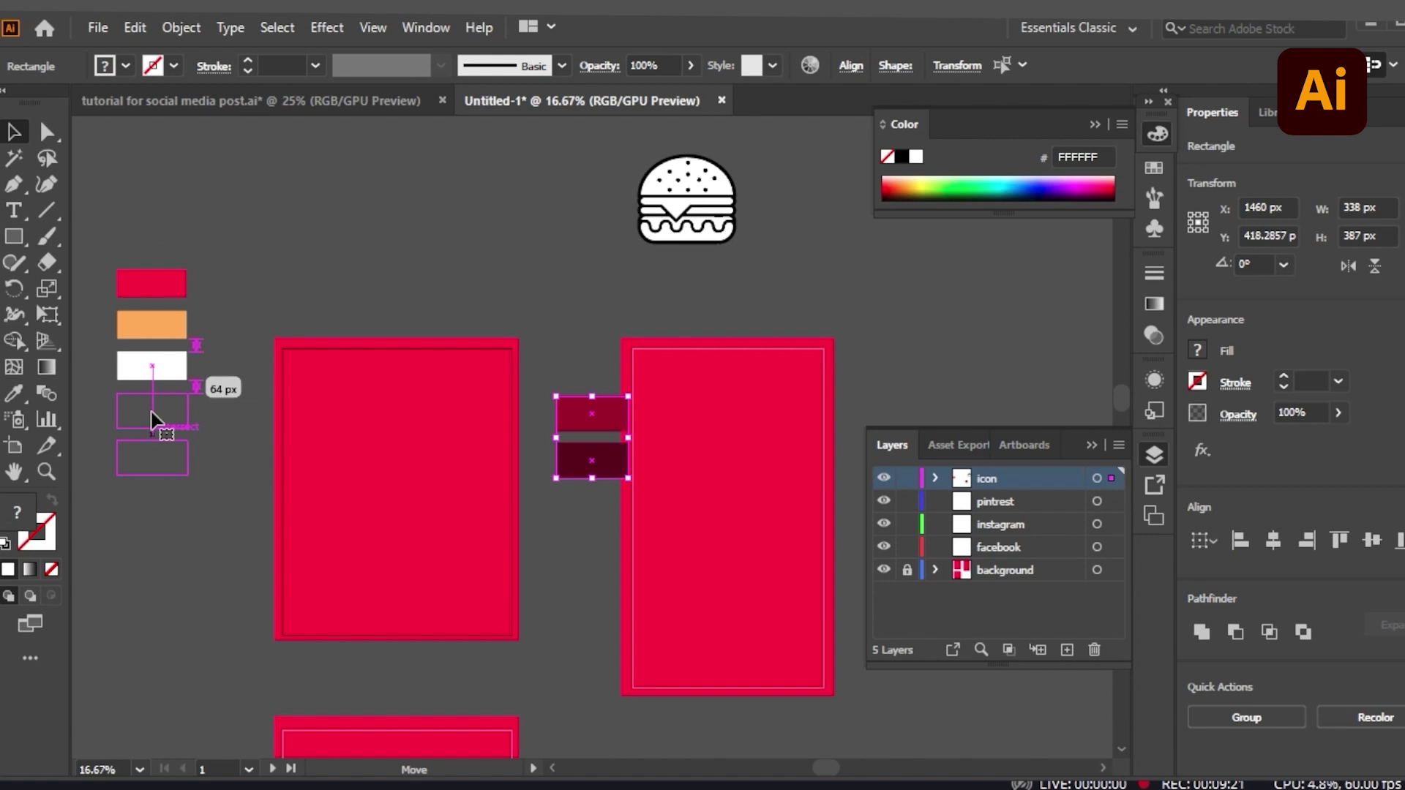
- Move the two dark red swatches into the palette column directly below the white swatch and check their fill colours
drag(152, 421, 152, 422)
click(267, 556)
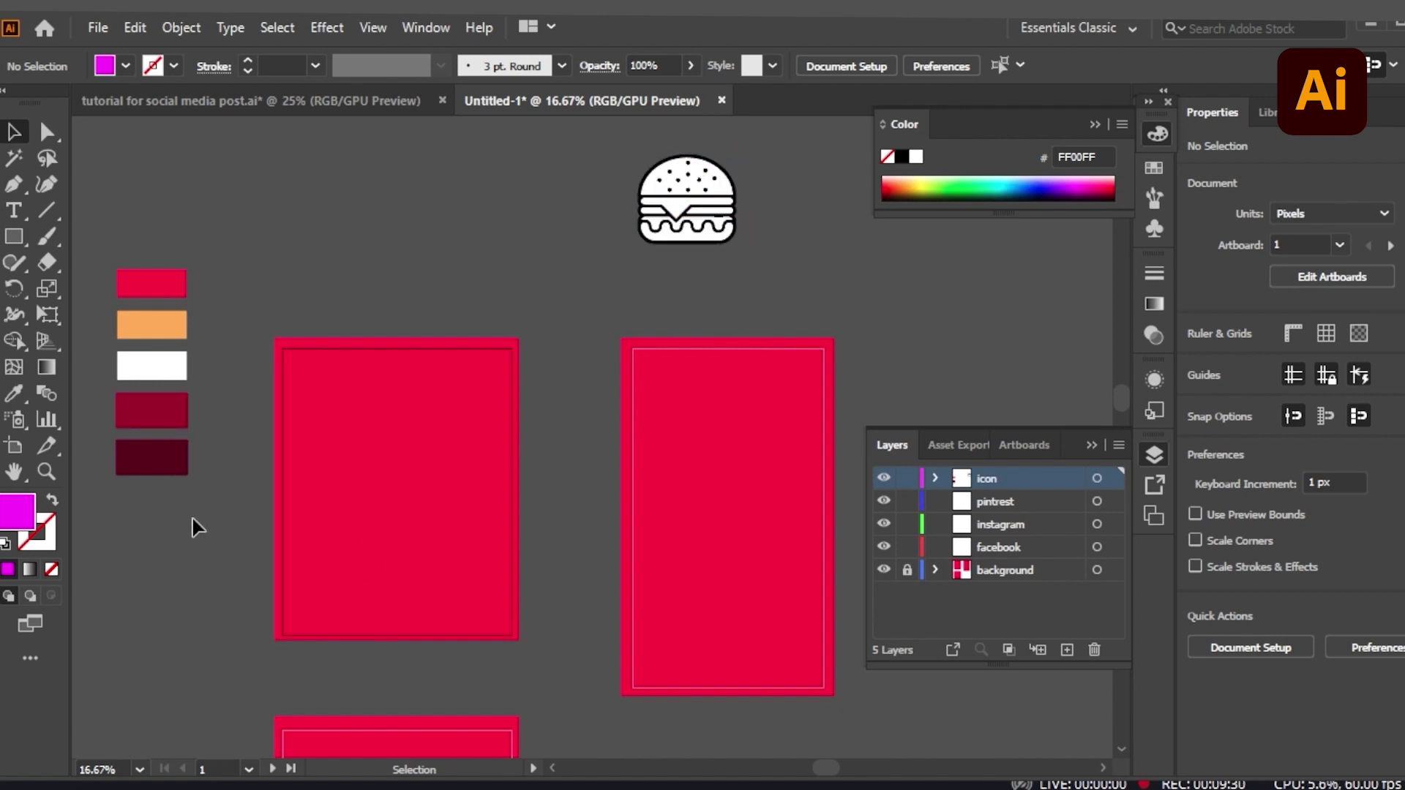
click(184, 421)
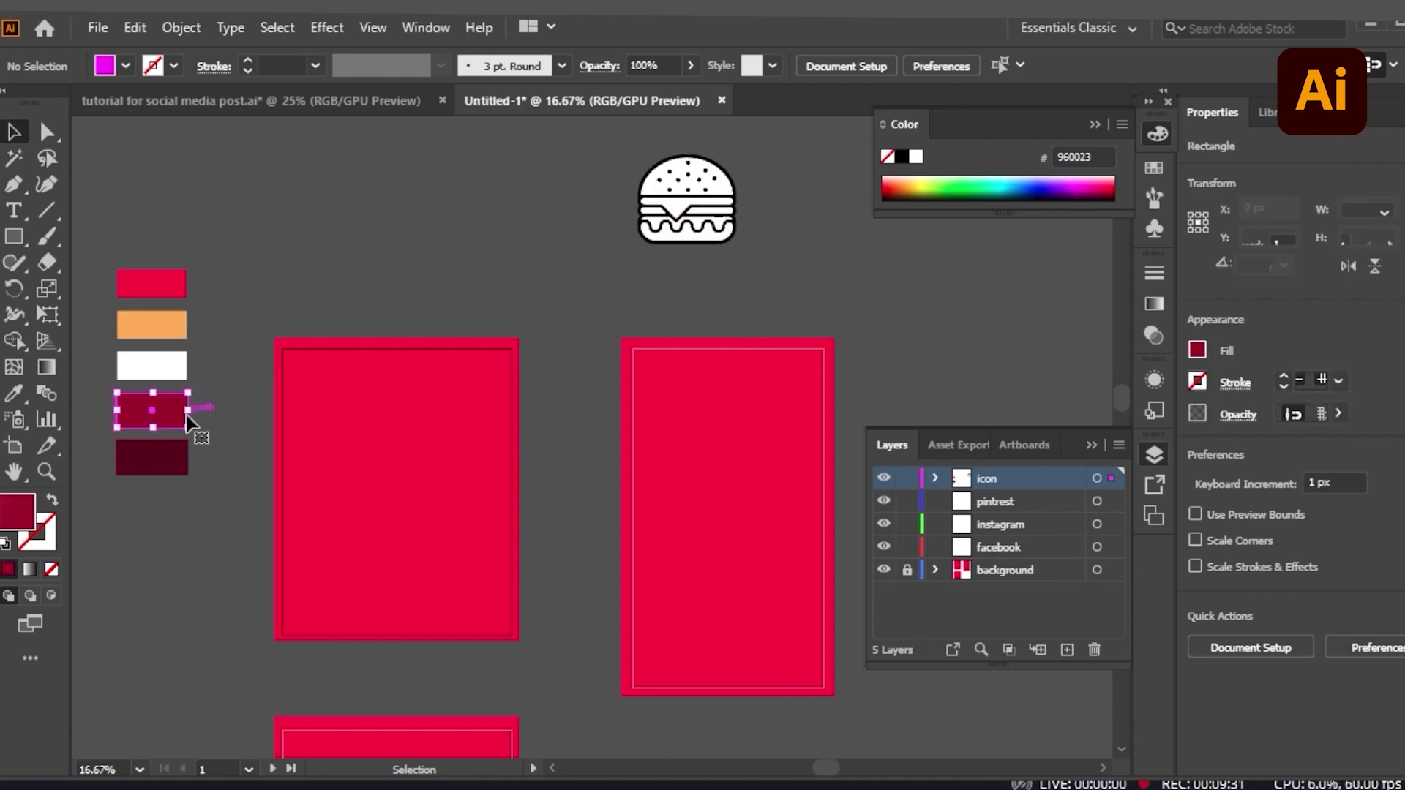
click(199, 463)
click(182, 464)
click(626, 199)
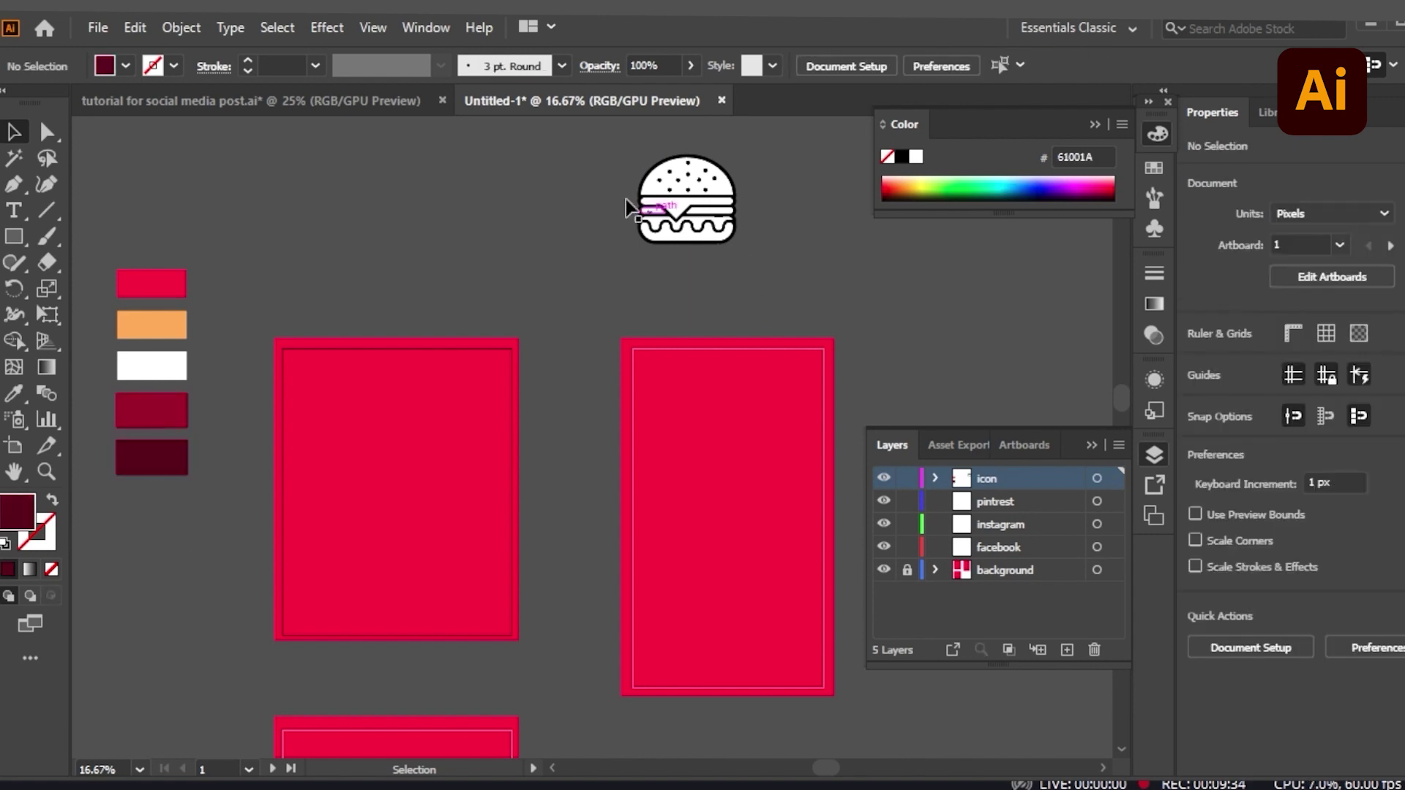
- Enlarge the burger icon proportionally to about 844 x 767 px, keeping it above the tall artboard
click(732, 233)
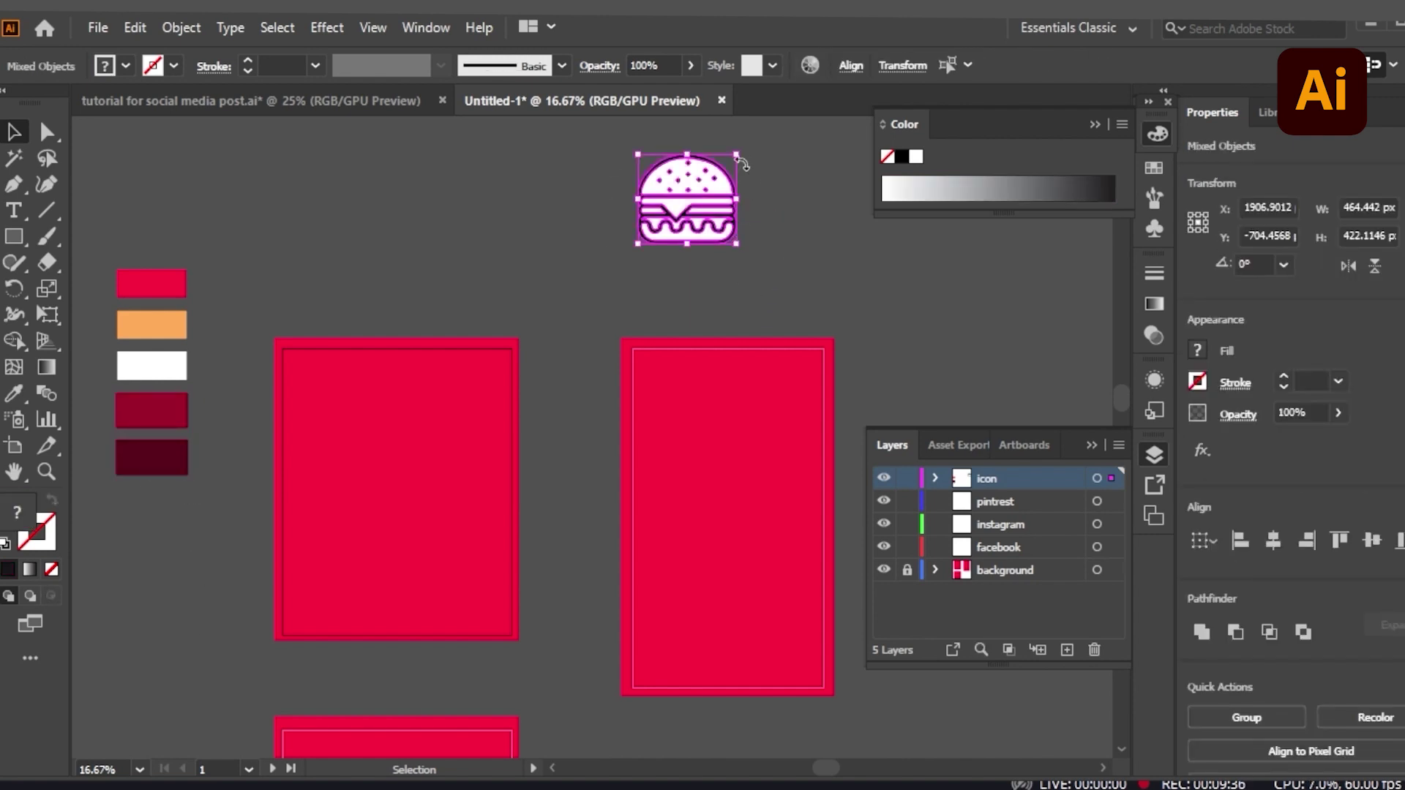
drag(739, 155, 787, 124)
drag(776, 213, 764, 301)
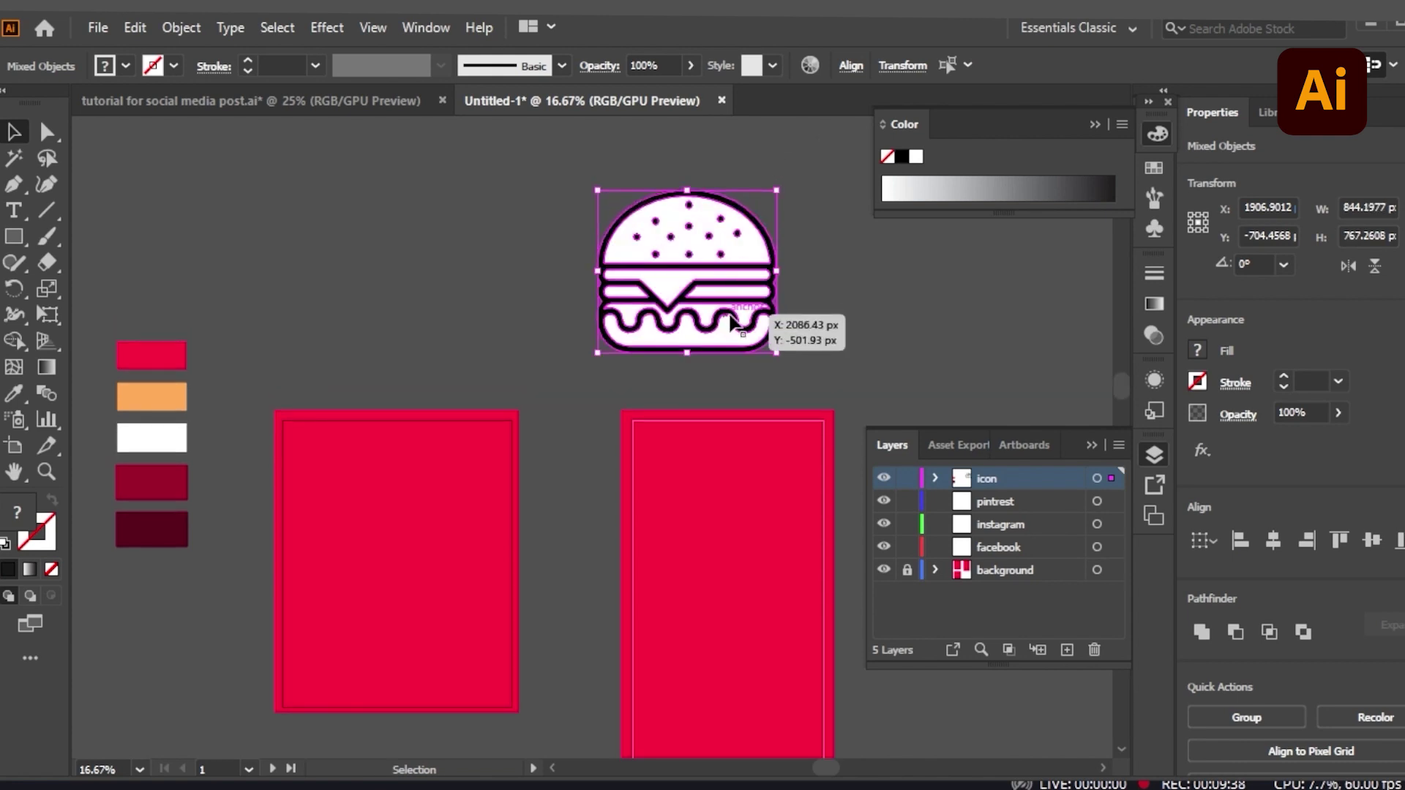
click(810, 282)
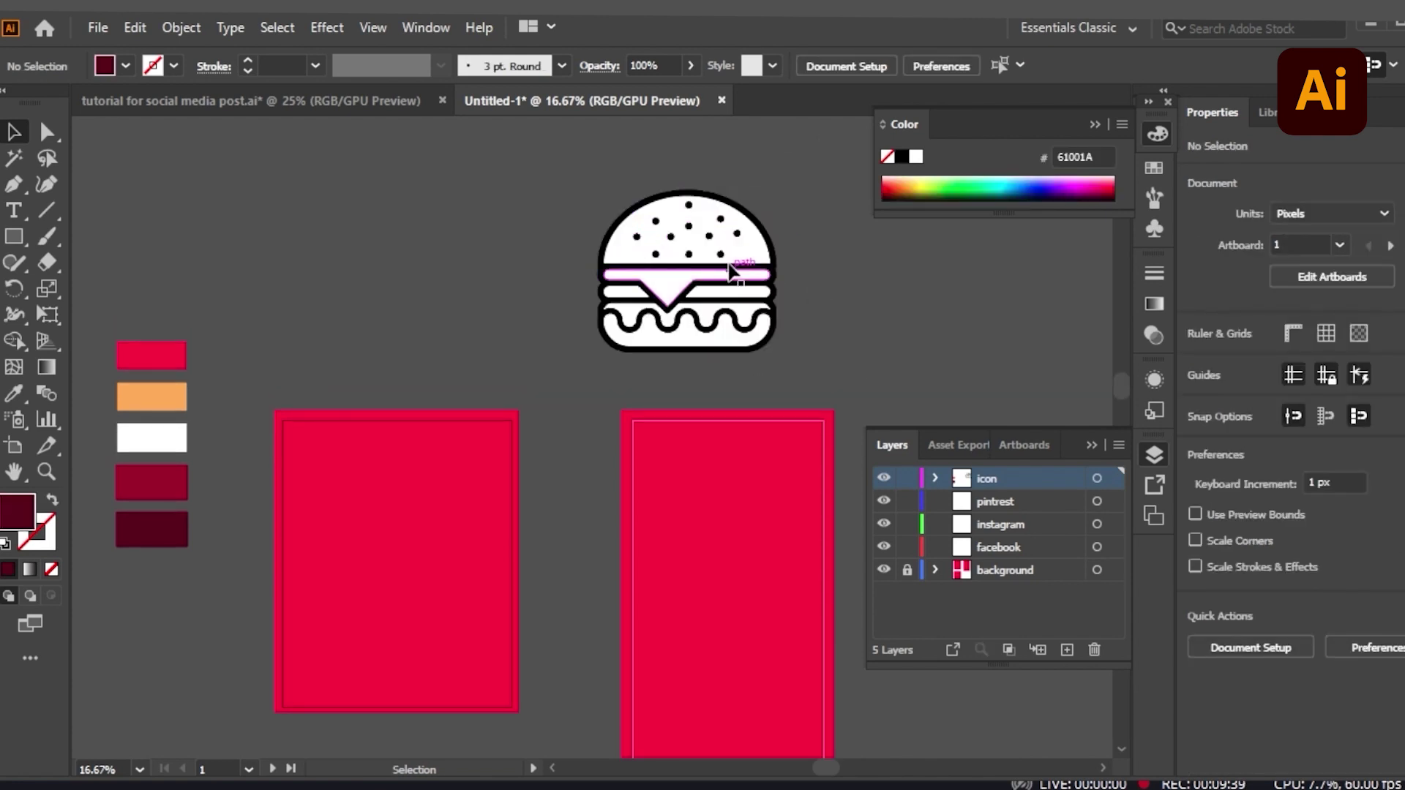
- Recolour the burger's black outline with the darkest red swatch, #61001A, using the Eyedropper
click(781, 253)
click(822, 266)
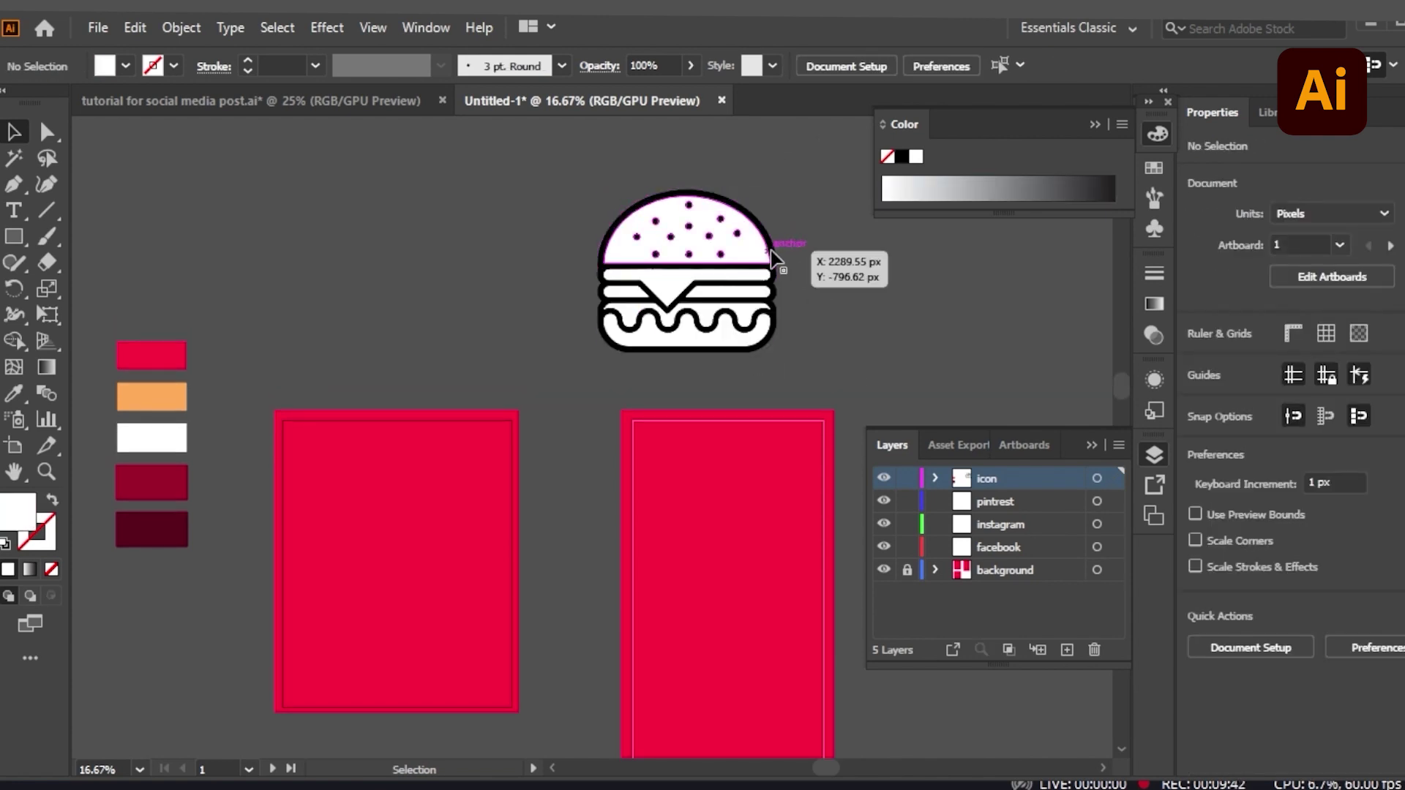
click(774, 271)
click(845, 280)
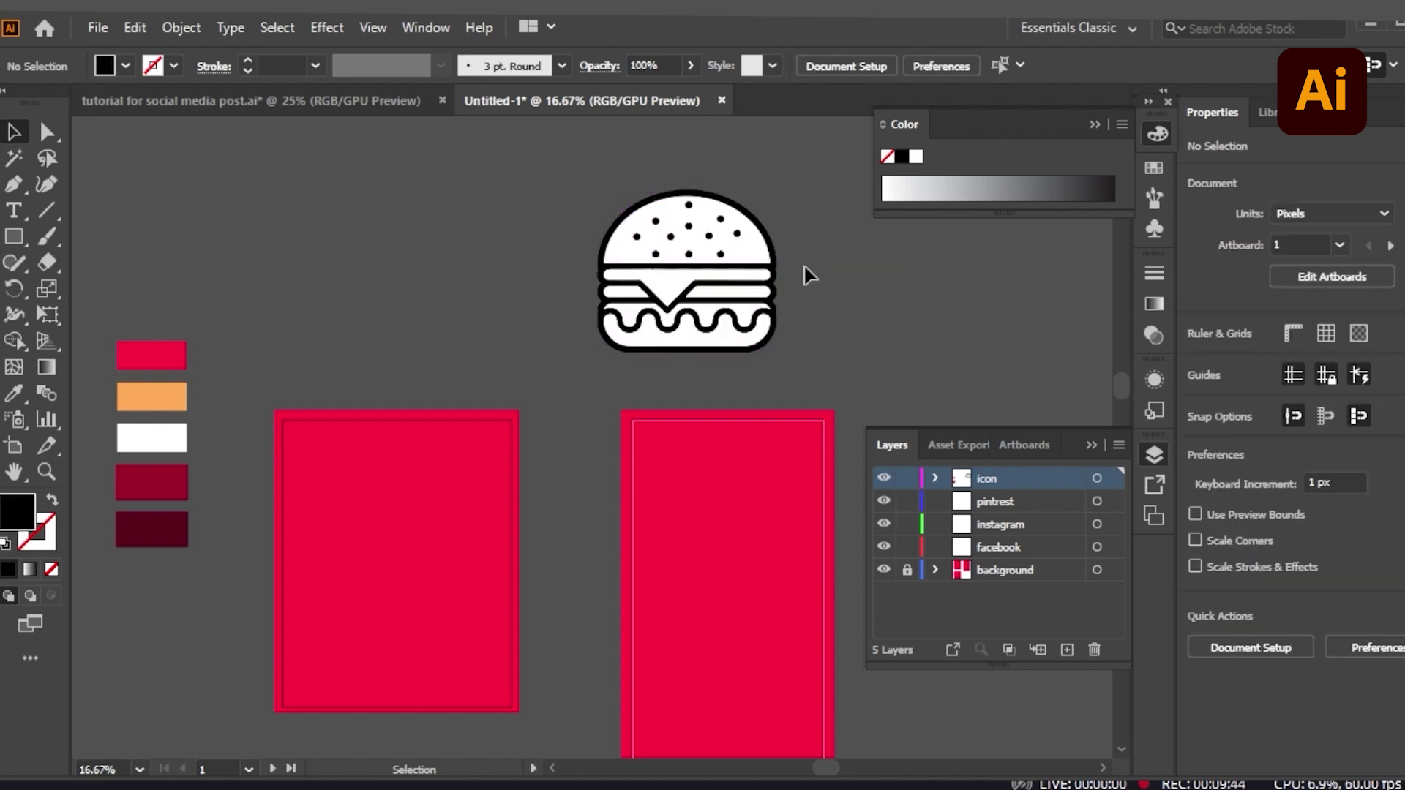
click(783, 272)
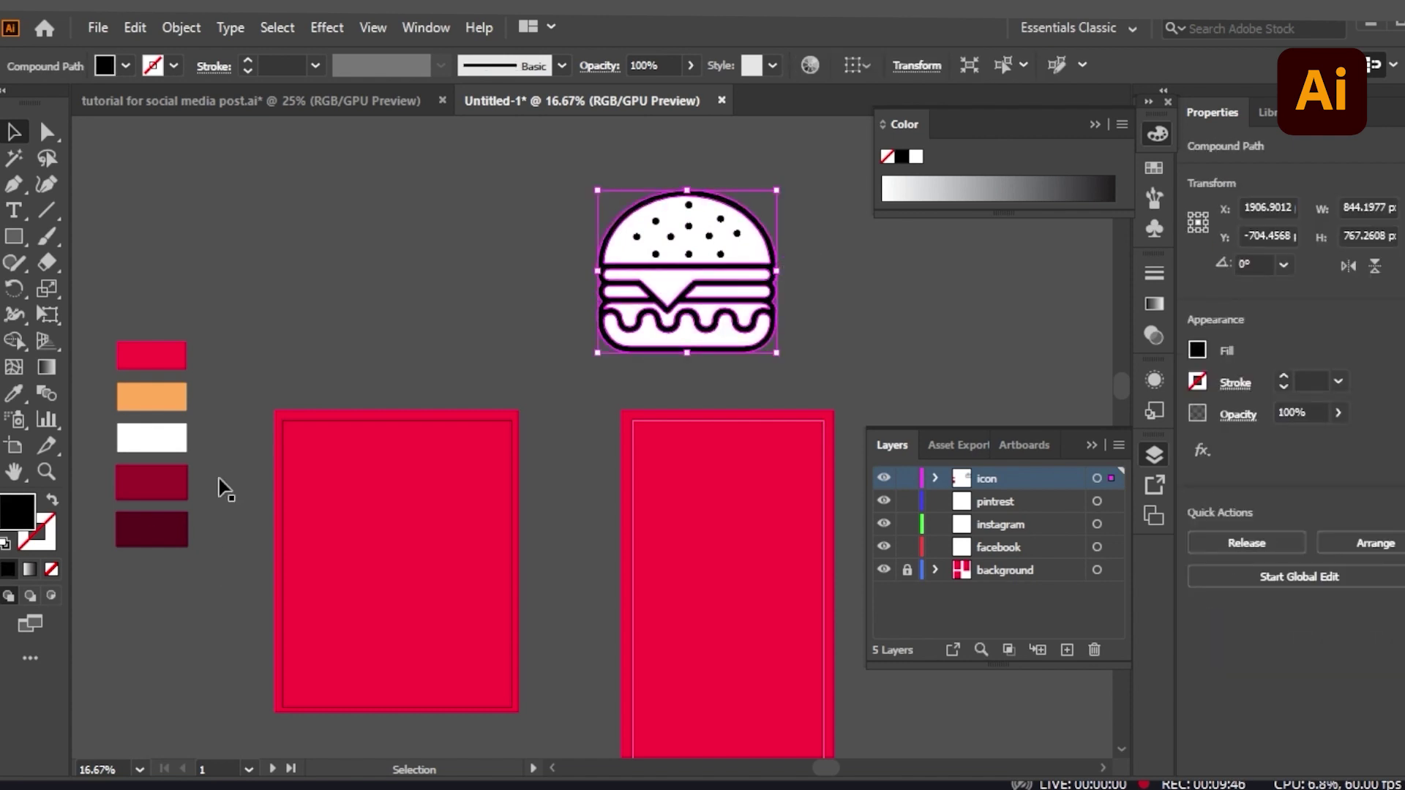
click(847, 291)
click(773, 257)
click(16, 396)
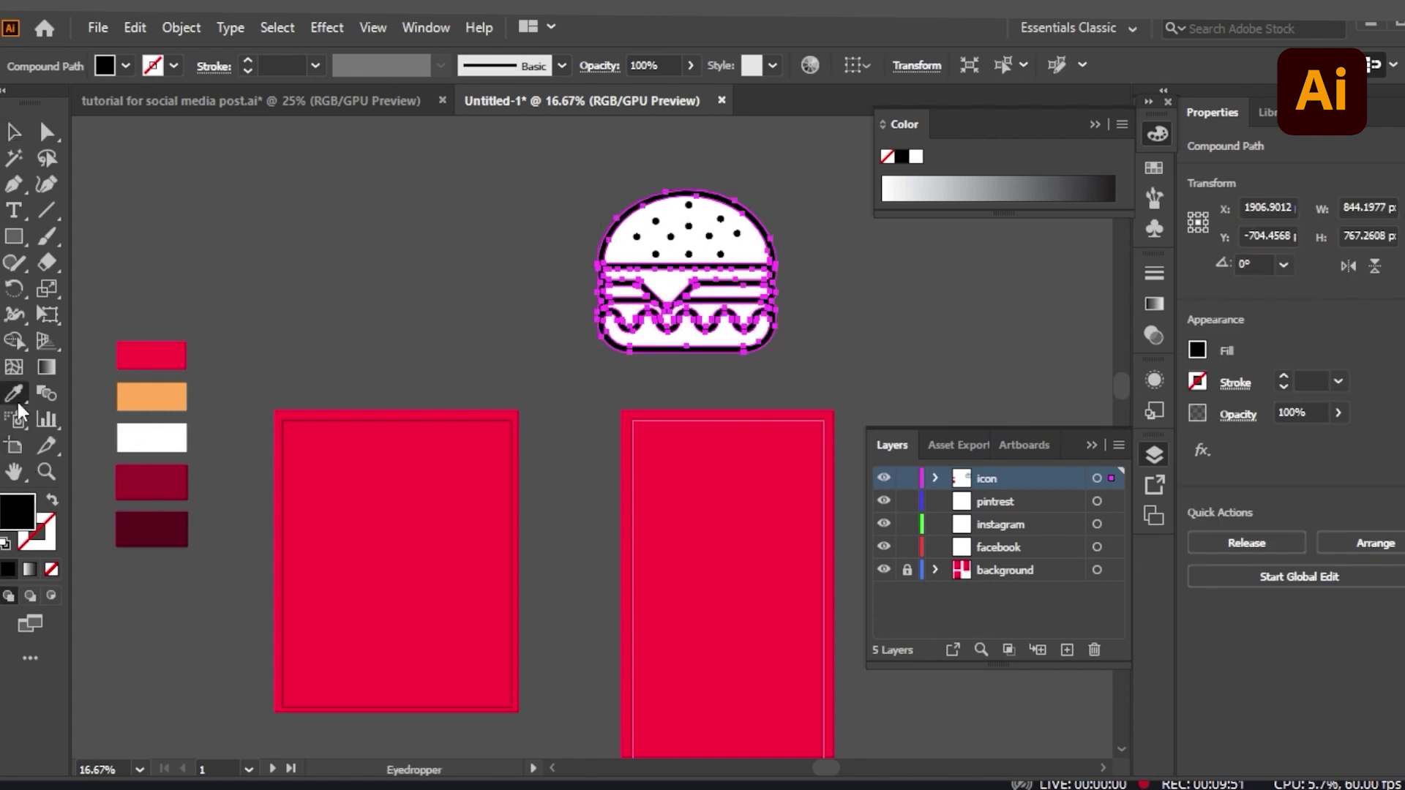
click(181, 522)
click(13, 132)
click(844, 381)
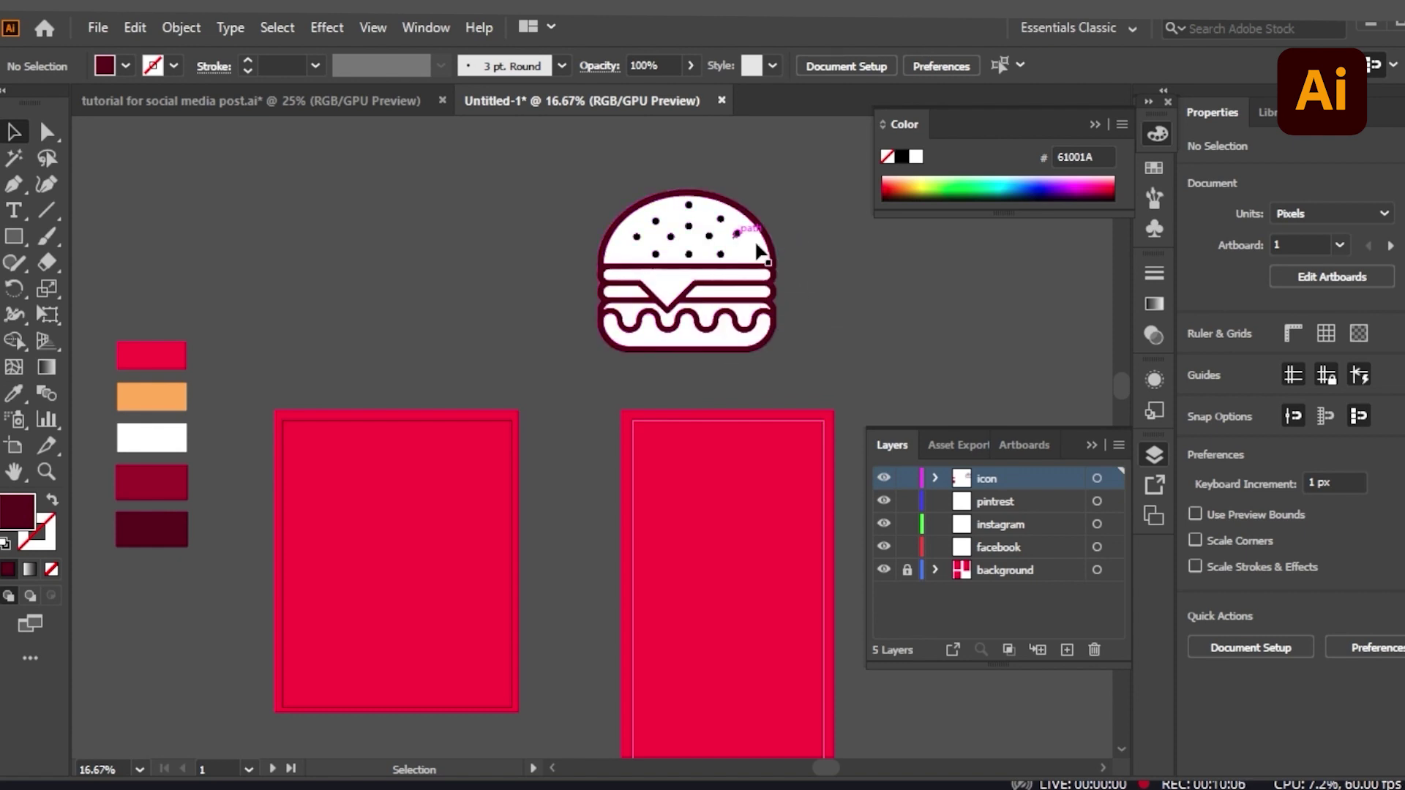
- Recolour the black sesame seeds on the top bun white with the Eyedropper, sampling the bun's white fill
shift+click(656, 229)
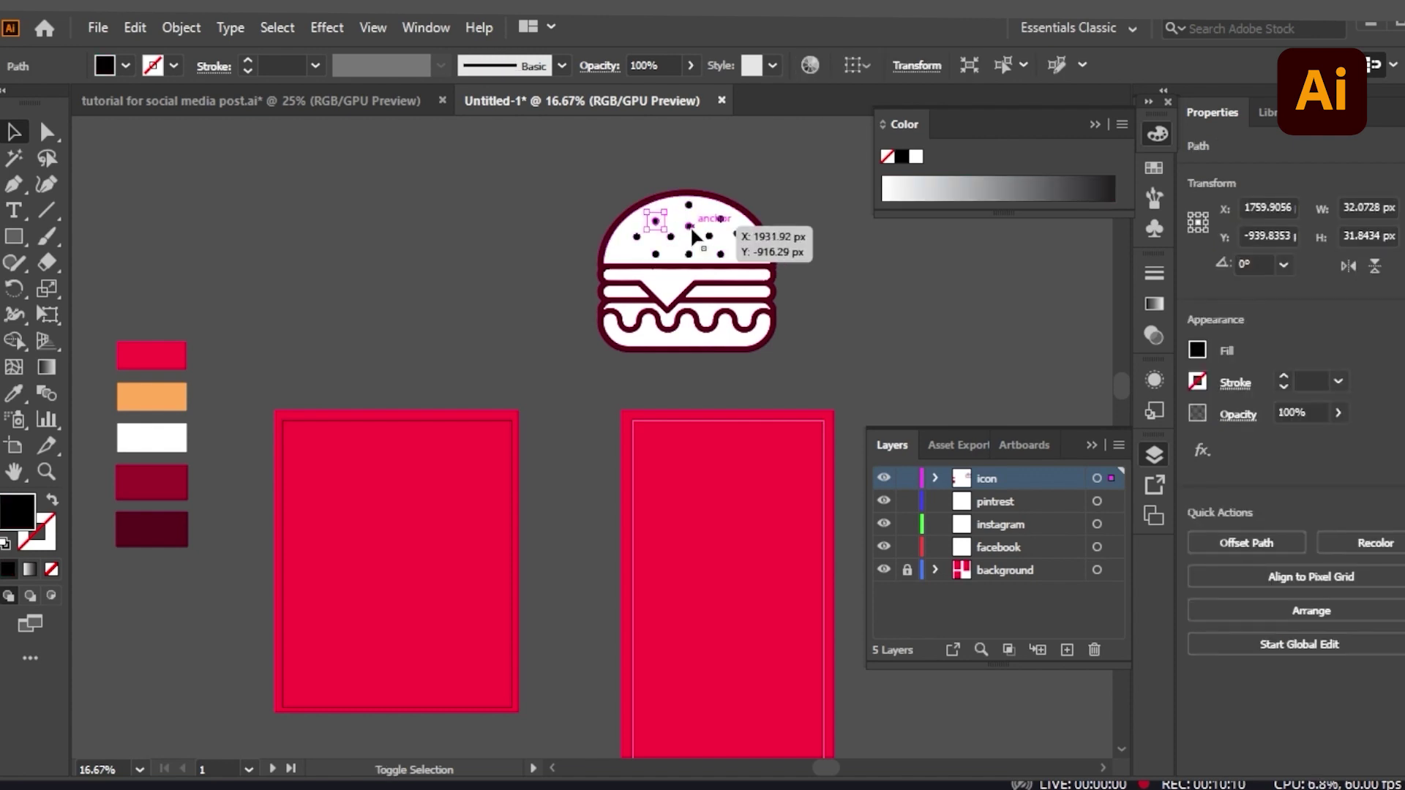
shift+click(655, 254)
shift+click(689, 254)
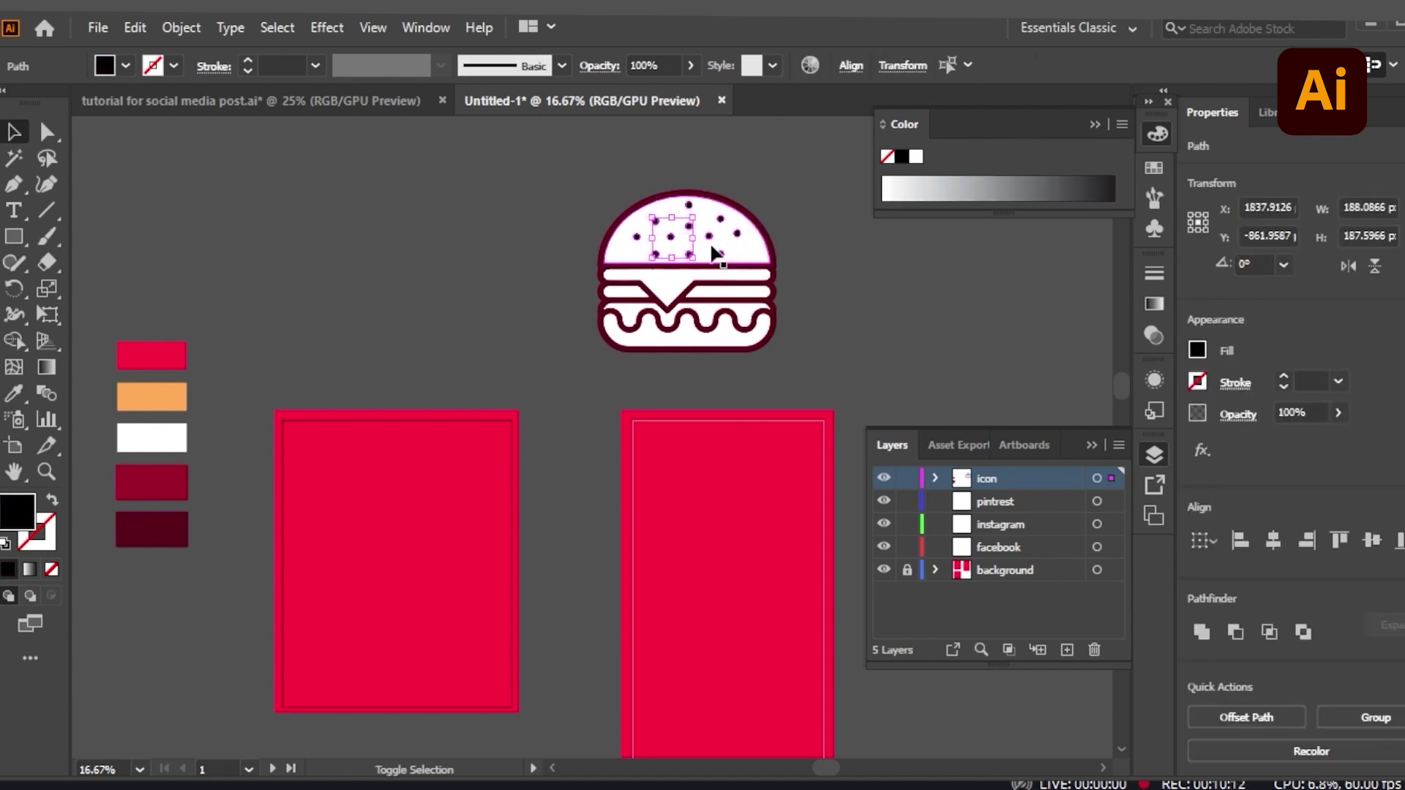
key(z)
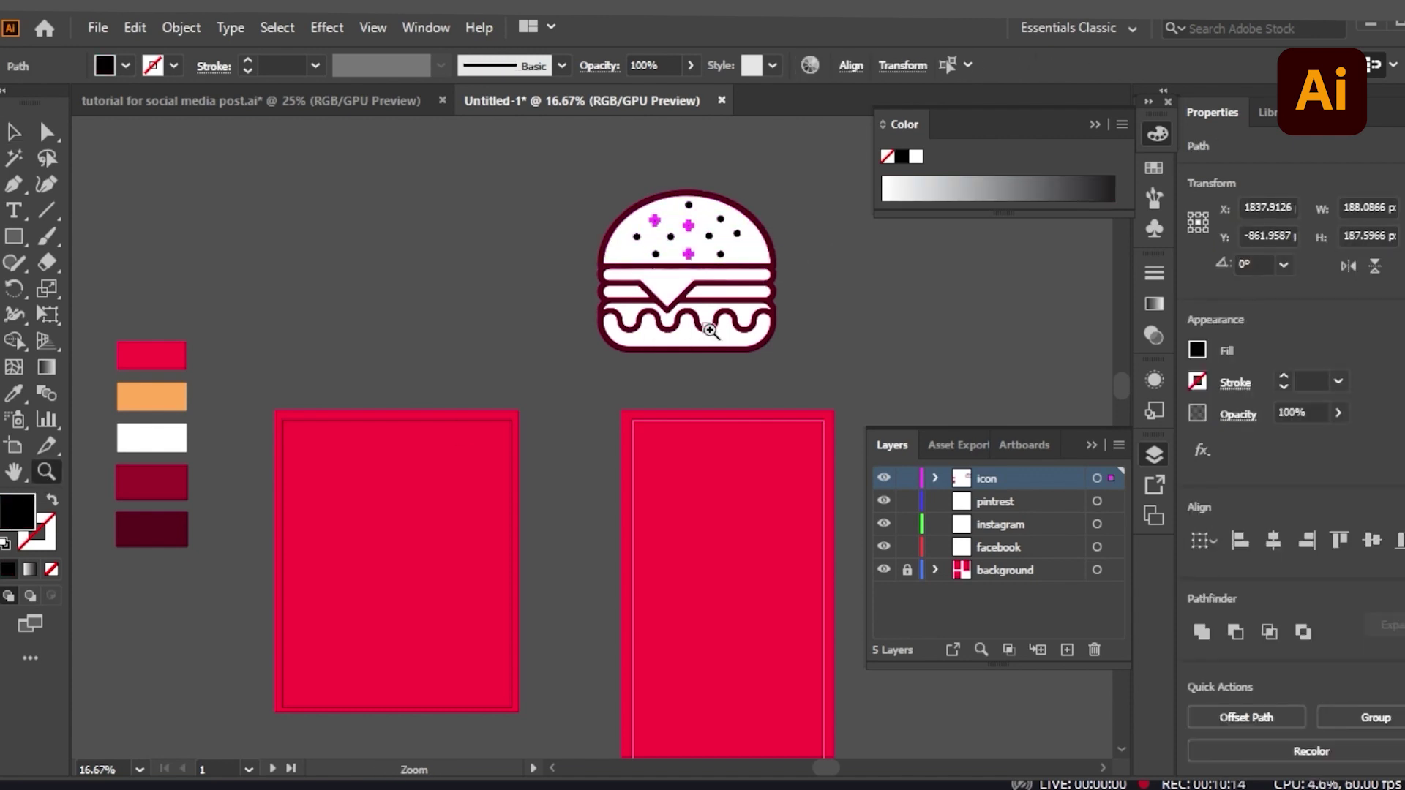
click(711, 327)
click(575, 429)
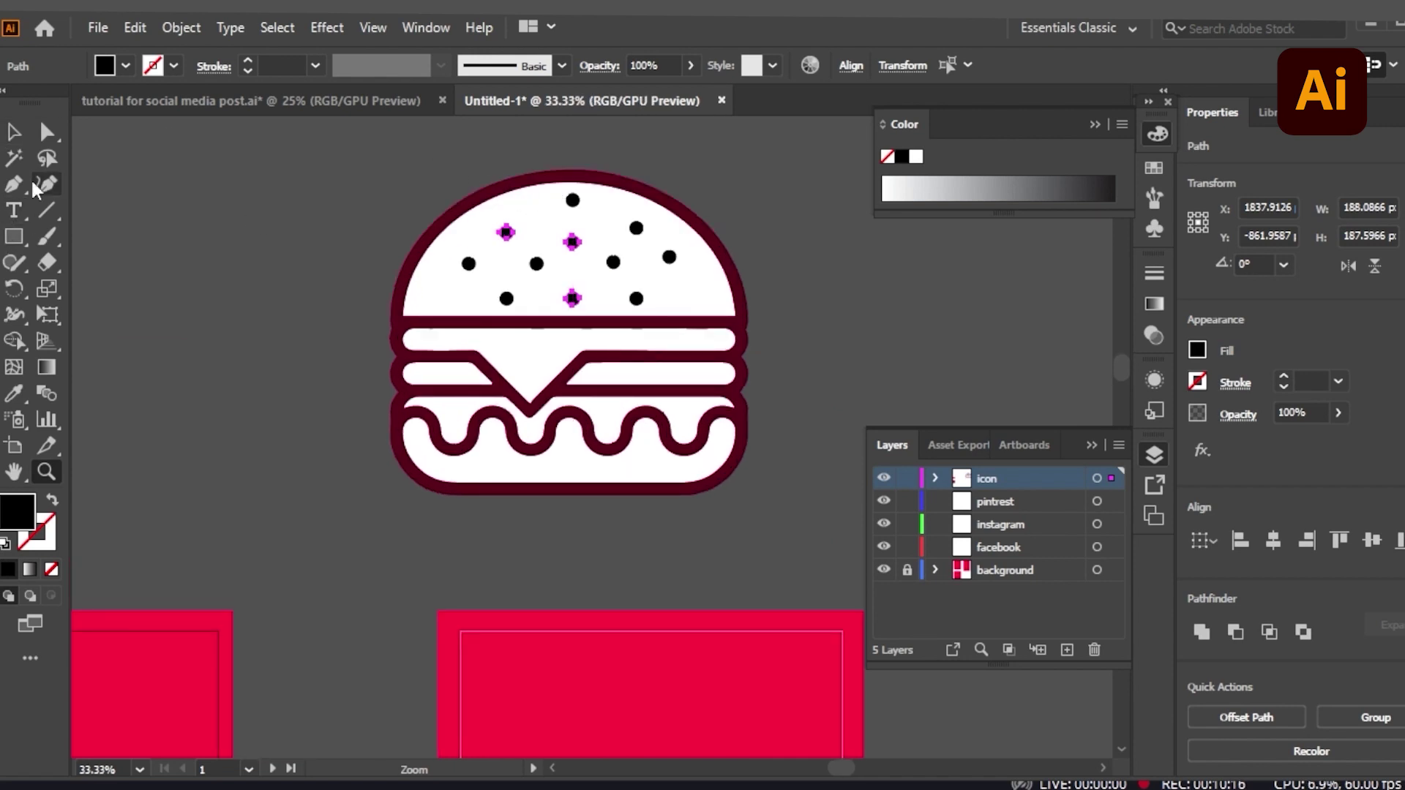
click(13, 132)
shift+click(572, 200)
shift+click(636, 228)
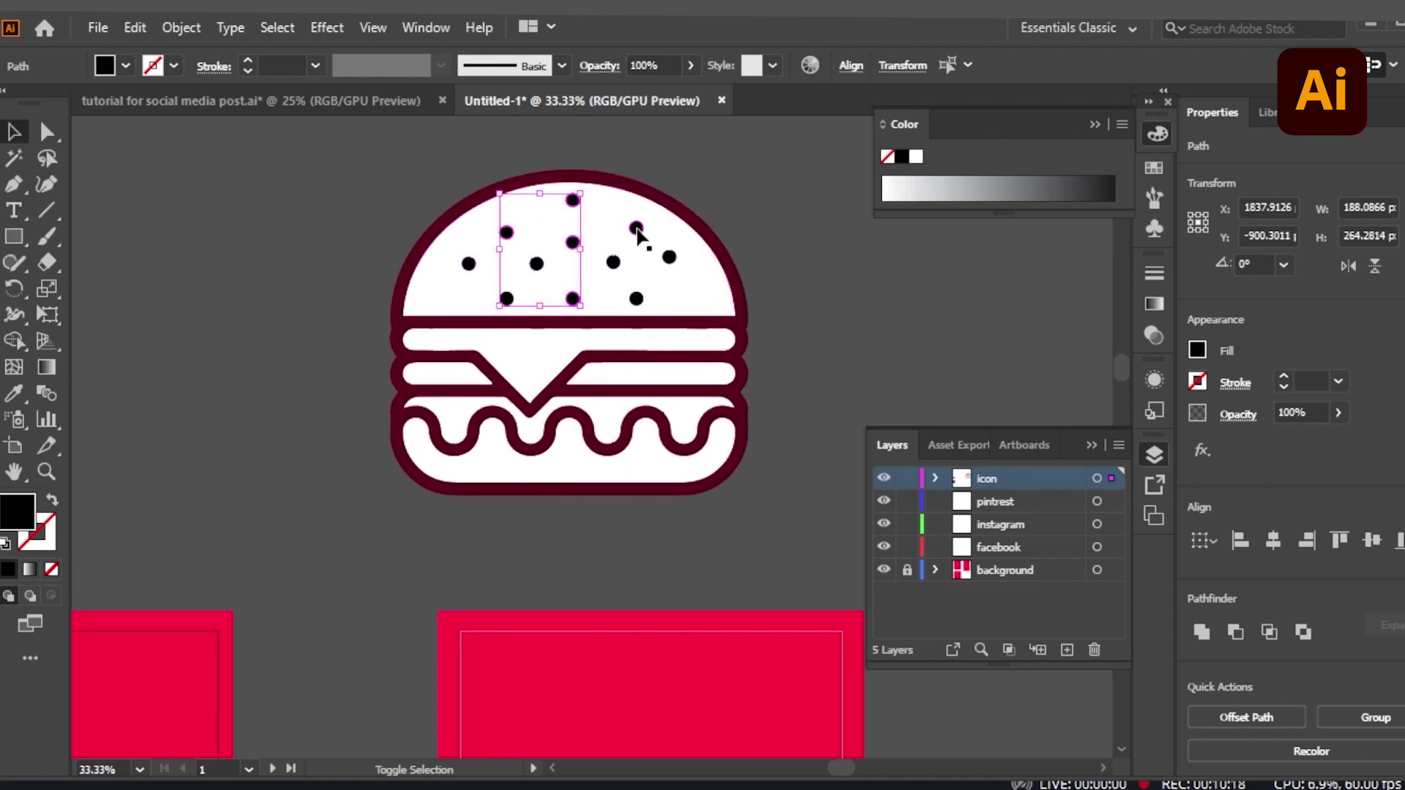
shift+click(669, 256)
shift+click(614, 262)
shift+click(572, 242)
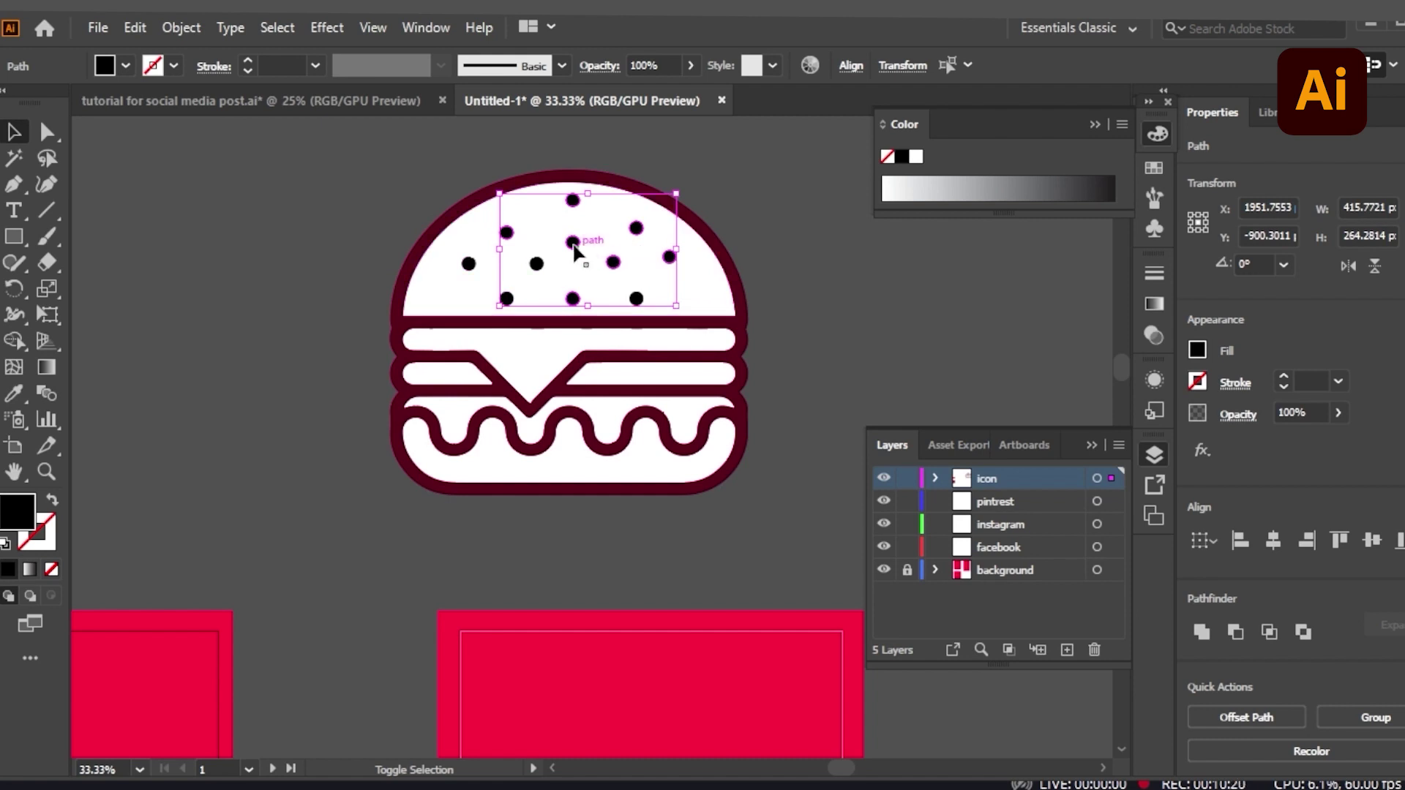
shift+click(507, 298)
shift+click(468, 263)
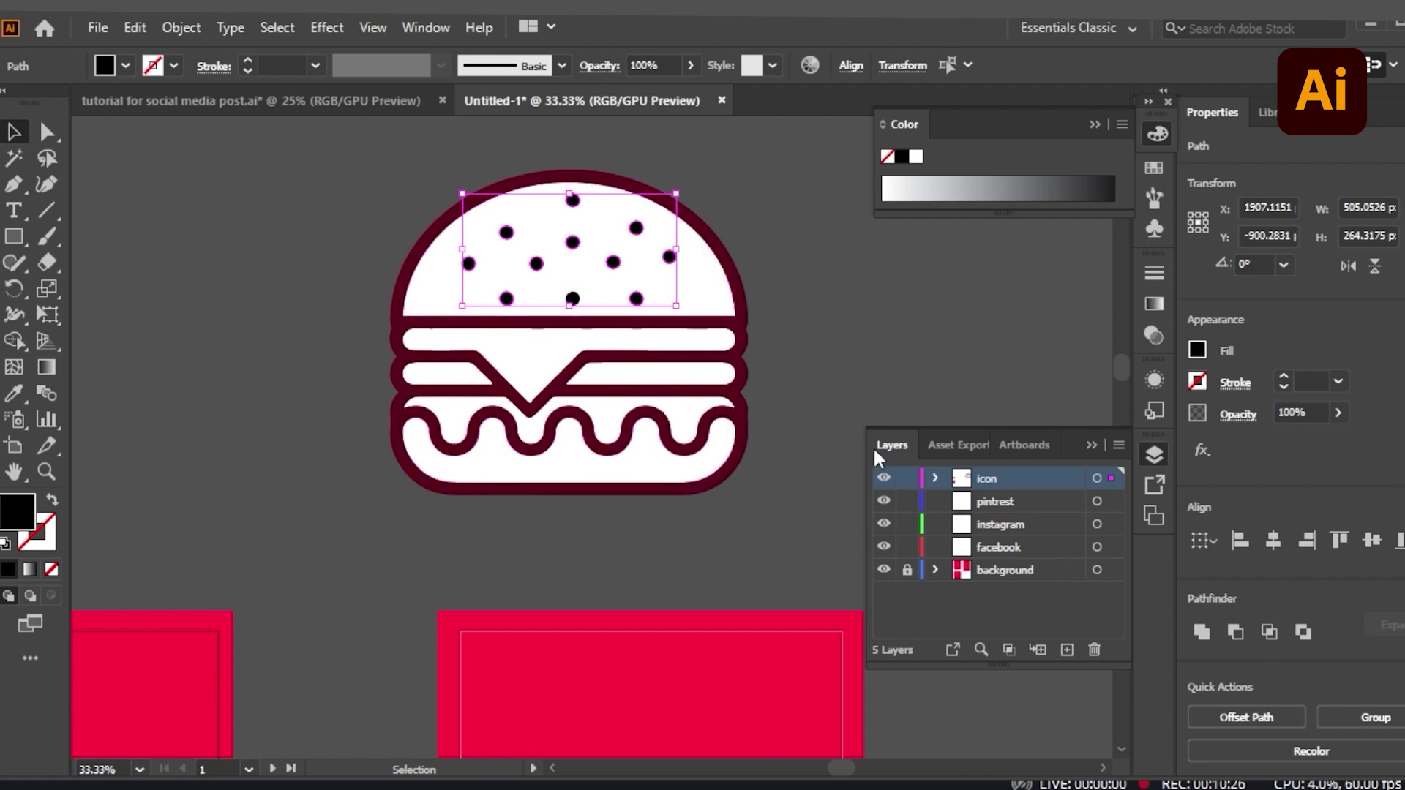
click(13, 393)
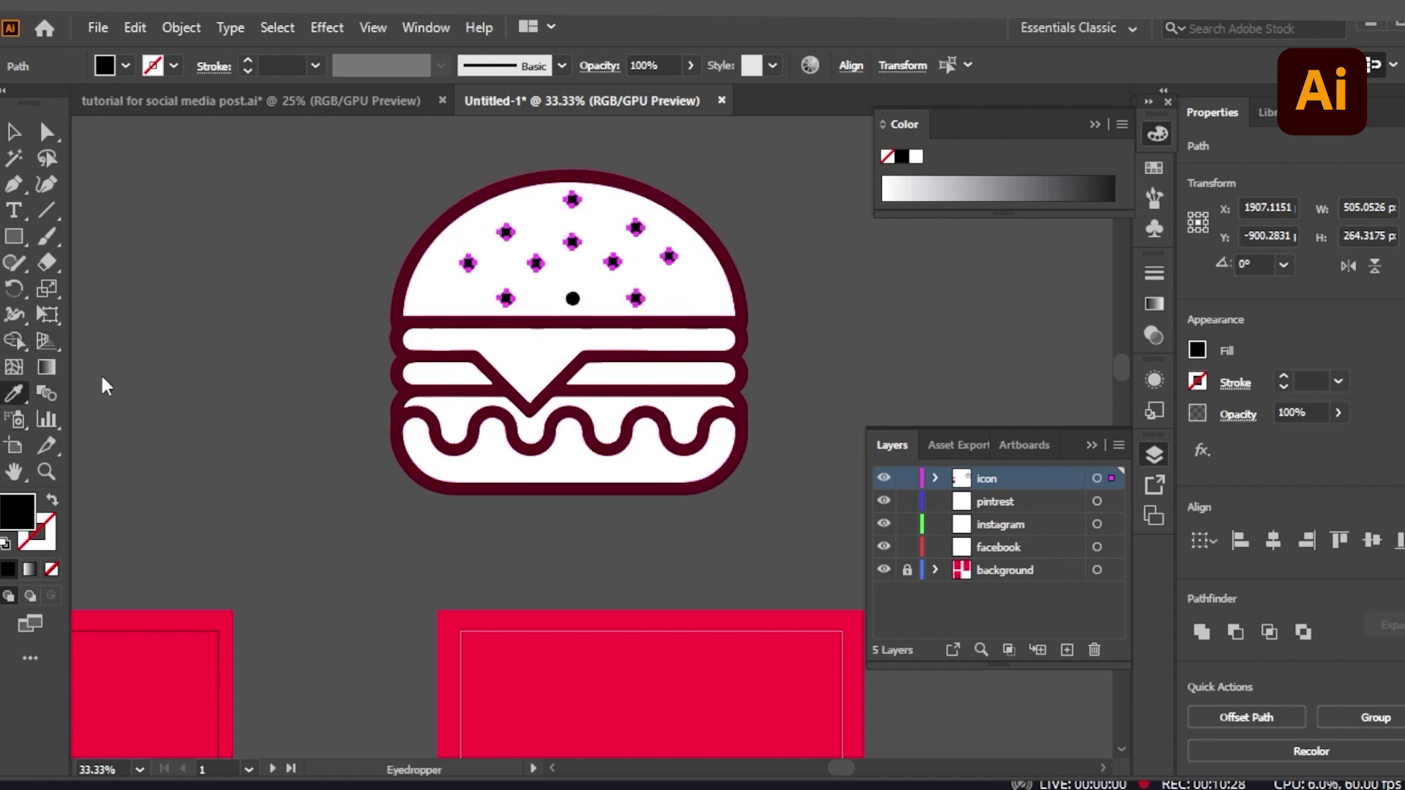
click(455, 290)
click(14, 132)
key(ctrl+shift+a)
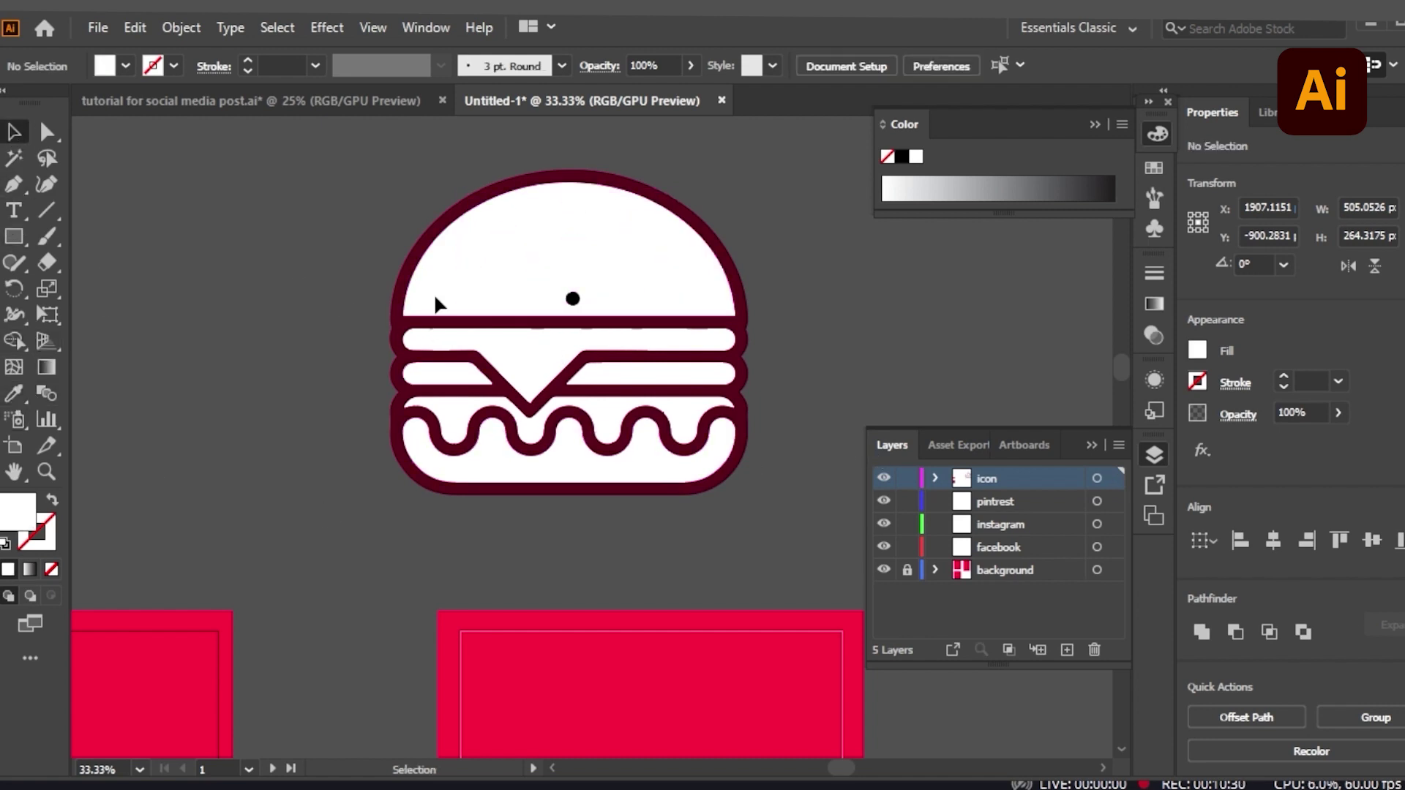
- Recolour the one remaining black seed at the lower centre of the top bun white
click(576, 296)
click(12, 394)
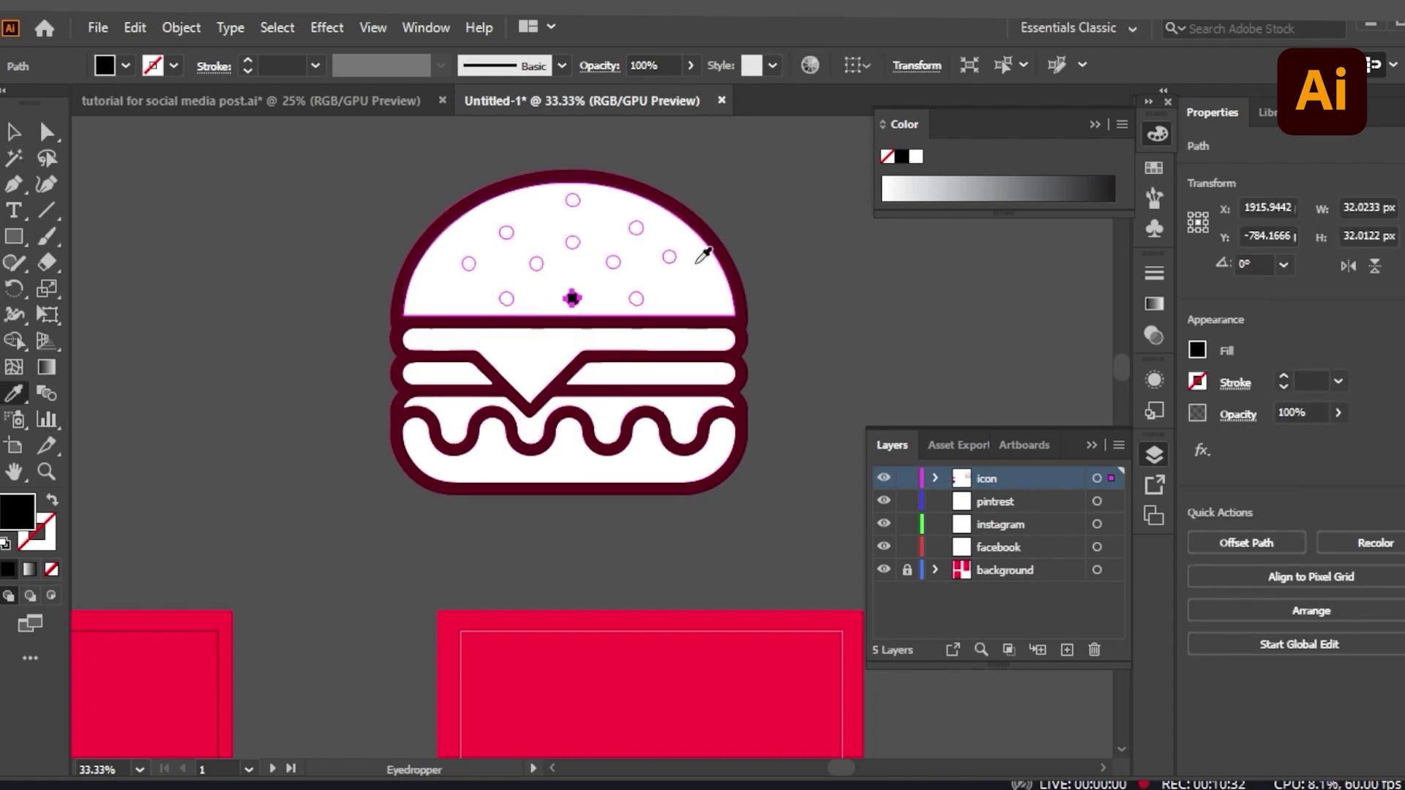
click(717, 293)
key(v)
click(113, 254)
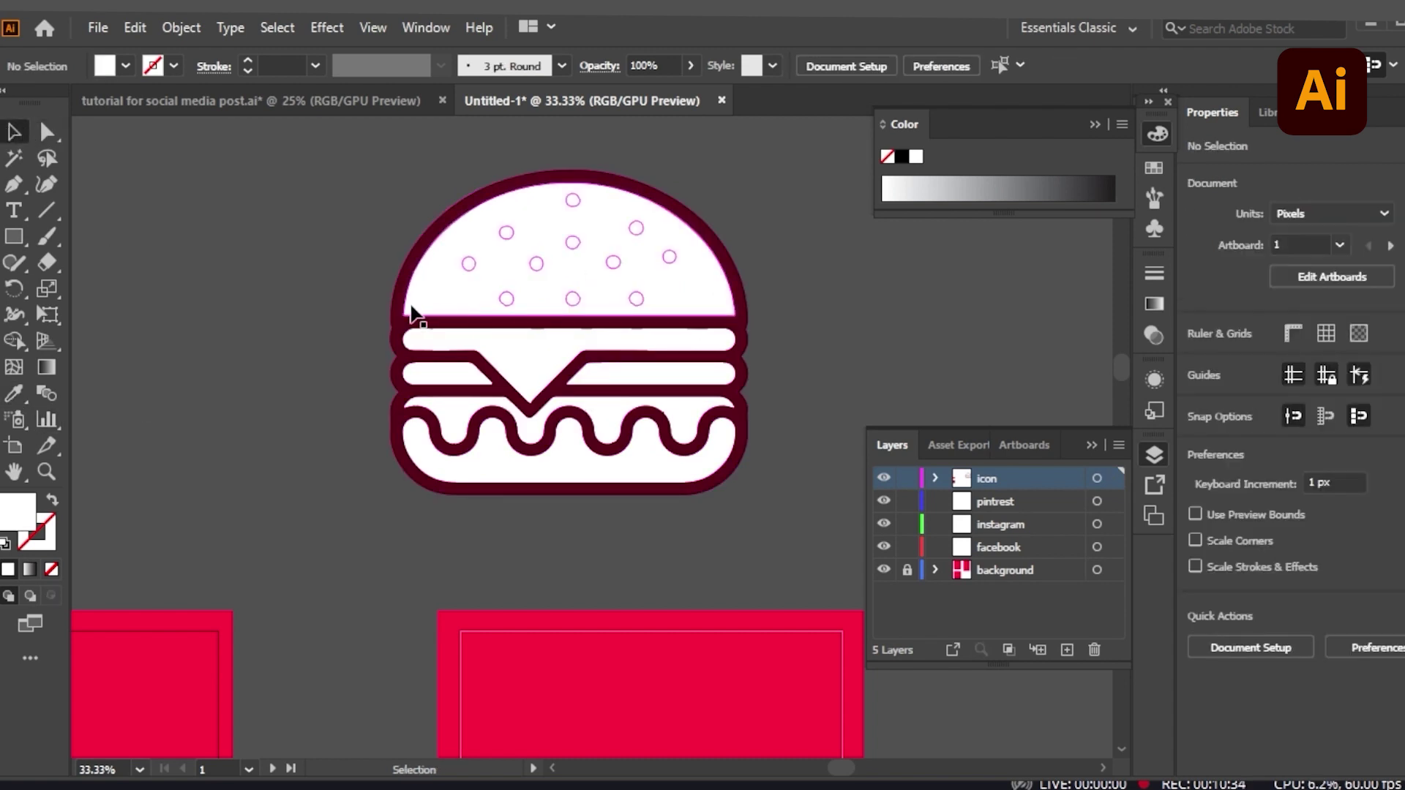
- Fill the burger's top bun with the orange swatch, #F5B45F, using the Eyedropper
click(411, 307)
key(ctrl)
key(ctrl+minus)
key(ctrl+minus)
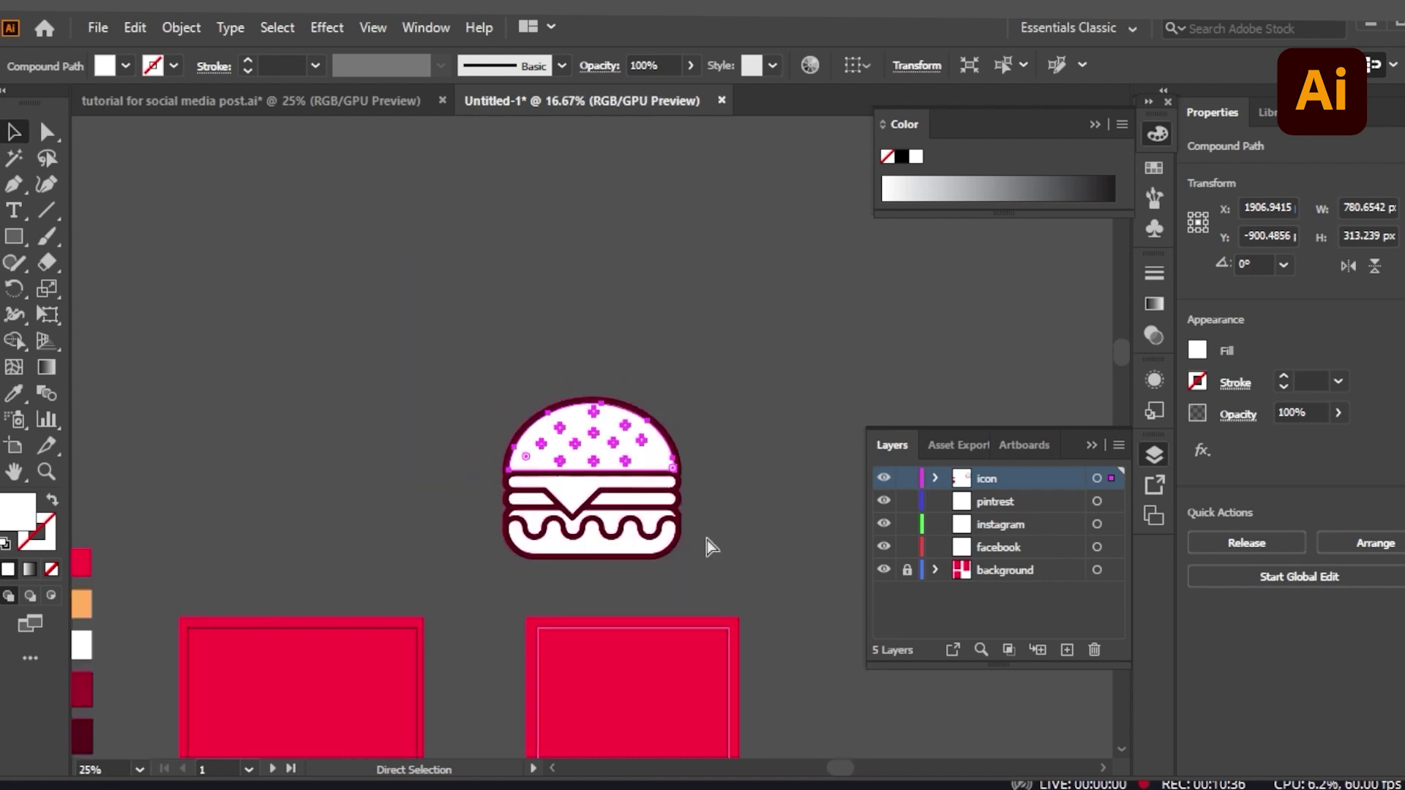
scroll(707, 538, down, 3)
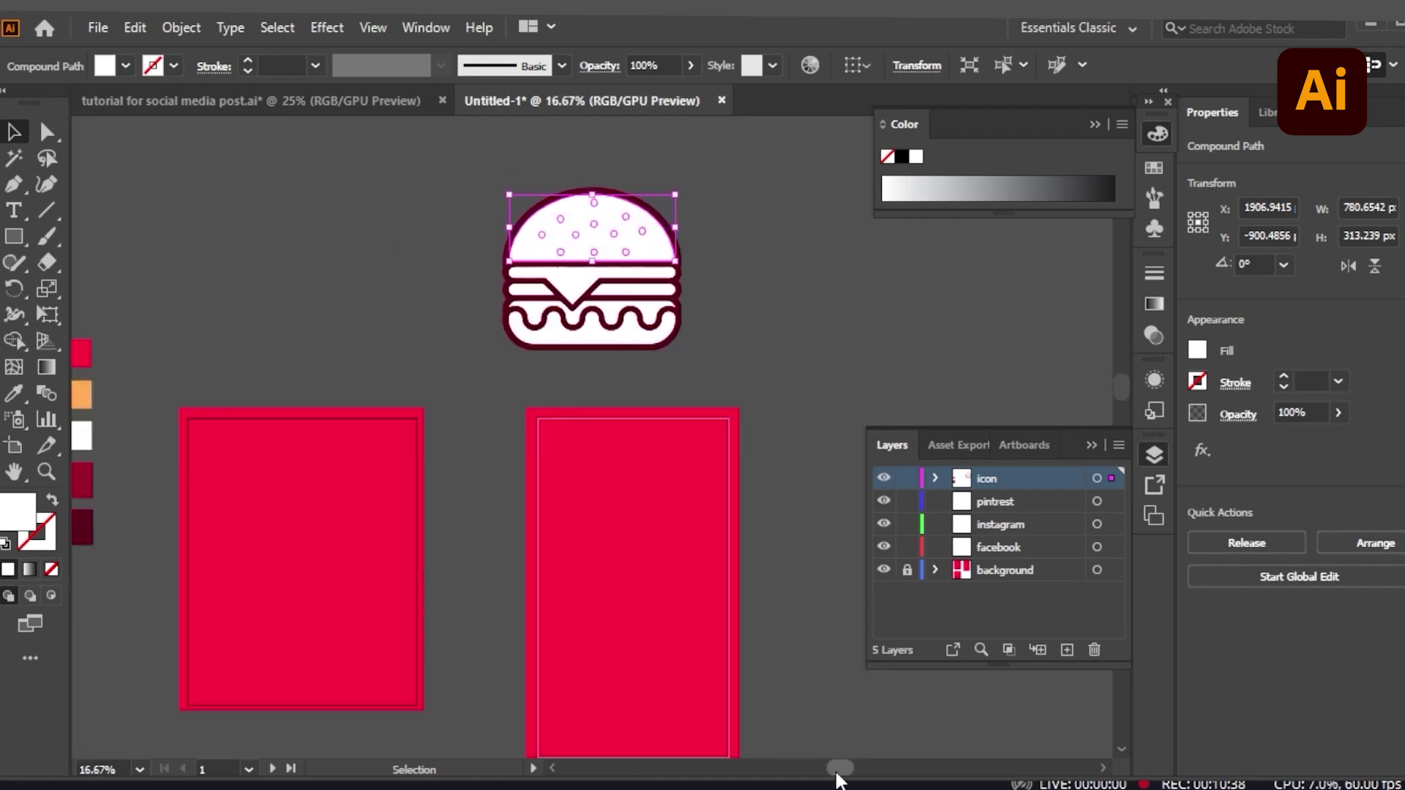
drag(838, 772, 817, 770)
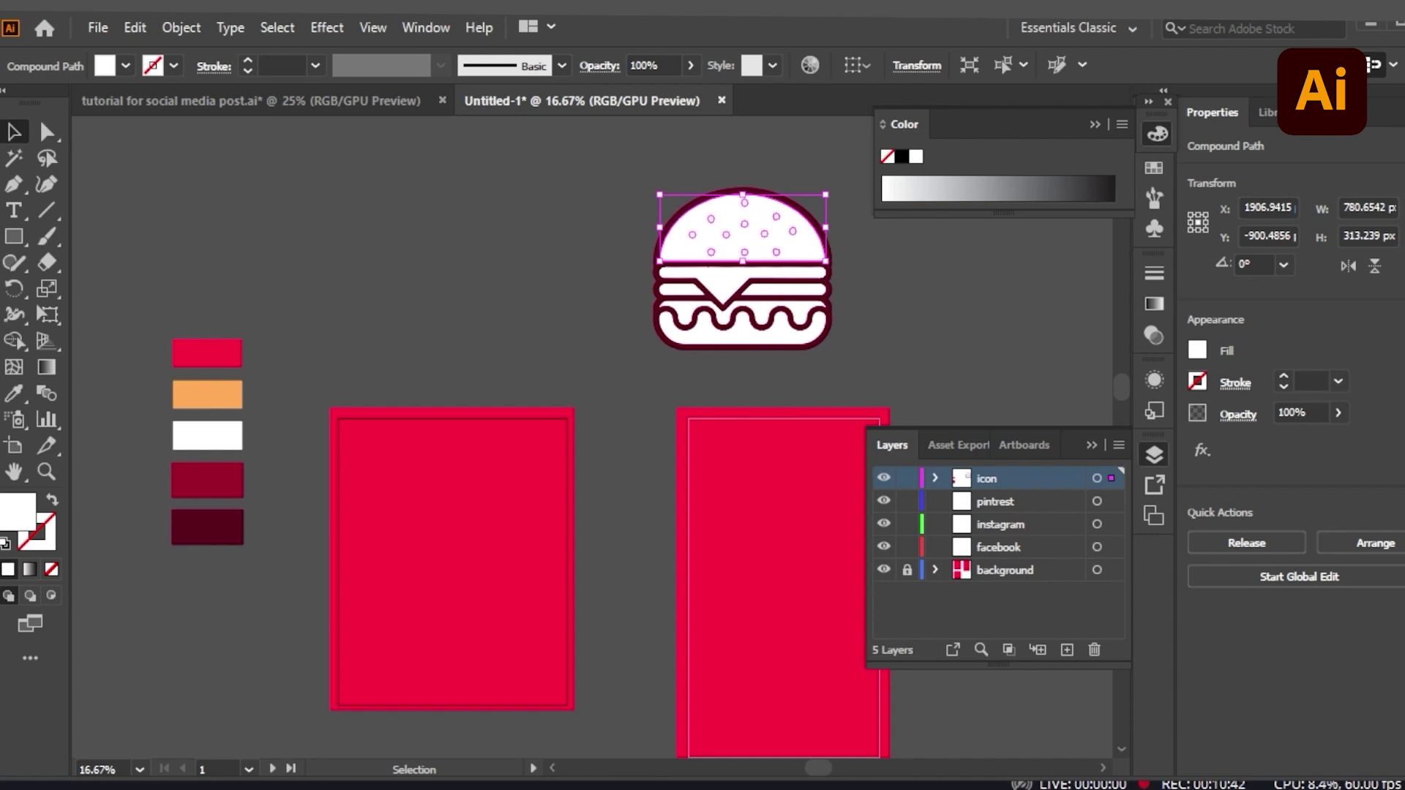
click(17, 393)
click(233, 394)
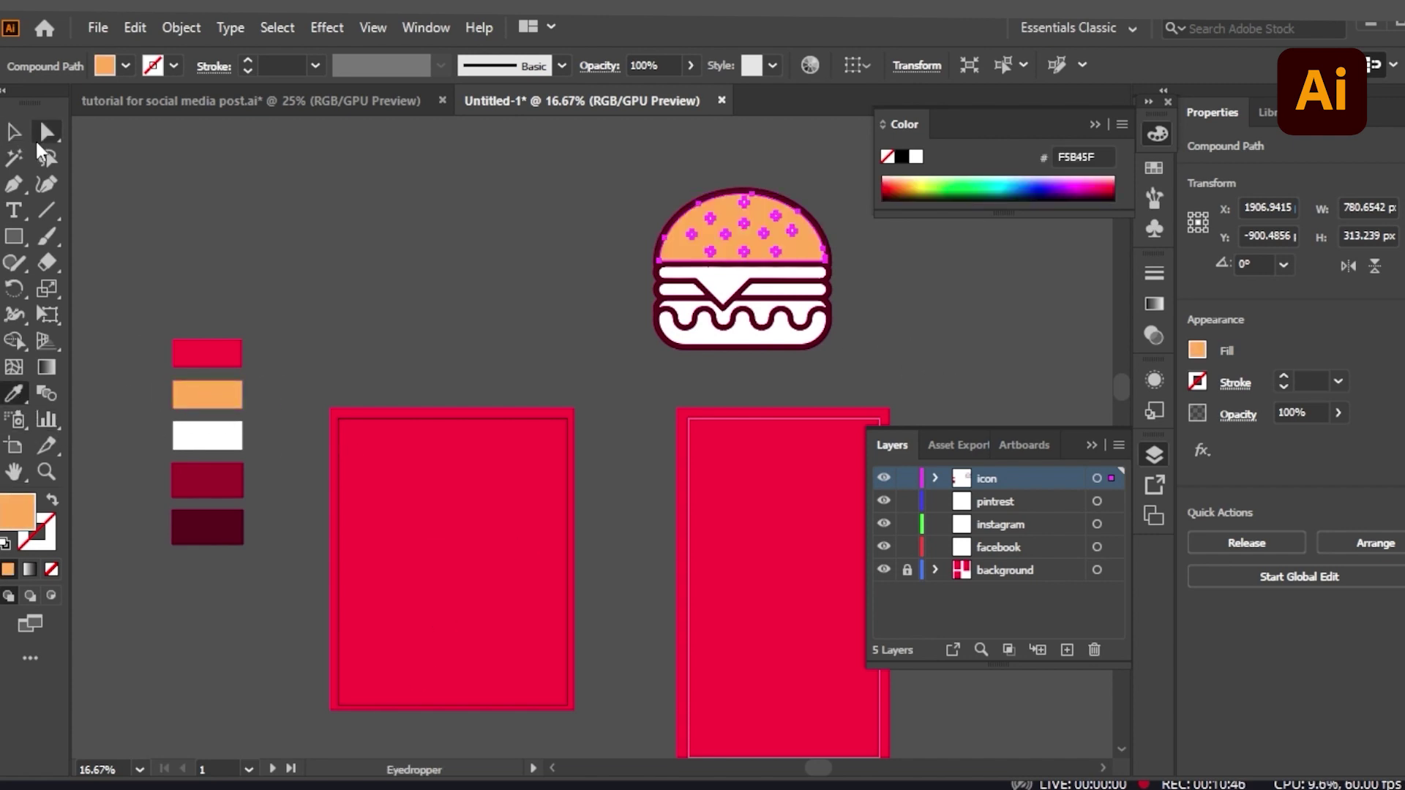
click(14, 132)
click(863, 395)
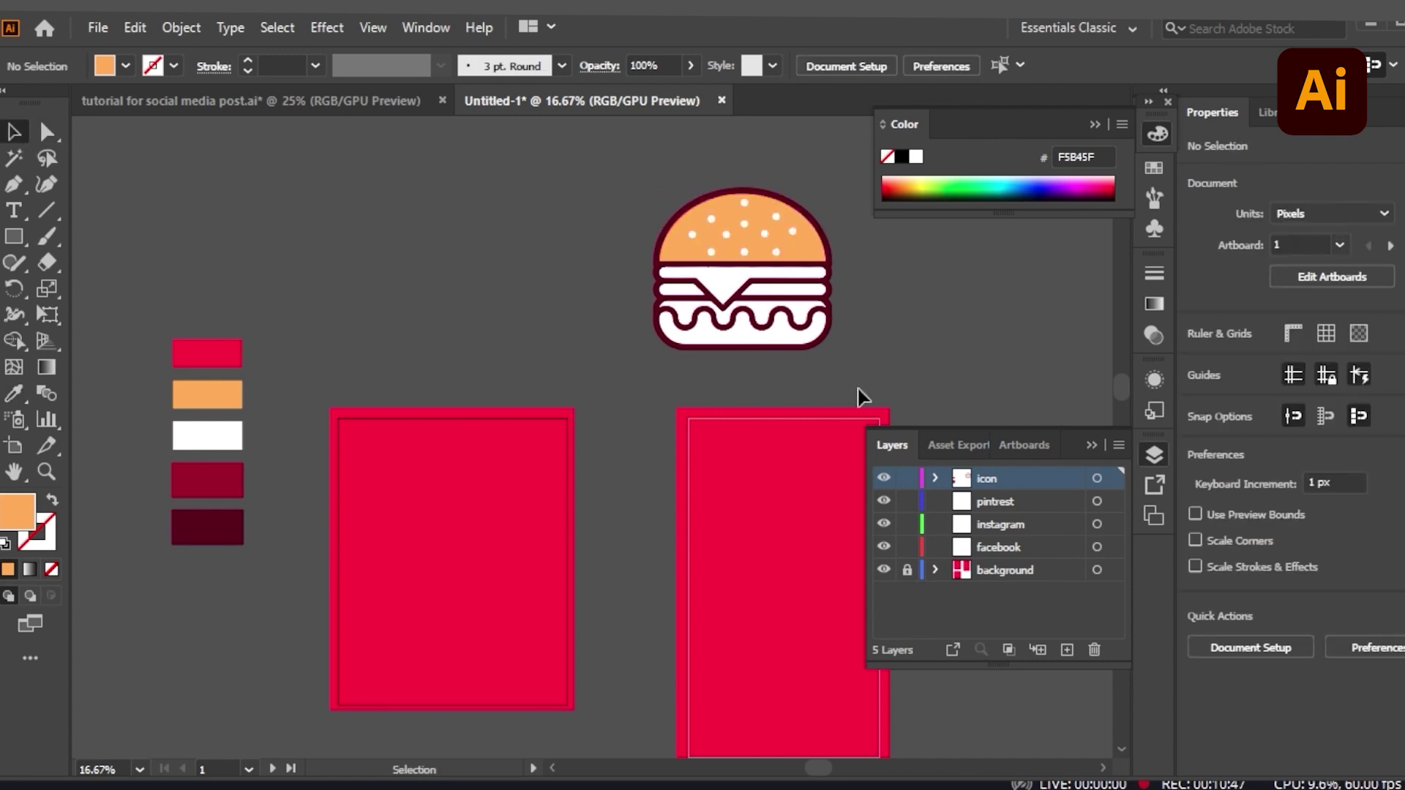
- Fill both patty pieces beside the cheese with the lighter dark red swatch, #960023, using the Eyedropper
click(778, 298)
shift+click(732, 277)
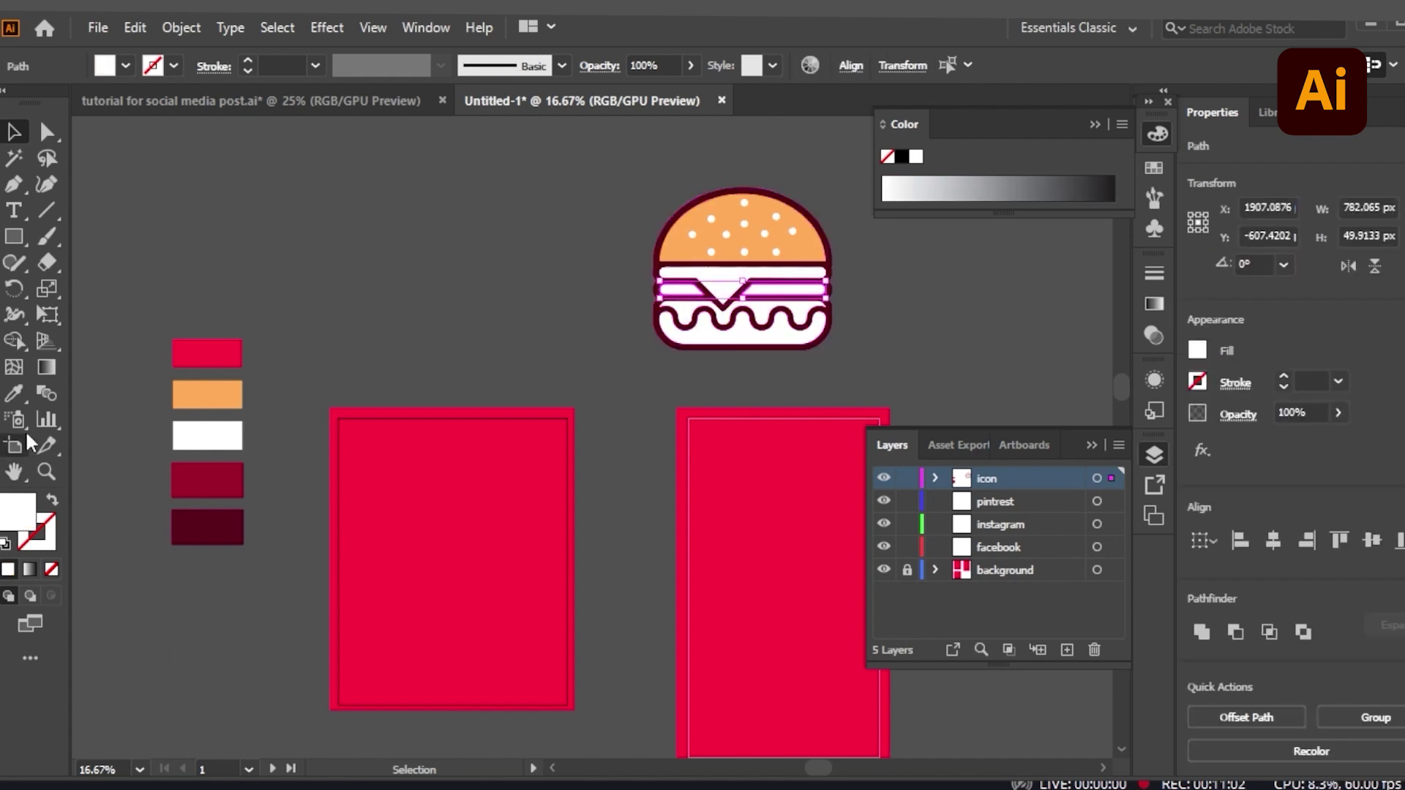
click(14, 393)
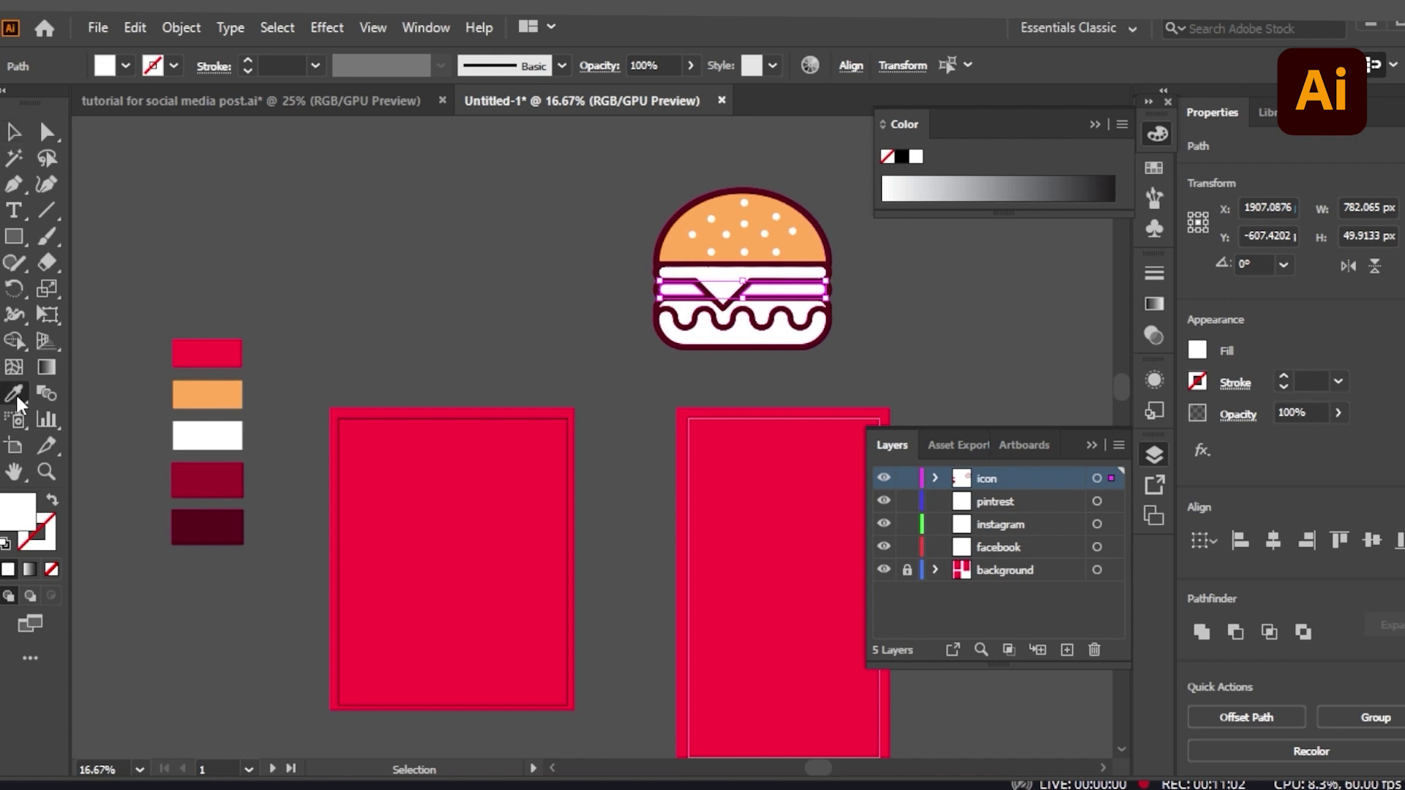
click(233, 482)
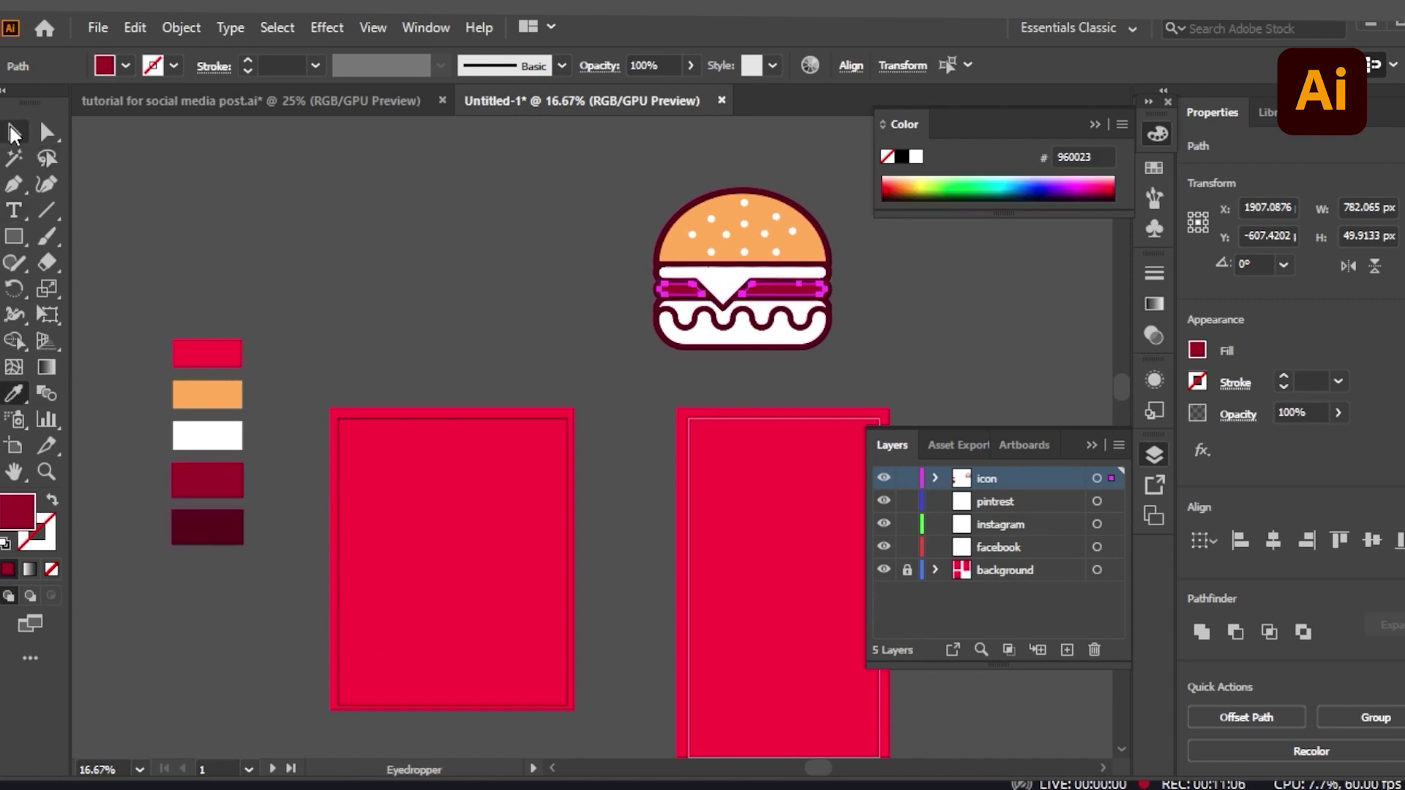
click(14, 133)
key(ctrl+shift+a)
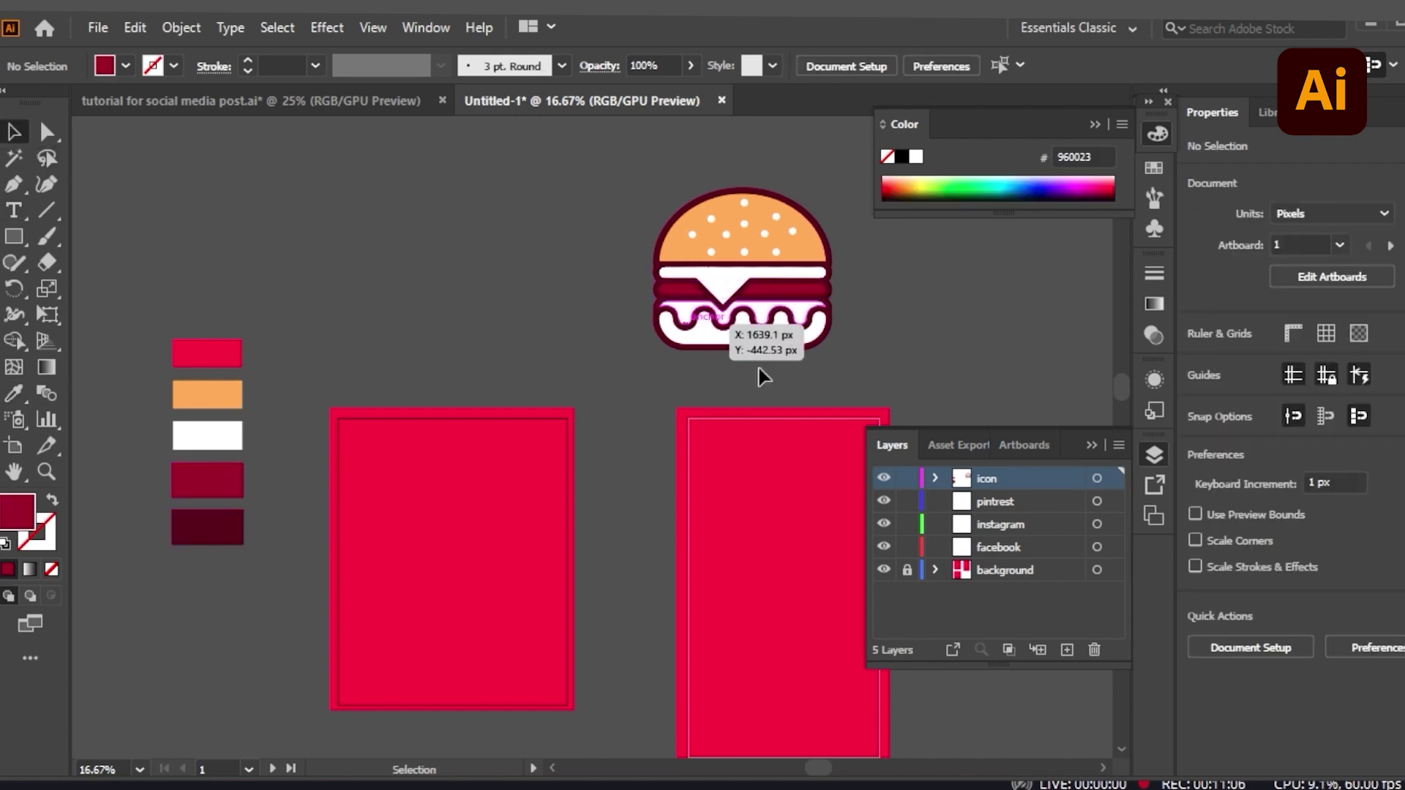
- Fill the burger's wavy-topped bottom bun with the orange swatch, #F5B45F, using the Eyedropper
click(811, 333)
key(i)
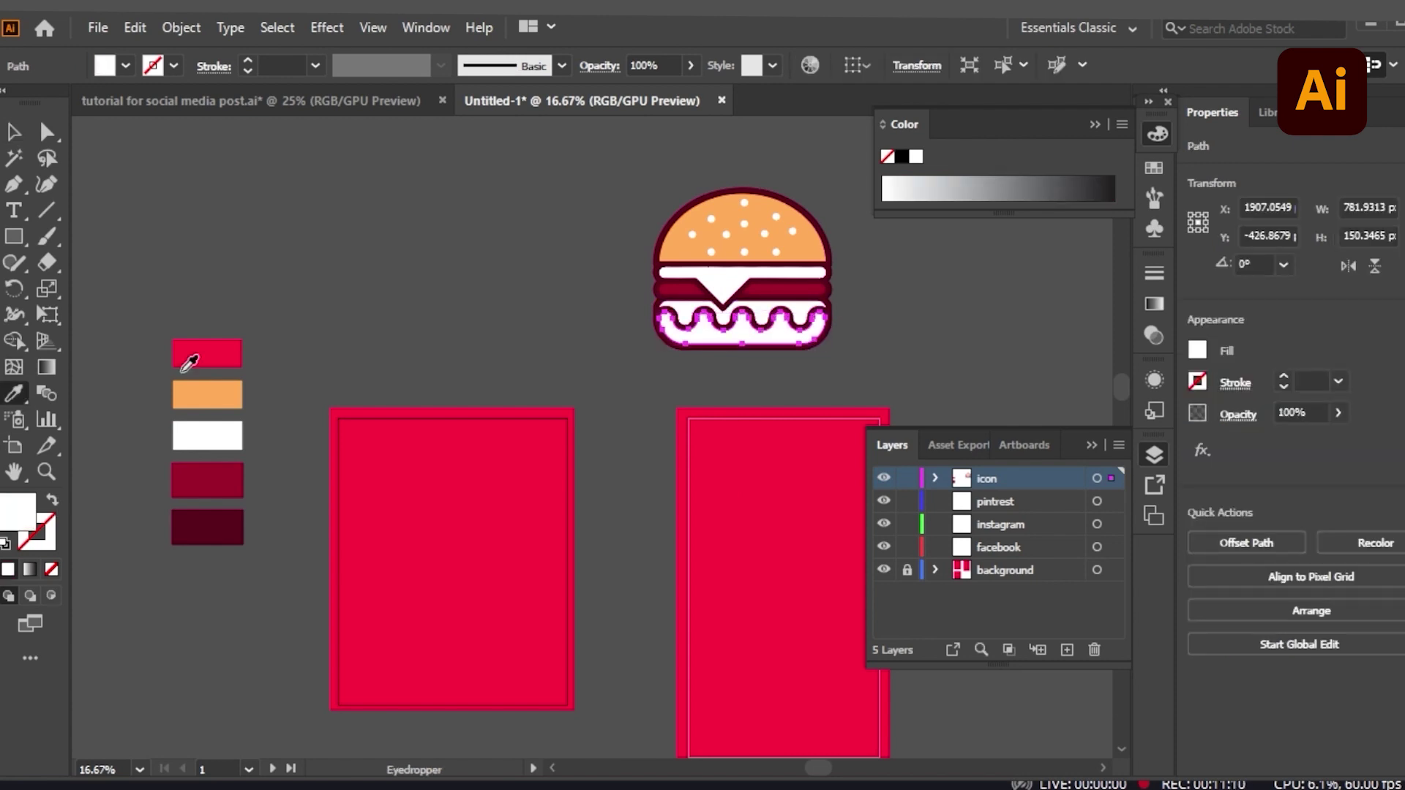
click(191, 395)
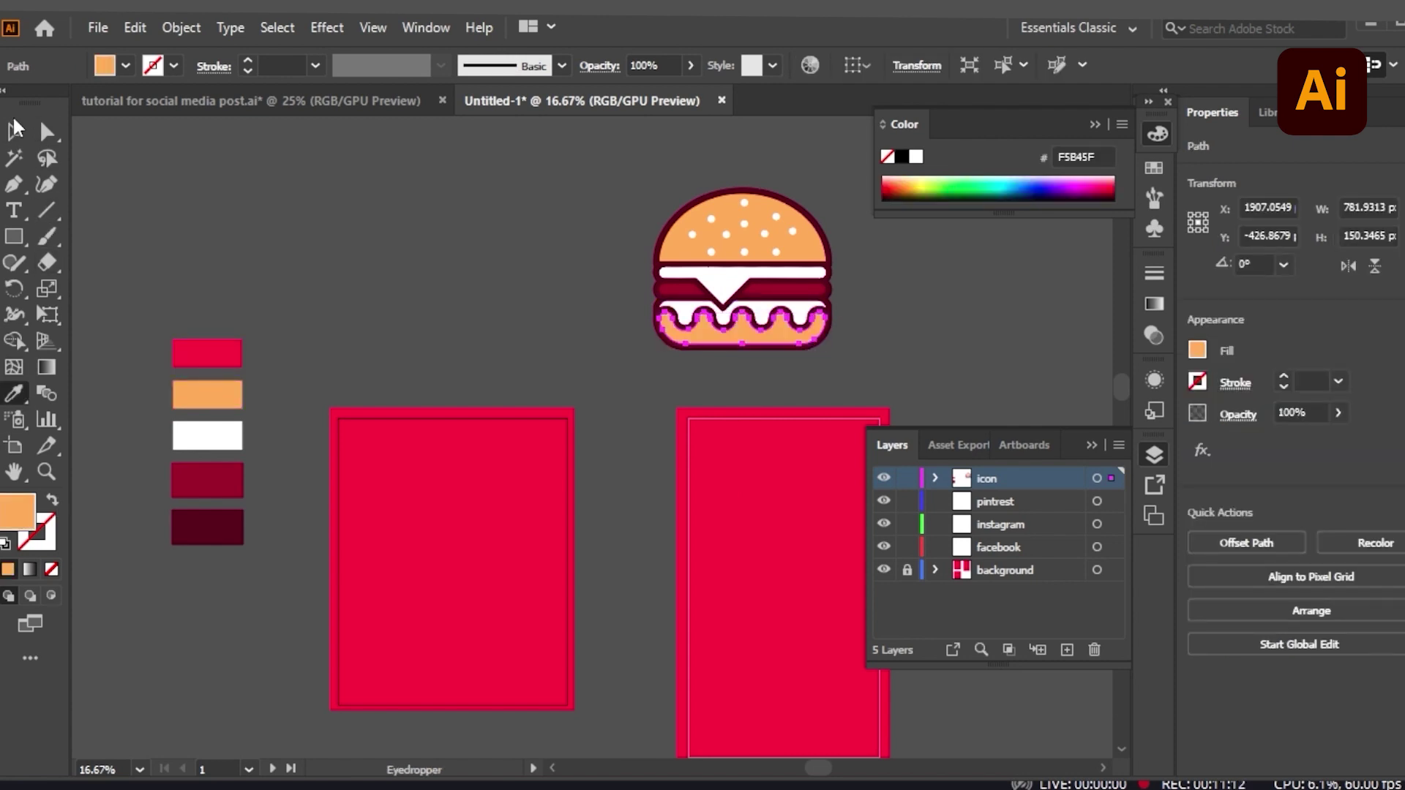
click(14, 129)
key(ctrl+shift+a)
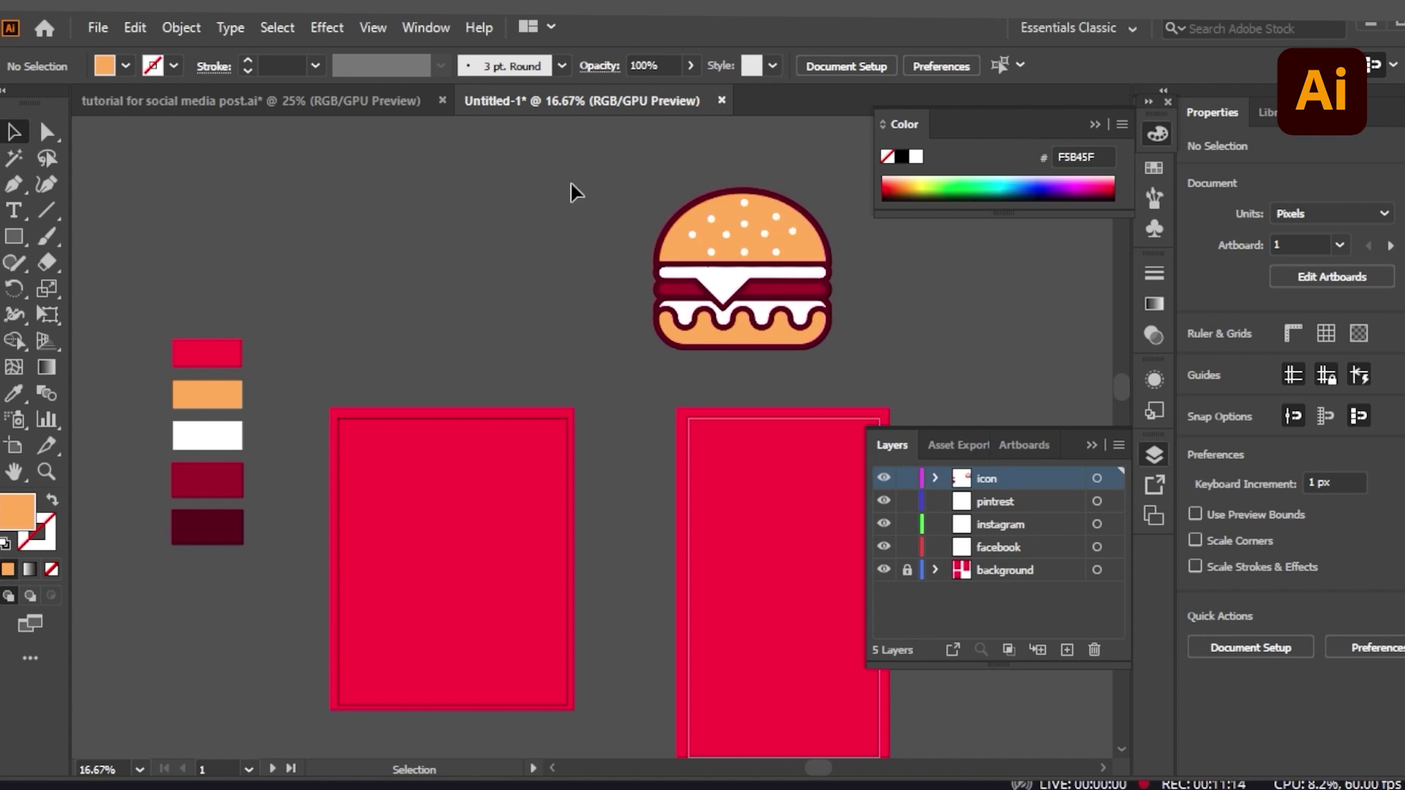
- Group all the burger parts and place a duplicate of the group above the first artboard
drag(843, 344, 642, 177)
click(890, 283)
drag(609, 192, 862, 349)
right_click(786, 268)
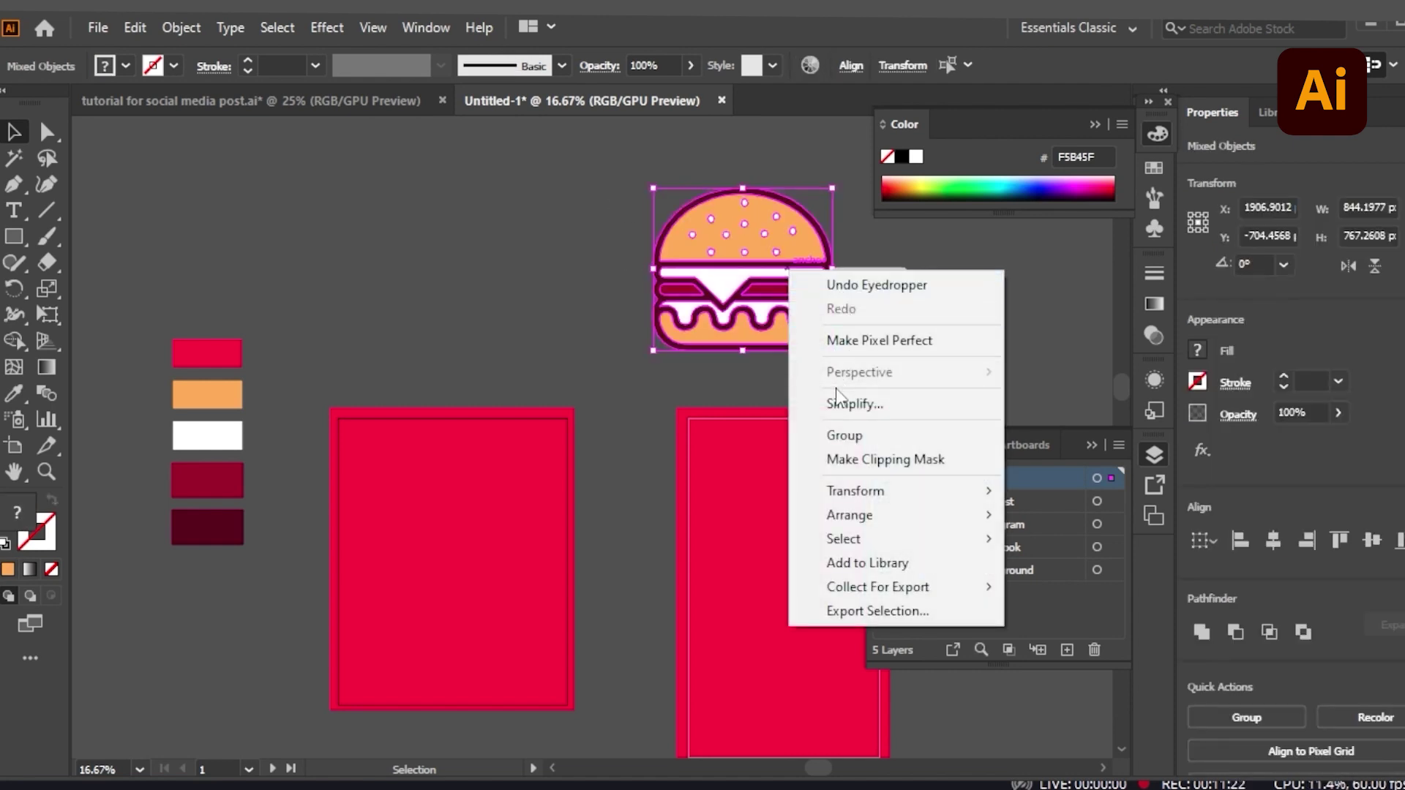
click(841, 437)
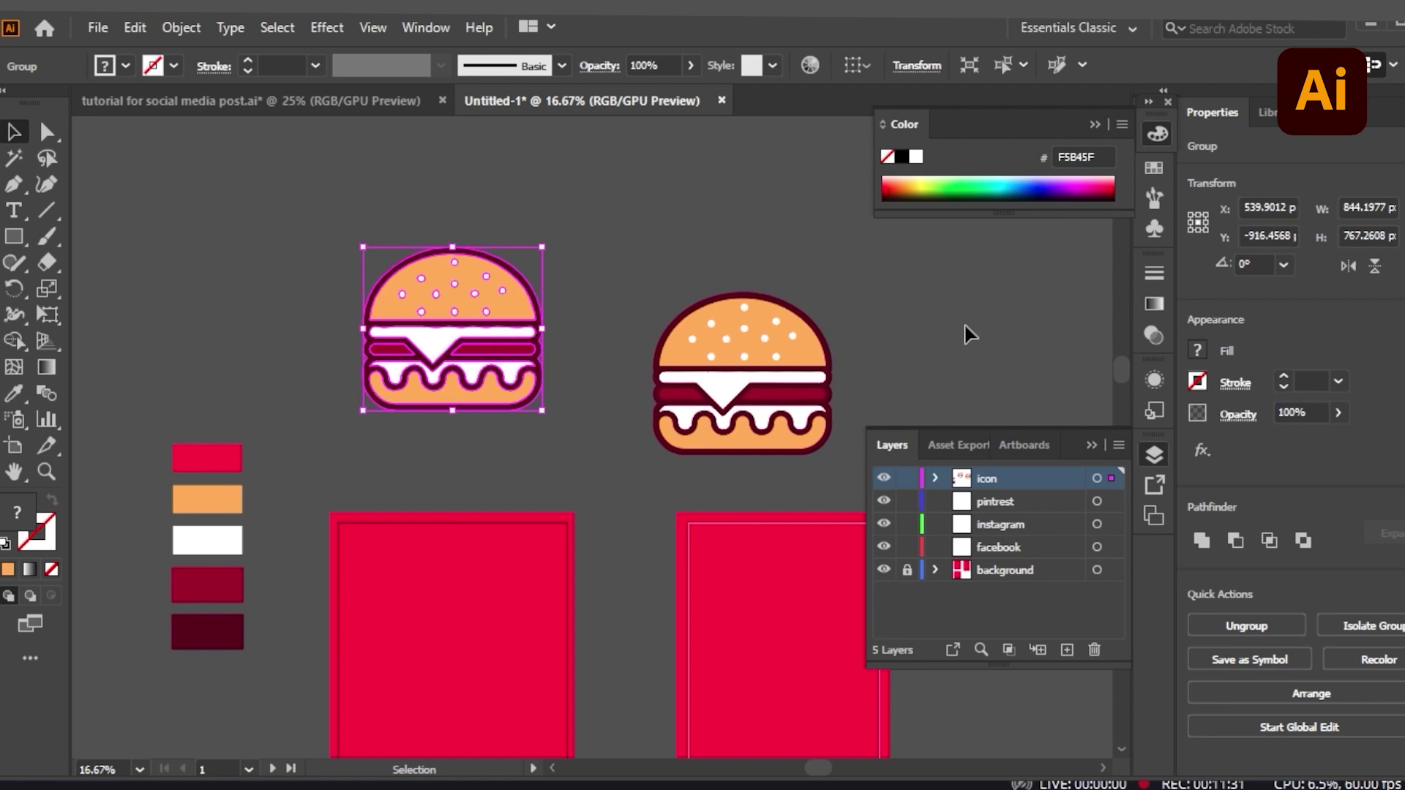
click(940, 343)
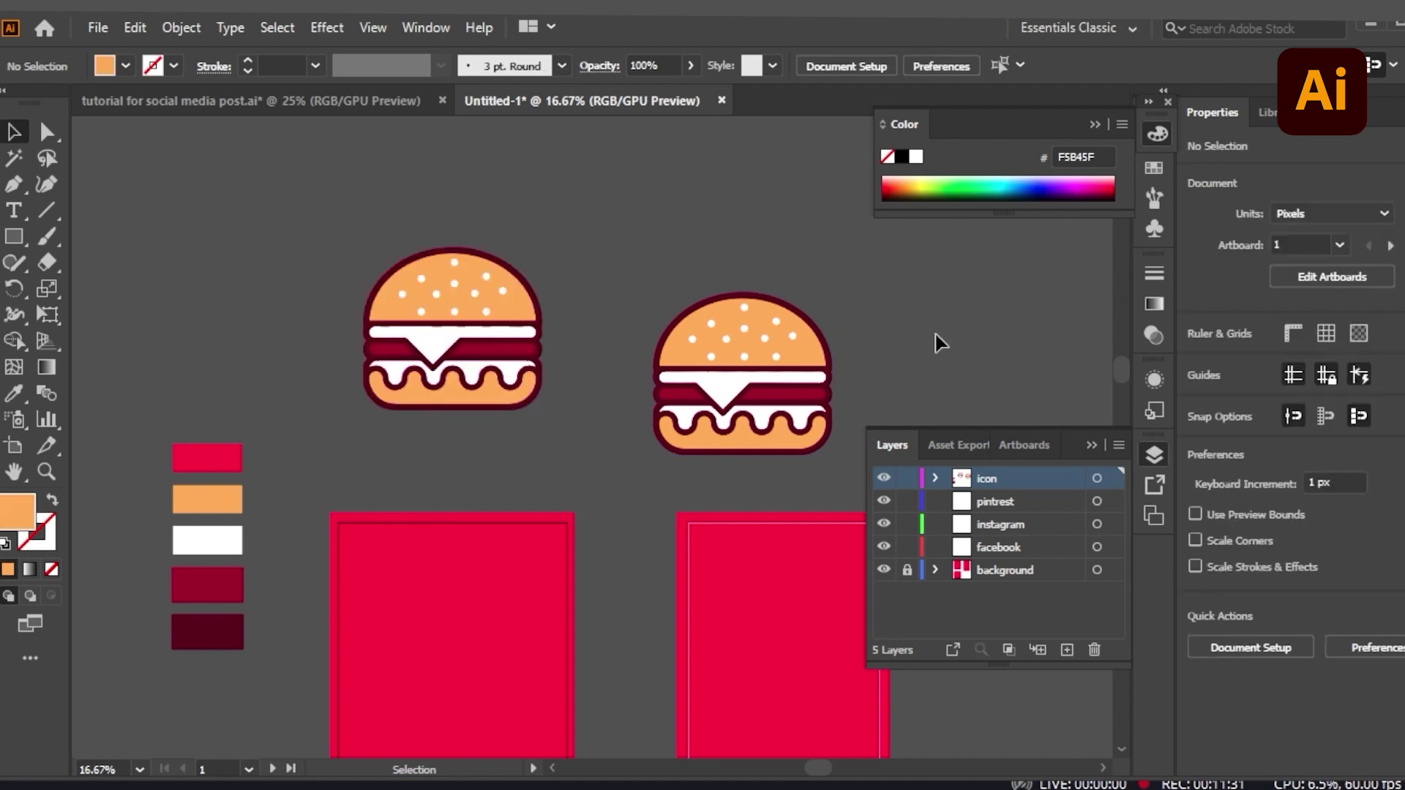
click(533, 322)
right_click(496, 324)
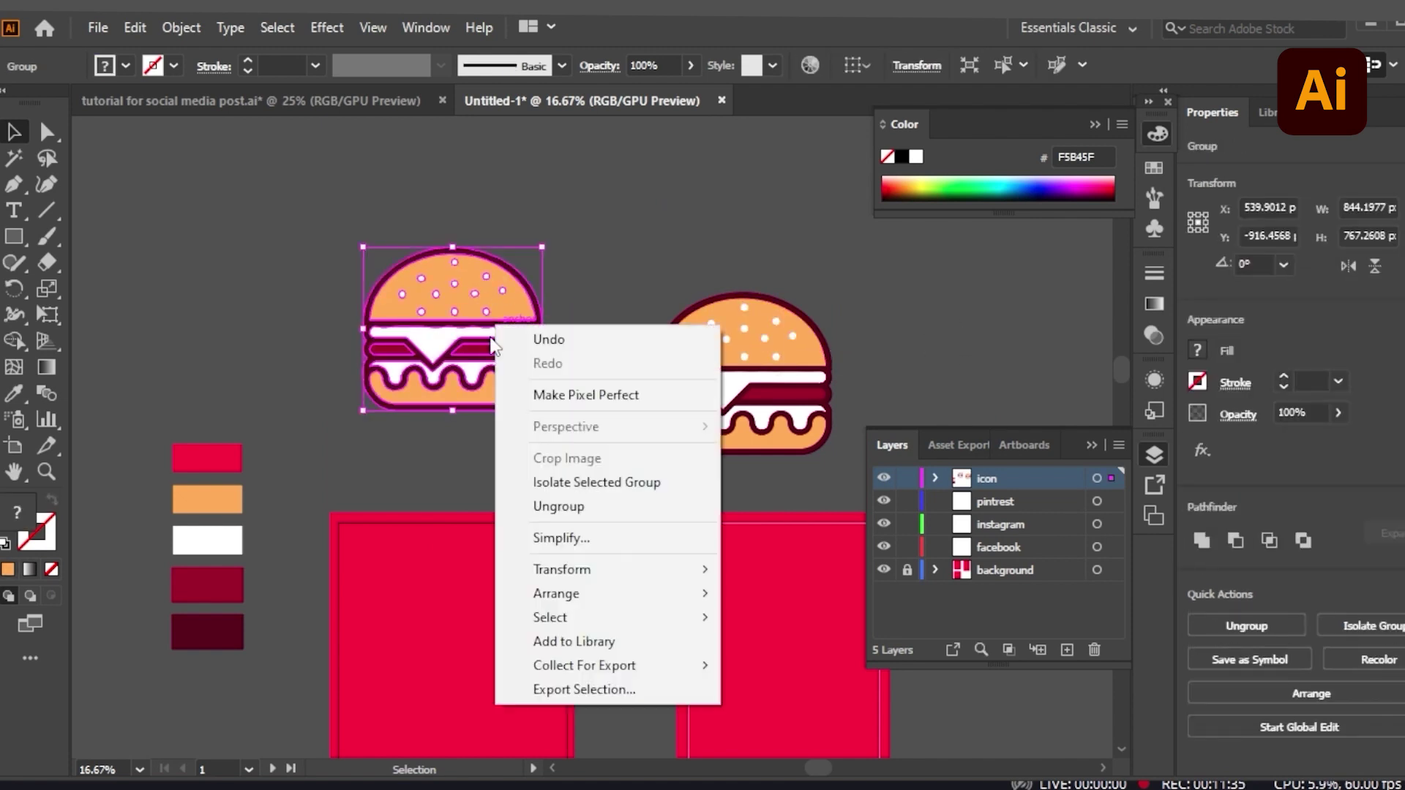
click(663, 272)
click(590, 499)
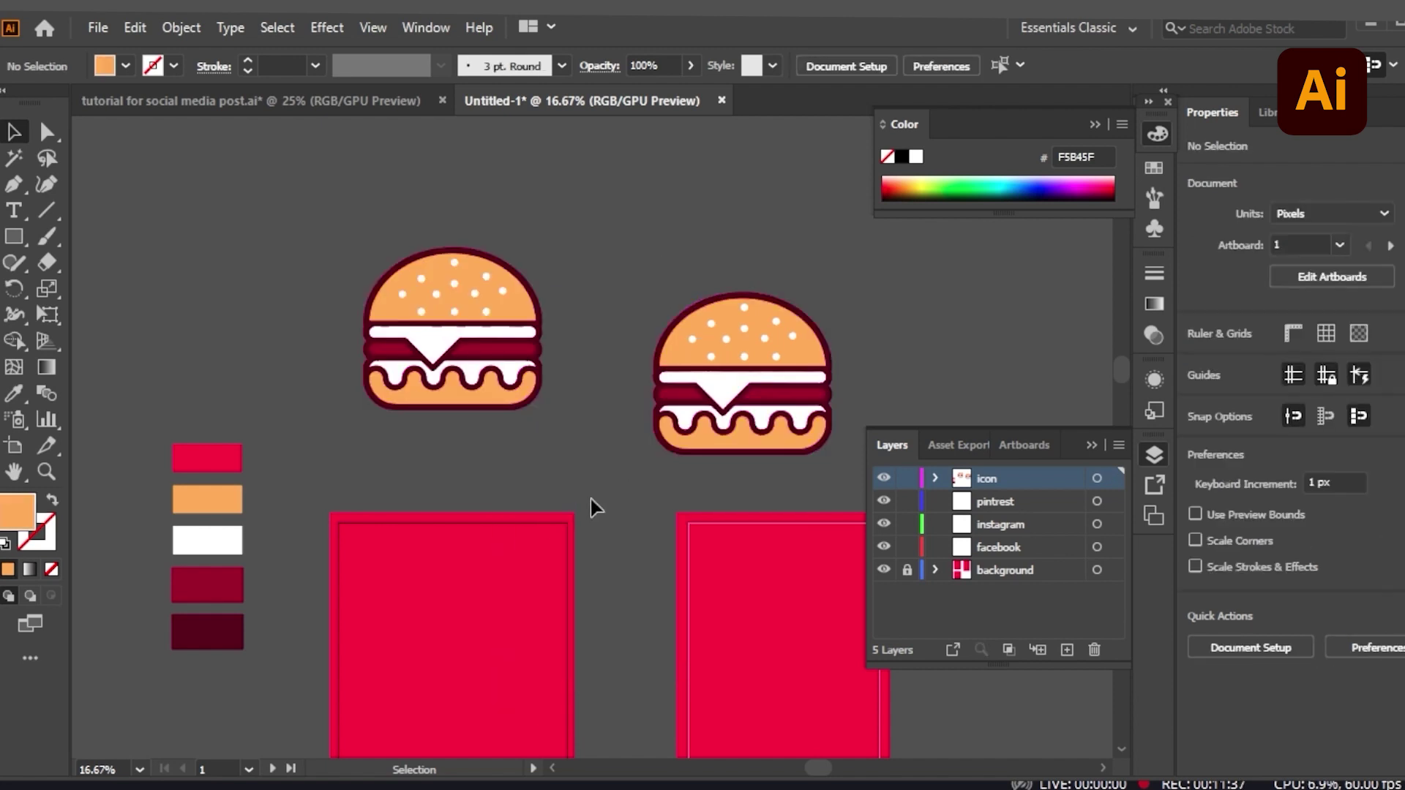
- Check the finished design in the tutorial document, and move the burger duplicate farther up and away from the original, above the colour palette
click(297, 103)
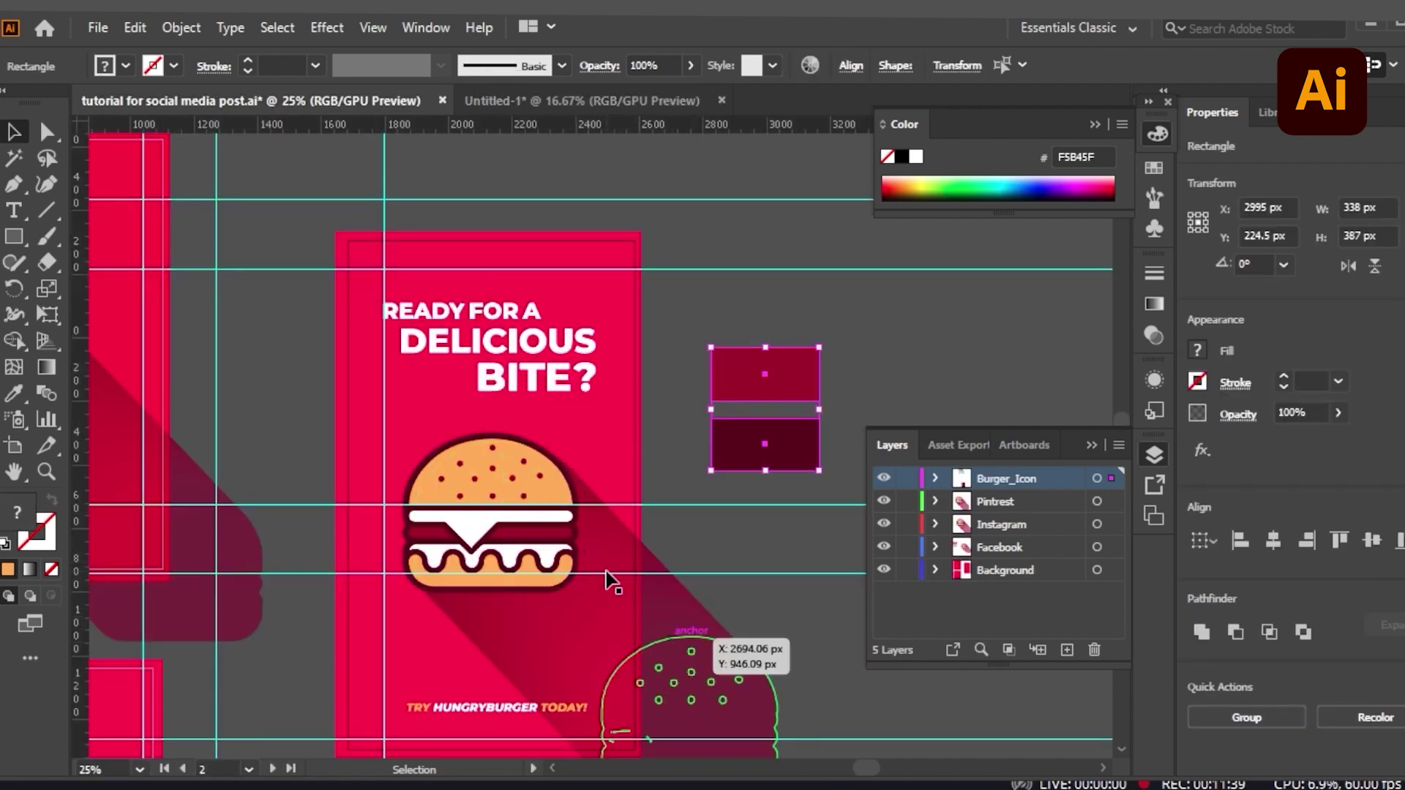
click(527, 101)
click(408, 391)
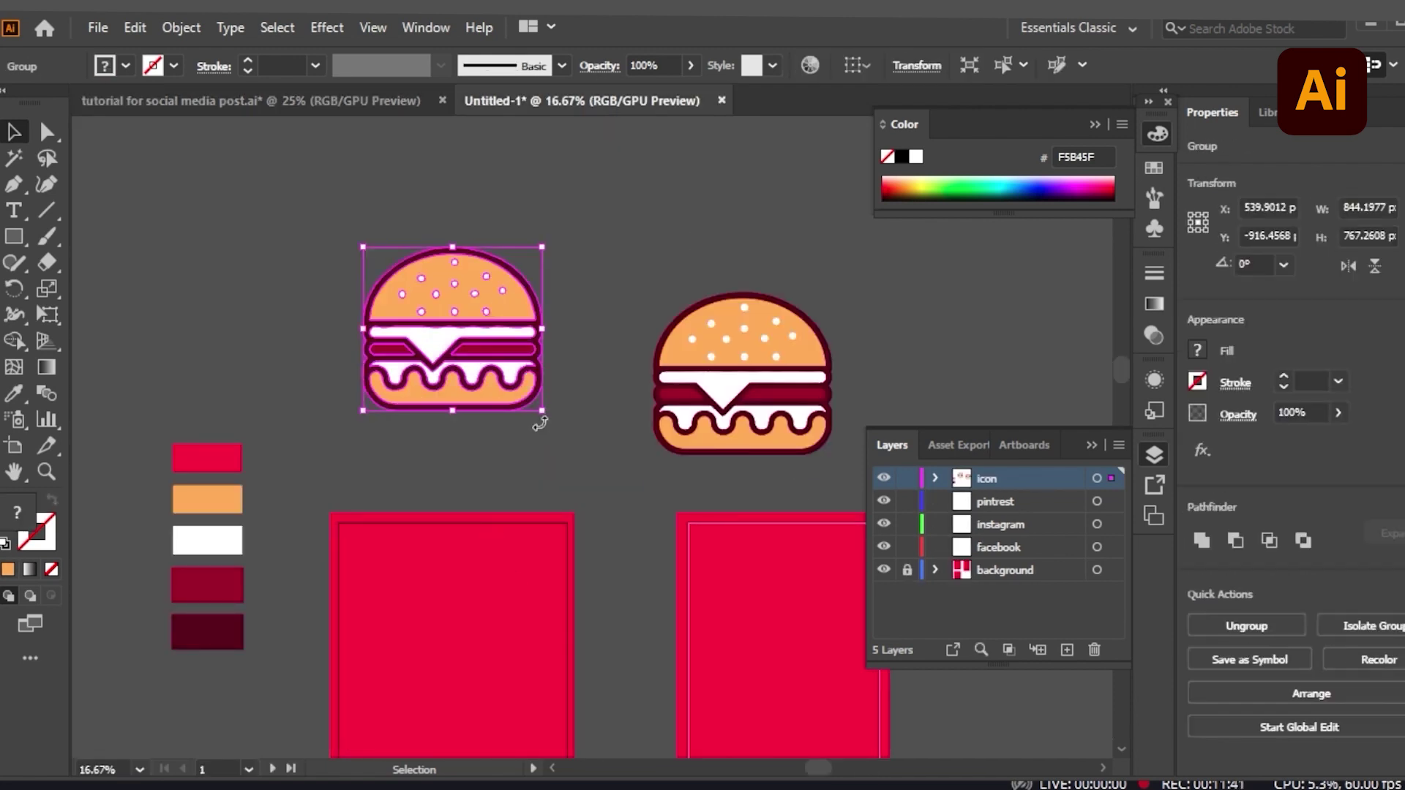
drag(525, 407, 402, 282)
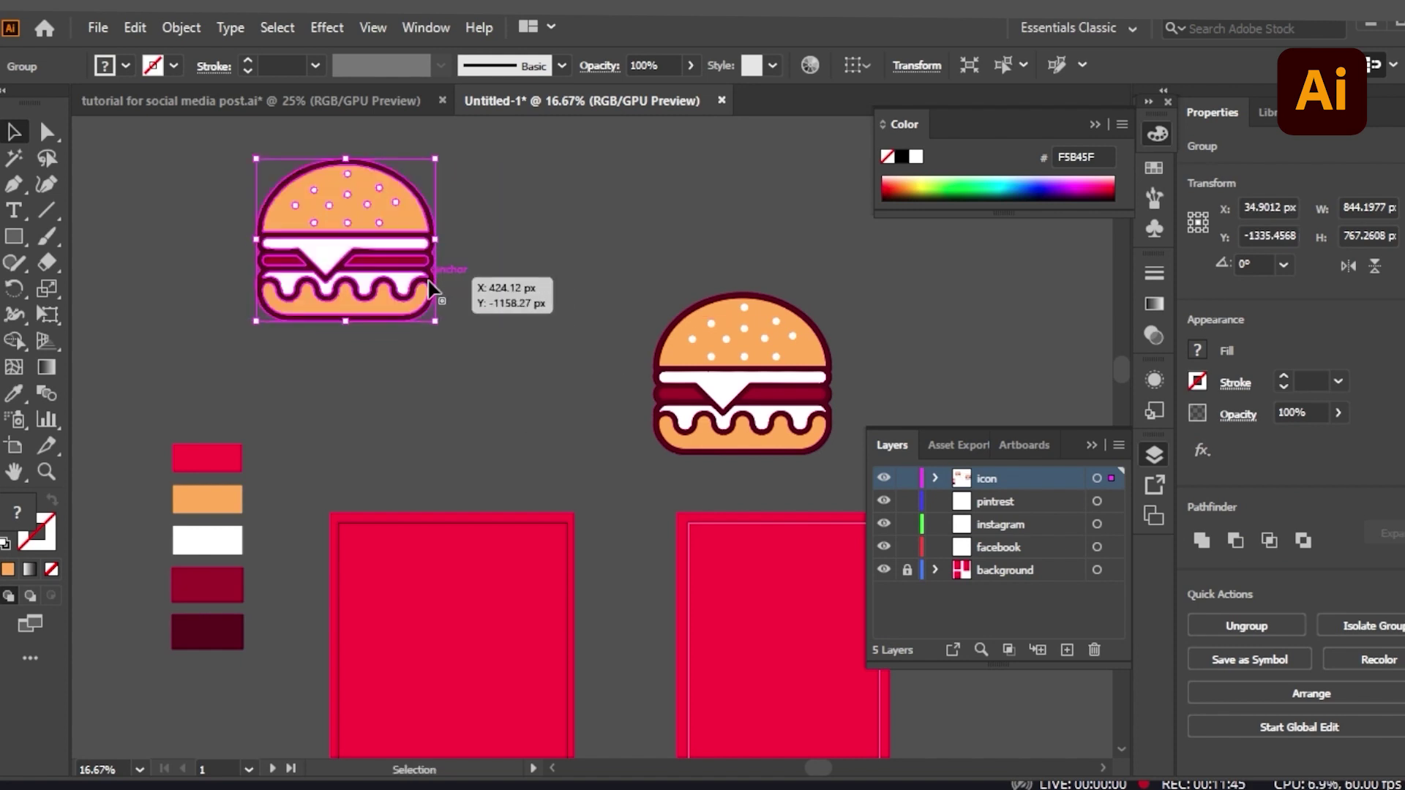
- Ungroup the burger duplicate above the palette and deselect its parts
right_click(401, 280)
click(639, 219)
right_click(395, 278)
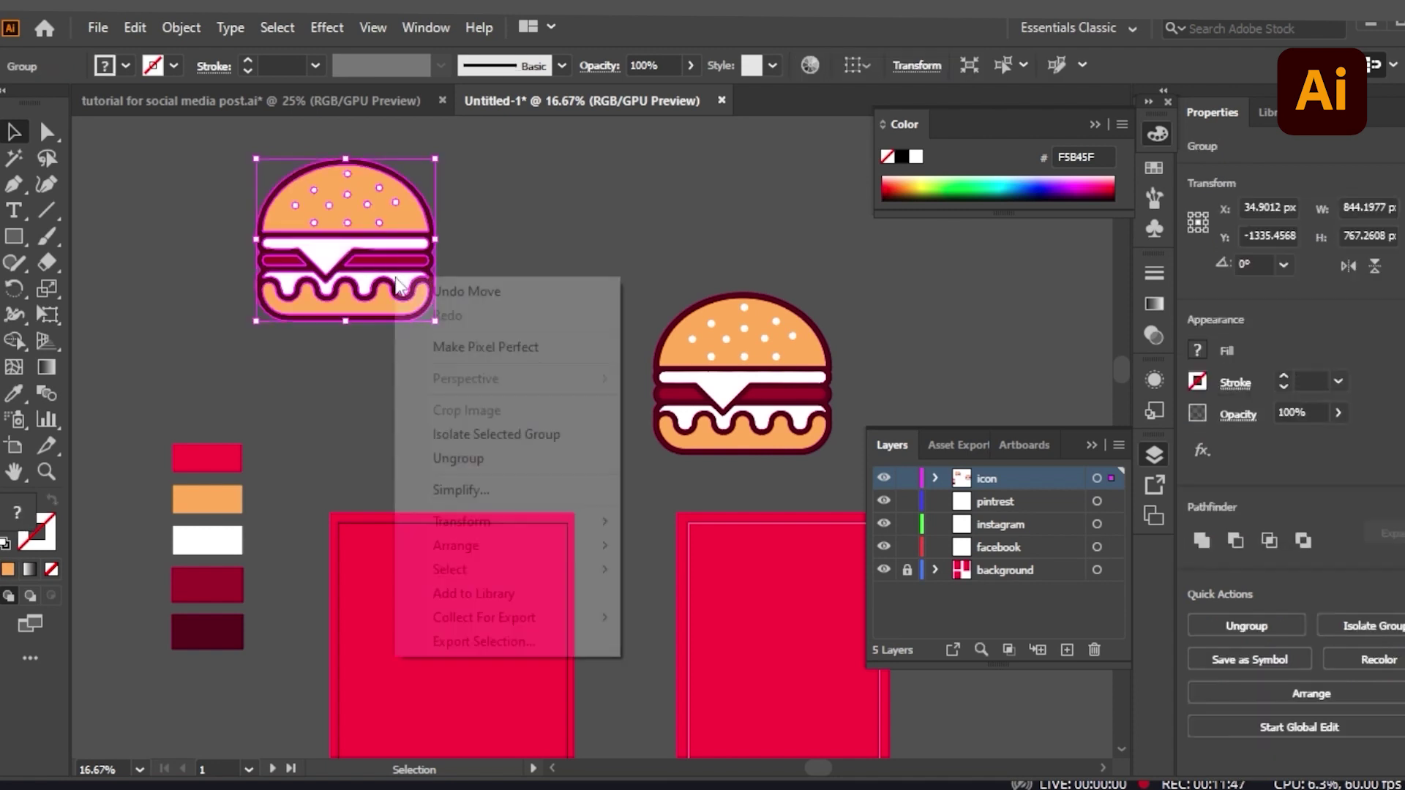
click(463, 459)
click(549, 295)
- Unite all parts of the burger duplicate into a compound shape with Pathfinder
drag(210, 204, 449, 351)
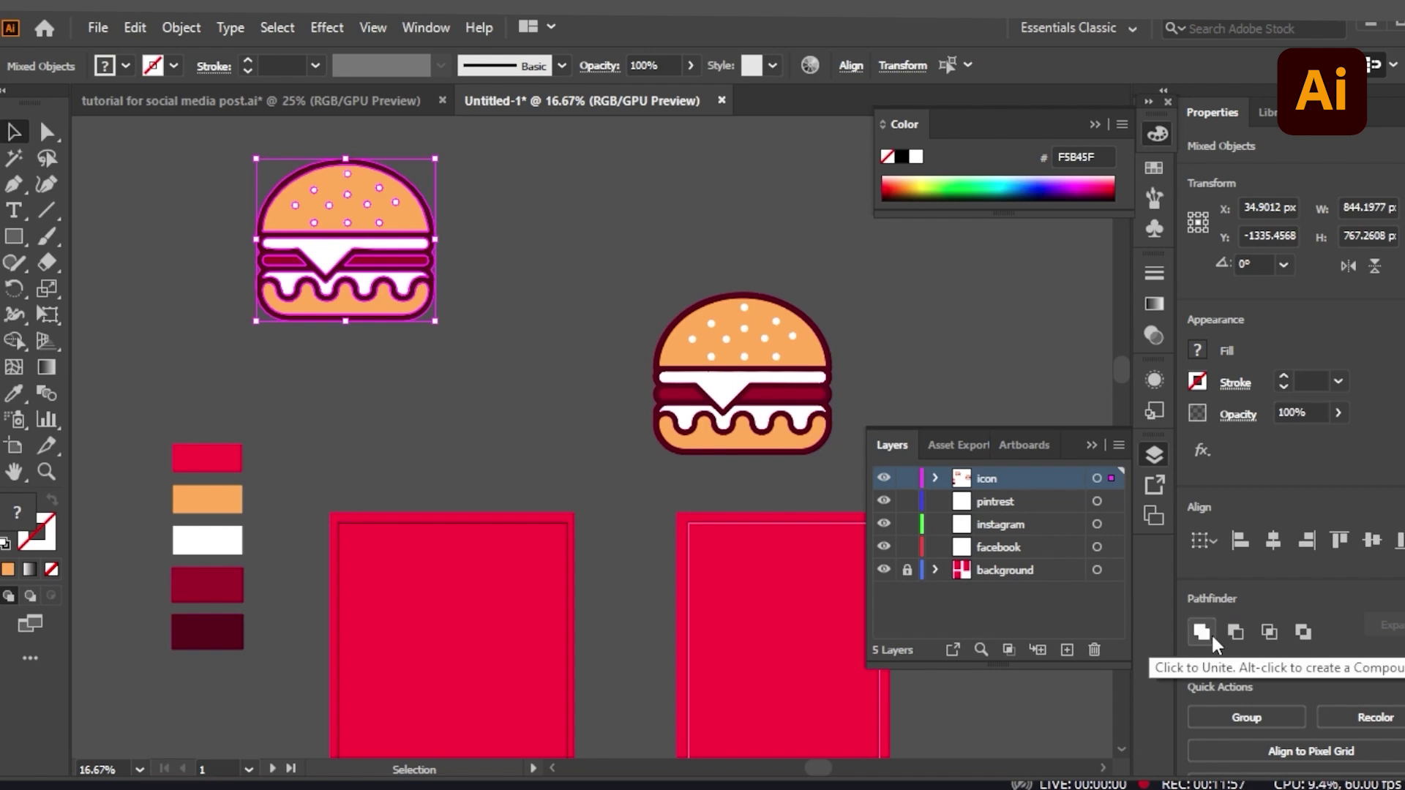
key(alt)
alt+click(1202, 634)
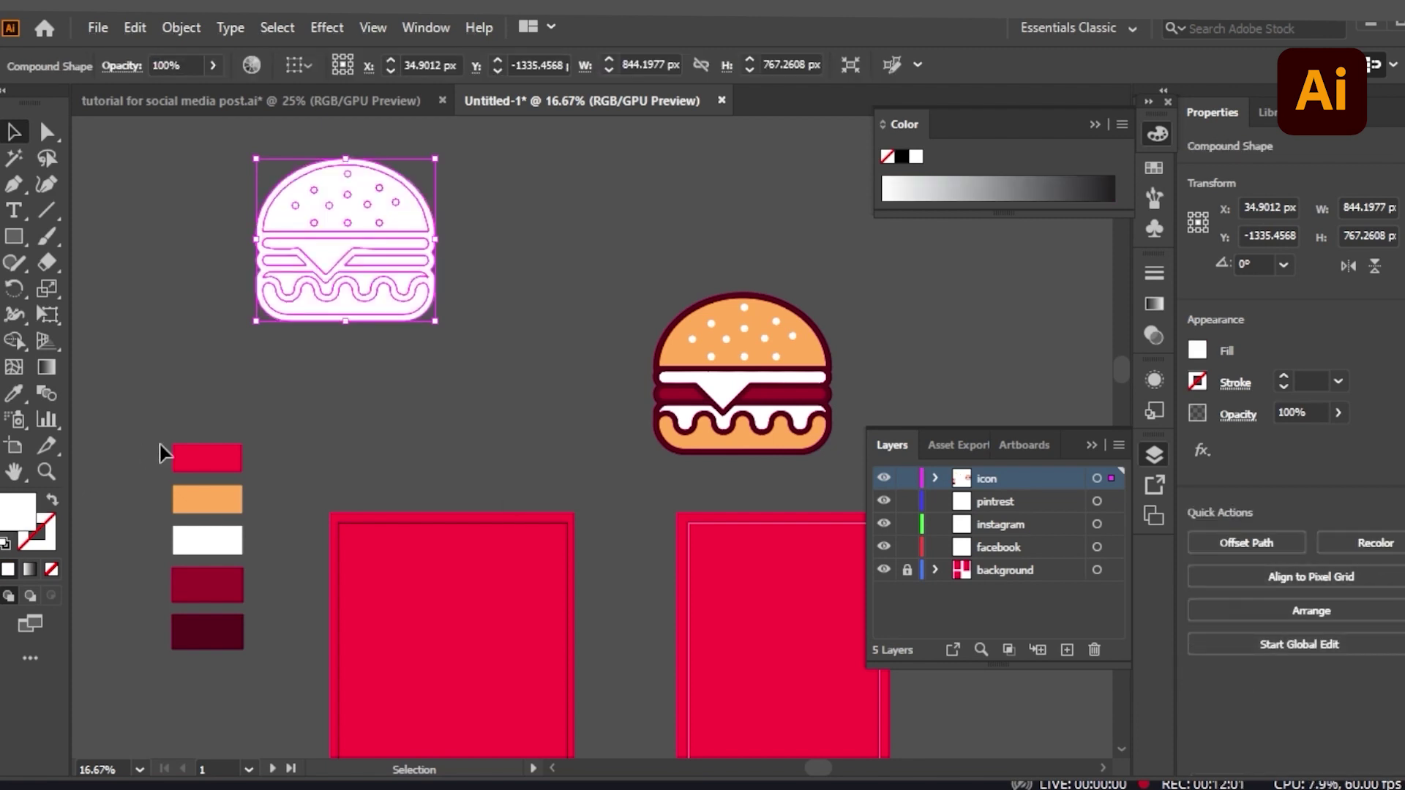
- Expand the appearance of the united burger compound shape above the colour palette
scroll(163, 454, up, 3)
click(182, 27)
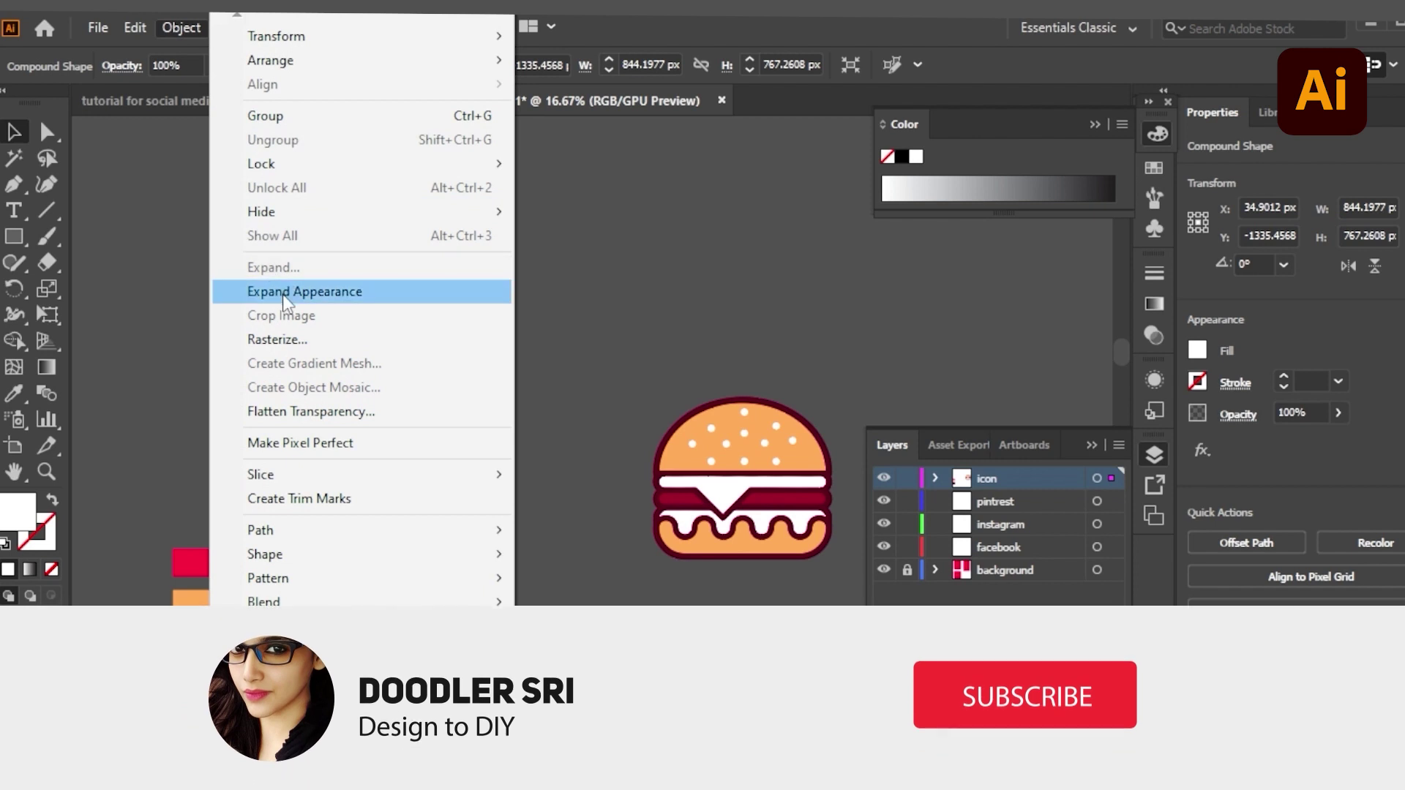
click(293, 294)
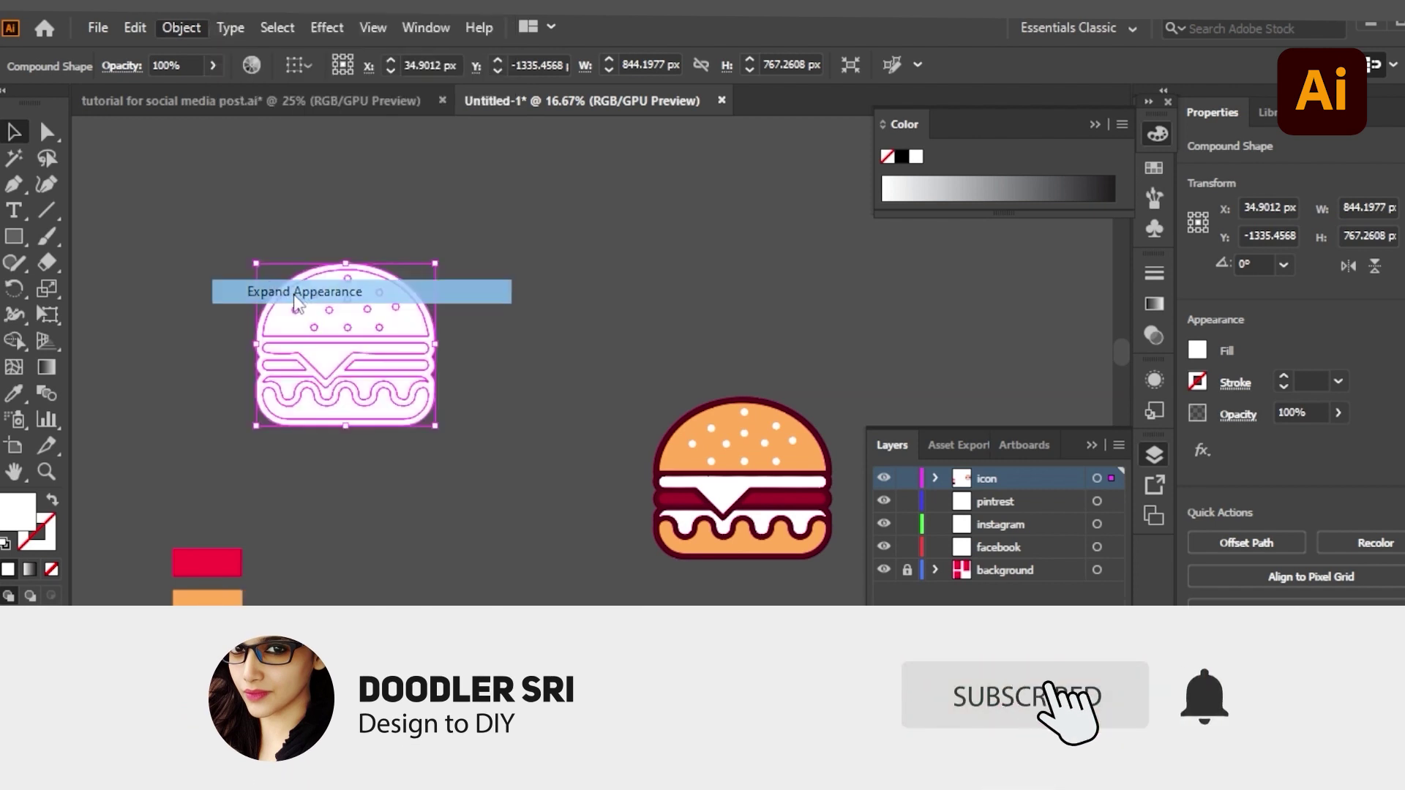
click(486, 416)
click(430, 382)
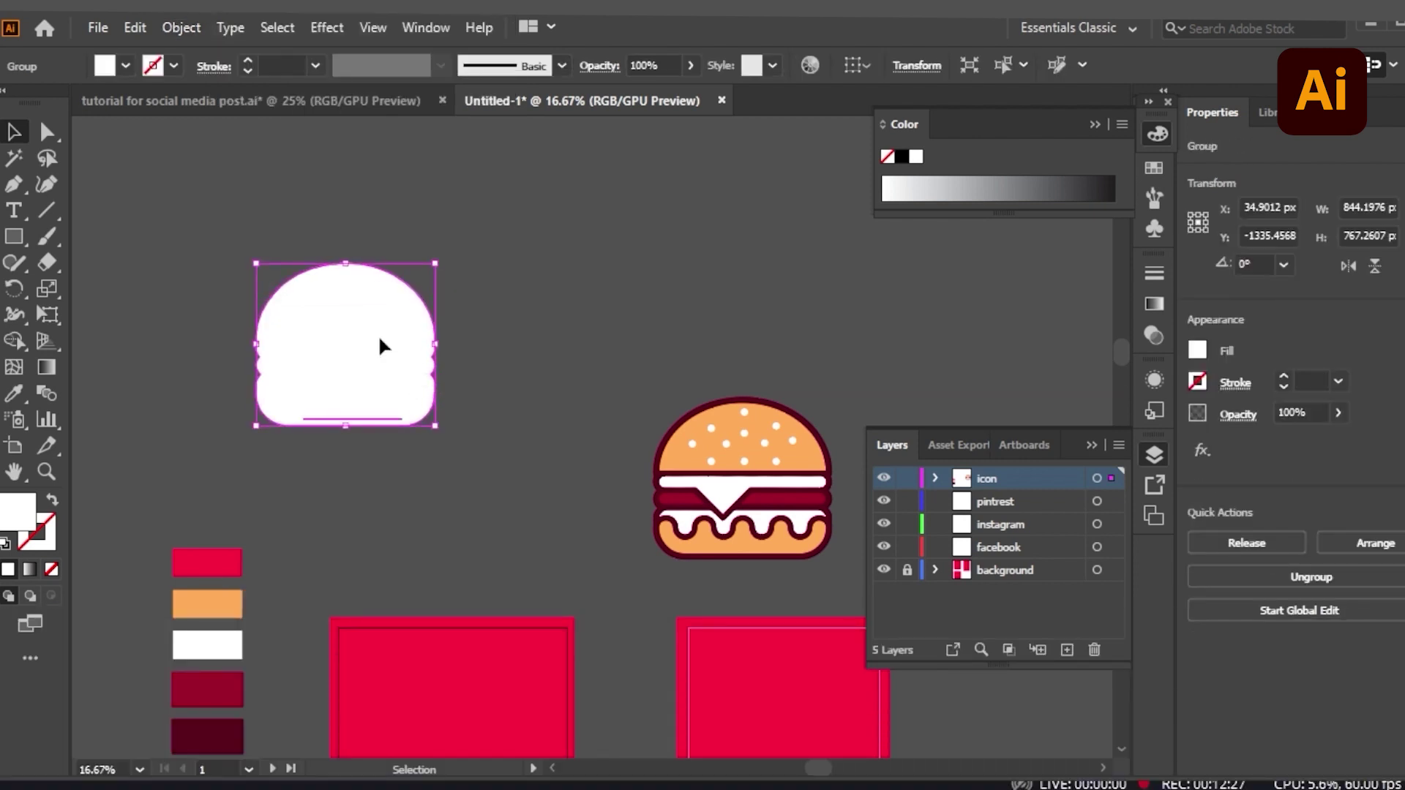
- Move the burger silhouette up and away from the palette, and fill it with the palette's darkest maroon, 61001A, using the Eyedropper
drag(379, 344, 350, 263)
click(10, 392)
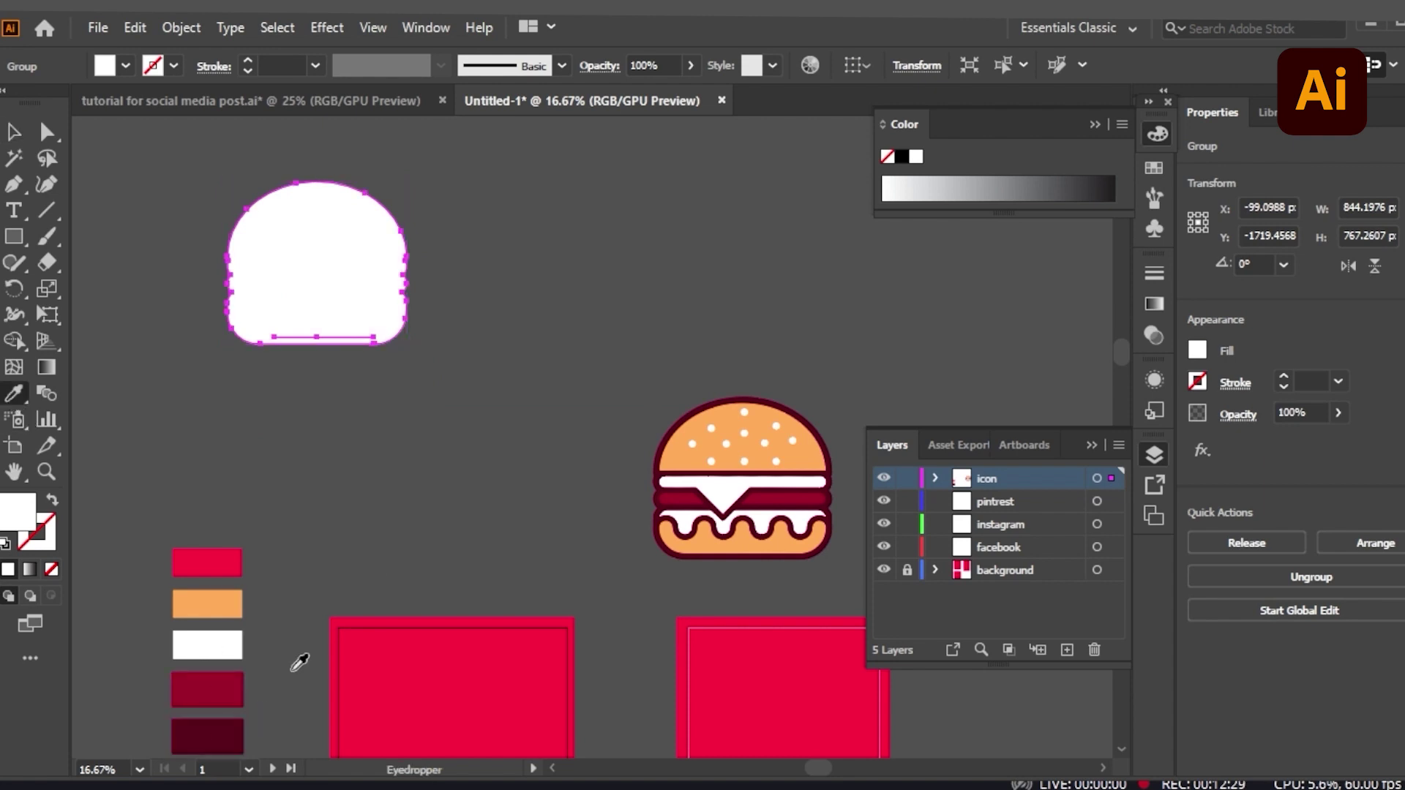
scroll(377, 432, down, 3)
scroll(278, 542, up, 1)
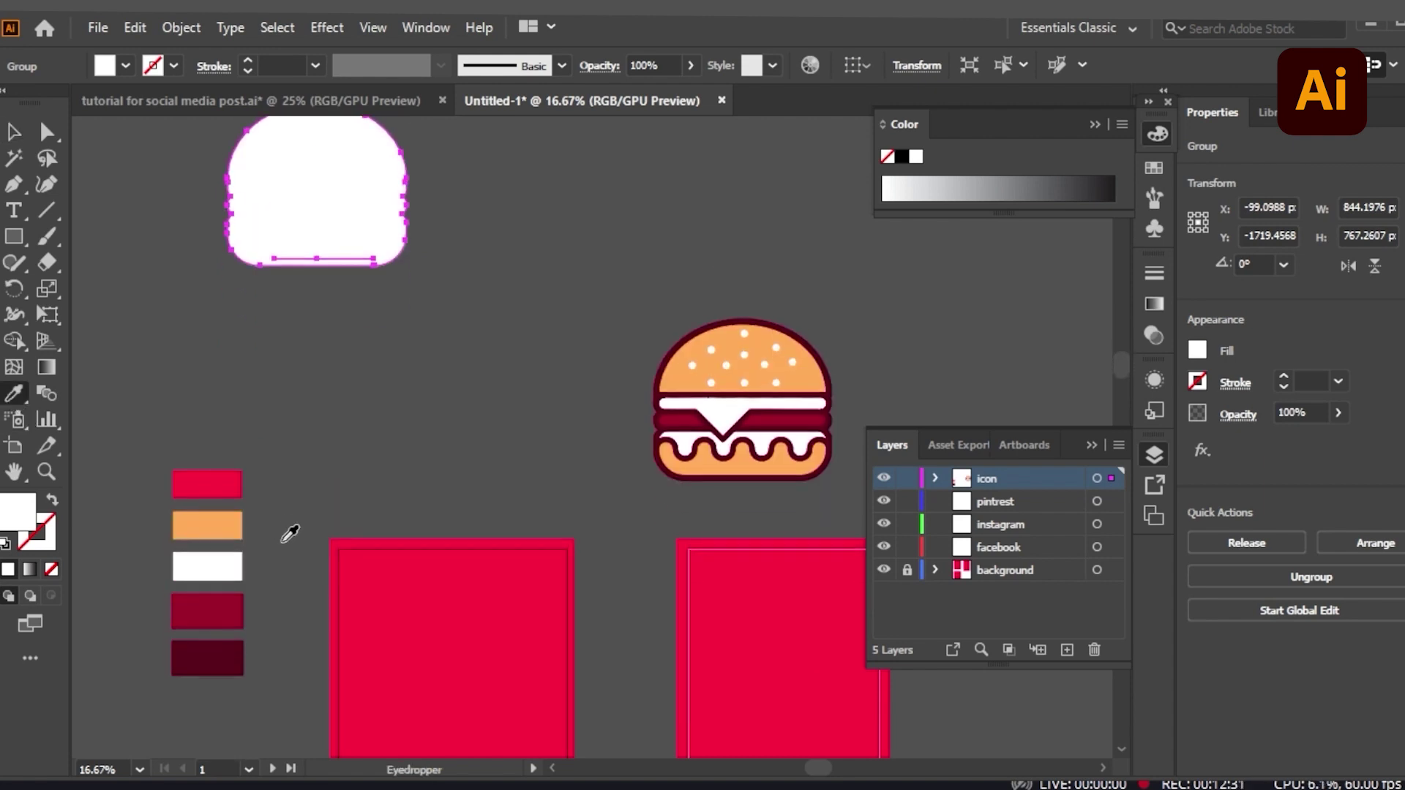
click(235, 656)
click(14, 132)
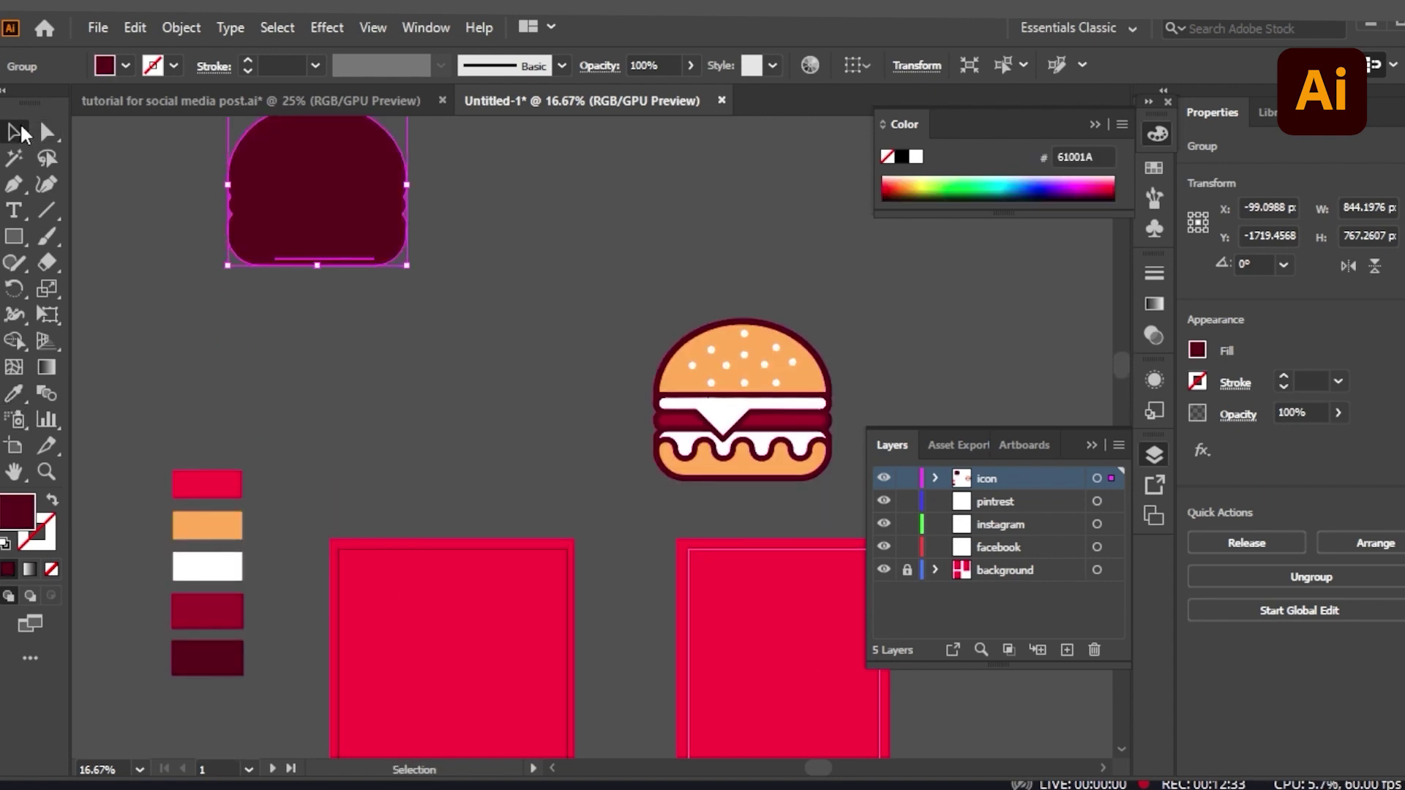
- Move the maroon silhouette farther up and outward, and place a duplicate of it diagonally below, just above the palette
scroll(370, 431, up, 2)
drag(363, 312, 275, 258)
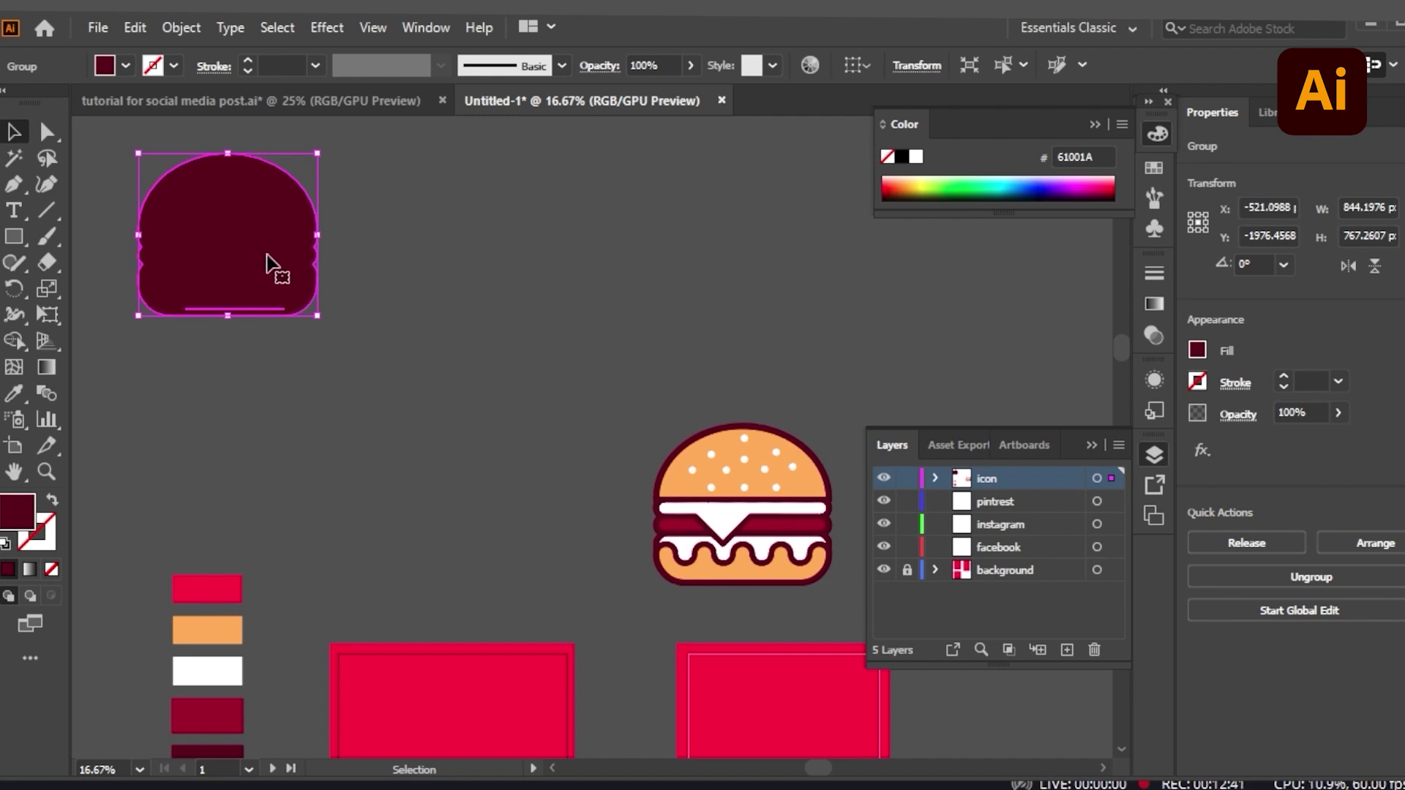
drag(272, 262, 404, 483)
- With both maroon silhouettes selected, set the blend options to Specified Steps with 200 steps
shift+click(260, 257)
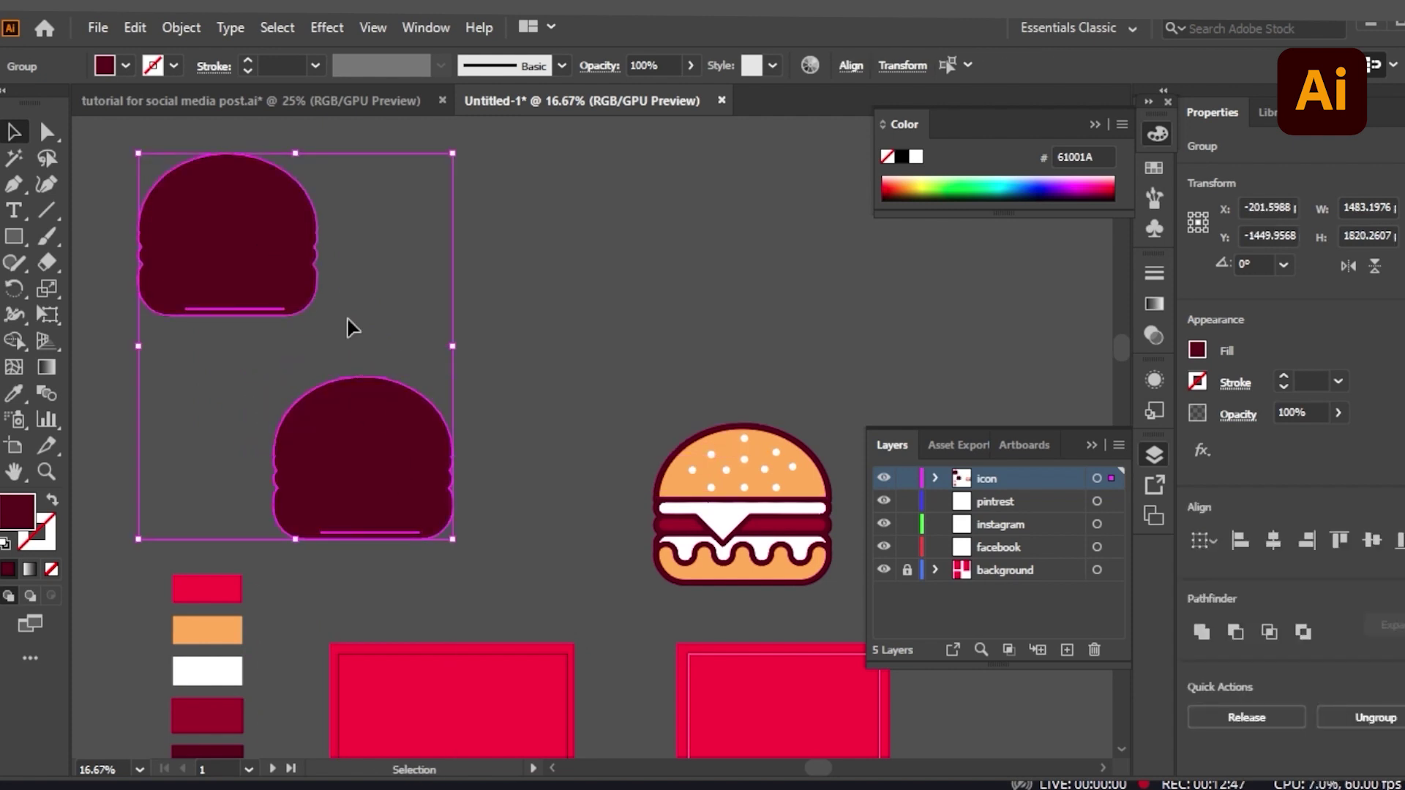
click(180, 29)
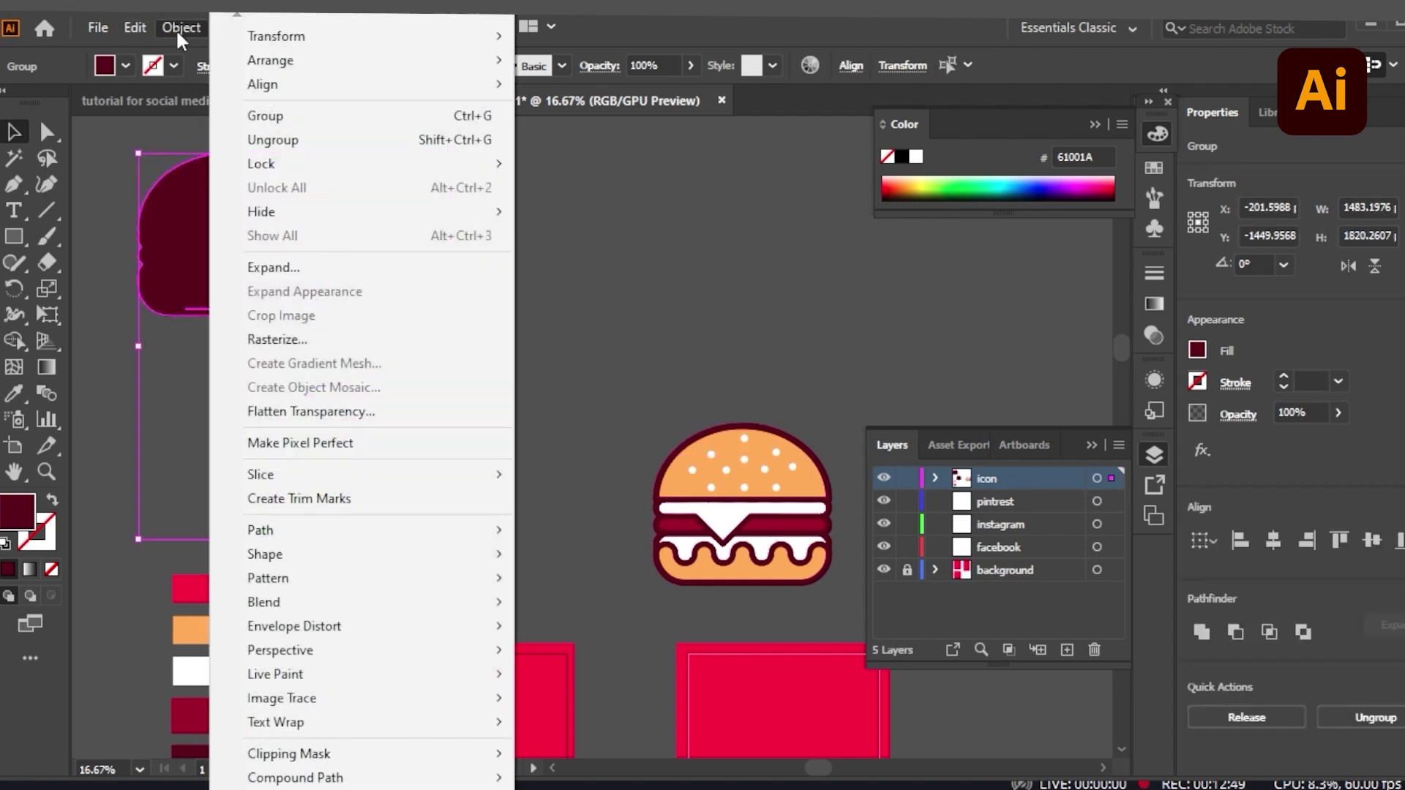
mouse_move(291, 609)
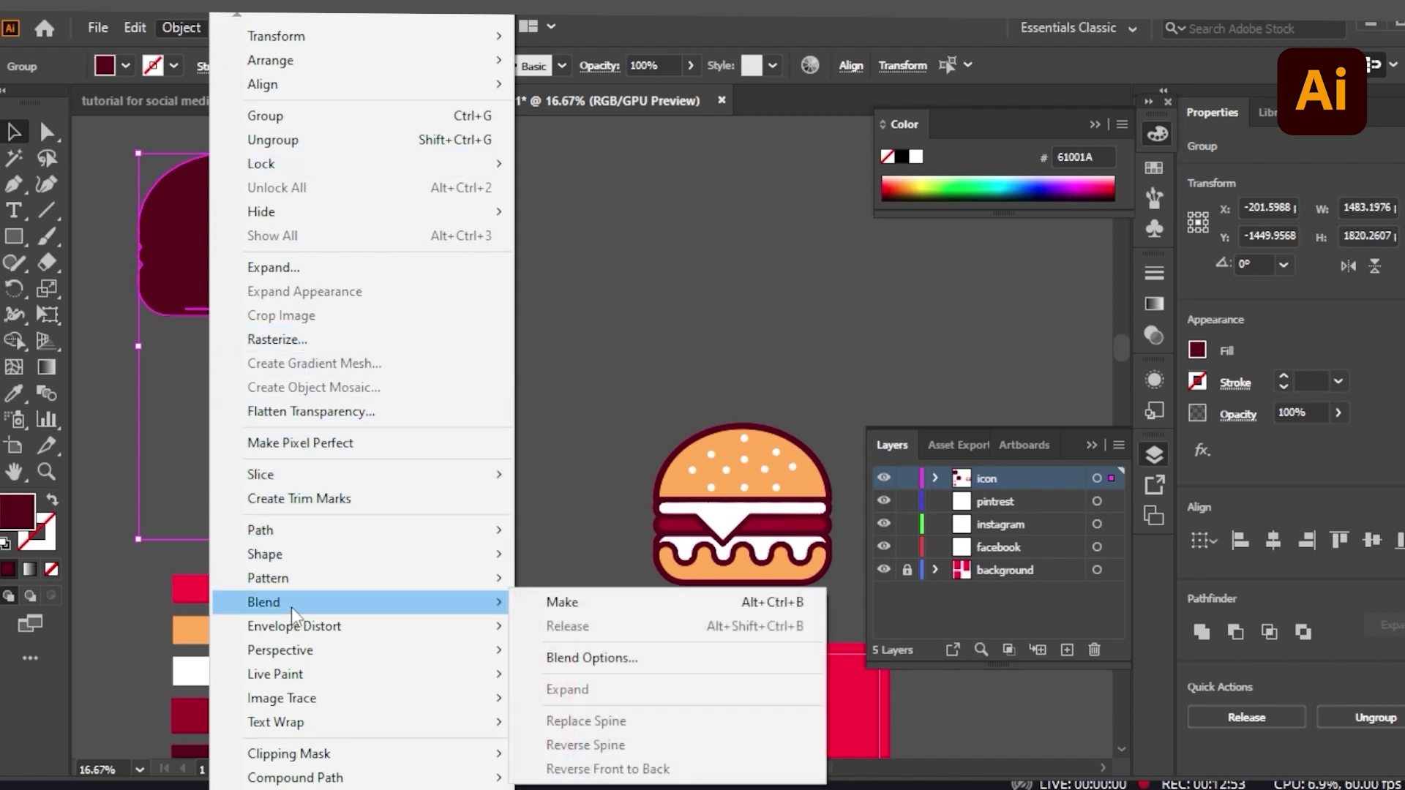
click(585, 655)
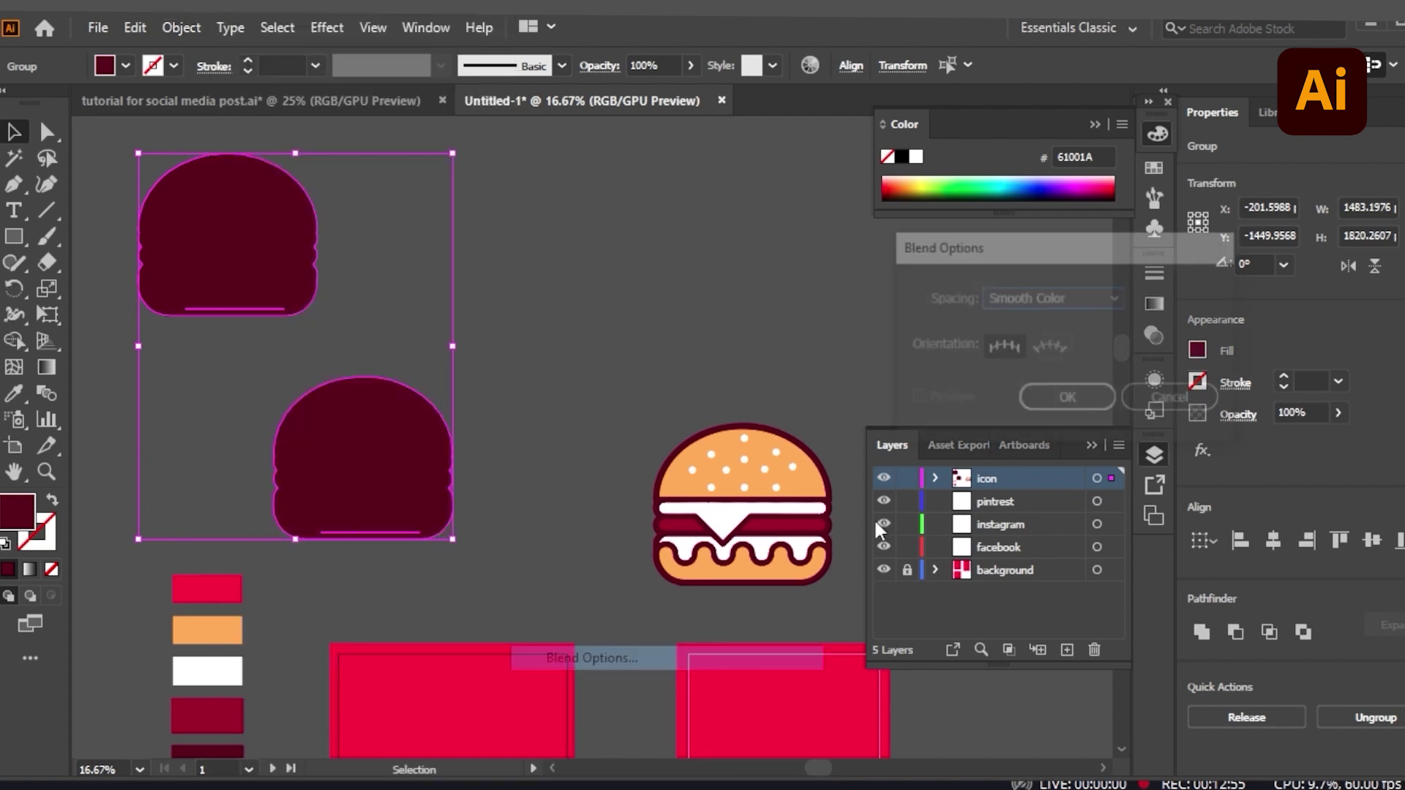
click(1117, 298)
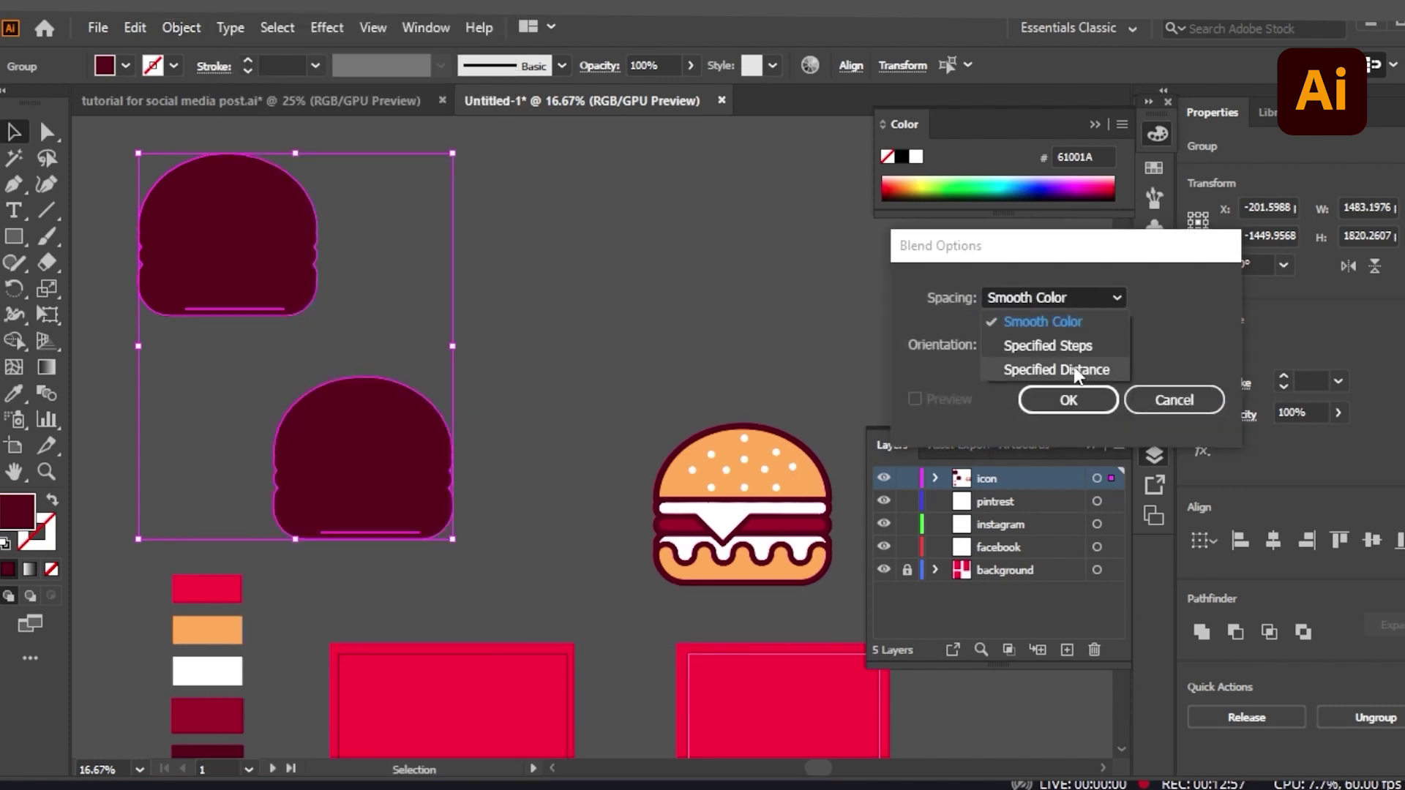
click(1057, 347)
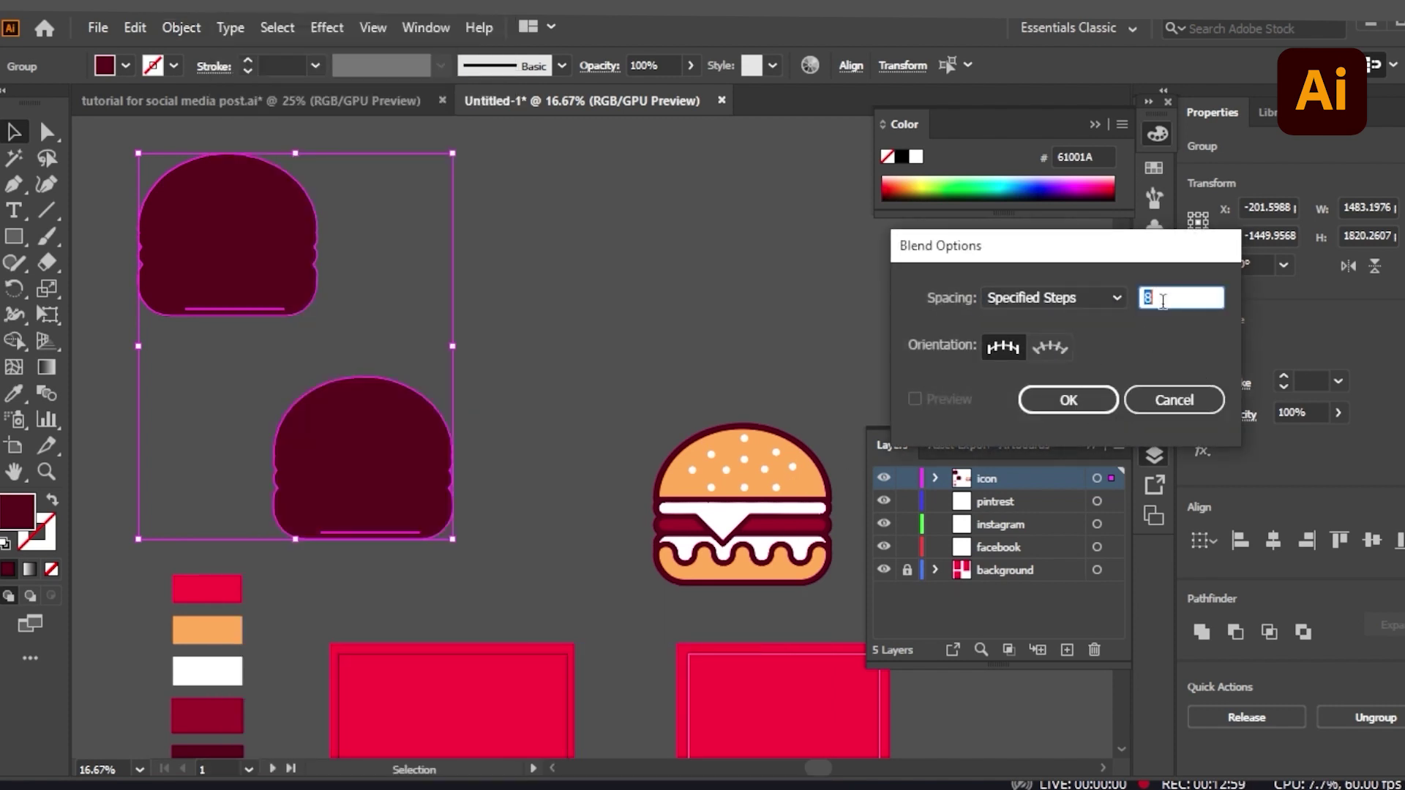
text(200)
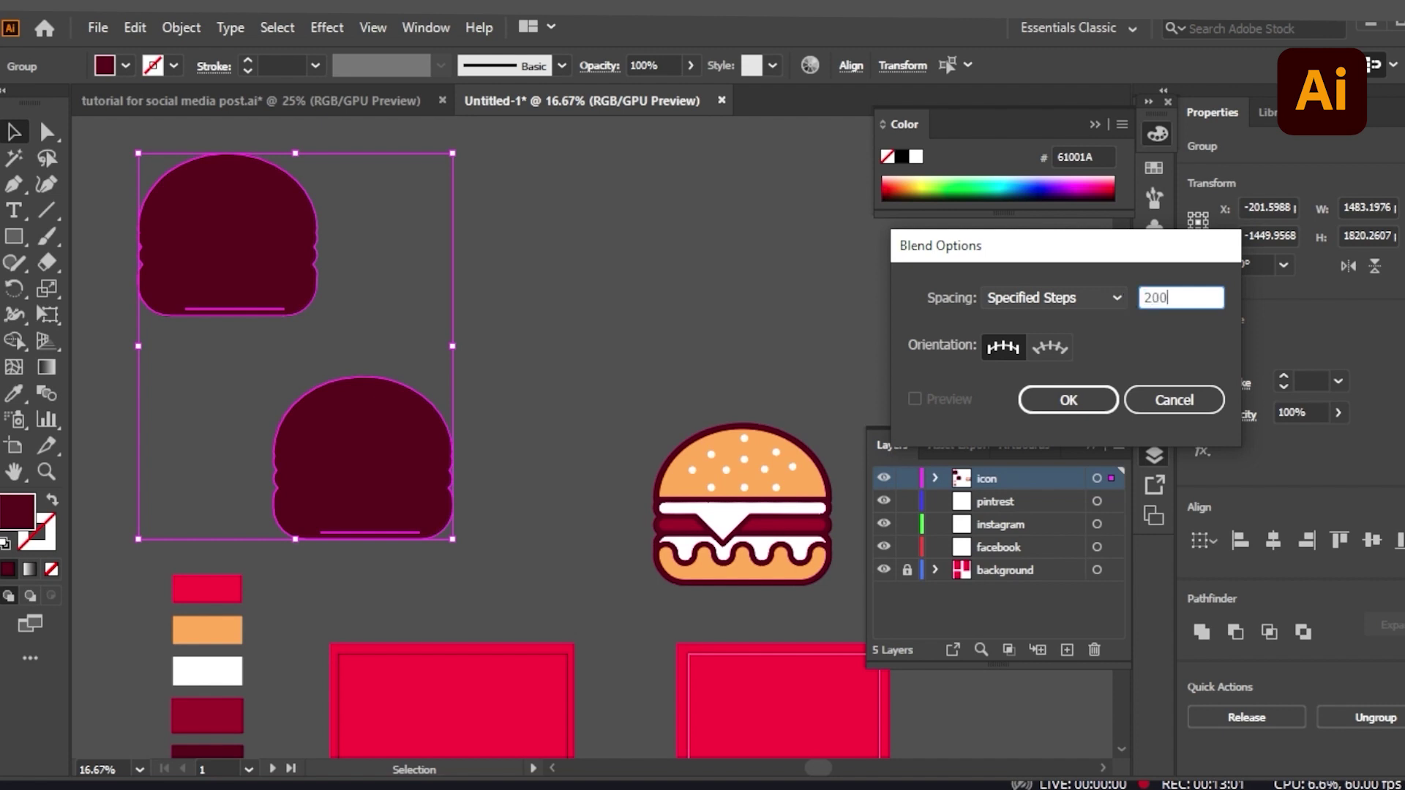
click(1078, 394)
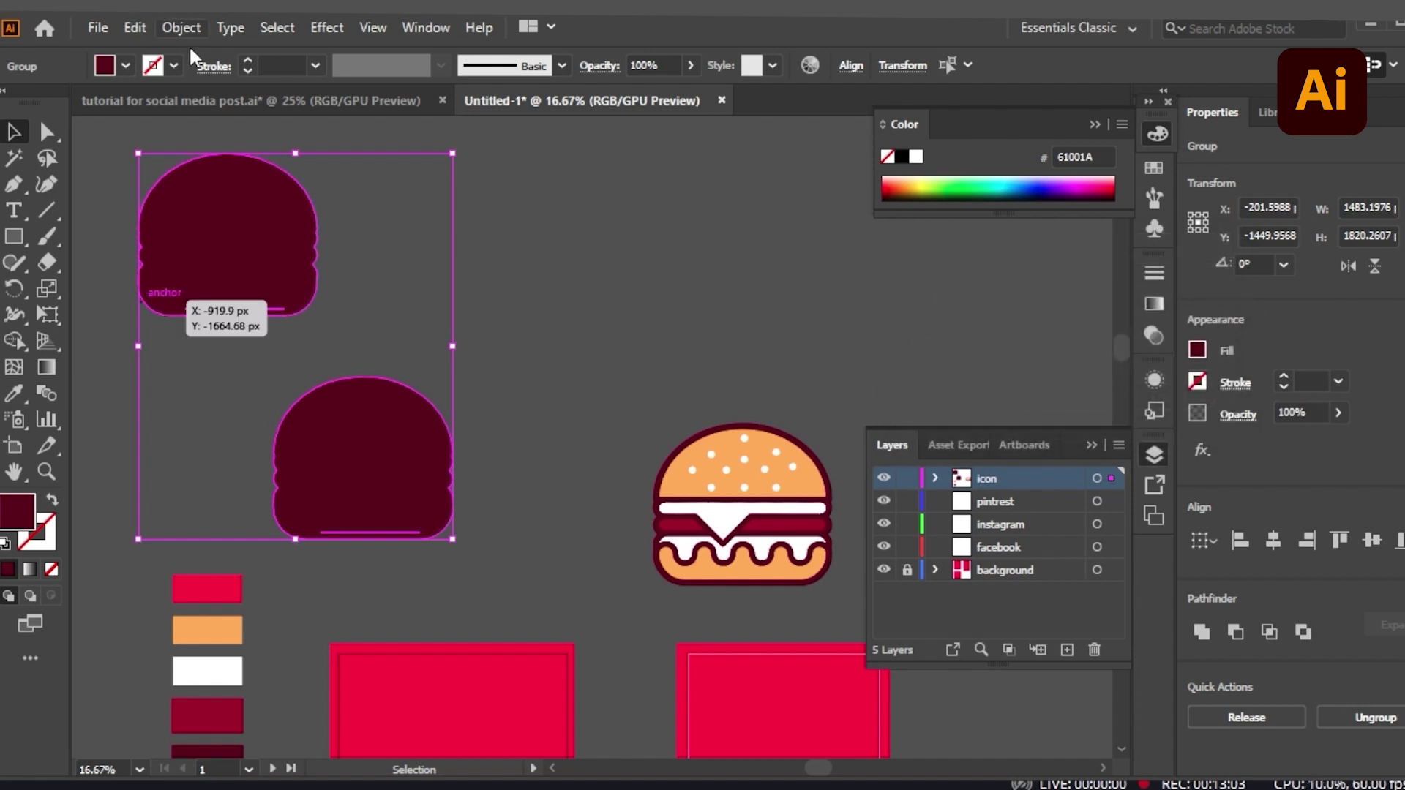
- Make a blend between the two maroon silhouettes
click(176, 27)
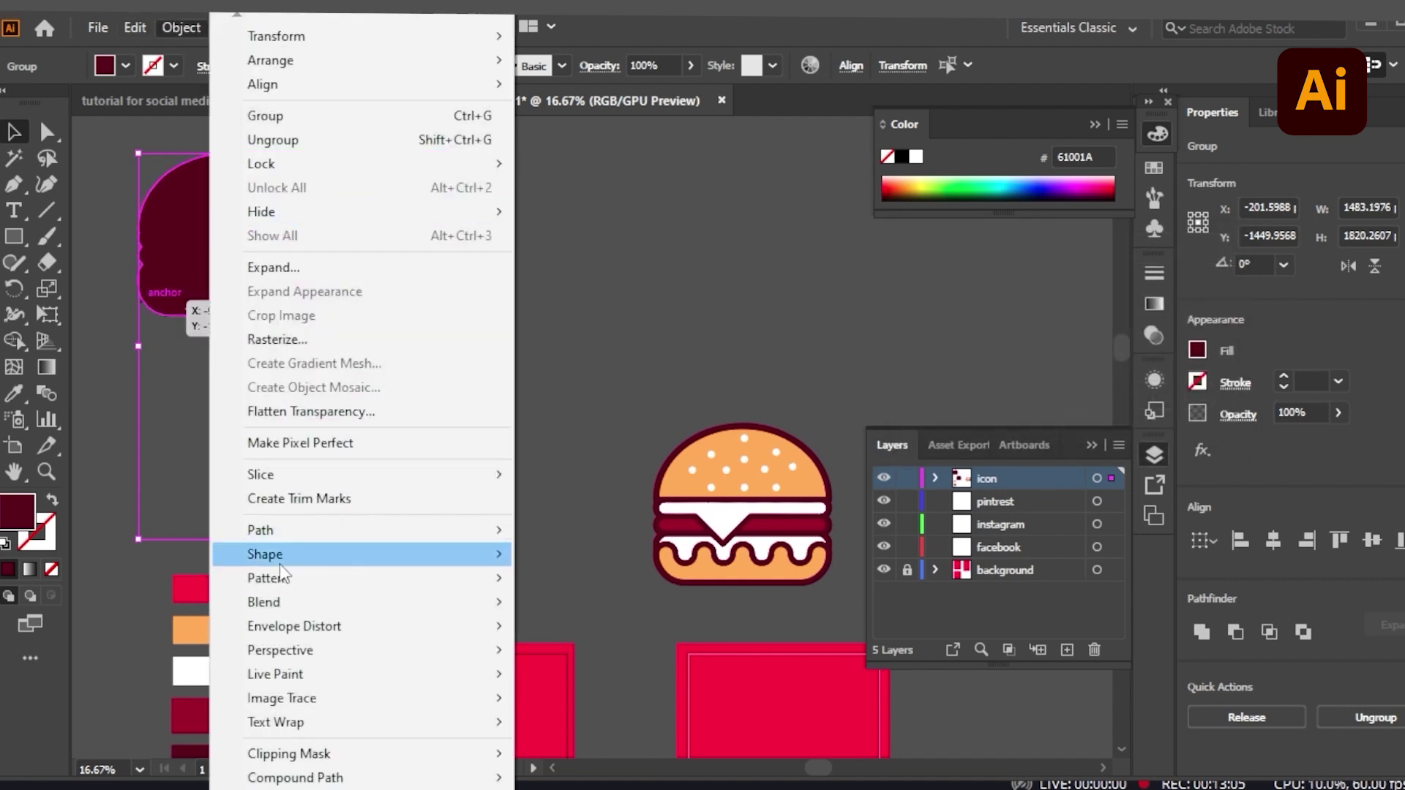
mouse_move(283, 602)
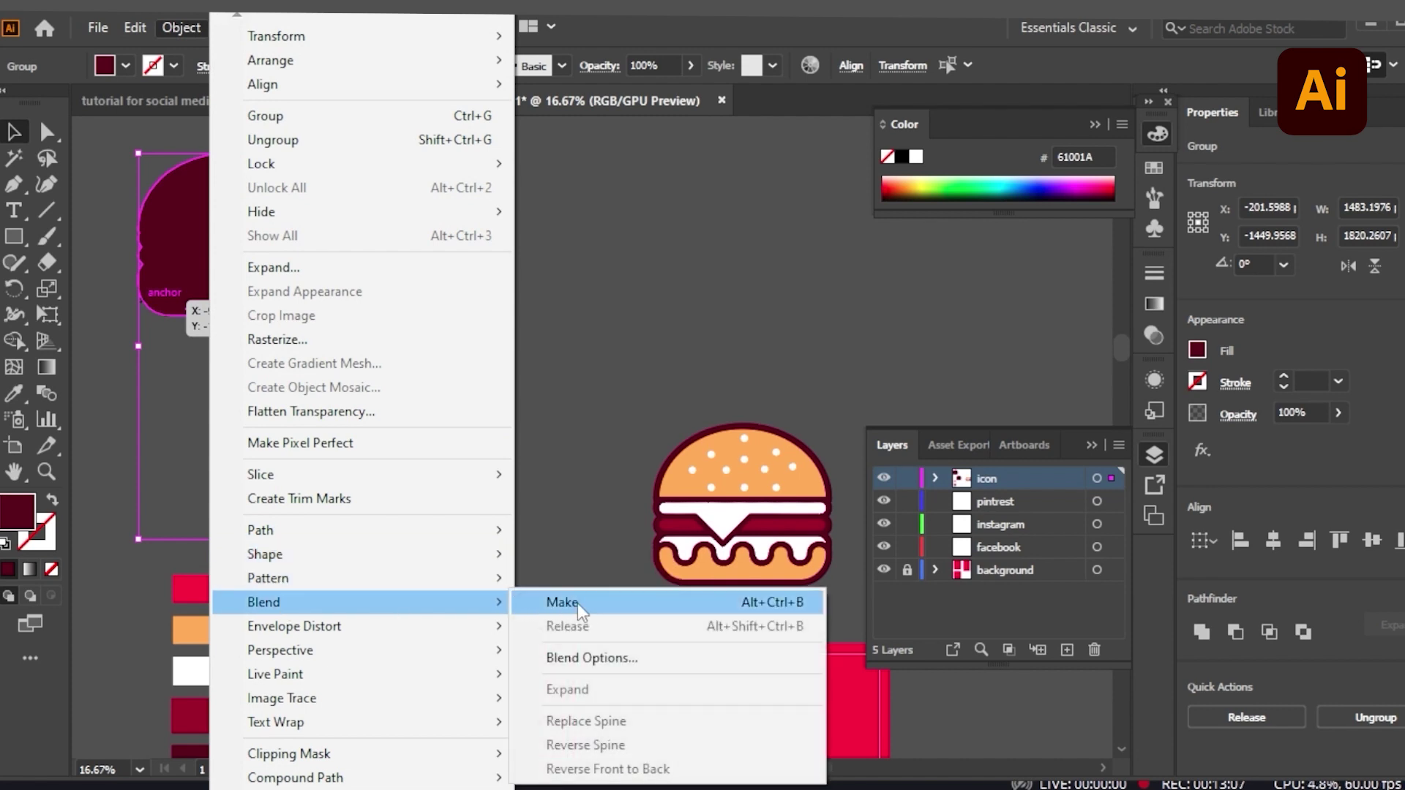
click(577, 603)
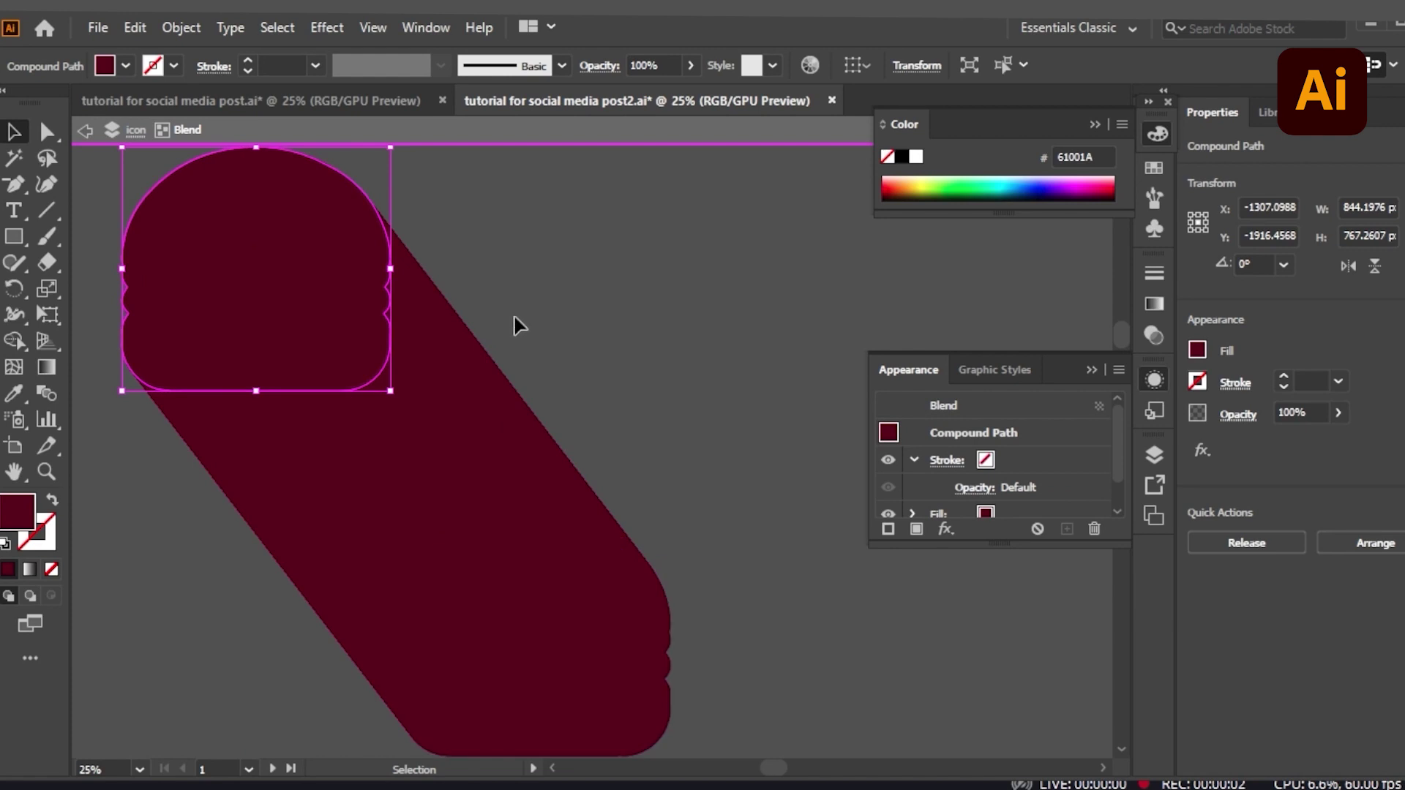
click(550, 353)
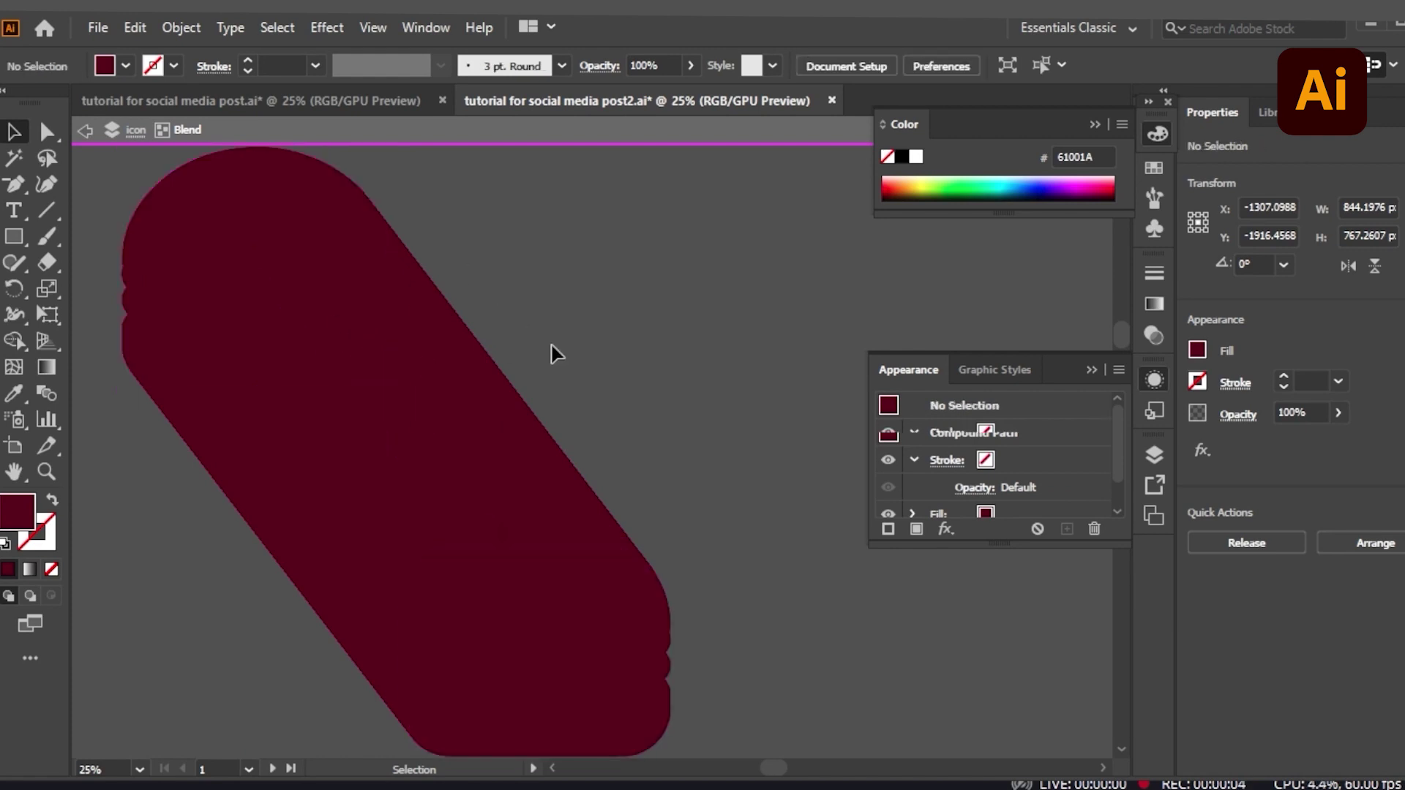
right_click(554, 346)
click(417, 330)
click(417, 329)
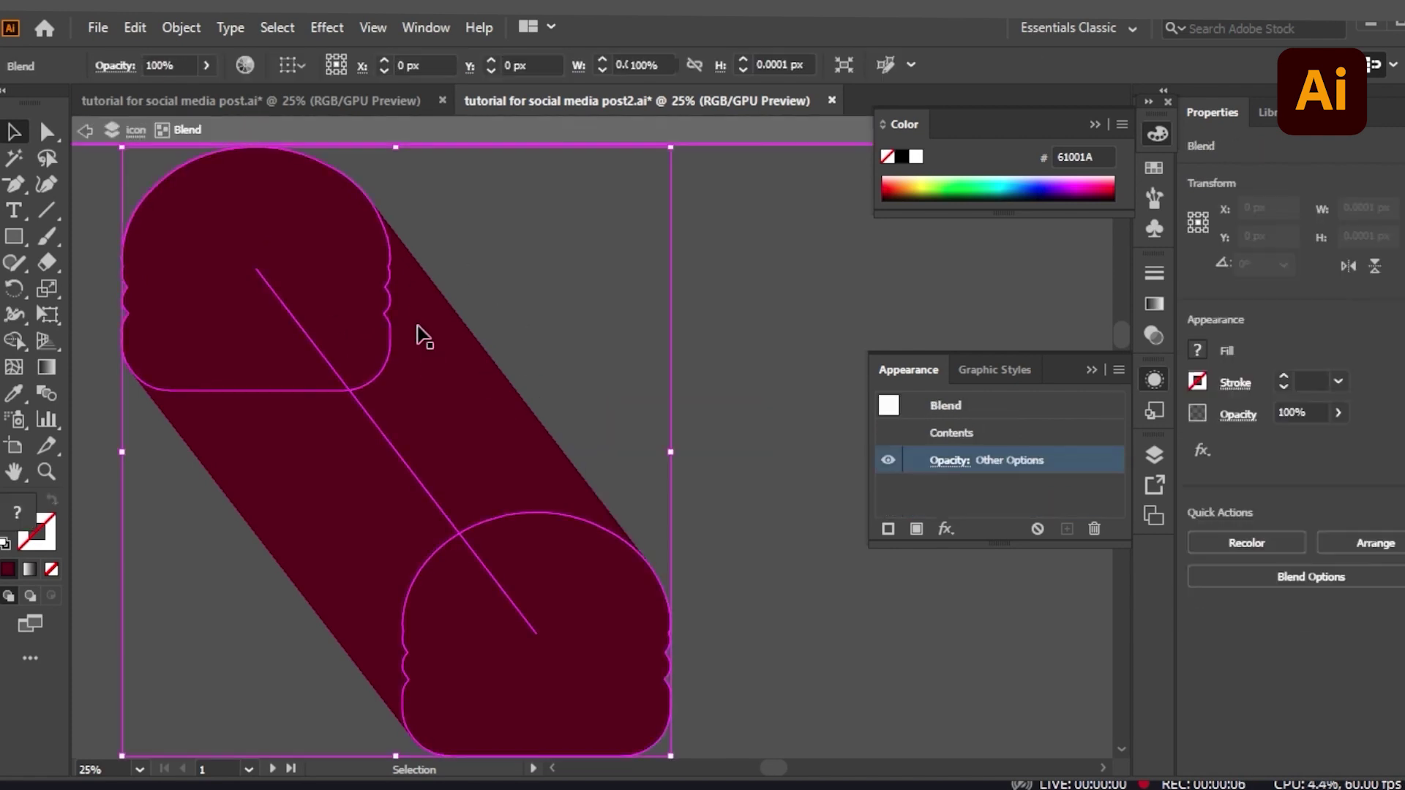
click(695, 525)
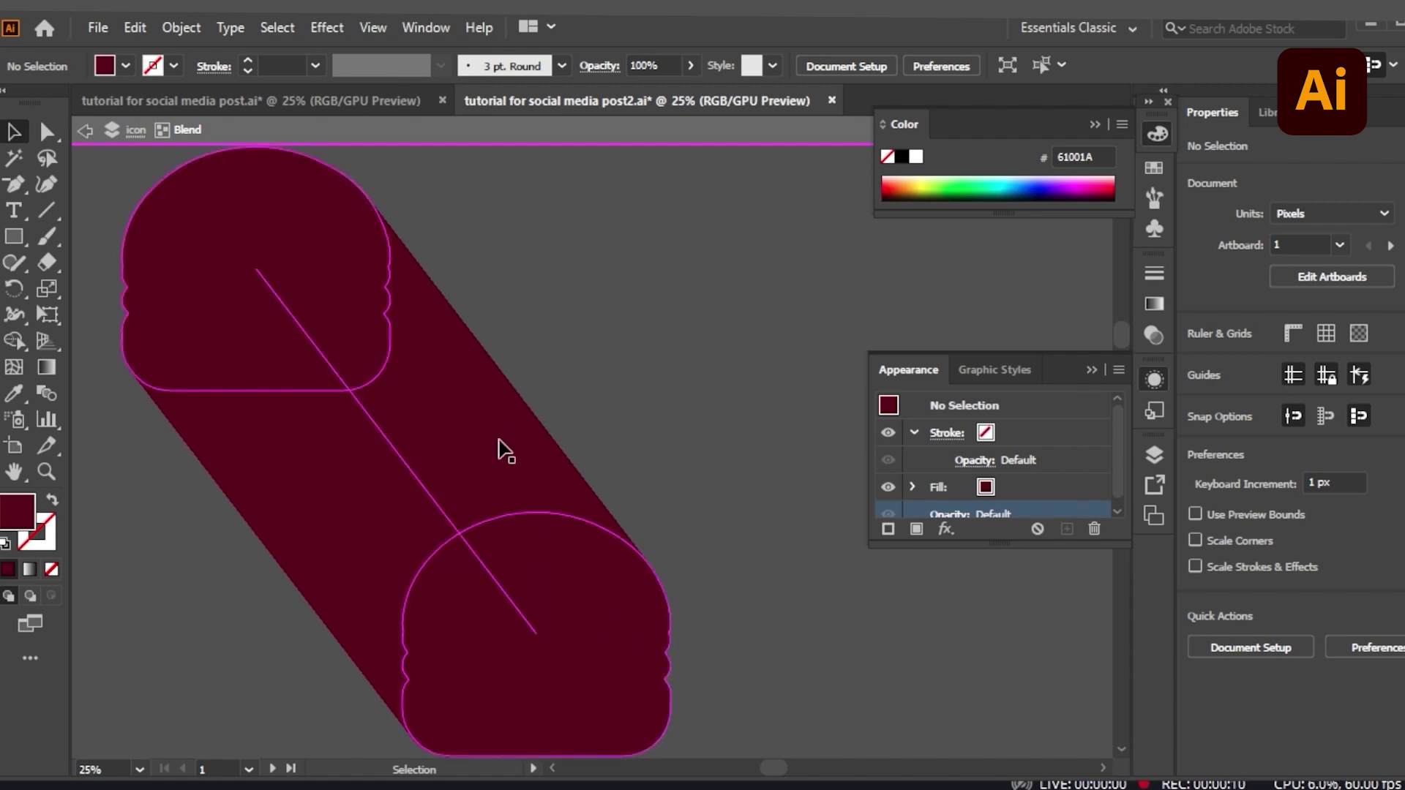
- Reduce the opacity of the blend's lower silhouette to 29% in its appearance settings
click(555, 618)
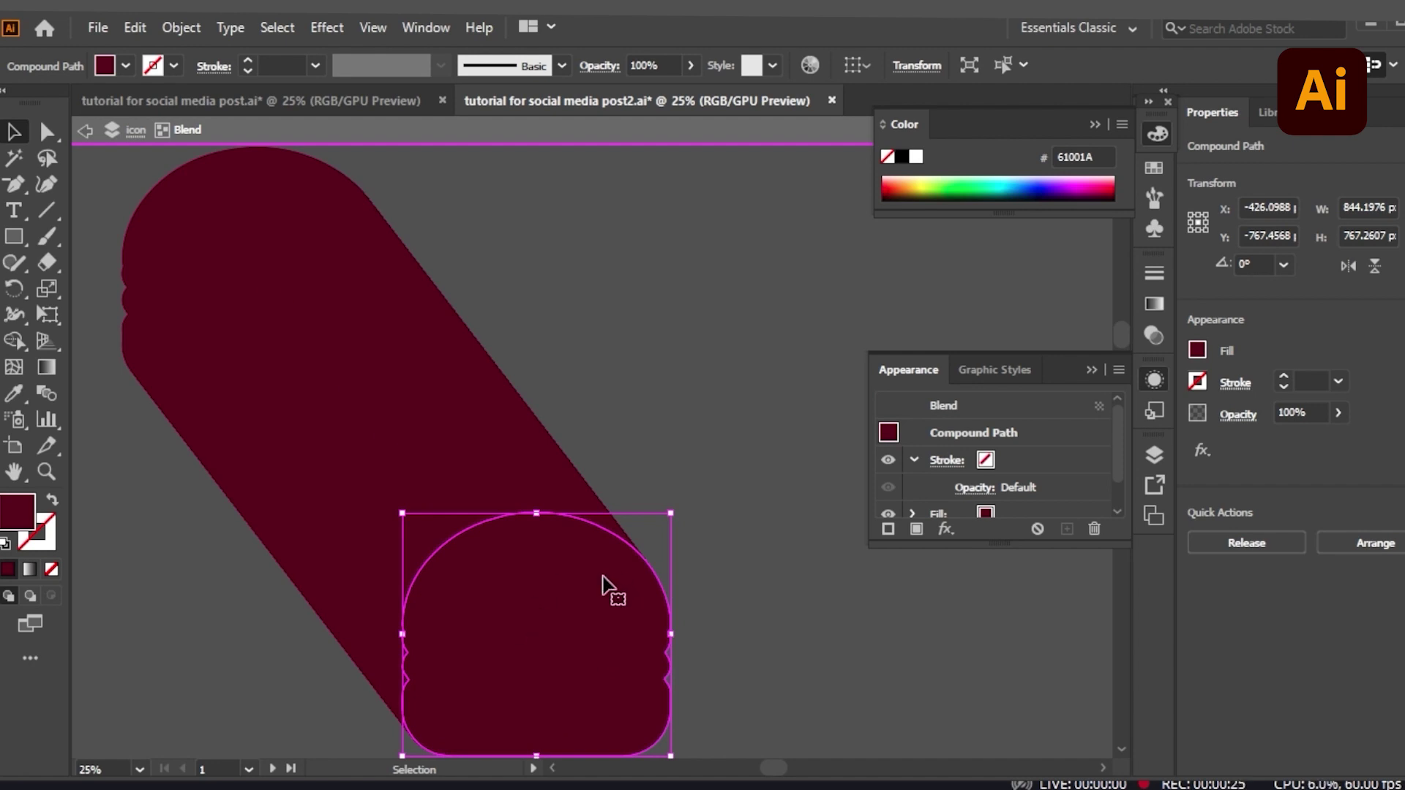
click(420, 22)
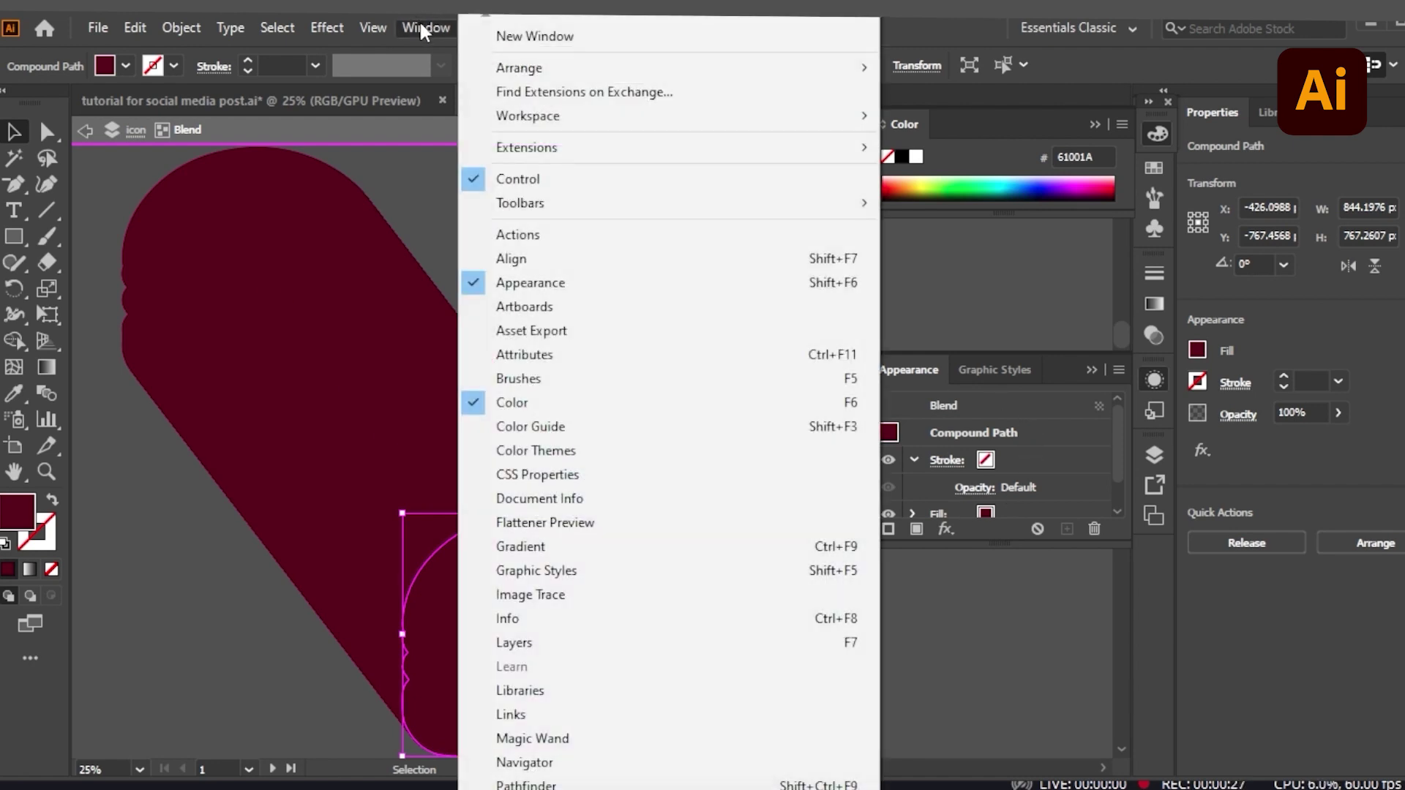
click(537, 282)
click(426, 27)
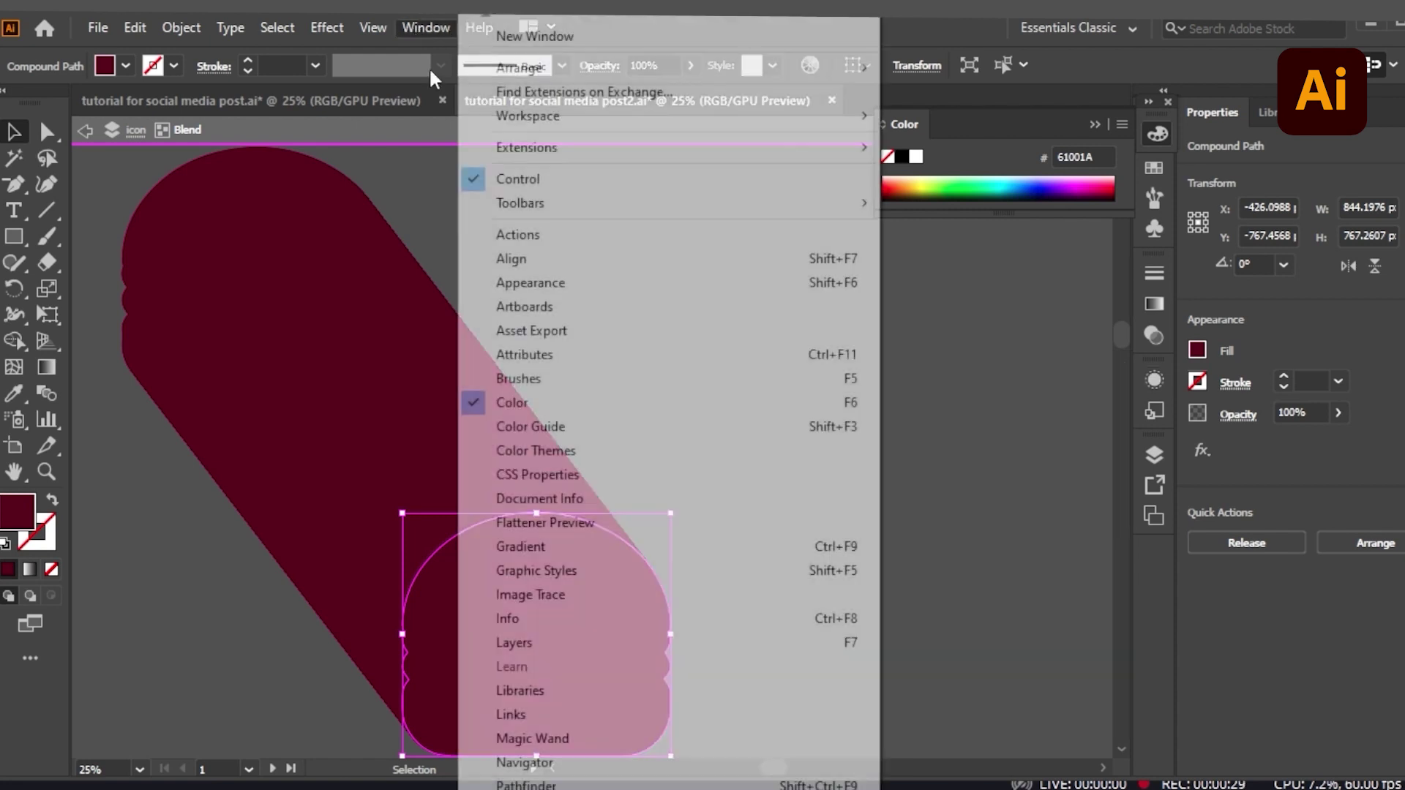
click(536, 285)
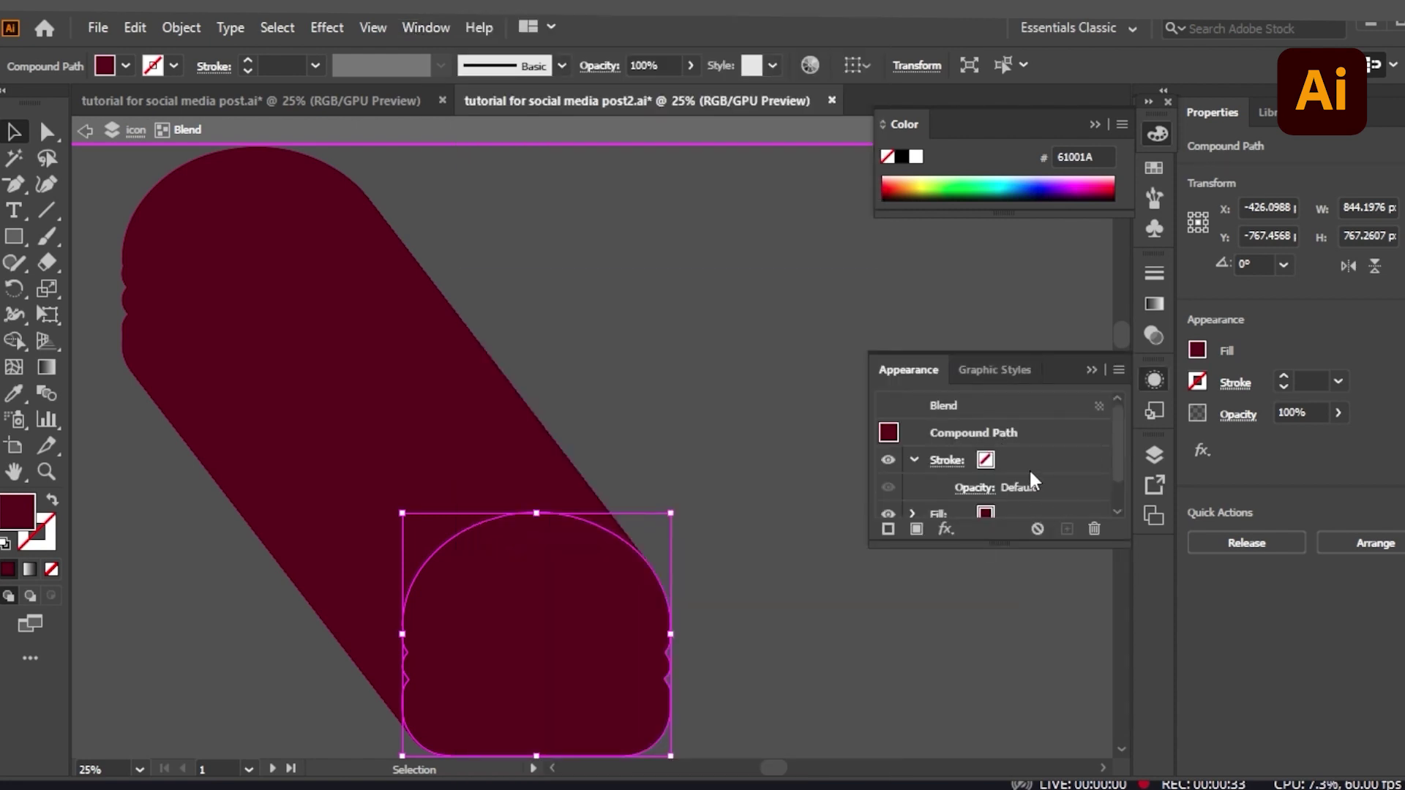
scroll(1035, 461, down, 1)
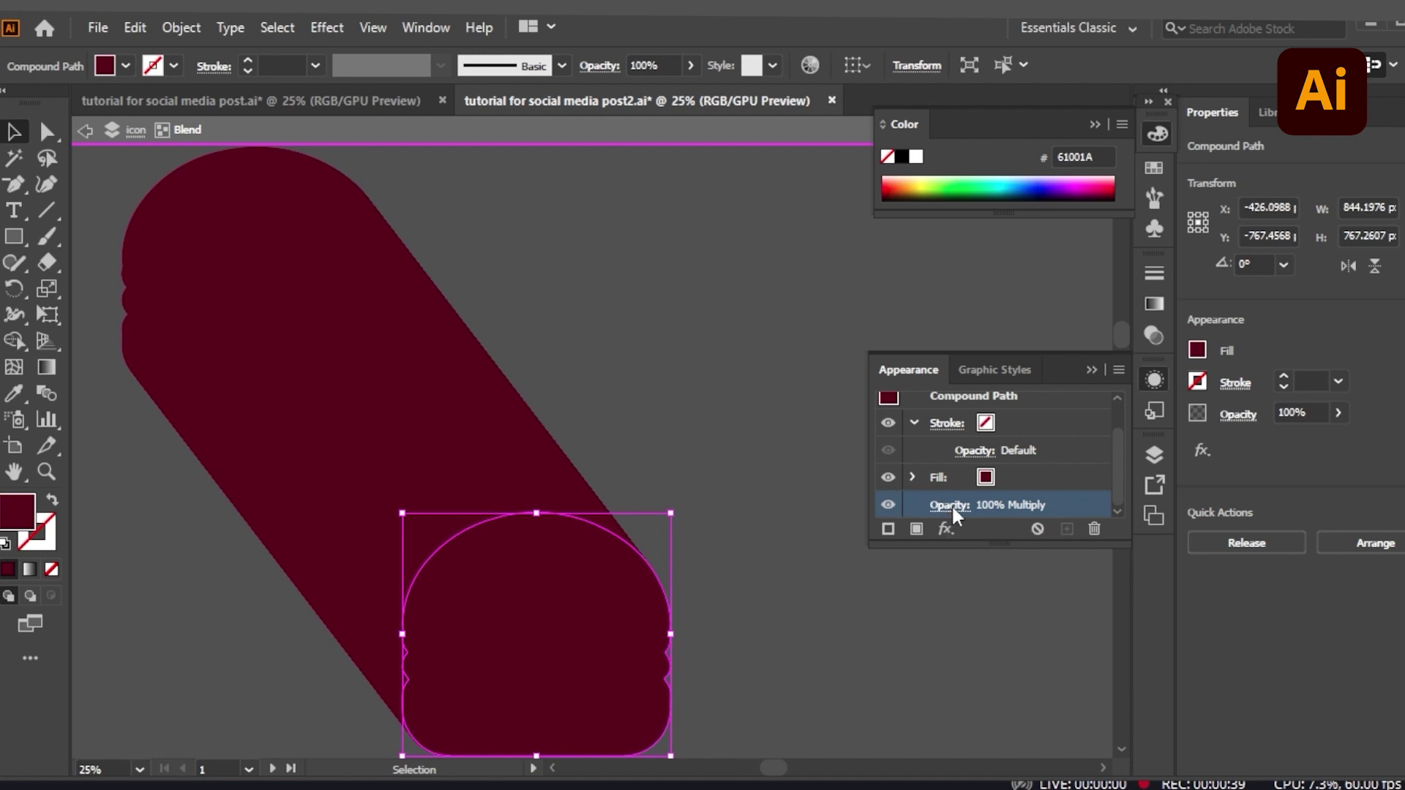
click(986, 517)
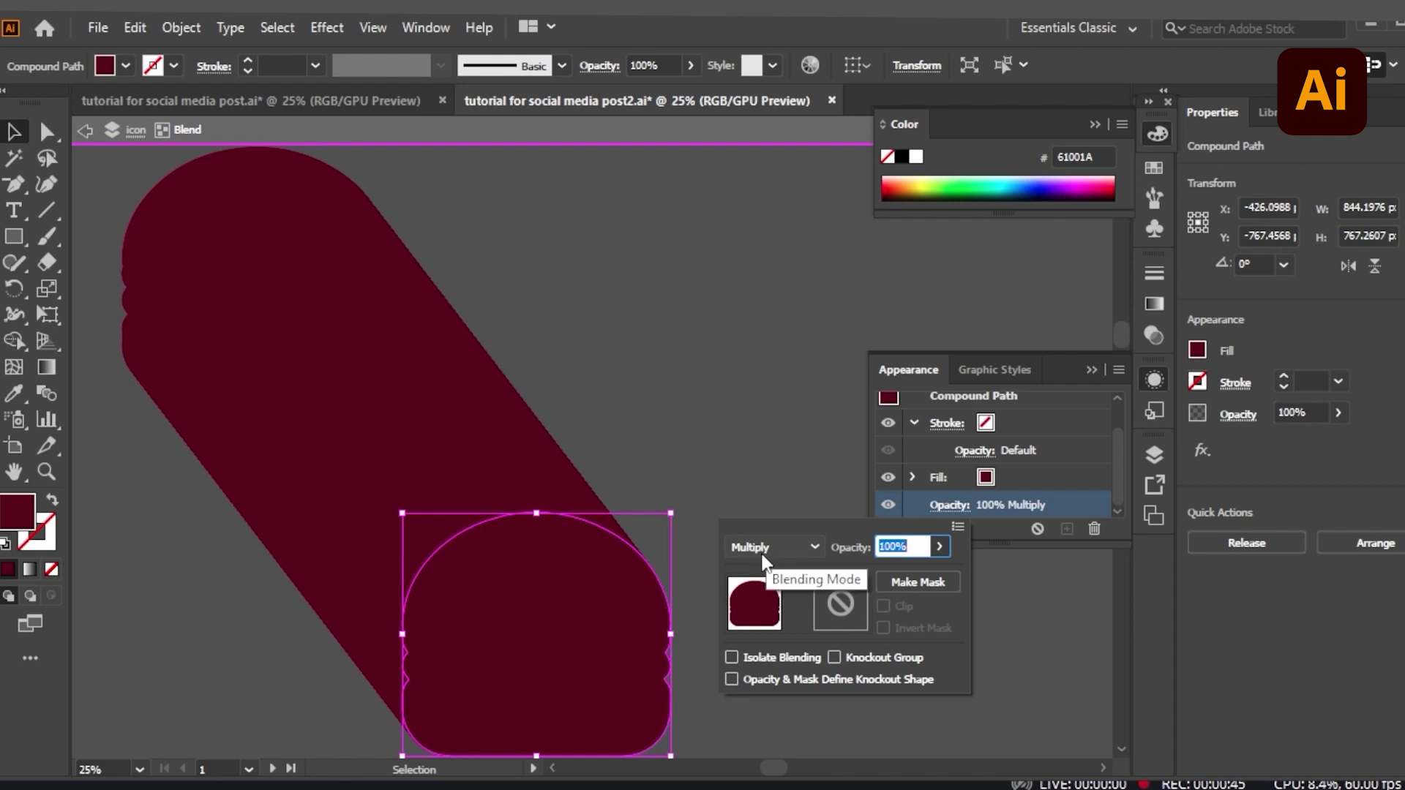
click(939, 547)
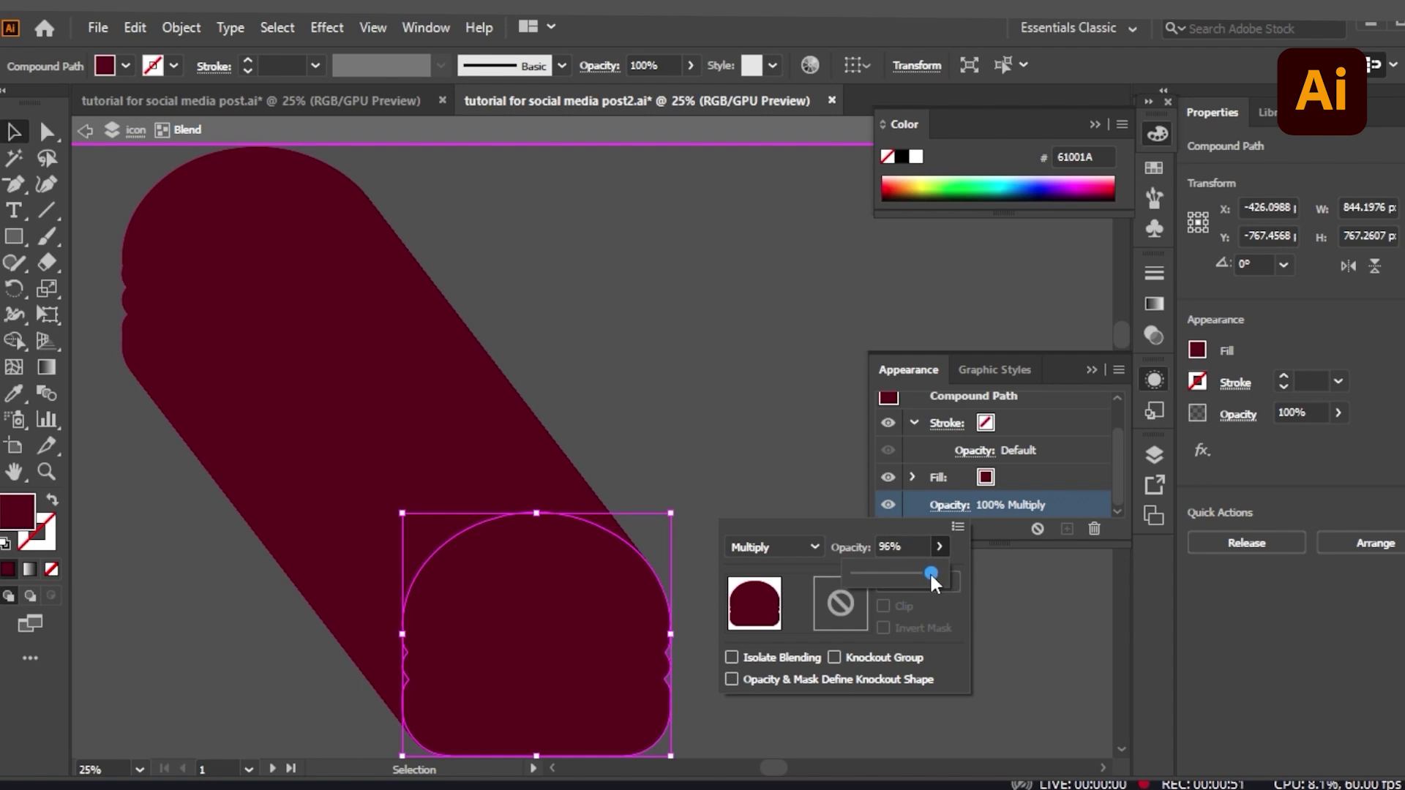
drag(929, 573, 886, 578)
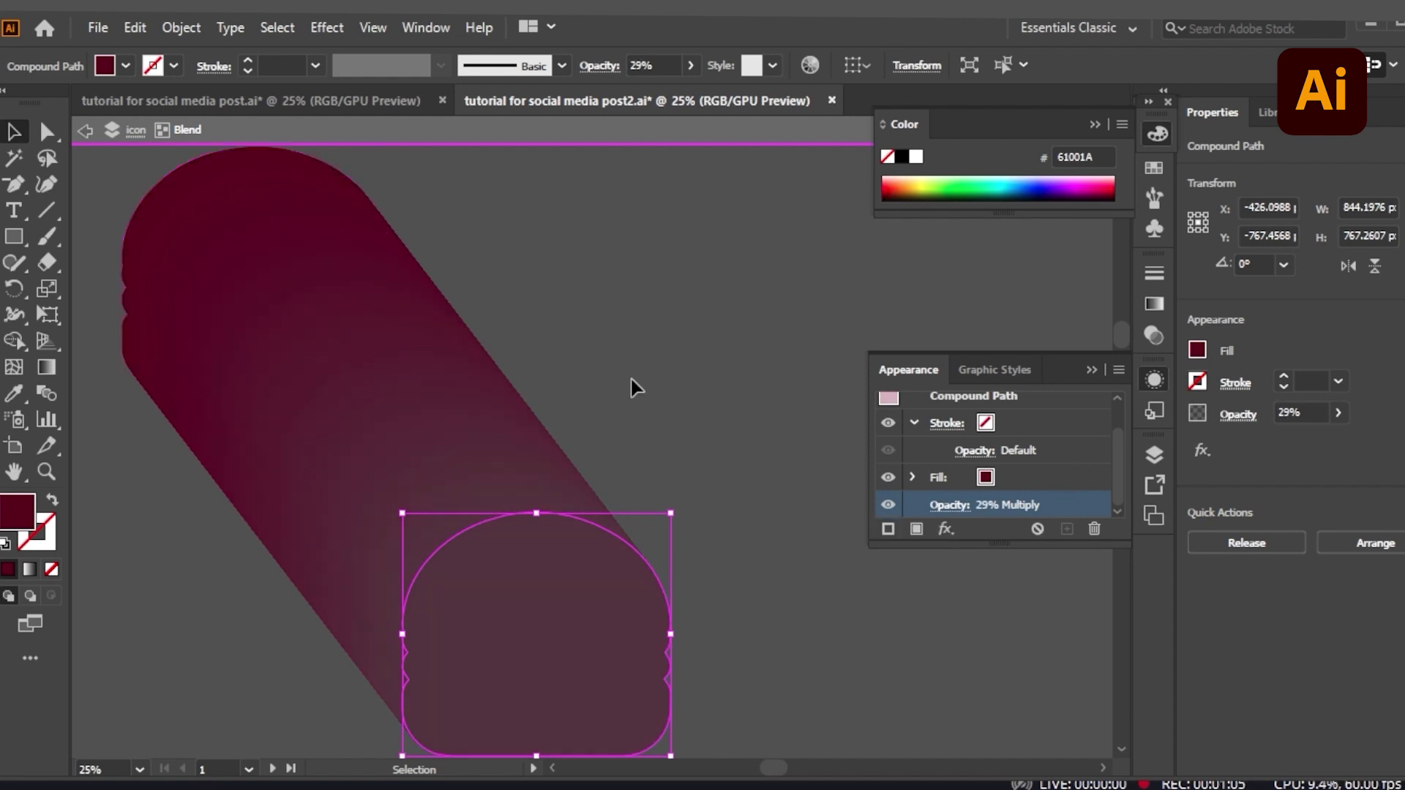
- Deselect the lower silhouette and exit isolation mode on the blend
click(655, 355)
right_click(672, 275)
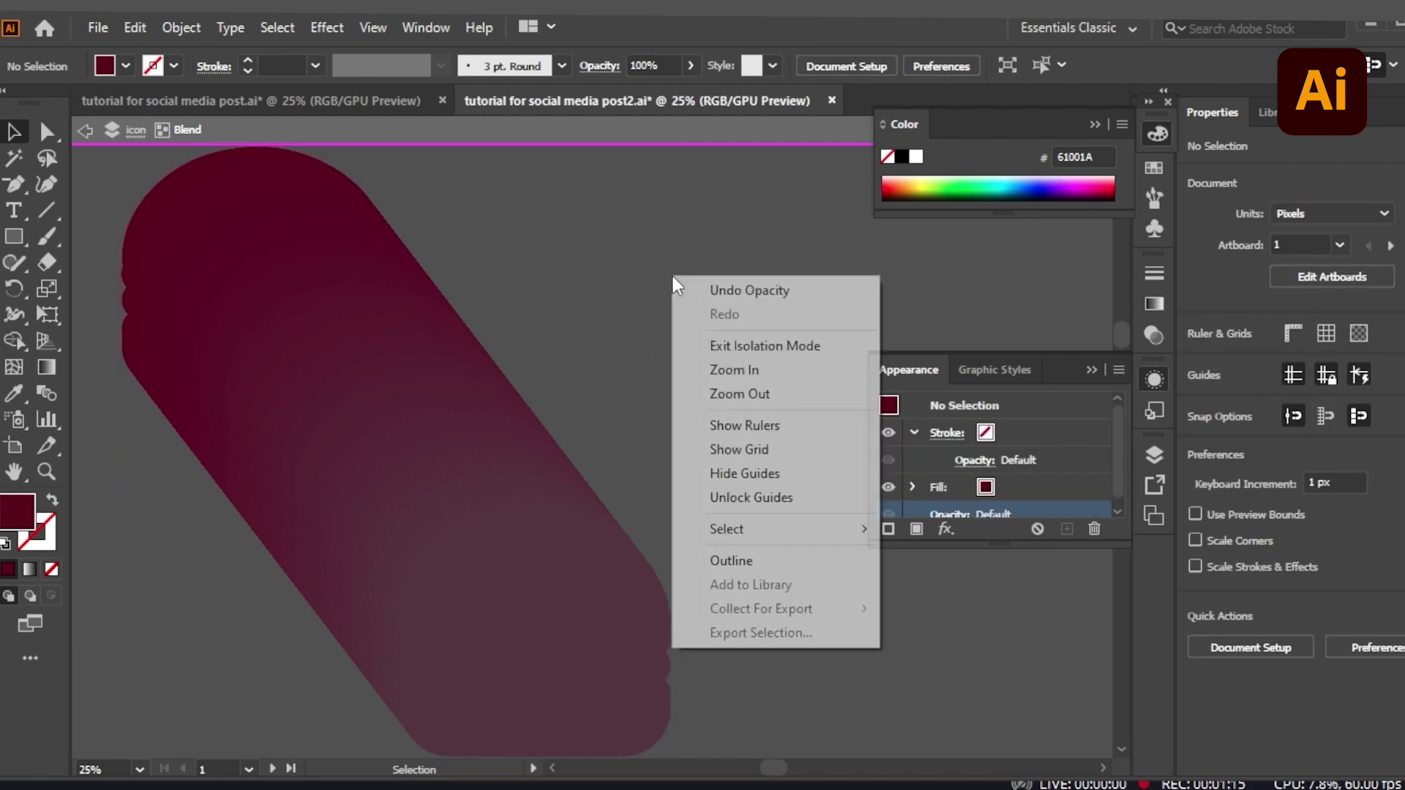
click(760, 355)
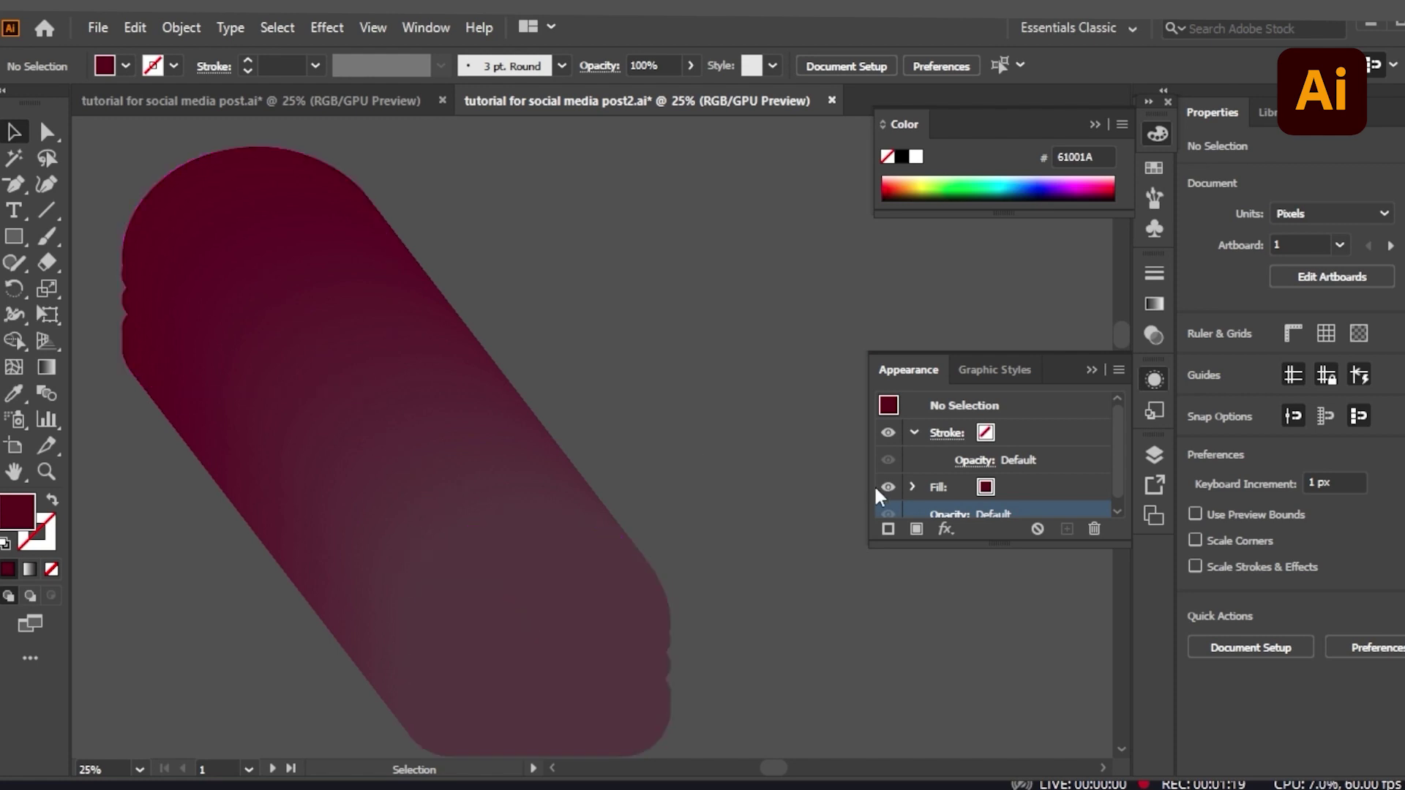
- Place the burger icon over the blend's upper silhouette and bring the icon to the front
key(ctrl+minus)
key(ctrl+minus)
key(ctrl+minus)
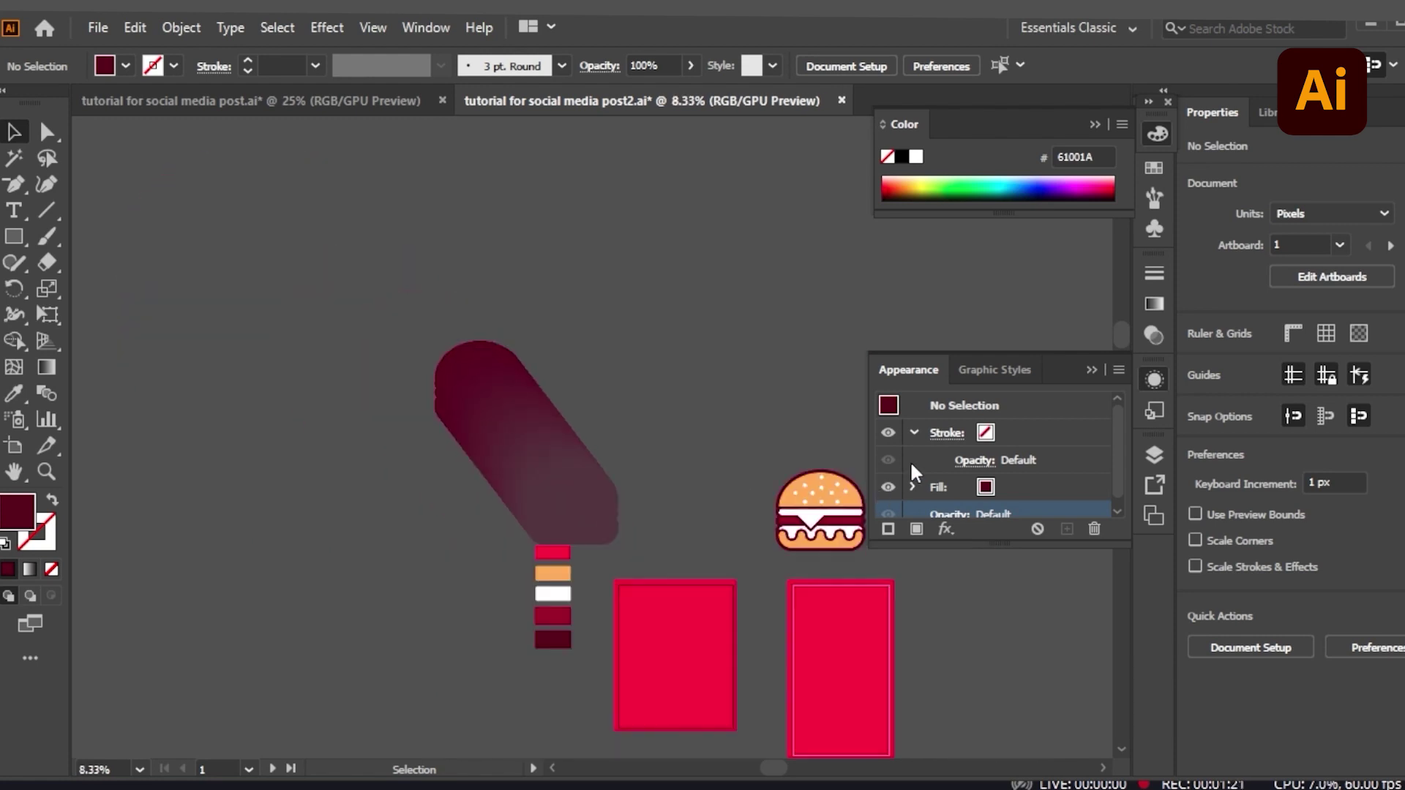
click(540, 441)
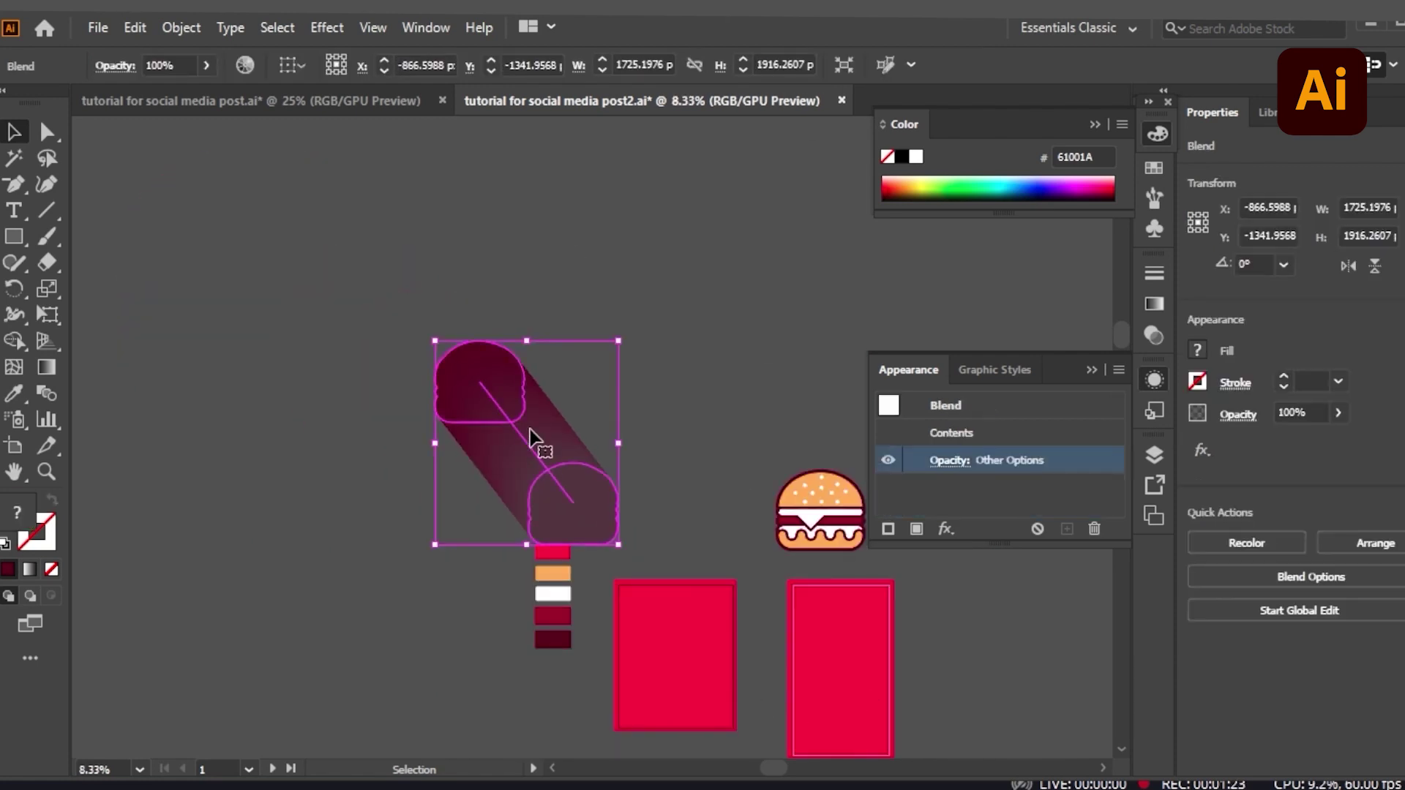
click(819, 512)
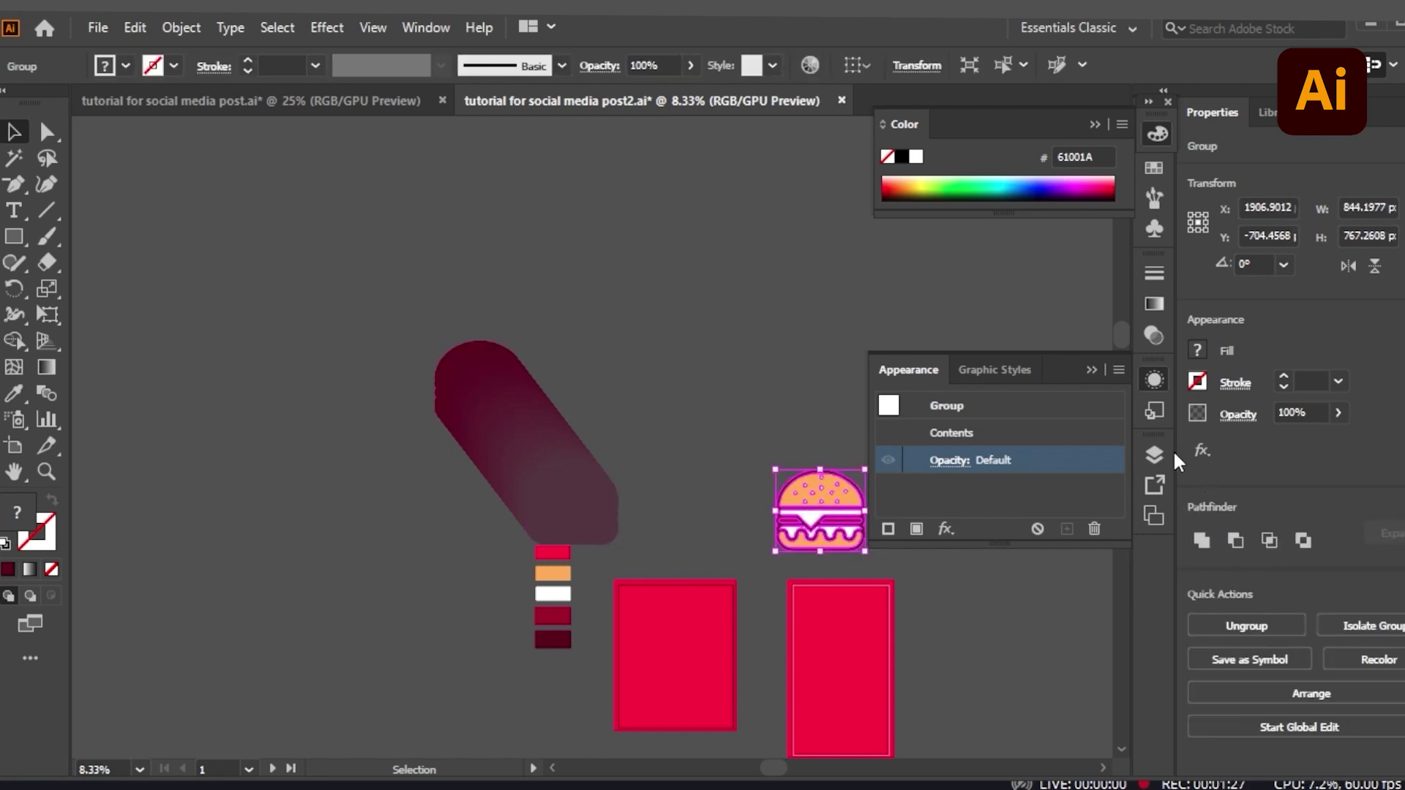
key(F7)
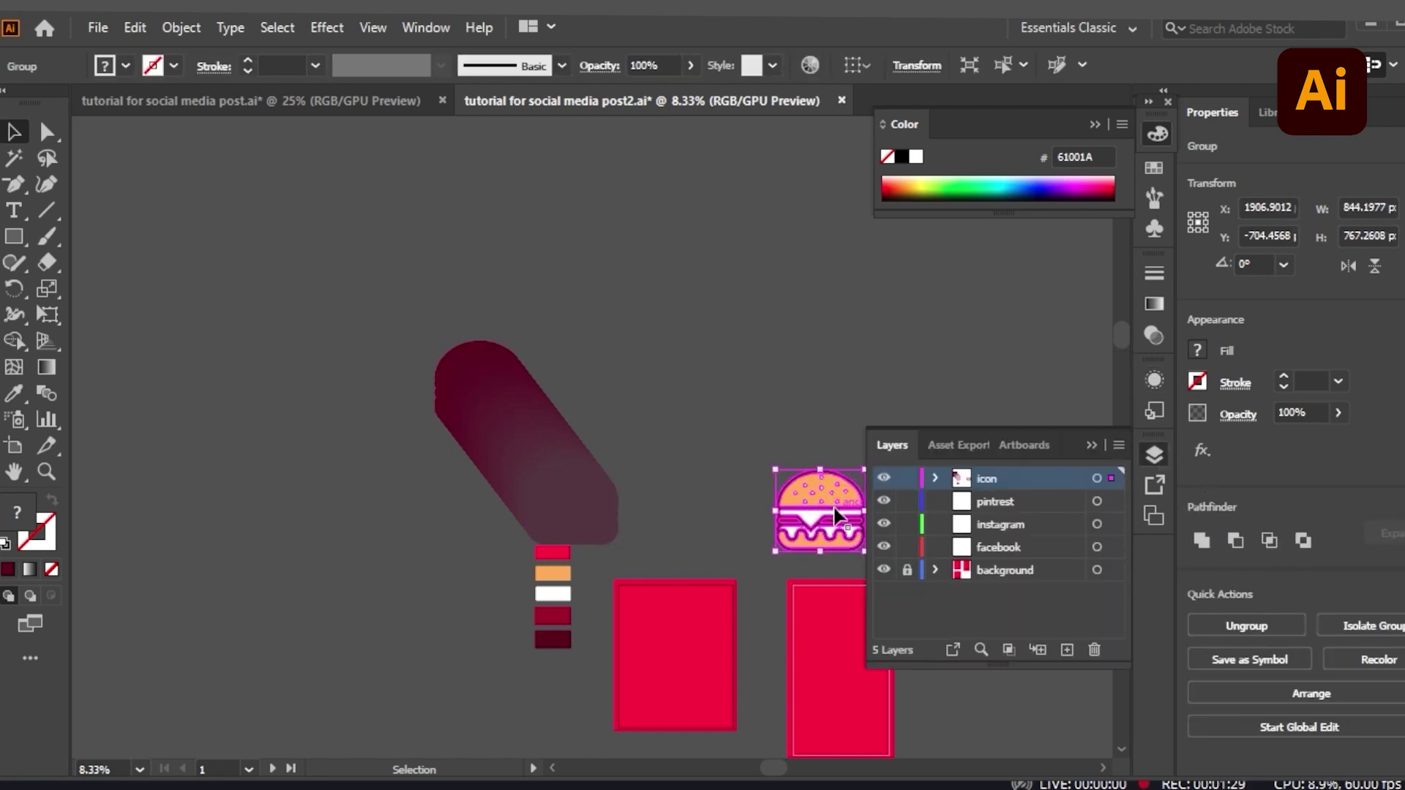
drag(829, 505, 497, 390)
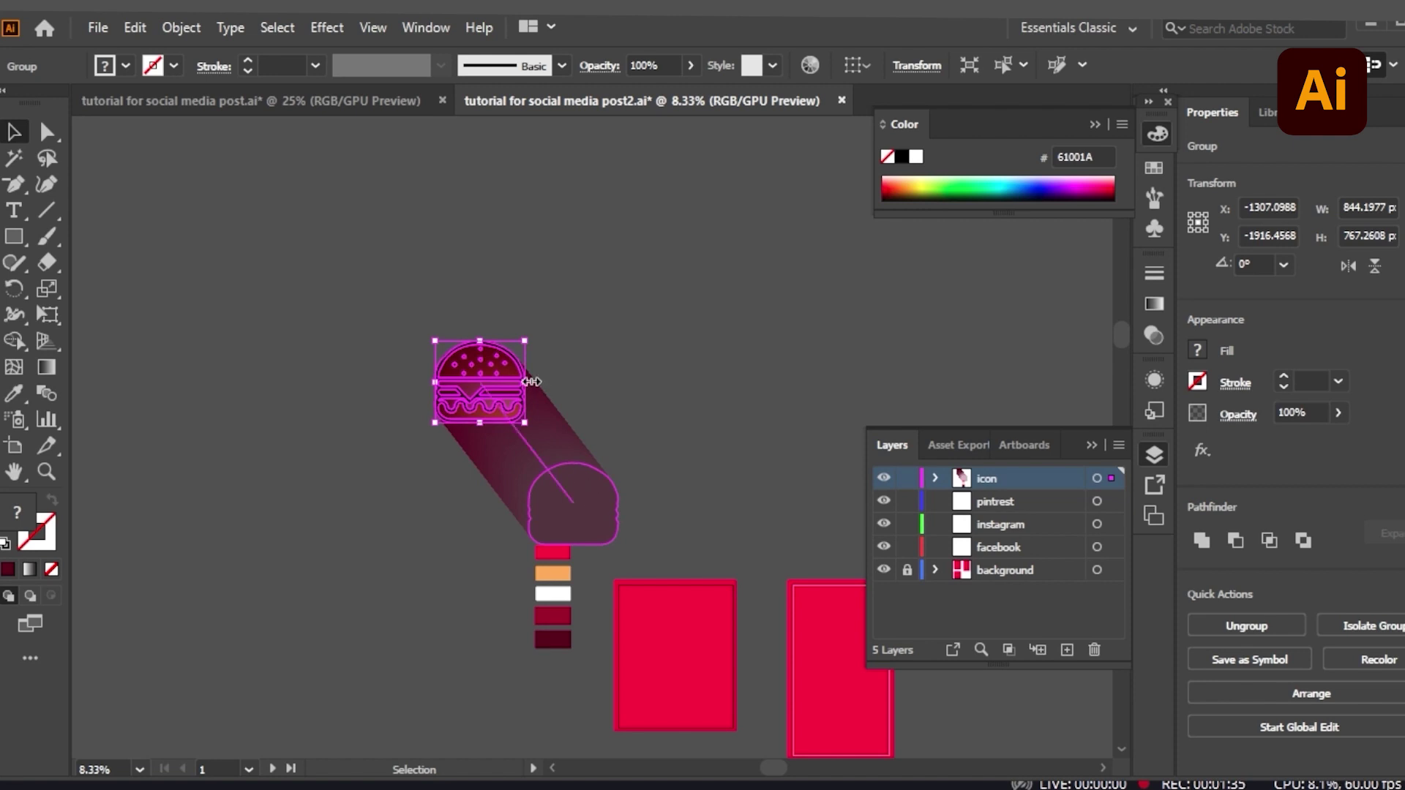
right_click(484, 410)
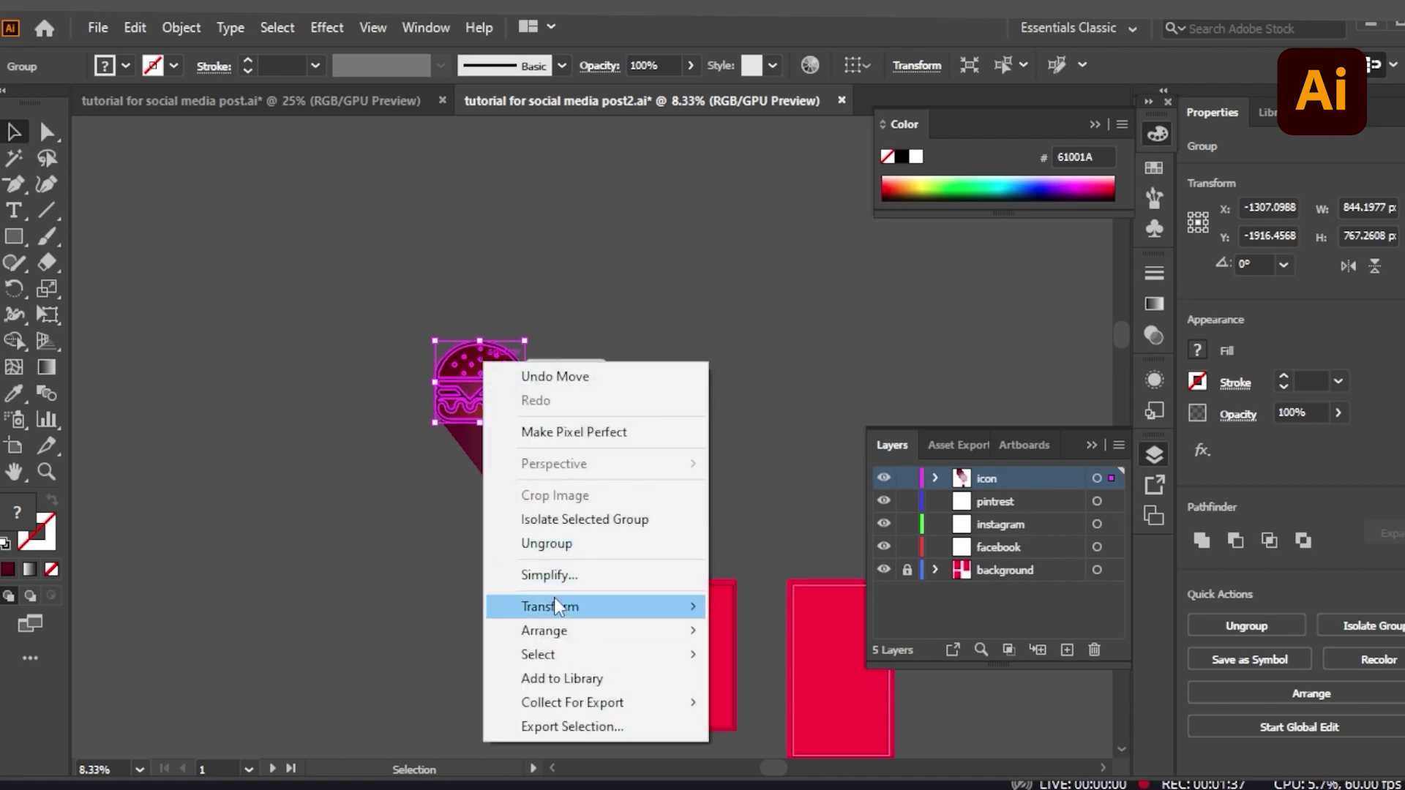
mouse_move(538, 630)
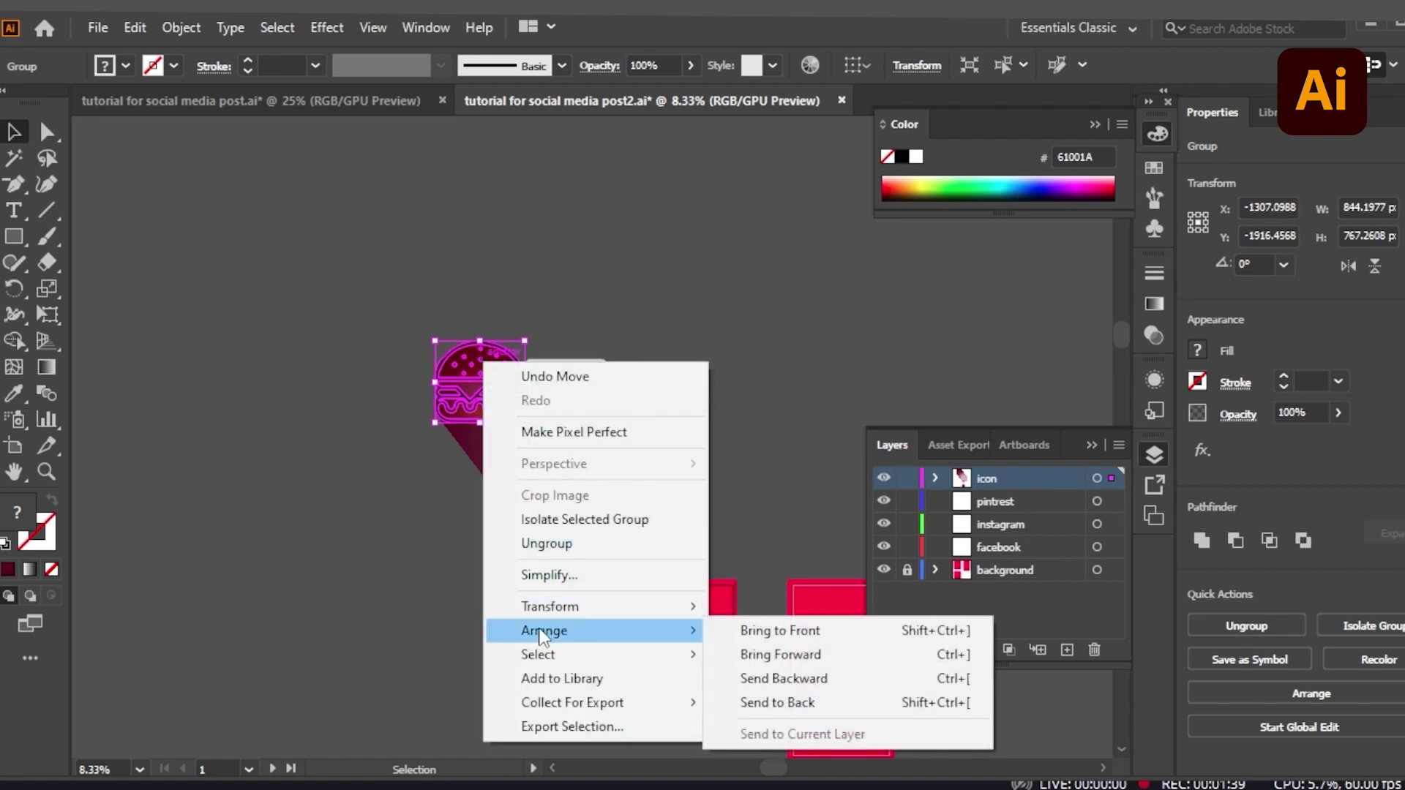
click(788, 642)
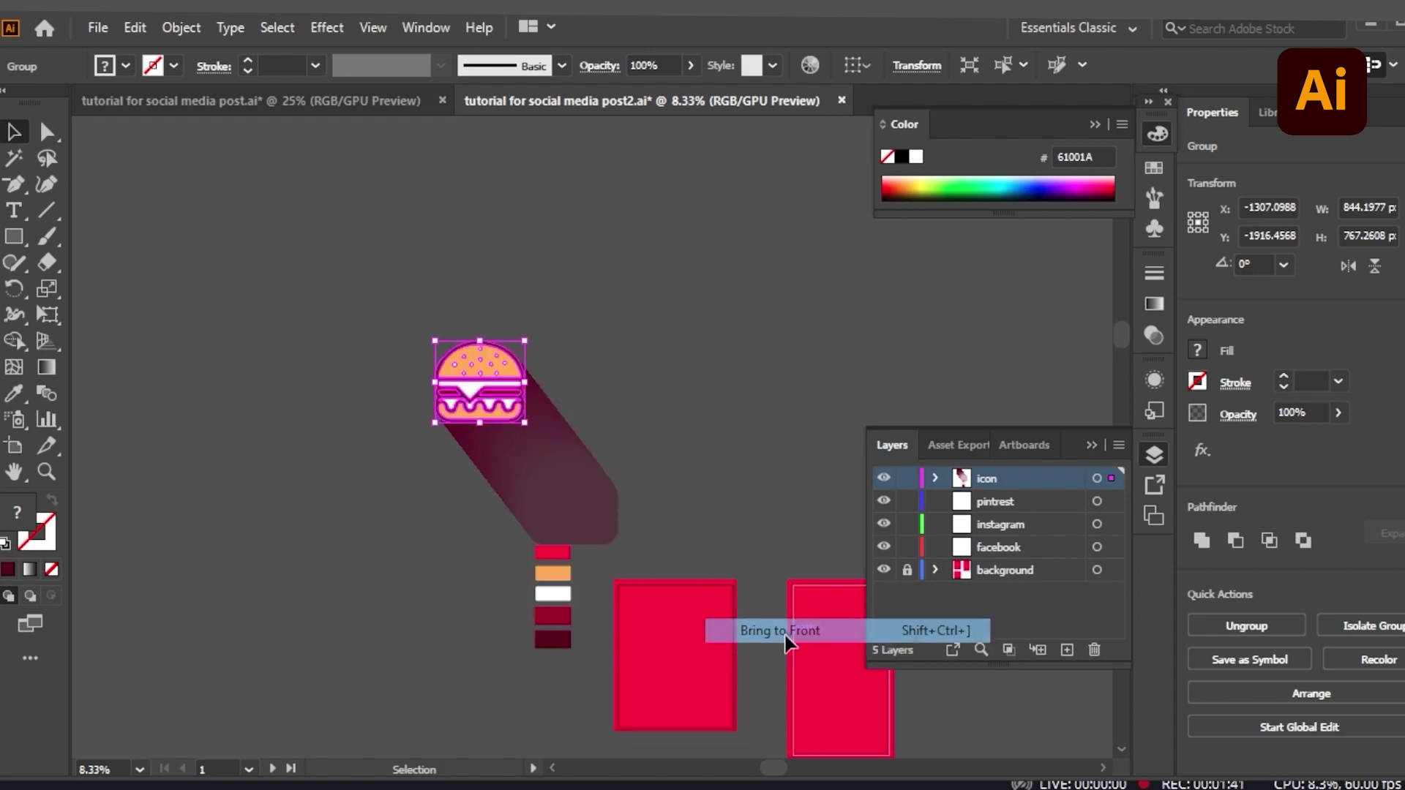
- Scale the burger and its long shadow down to about 971 × 1079 px and move them onto the artboard beside the swatches
drag(389, 345, 663, 535)
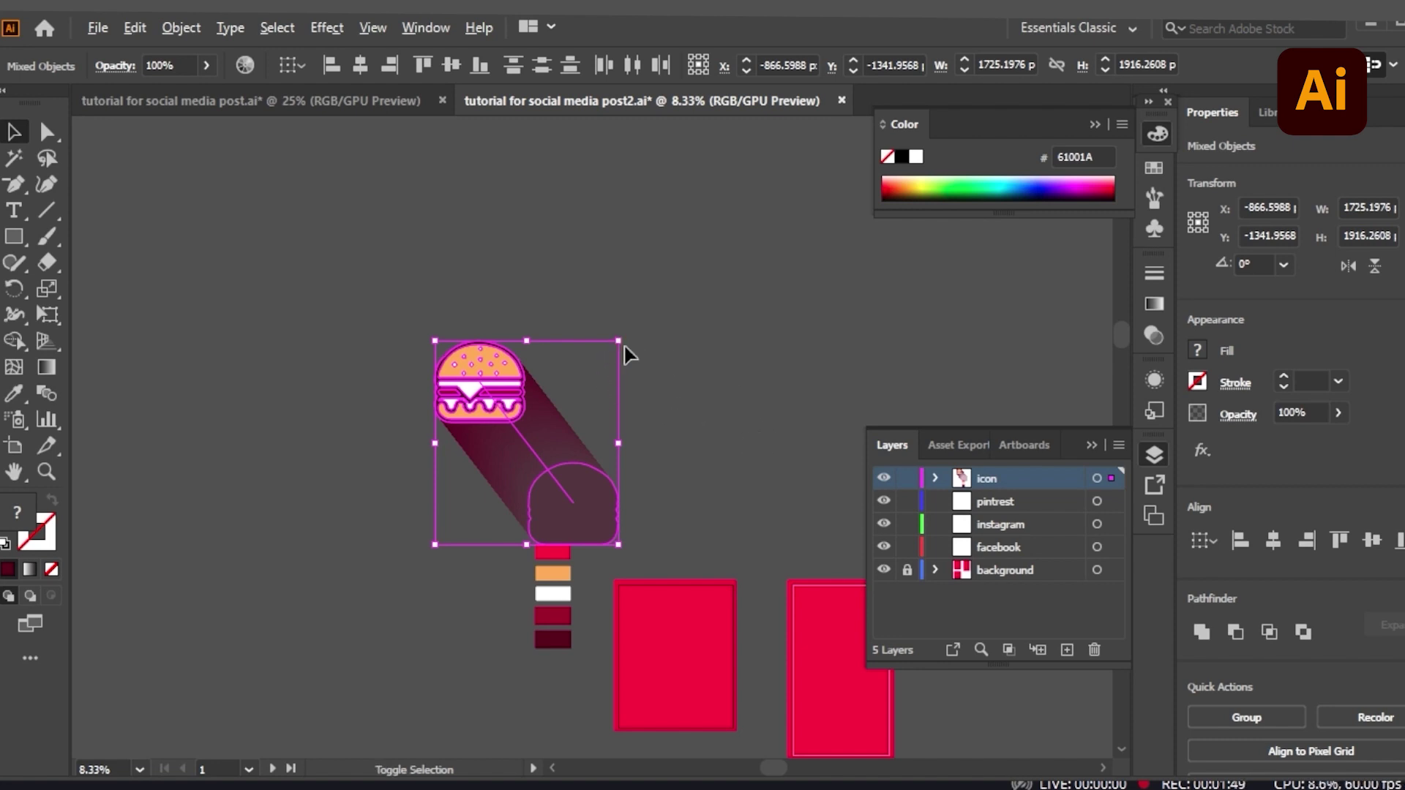
drag(622, 341, 595, 368)
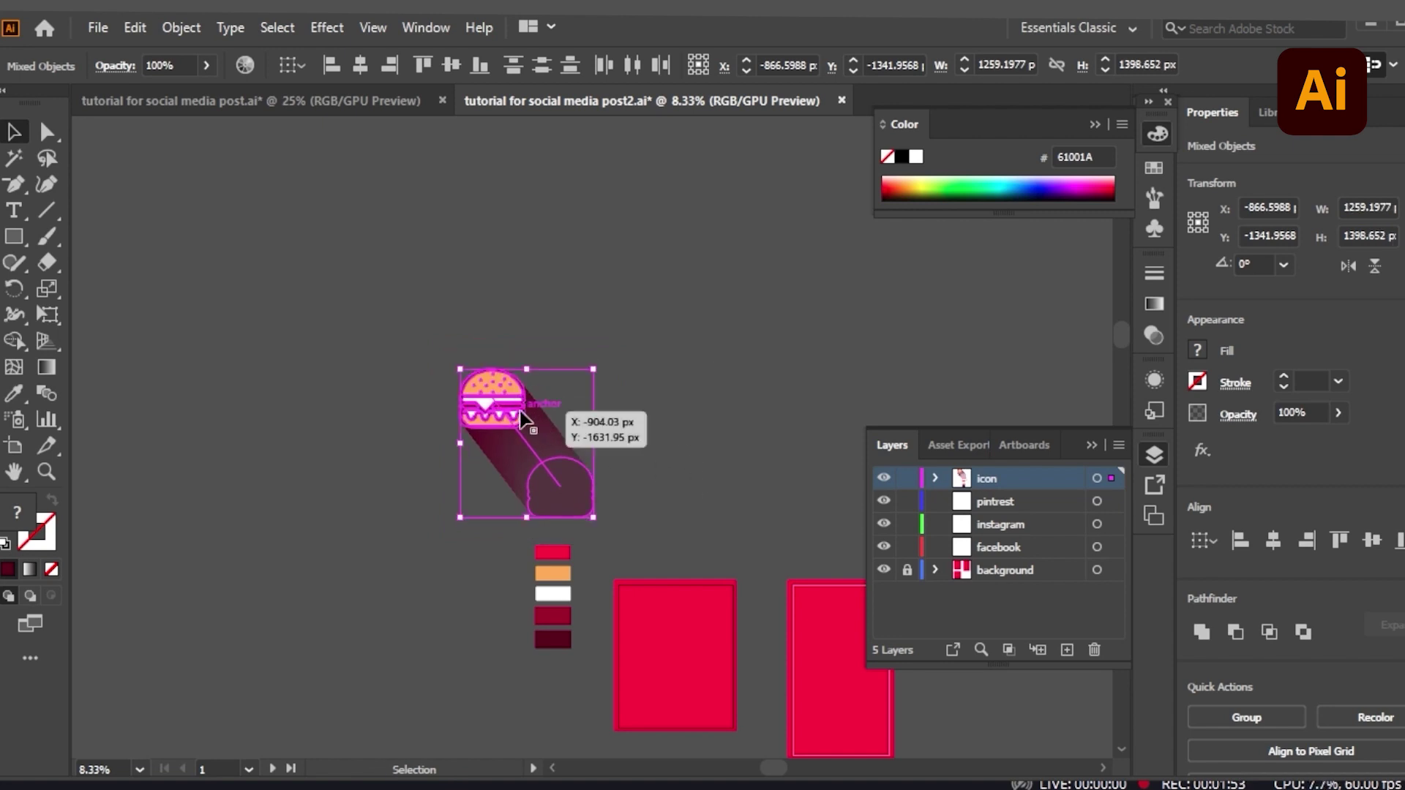
drag(593, 369, 692, 641)
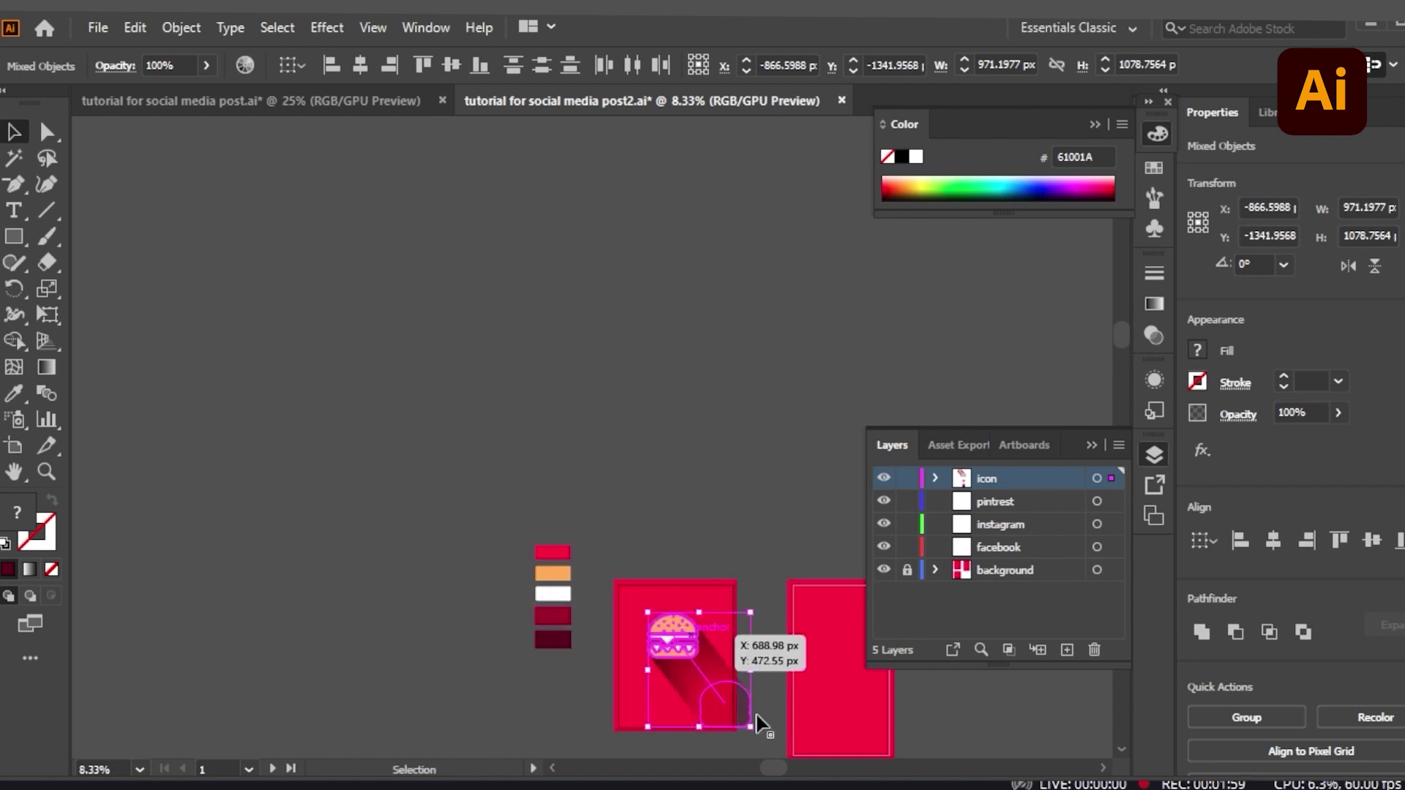
- Enlarge the burger and its shadow slightly, centre the burger on the artboard beside the swatches, and deselect them
scroll(769, 769, right, 1)
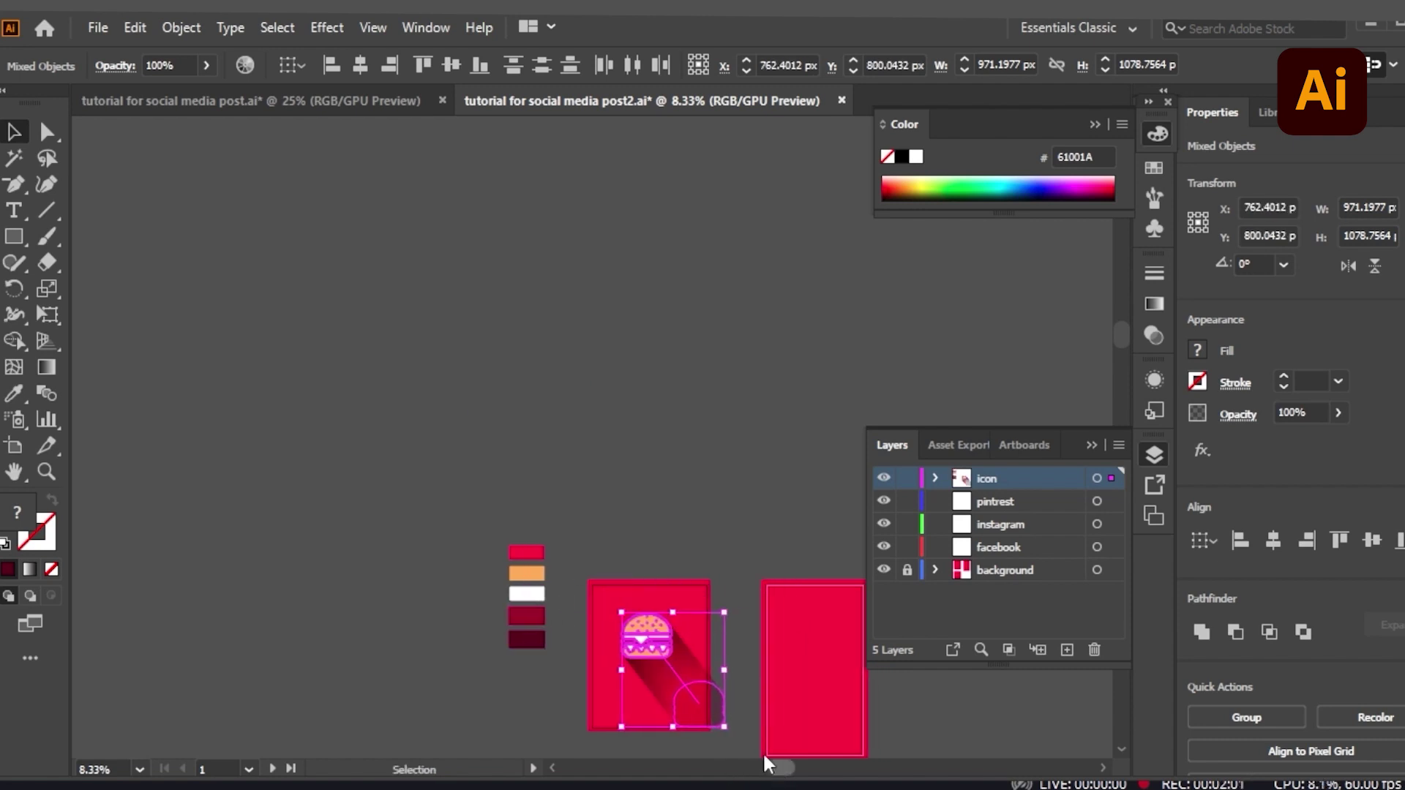
click(46, 472)
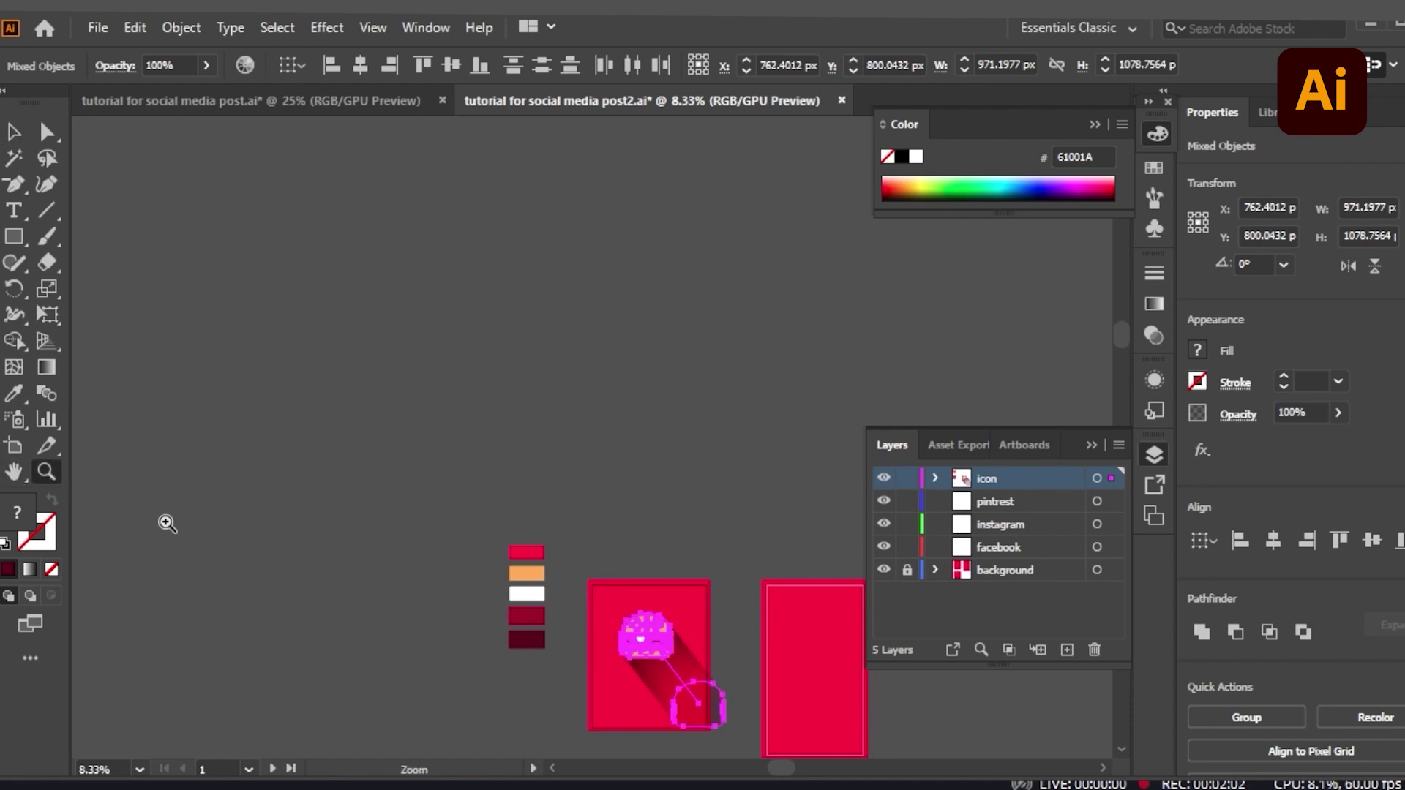
click(663, 651)
click(595, 437)
key(v)
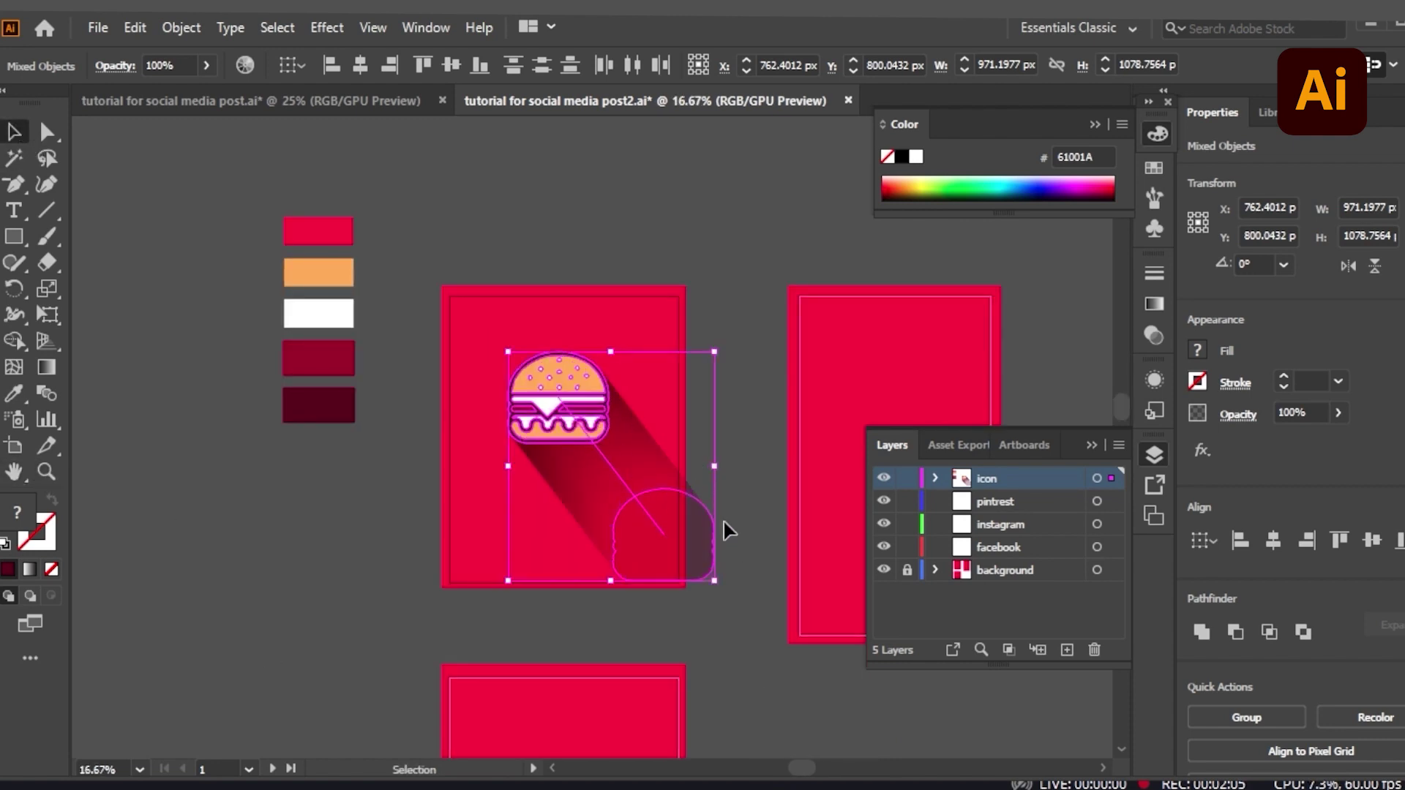
mouse_move(715, 352)
mouse_down()
mouse_move(734, 350)
mouse_move(724, 341)
mouse_up()
drag(593, 416, 565, 432)
click(709, 293)
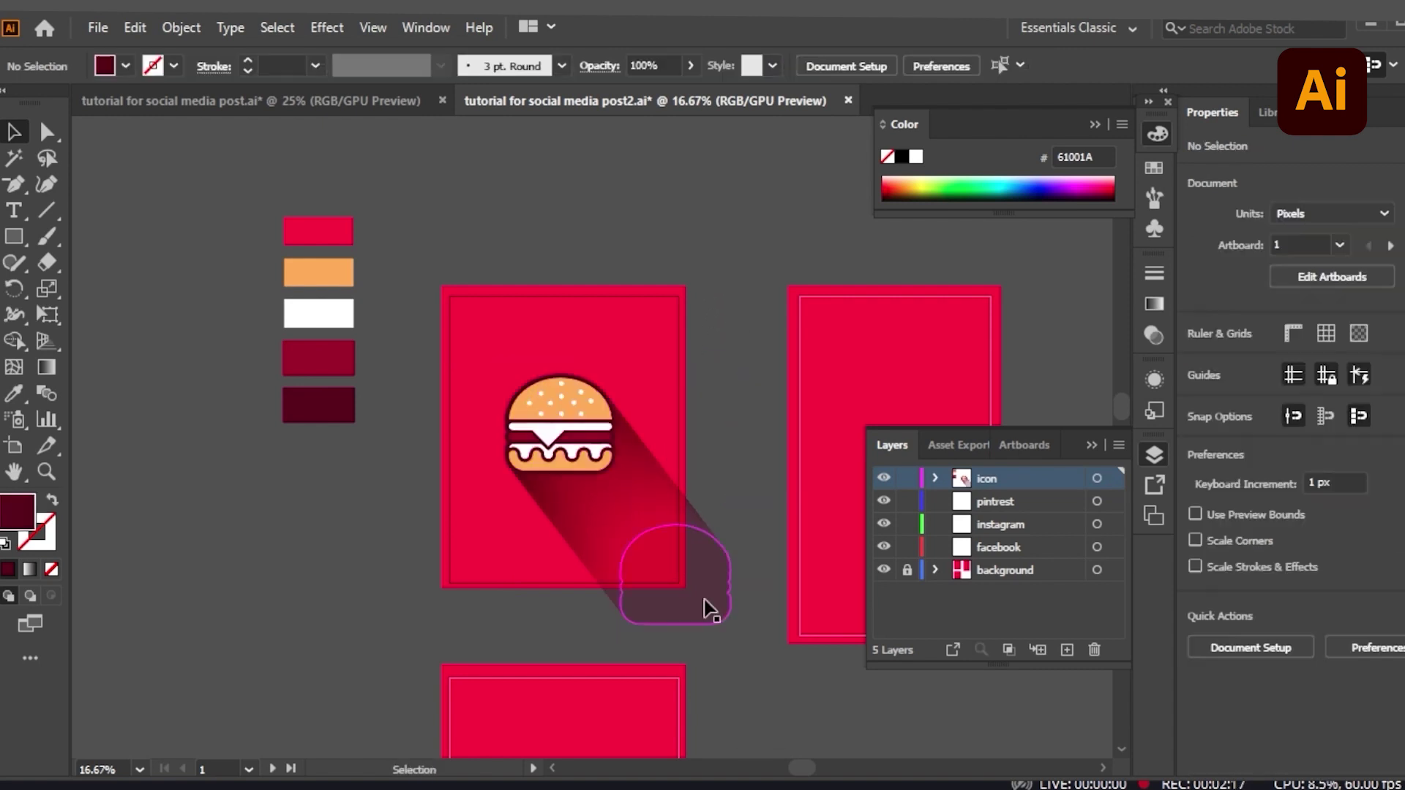
- Add a new layer above the icon layer and name it Typography
scroll(732, 658, up, 3)
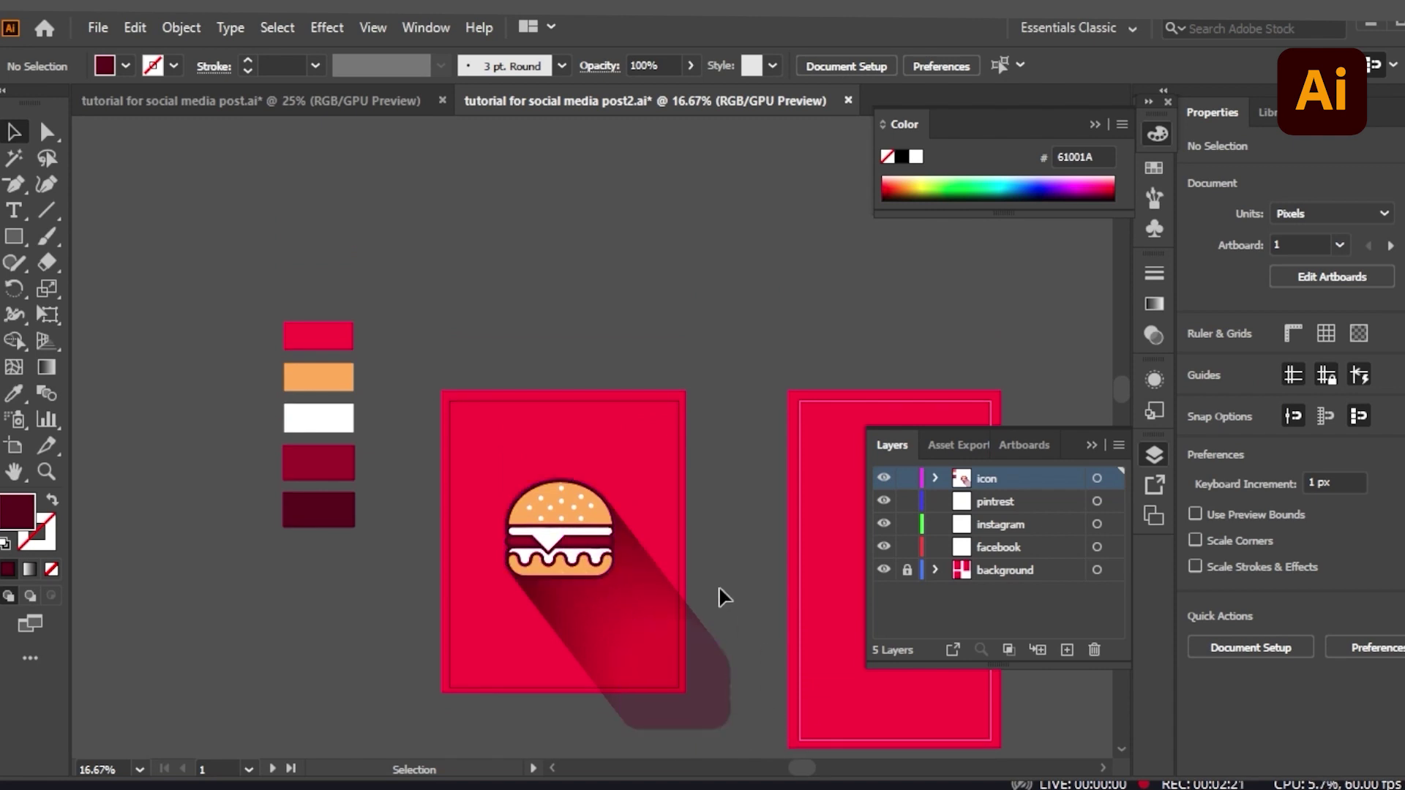
click(1066, 649)
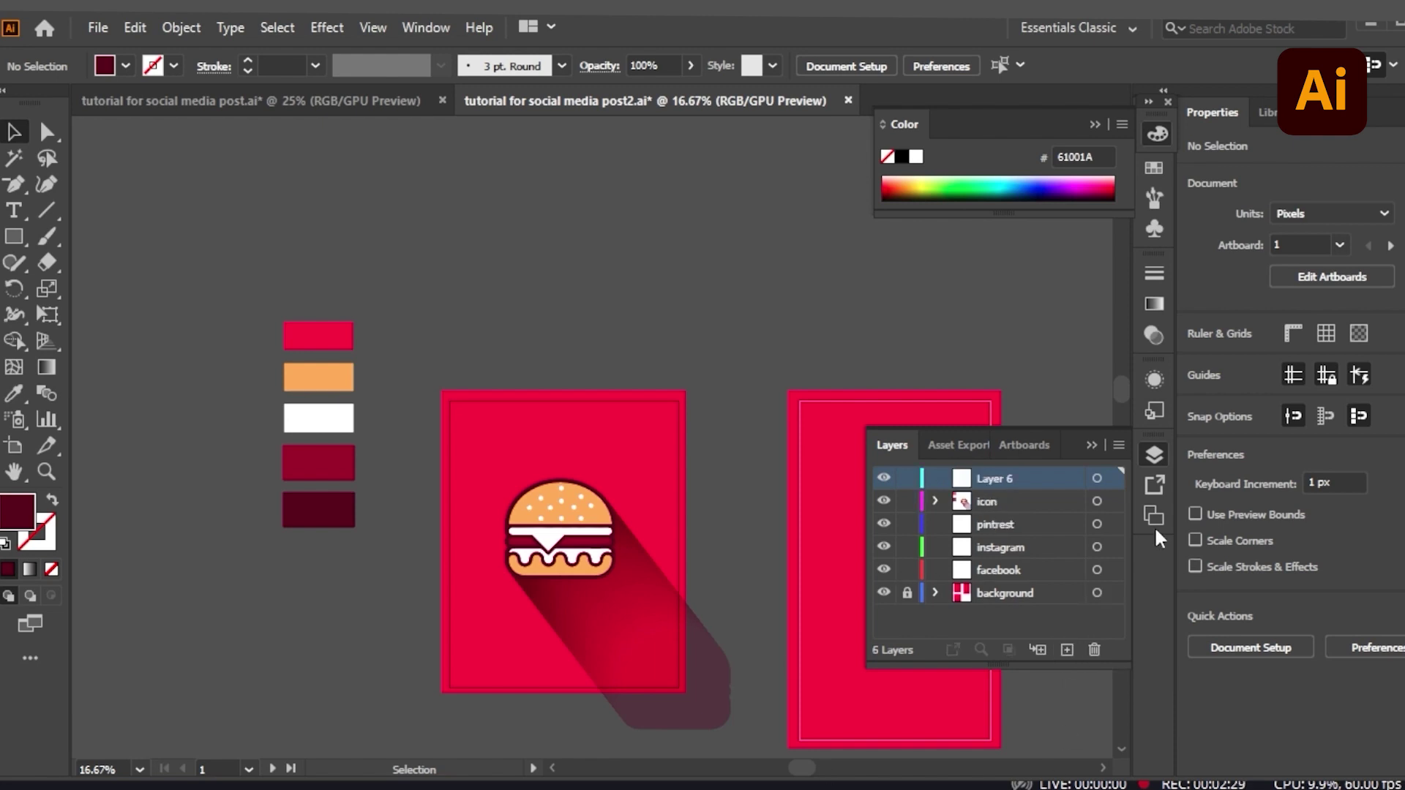
double_click(985, 480)
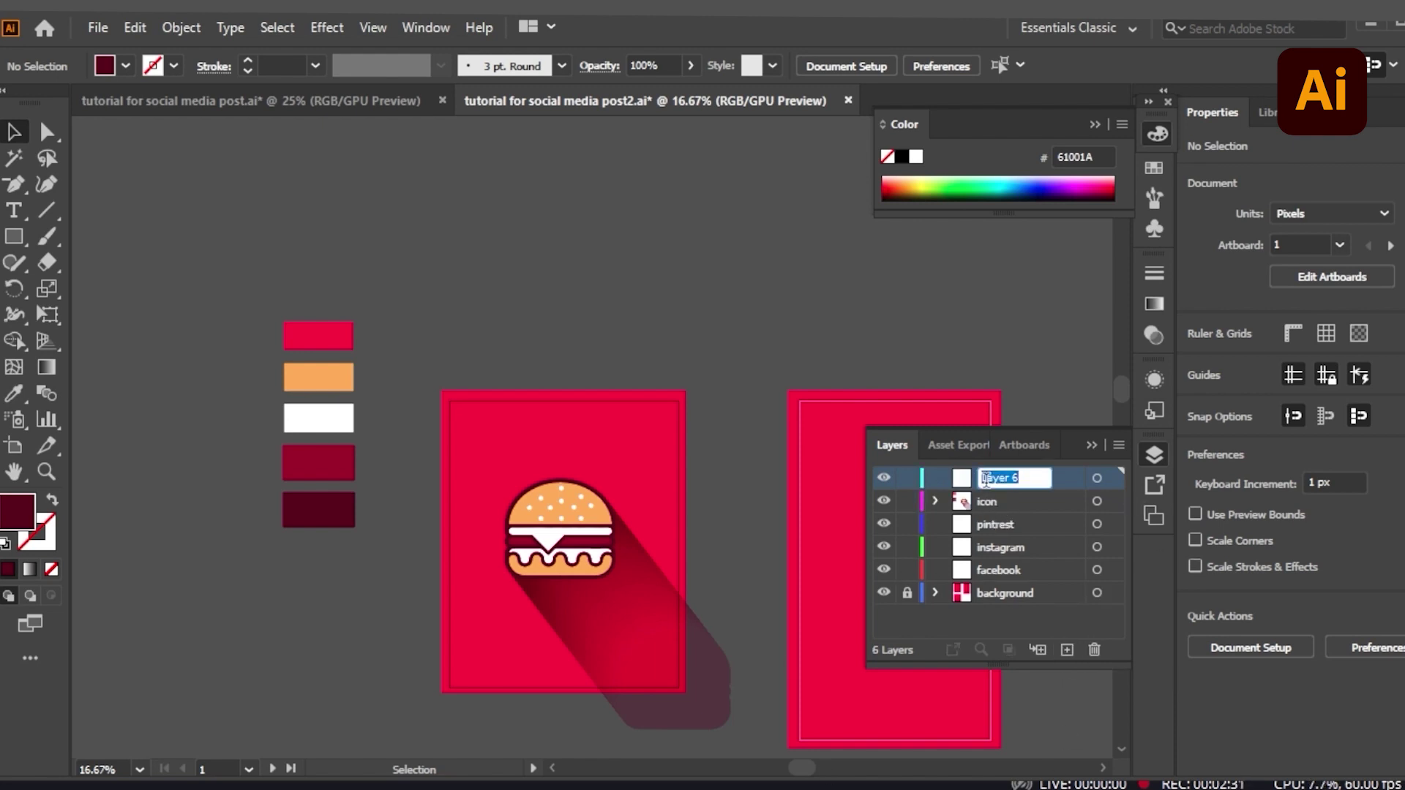
text(Typohr)
key(BackSpace)
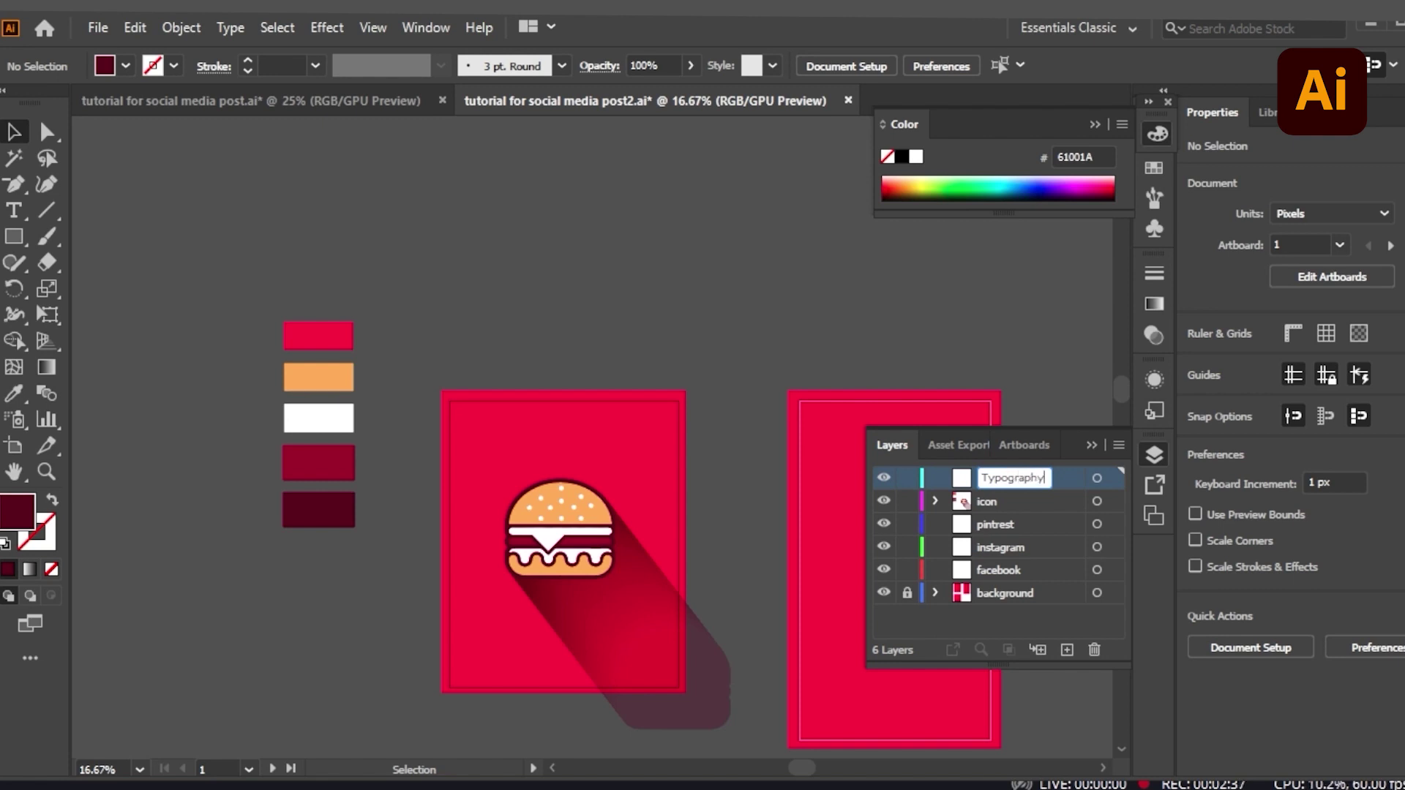
text(raphy)
key(Return)
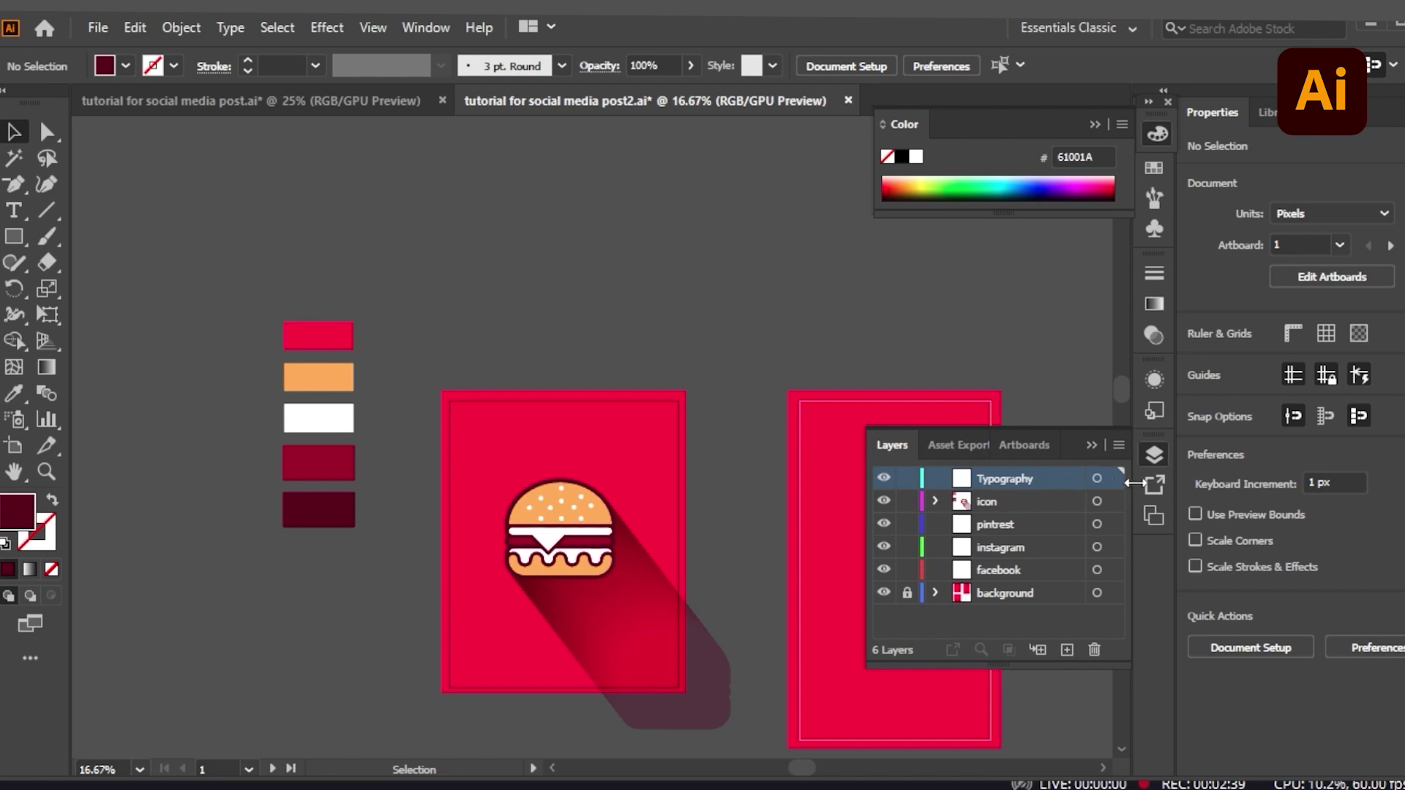
- Create an area text box about 1077 × 339 px above the burger with the Type tool
click(1154, 454)
click(13, 210)
key(ctrl+plus)
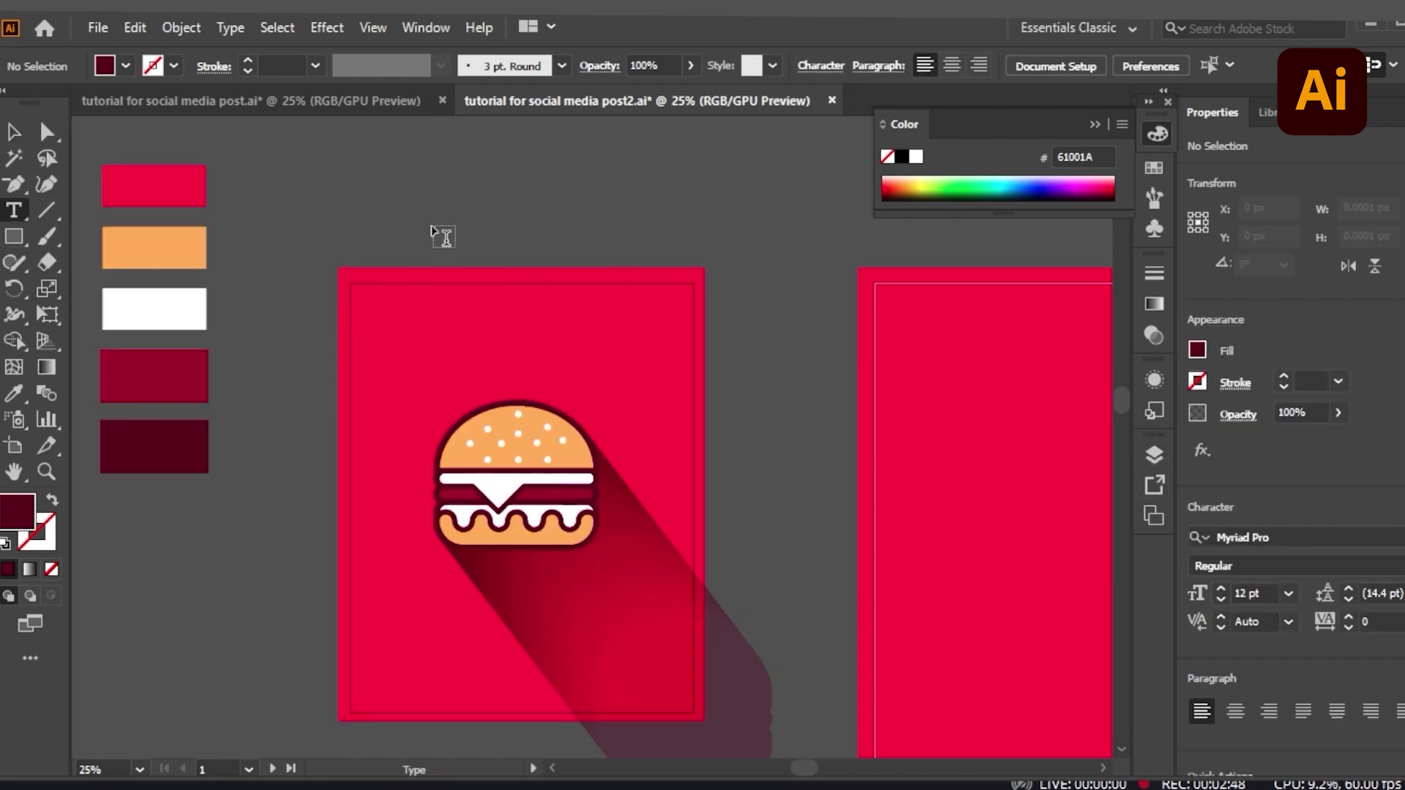
drag(367, 294, 710, 402)
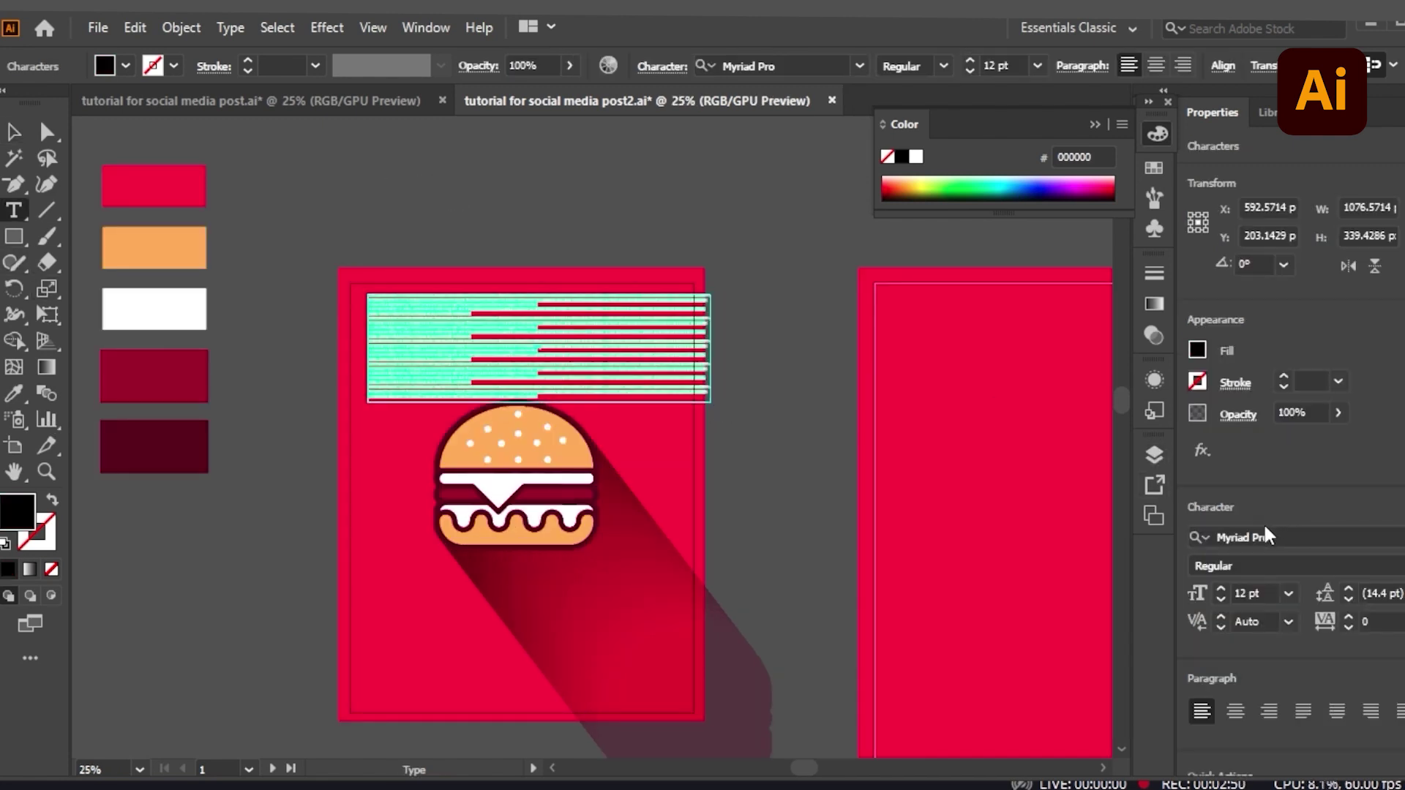
- Set the placeholder text's font to Montserrat Bold
click(1272, 538)
text(mons)
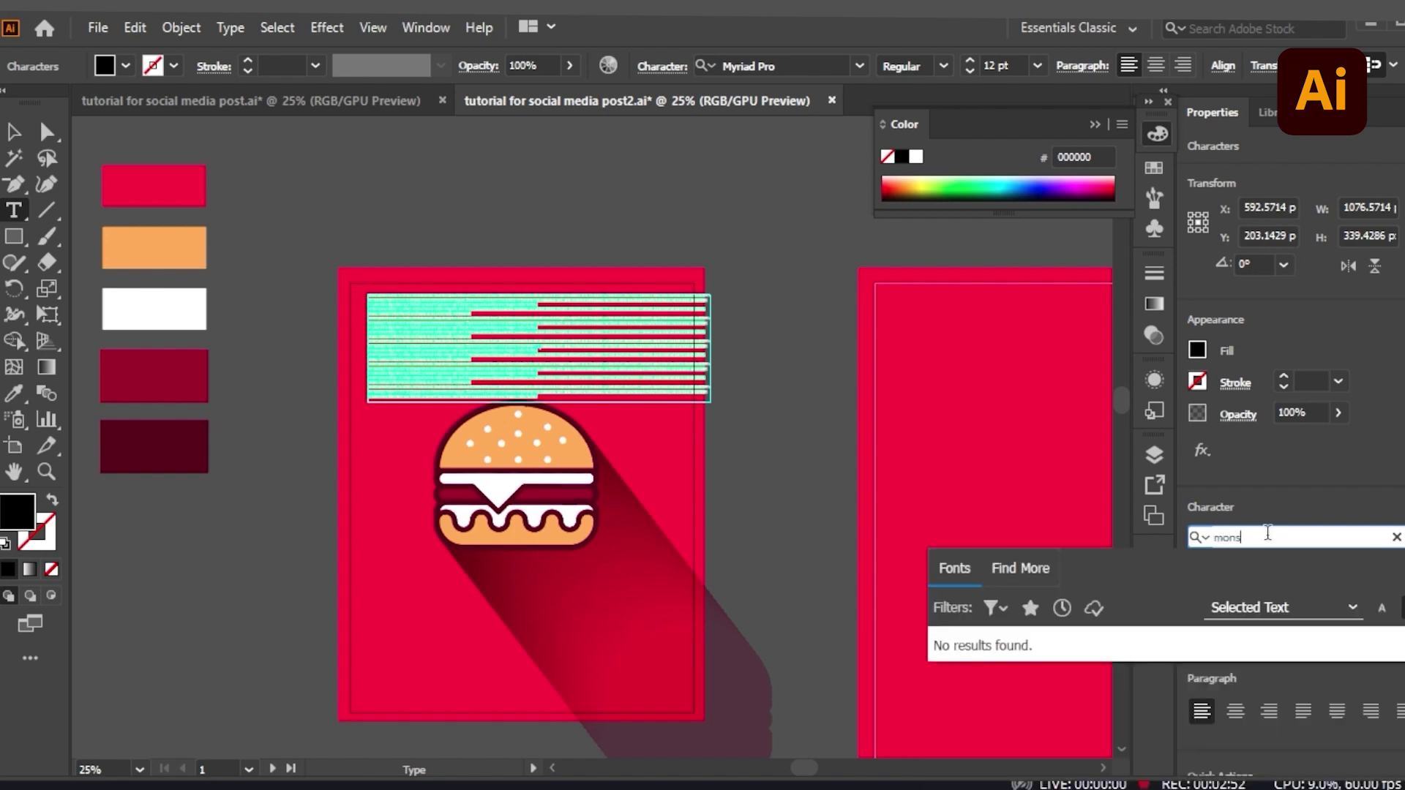
key(BackSpace)
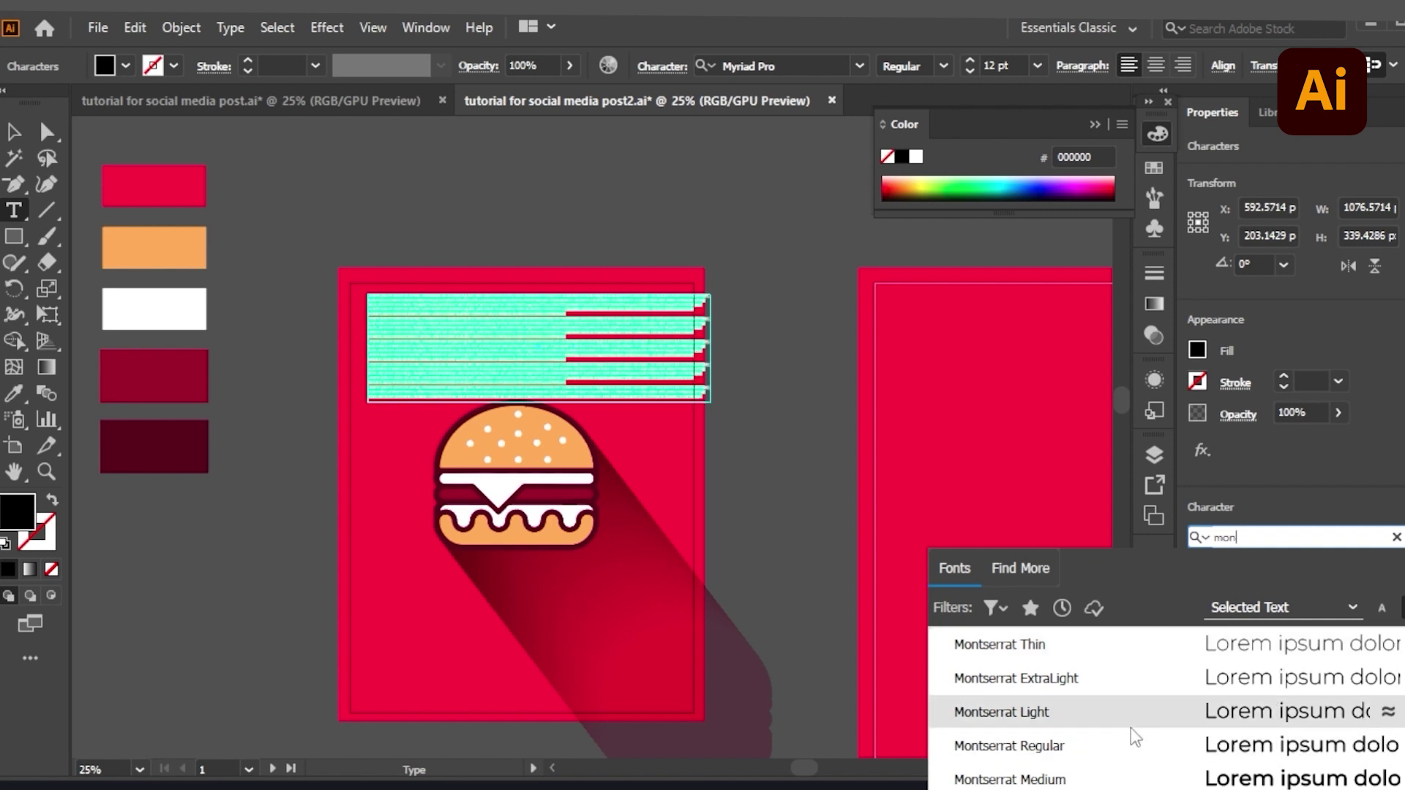
scroll(1131, 727, down, 1)
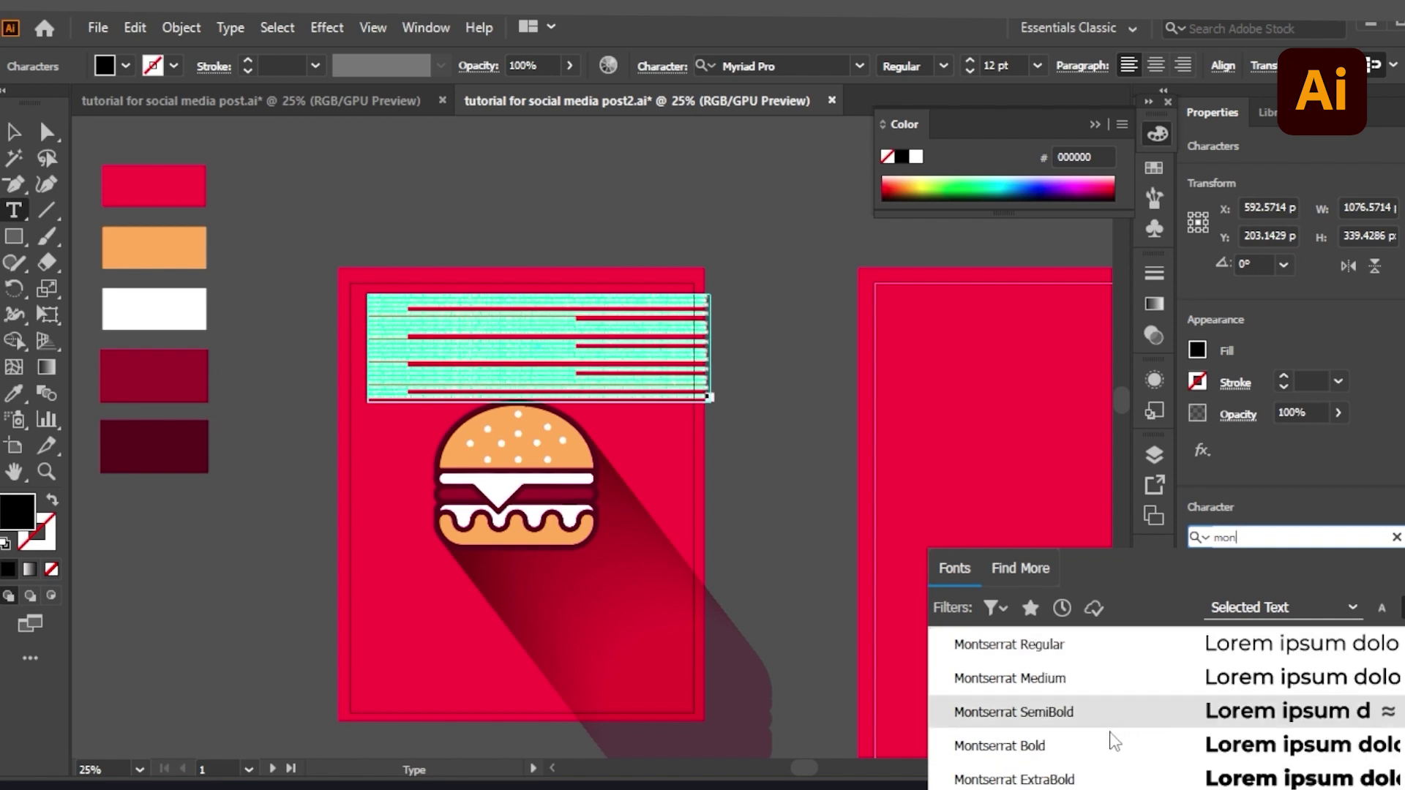
click(1045, 748)
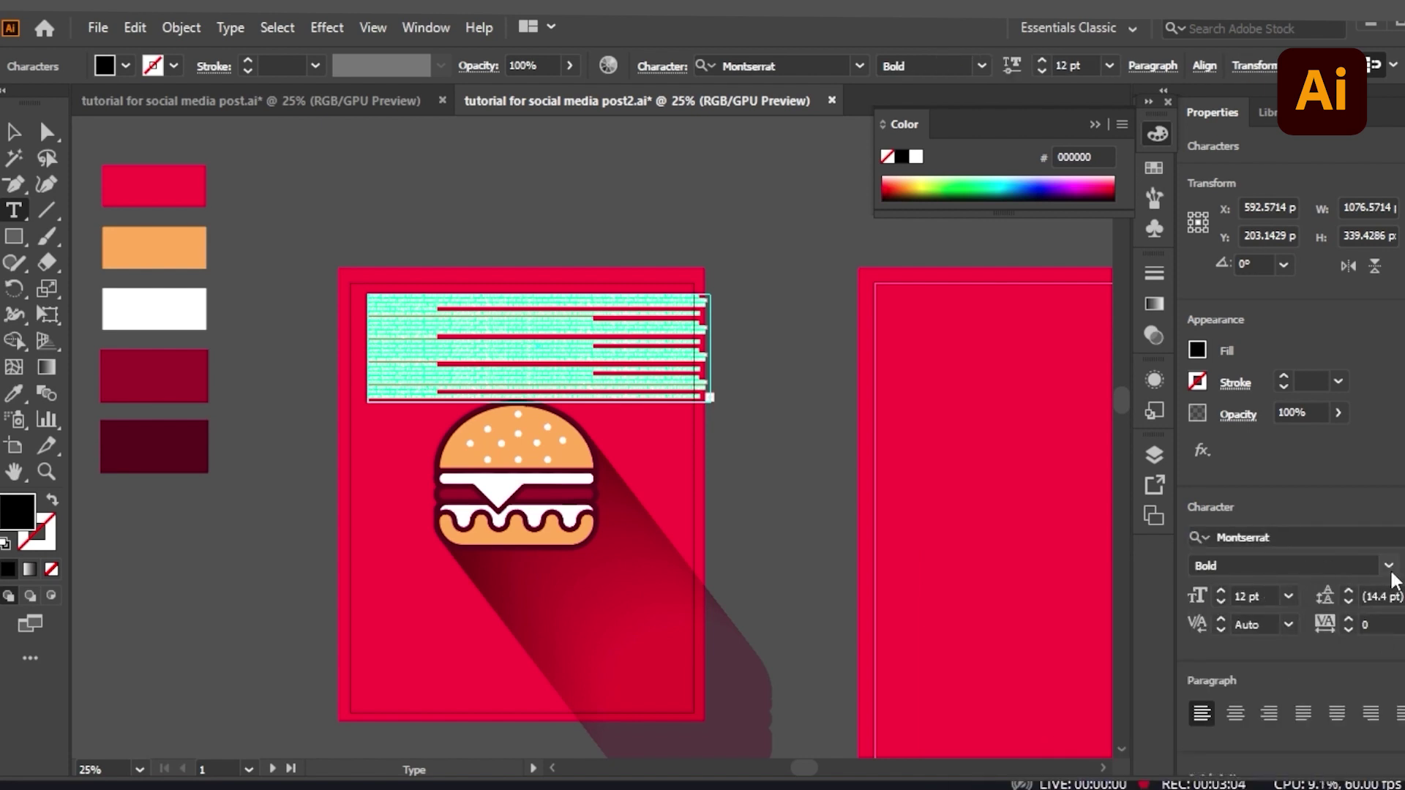
- Set the placeholder text's font size to 100 pt
click(1288, 596)
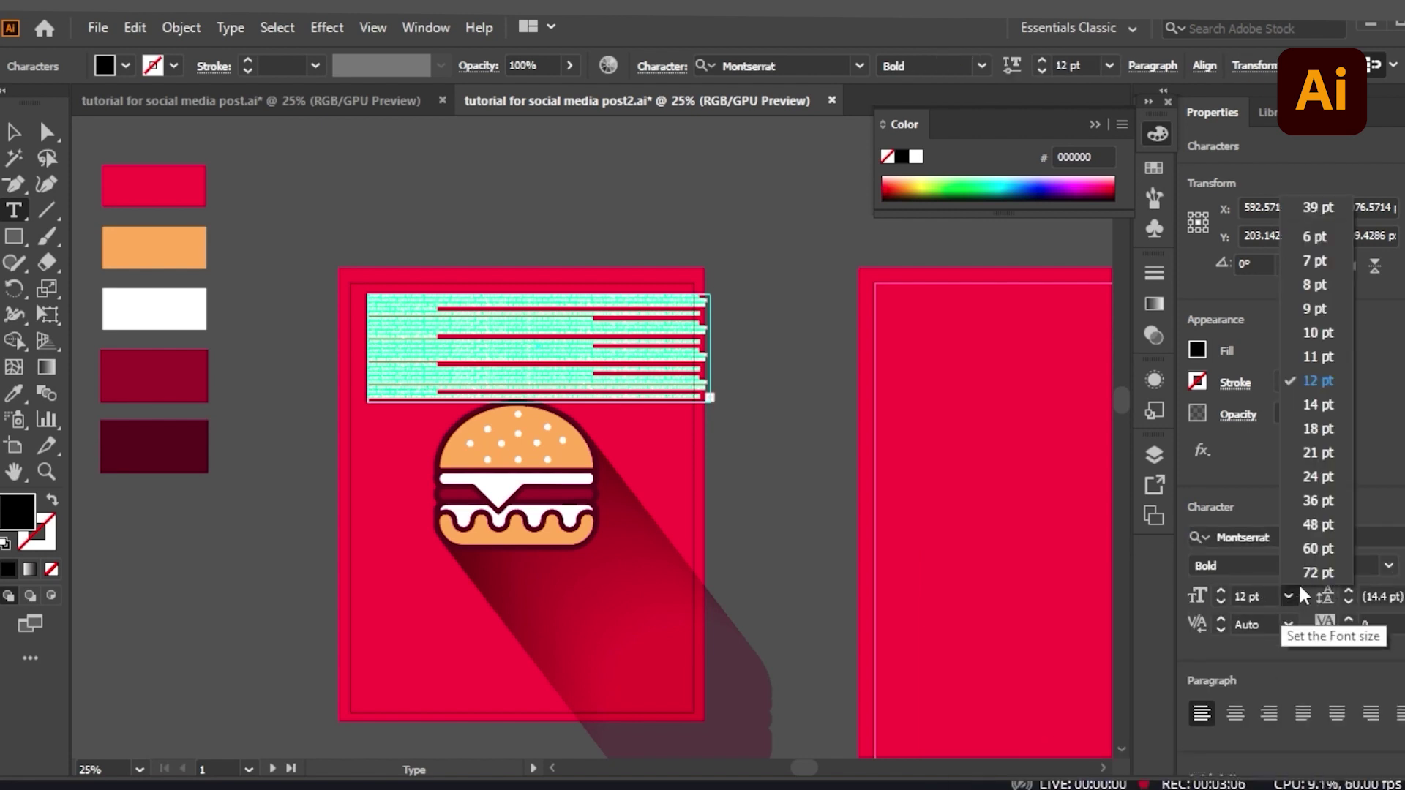
click(1311, 569)
click(1286, 595)
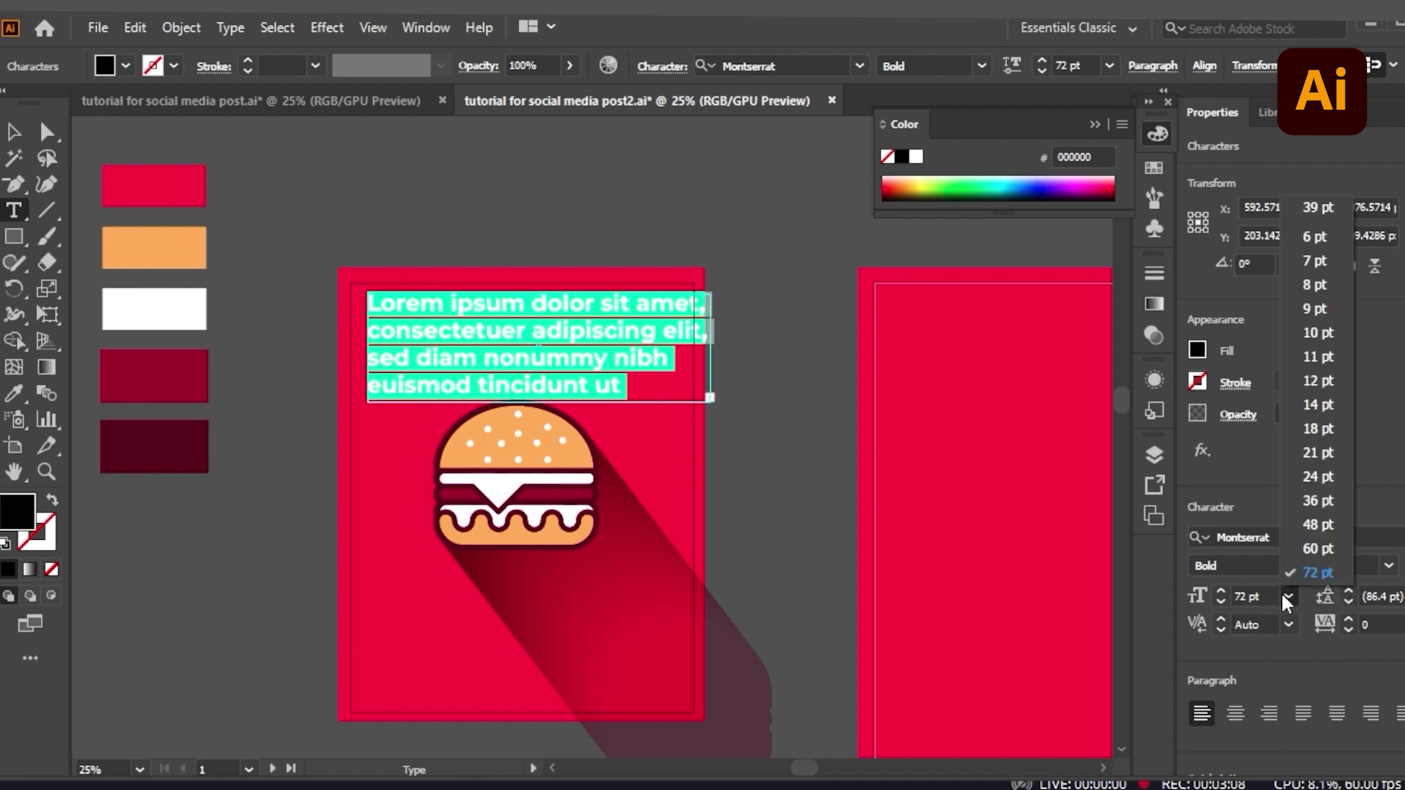
click(1245, 597)
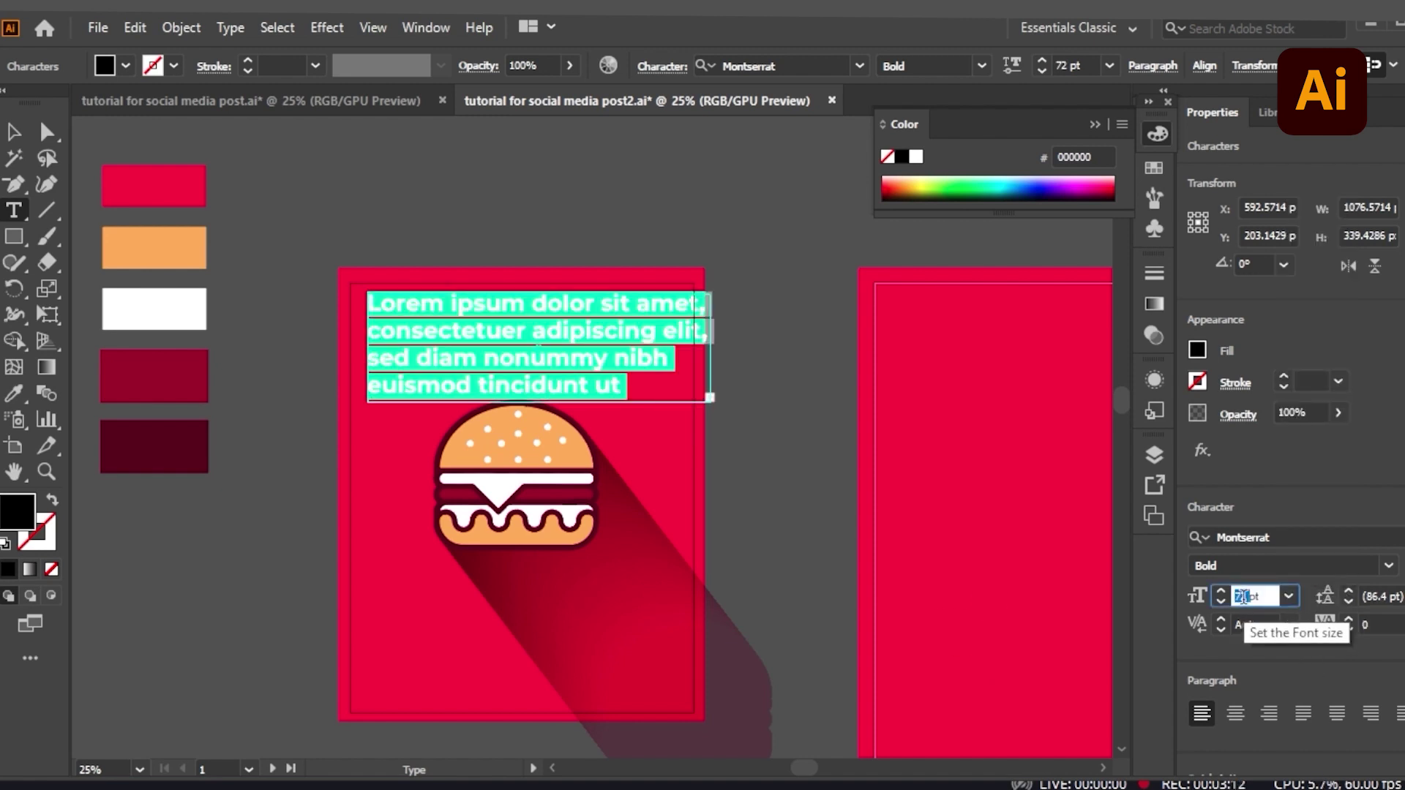
text(100)
key(Return)
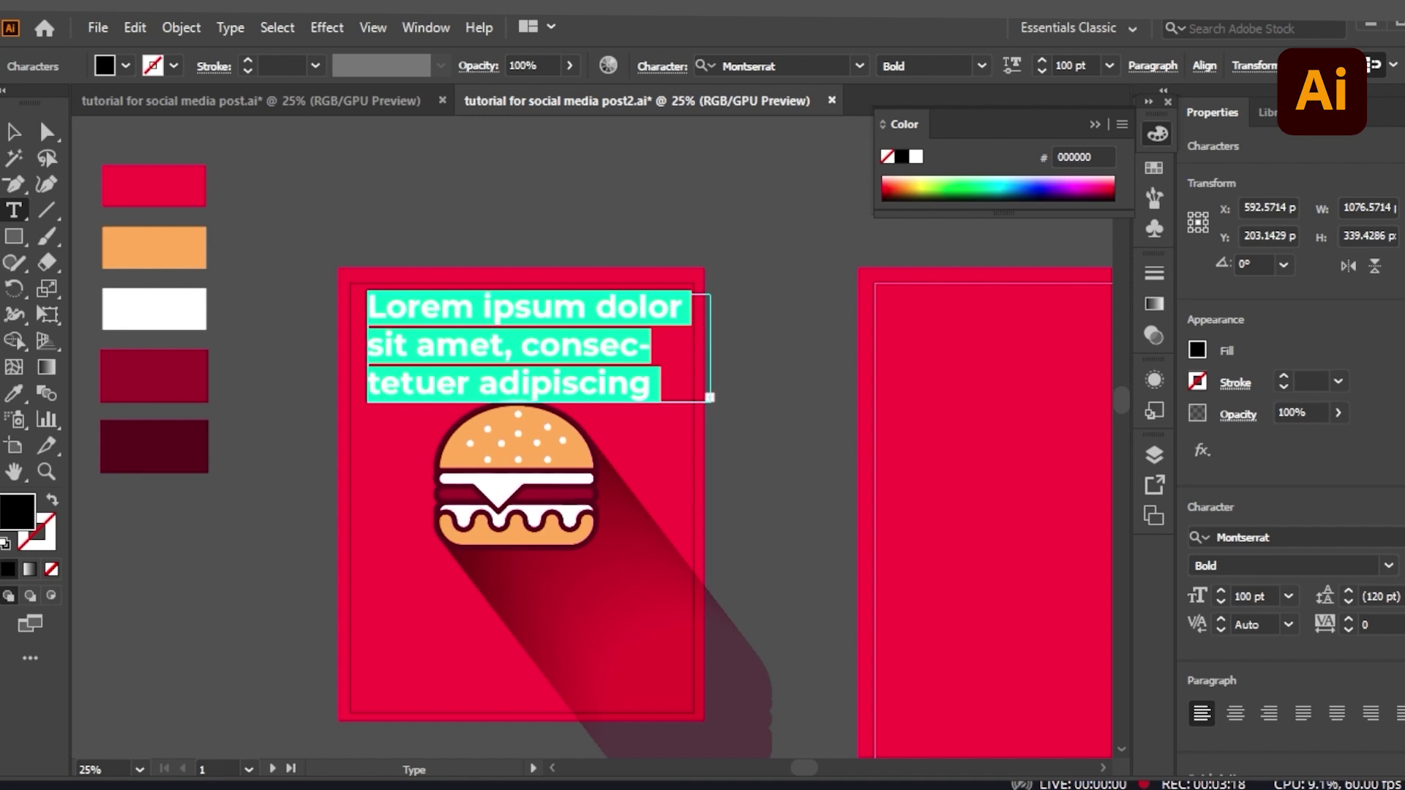
- Check the headline wording in the tutorial for social media post.ai document and return to tutorial for social media post2.ai
mouse_move(746, 787)
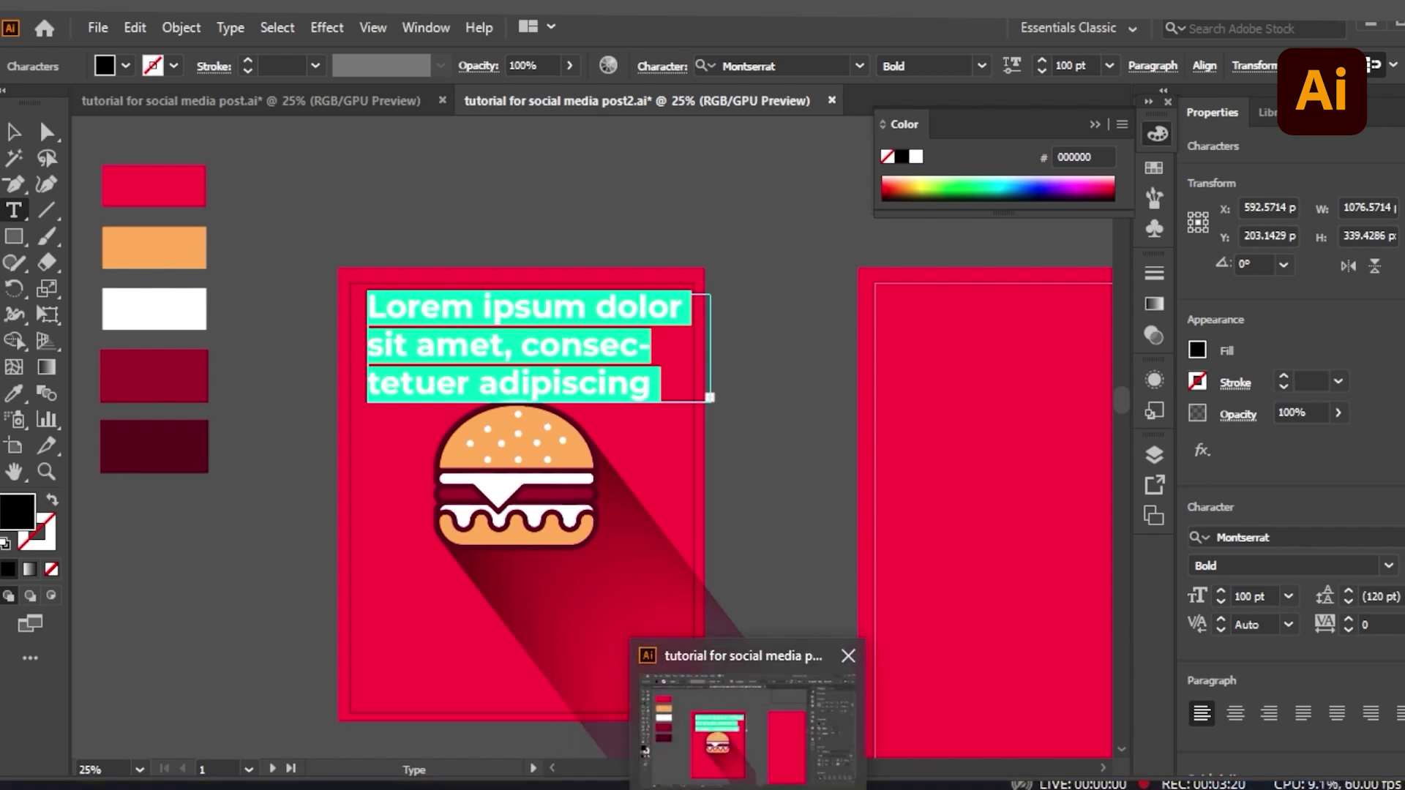
click(249, 100)
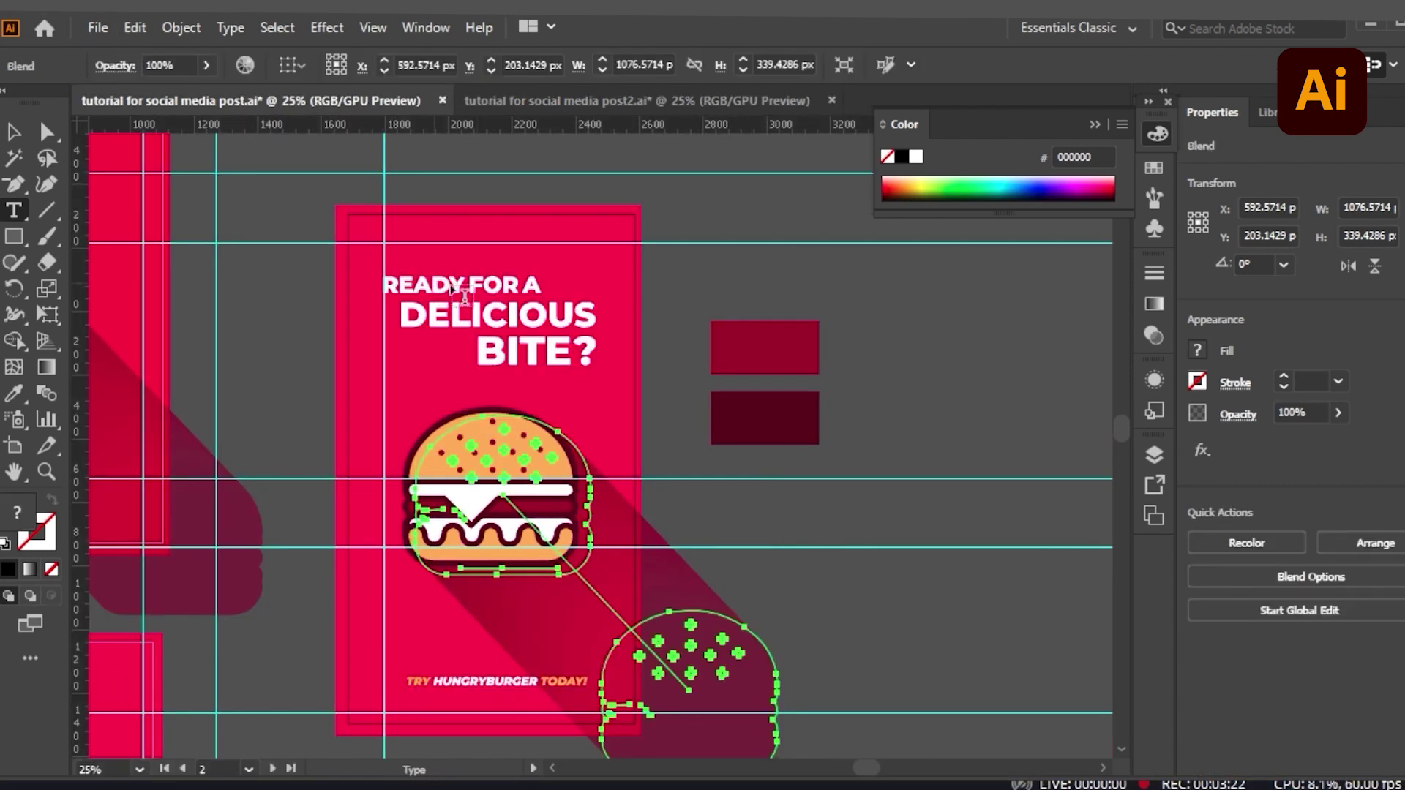
click(633, 95)
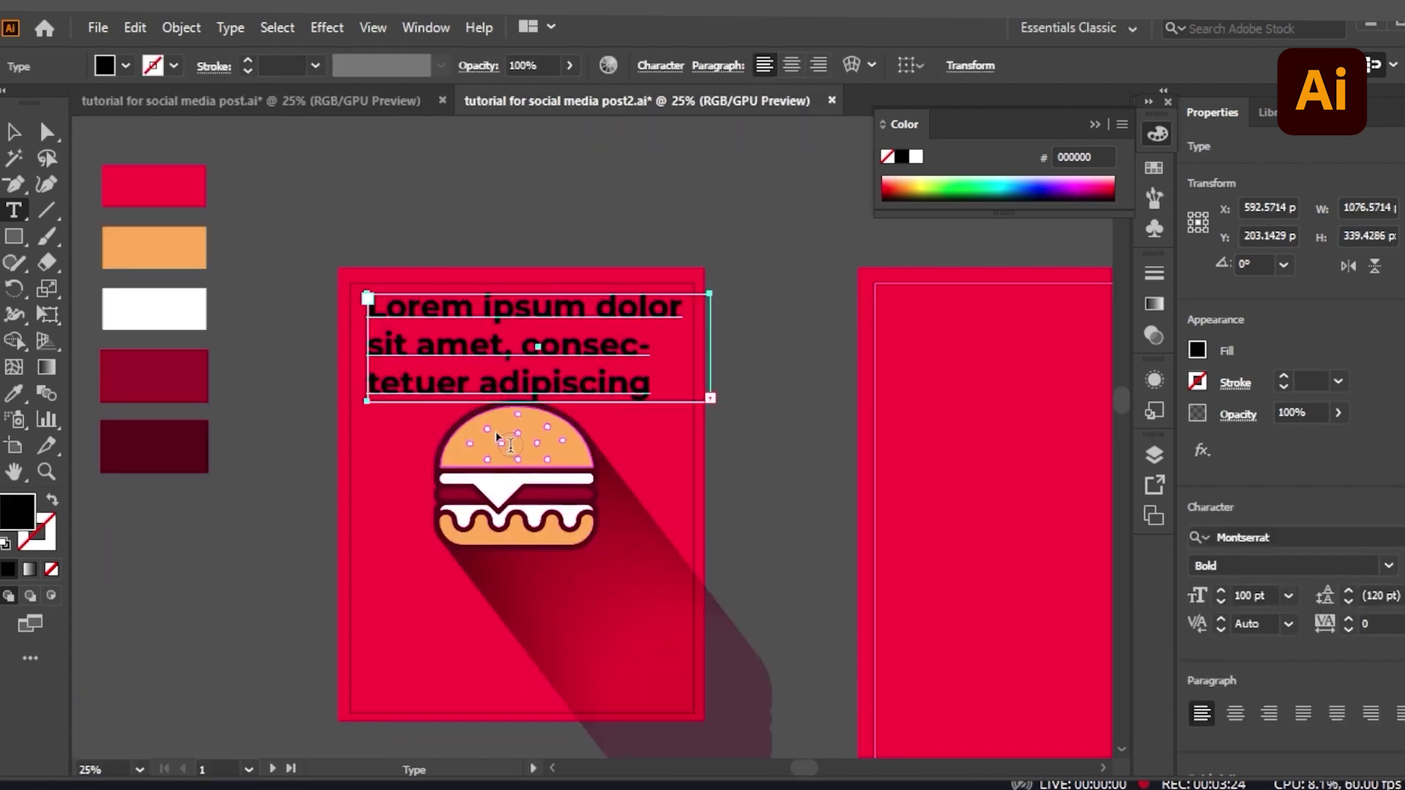
- Replace the placeholder text with the two-line headline "READY FOR" / "A DELICOUS BITE?"
drag(368, 303, 690, 396)
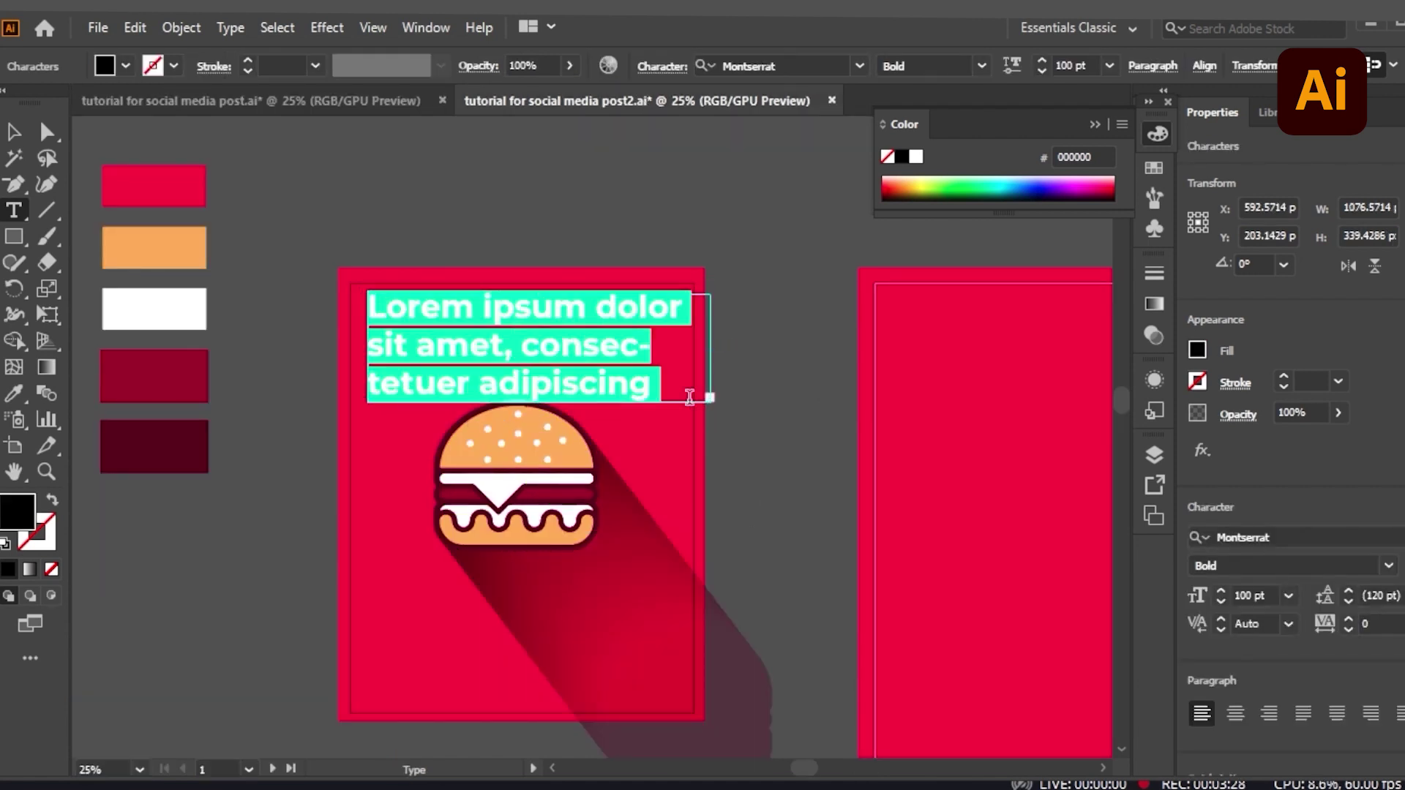
key(BackSpace)
text(Re)
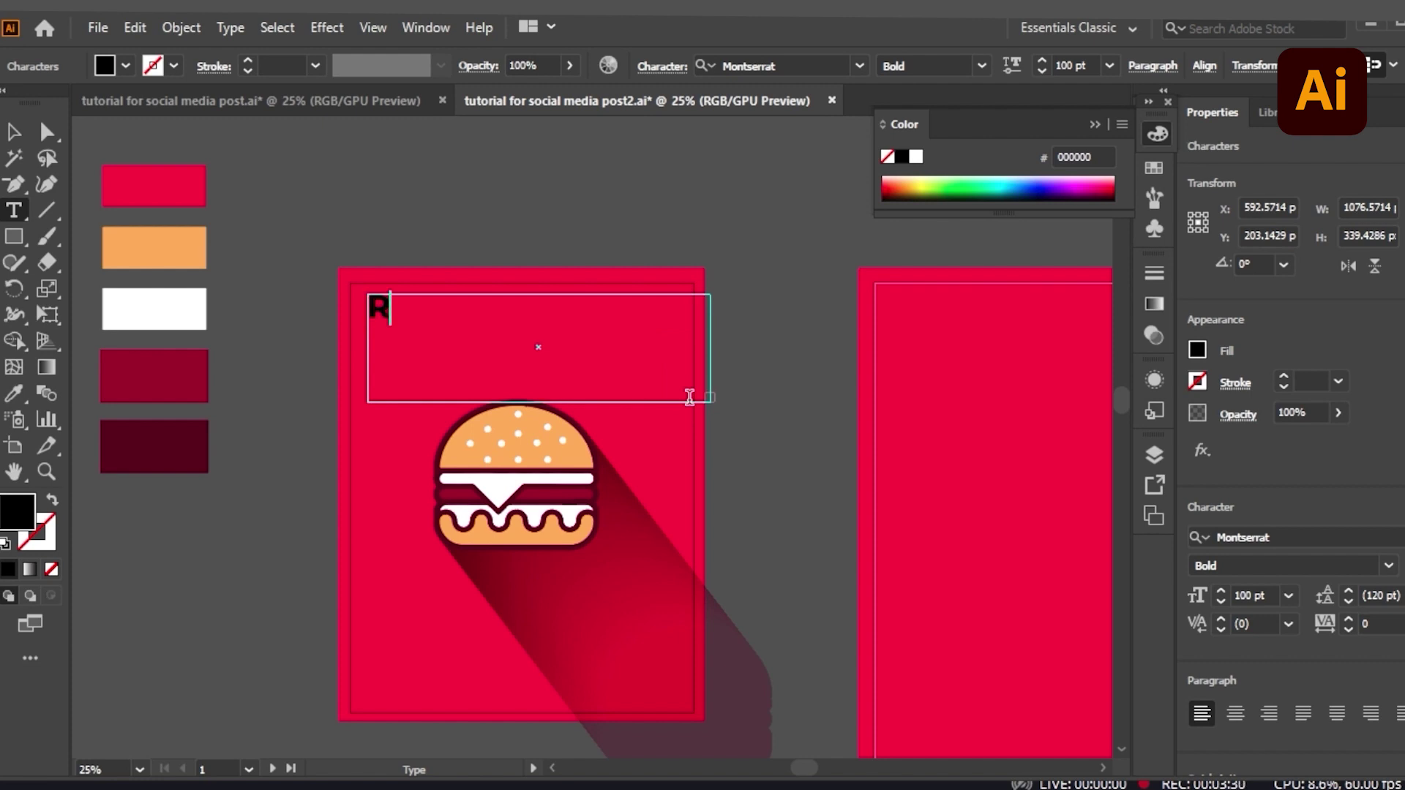
key(BackSpace)
key(BackSpace)
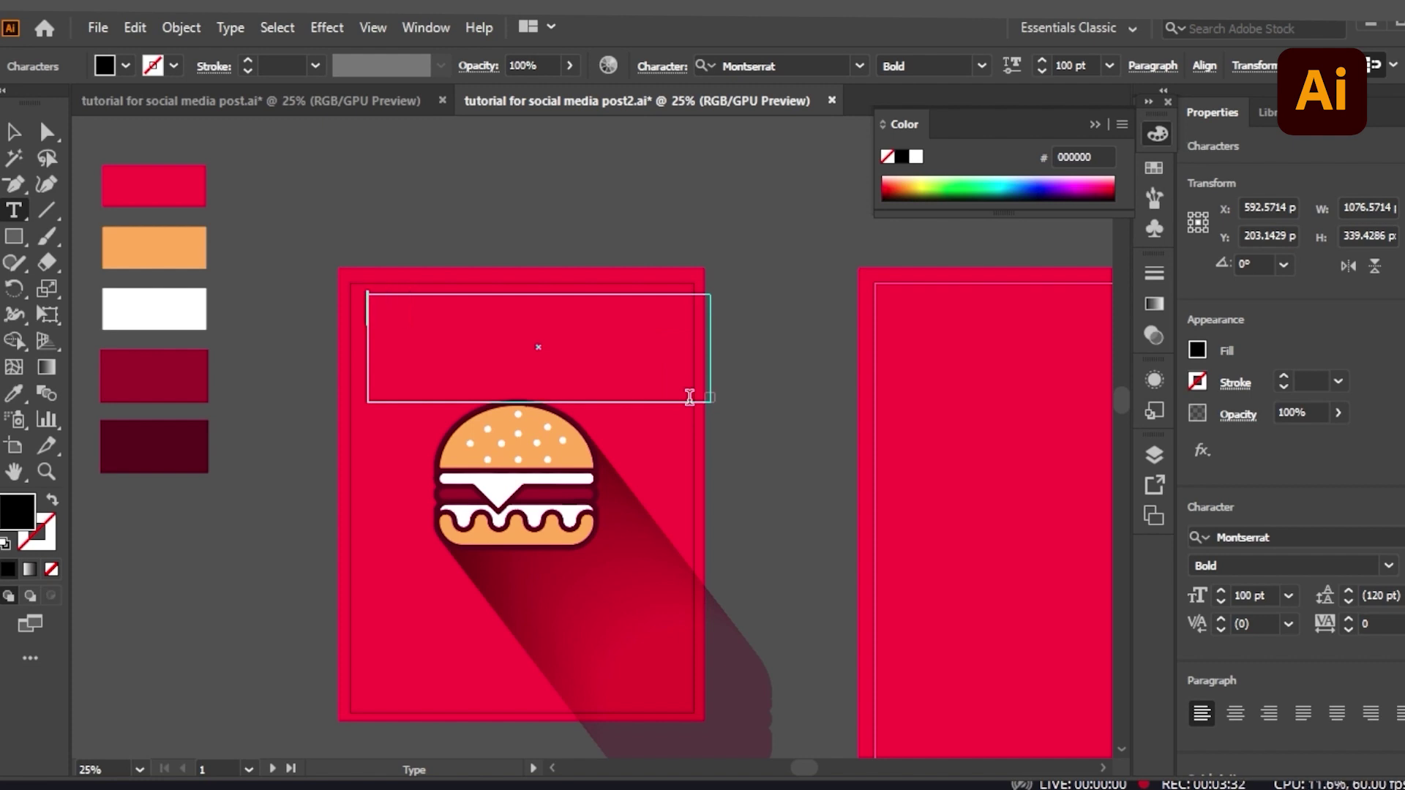
text(READ)
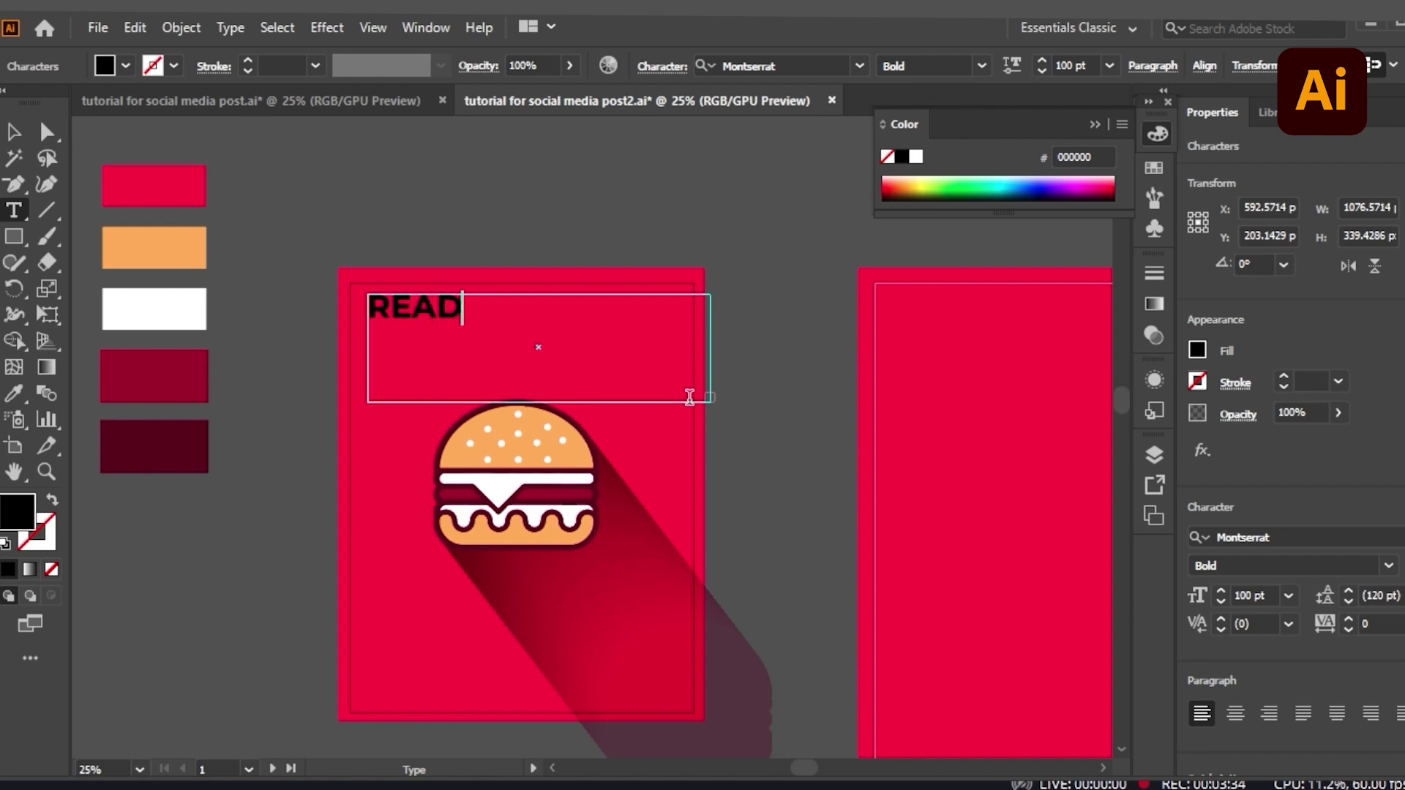
text(Y FOR)
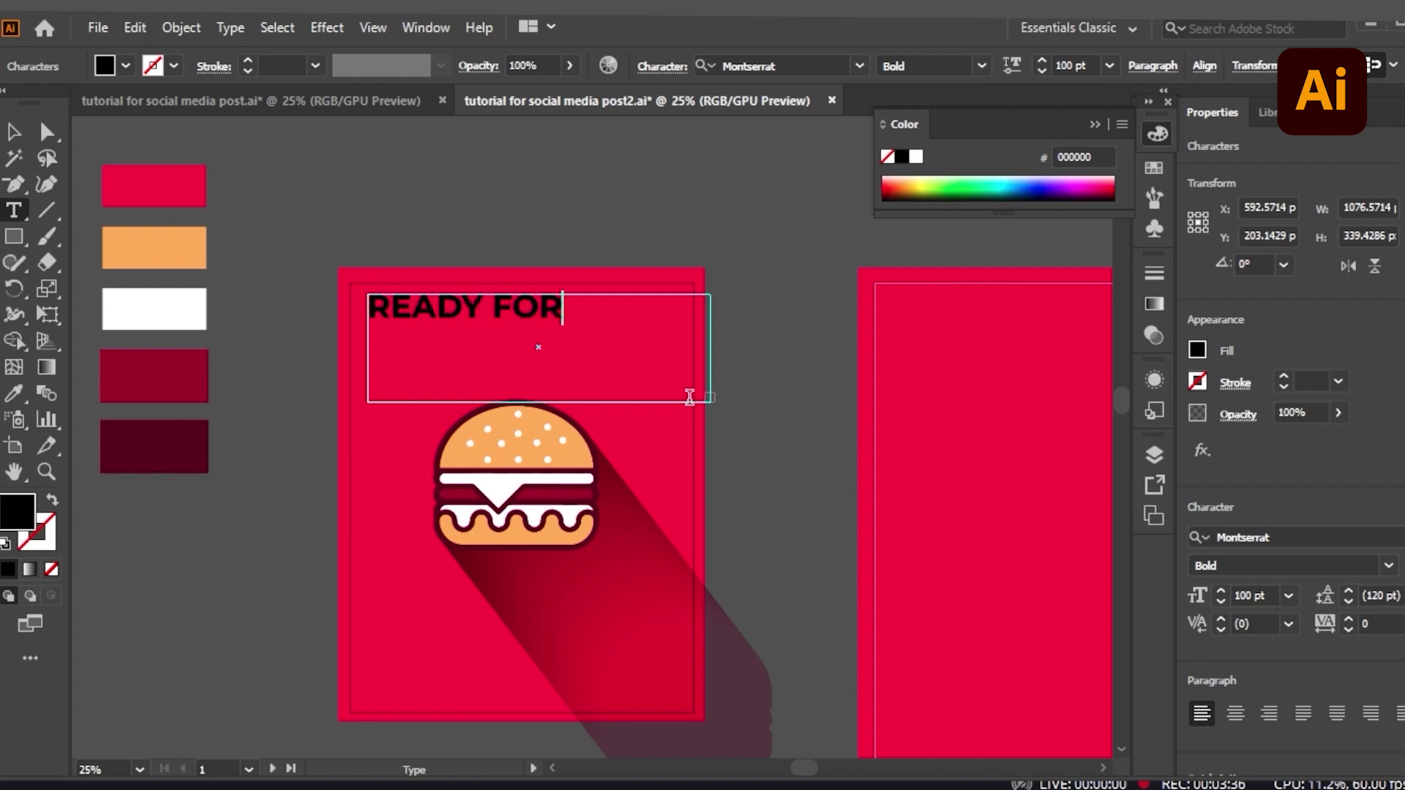
key(Return)
text(A DE)
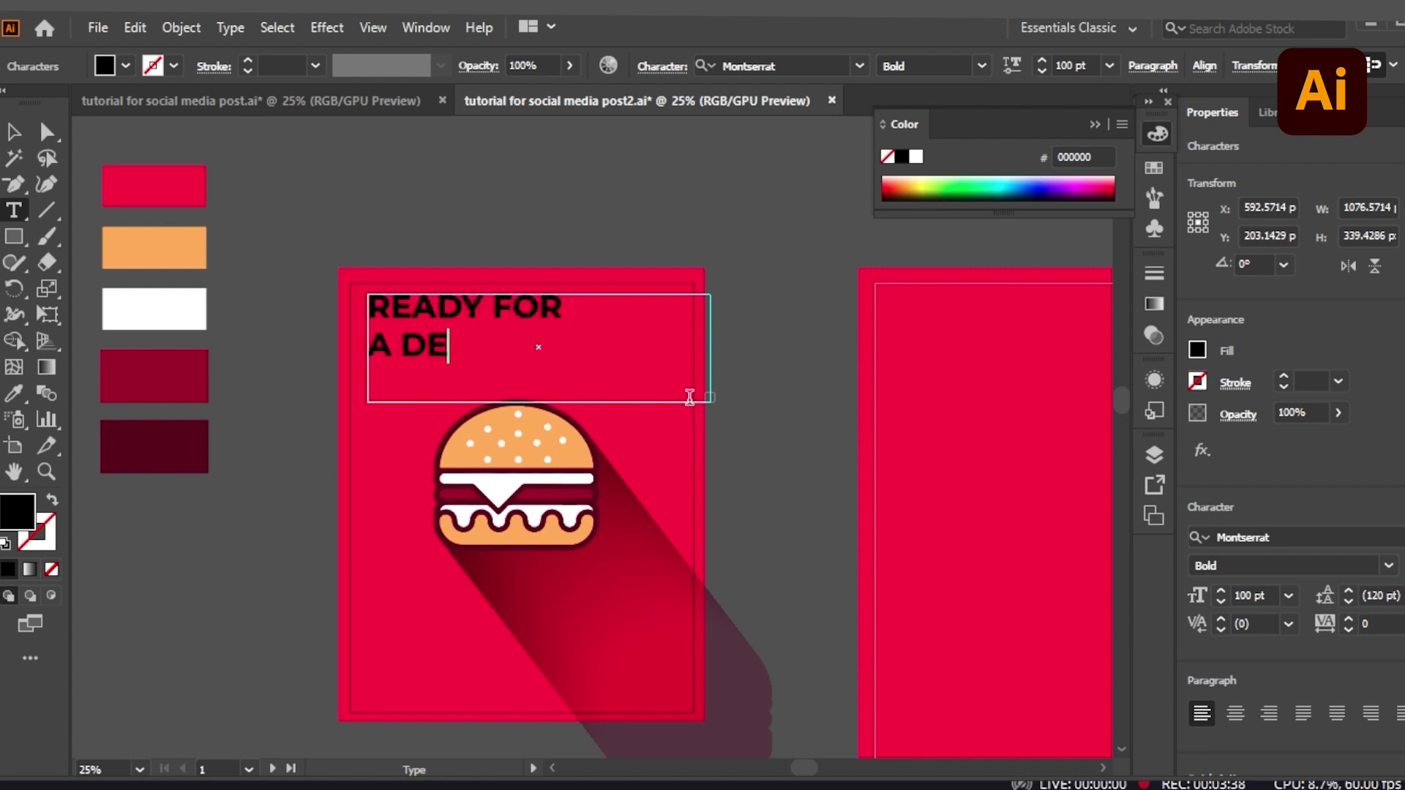
text(LICO)
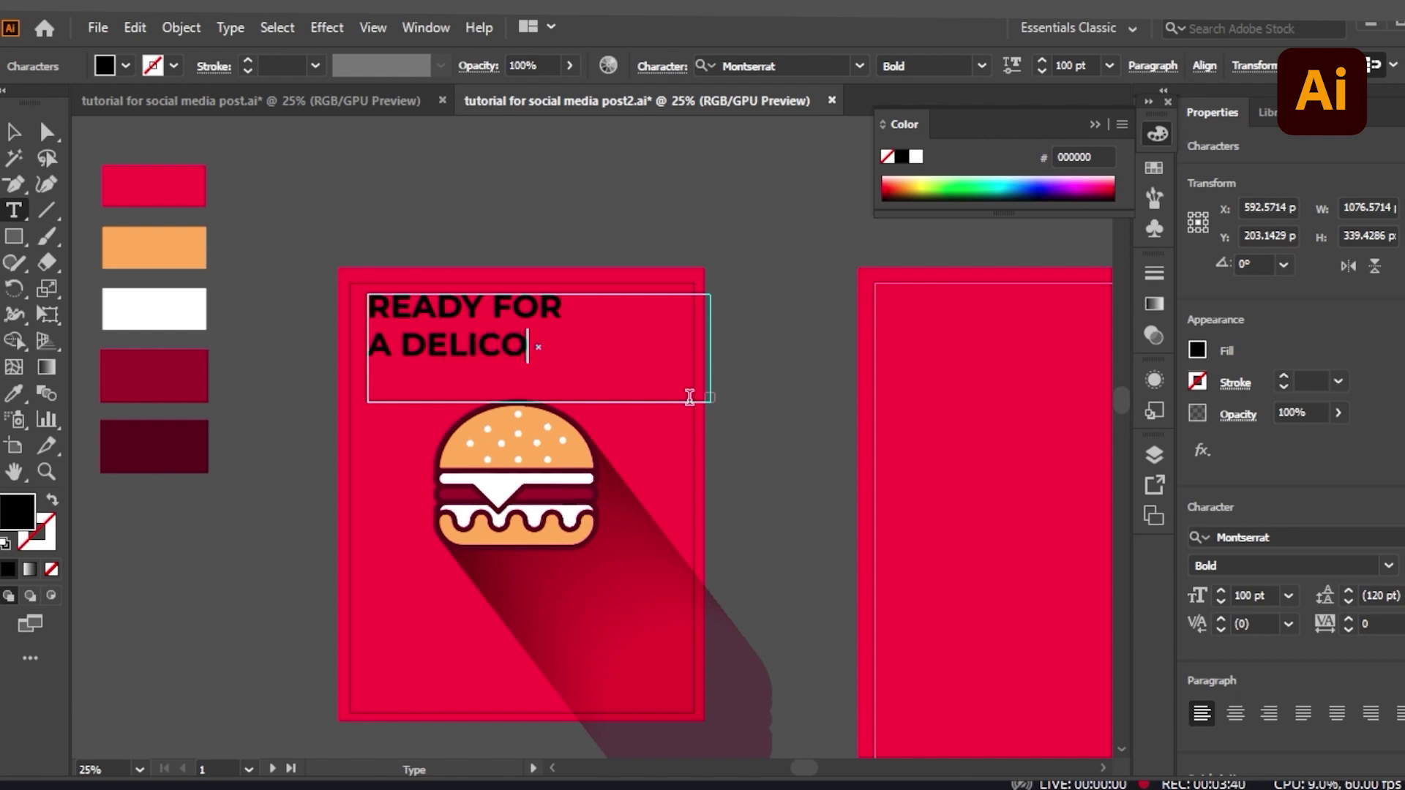
key(BackSpace)
text(OUS BITE?)
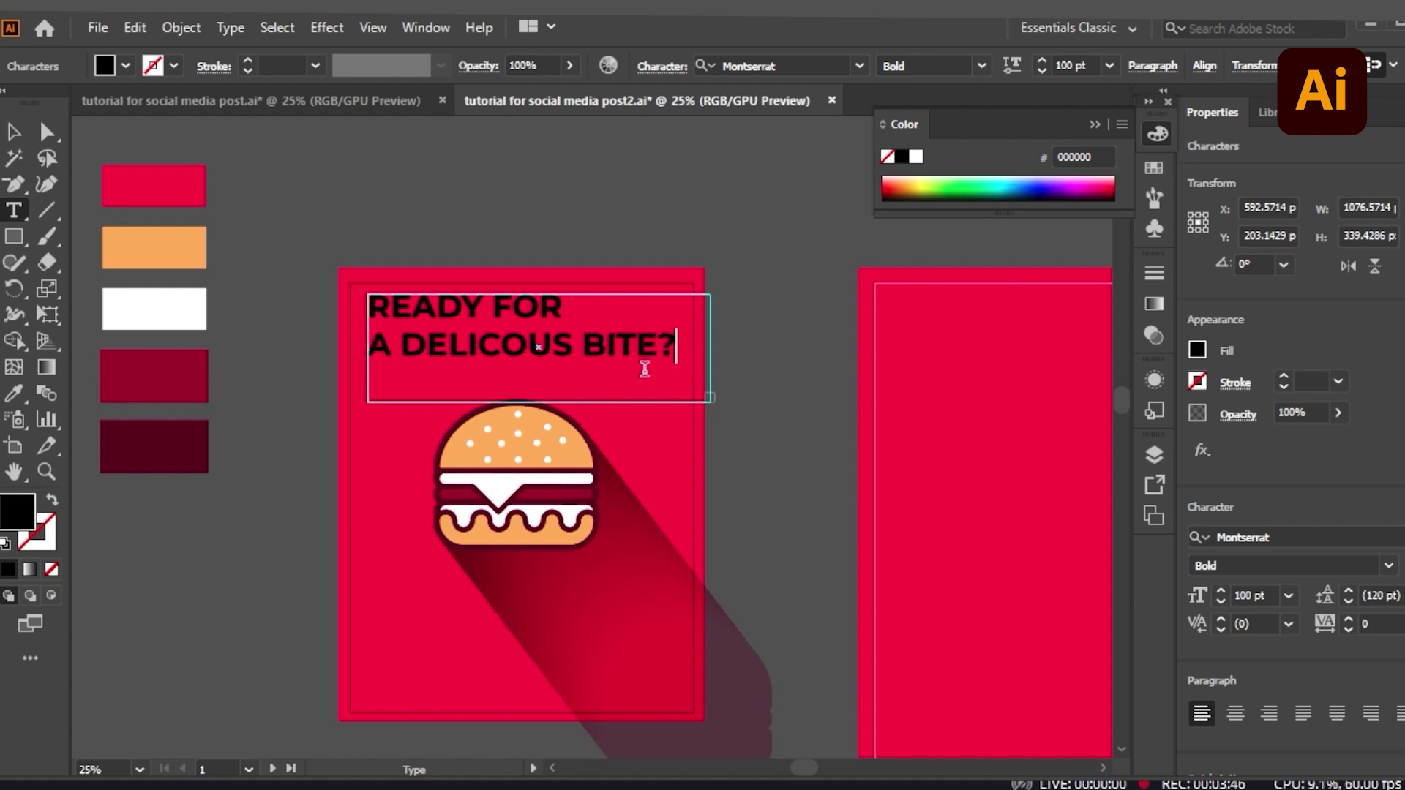
- Set the whole headline's font style to Montserrat ExtraBold
drag(369, 301, 700, 383)
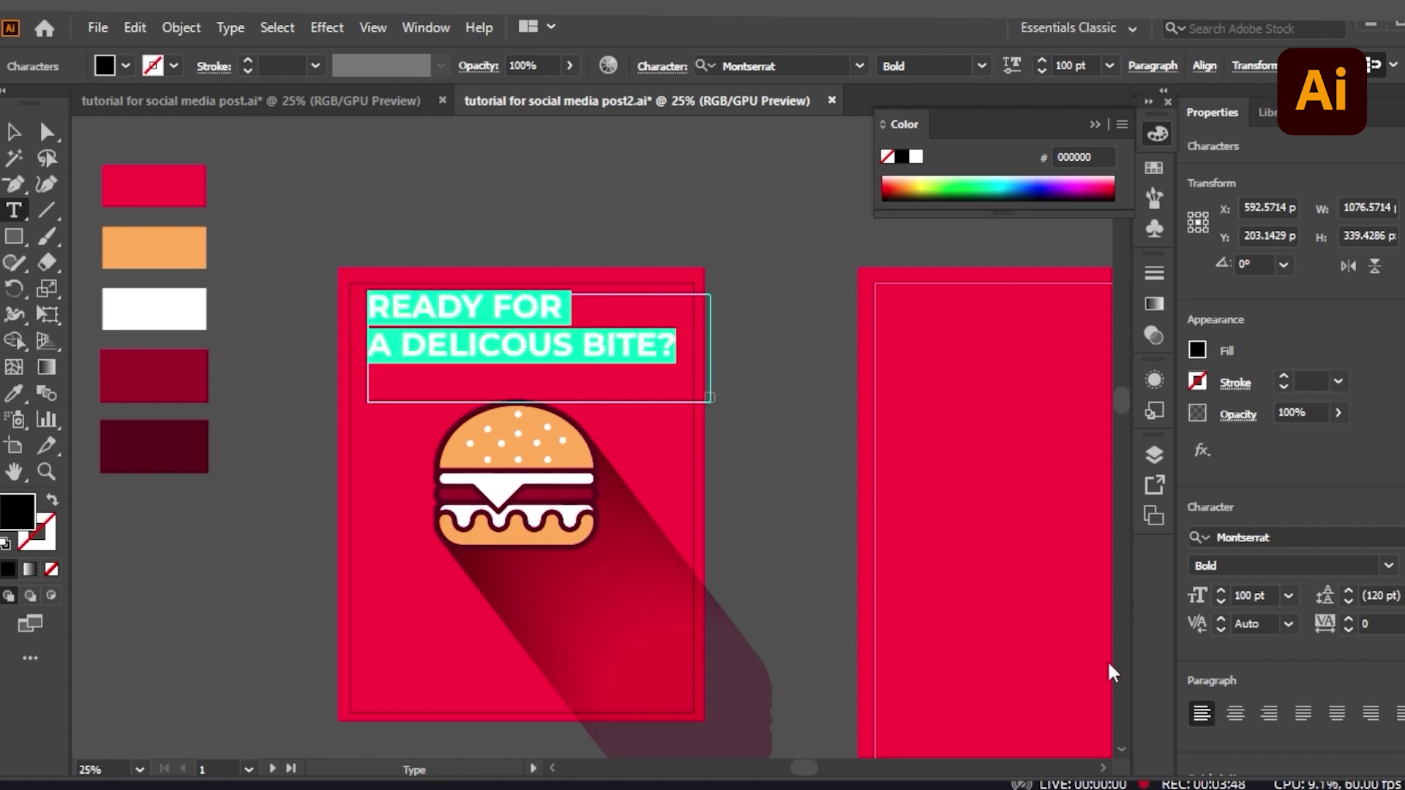
click(1388, 565)
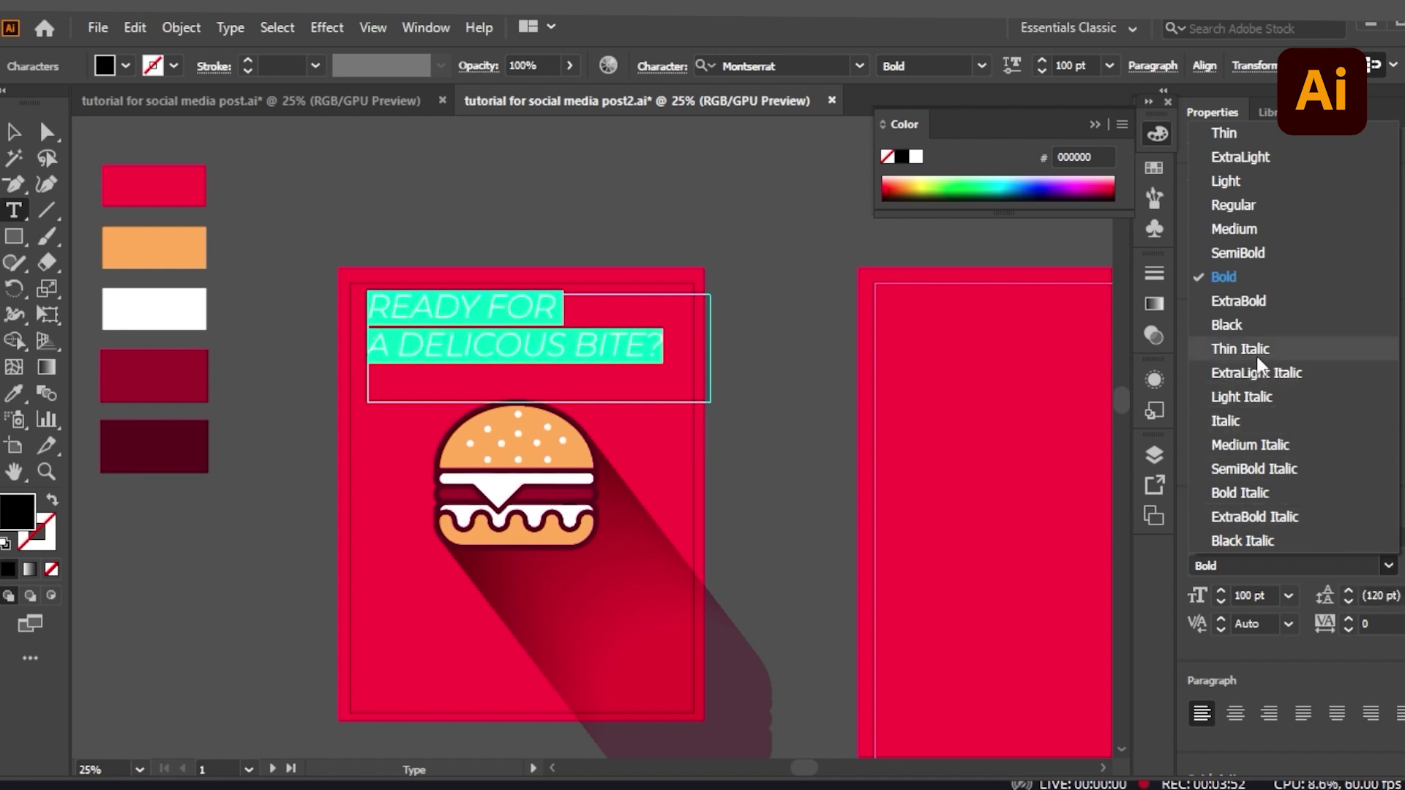
click(1265, 301)
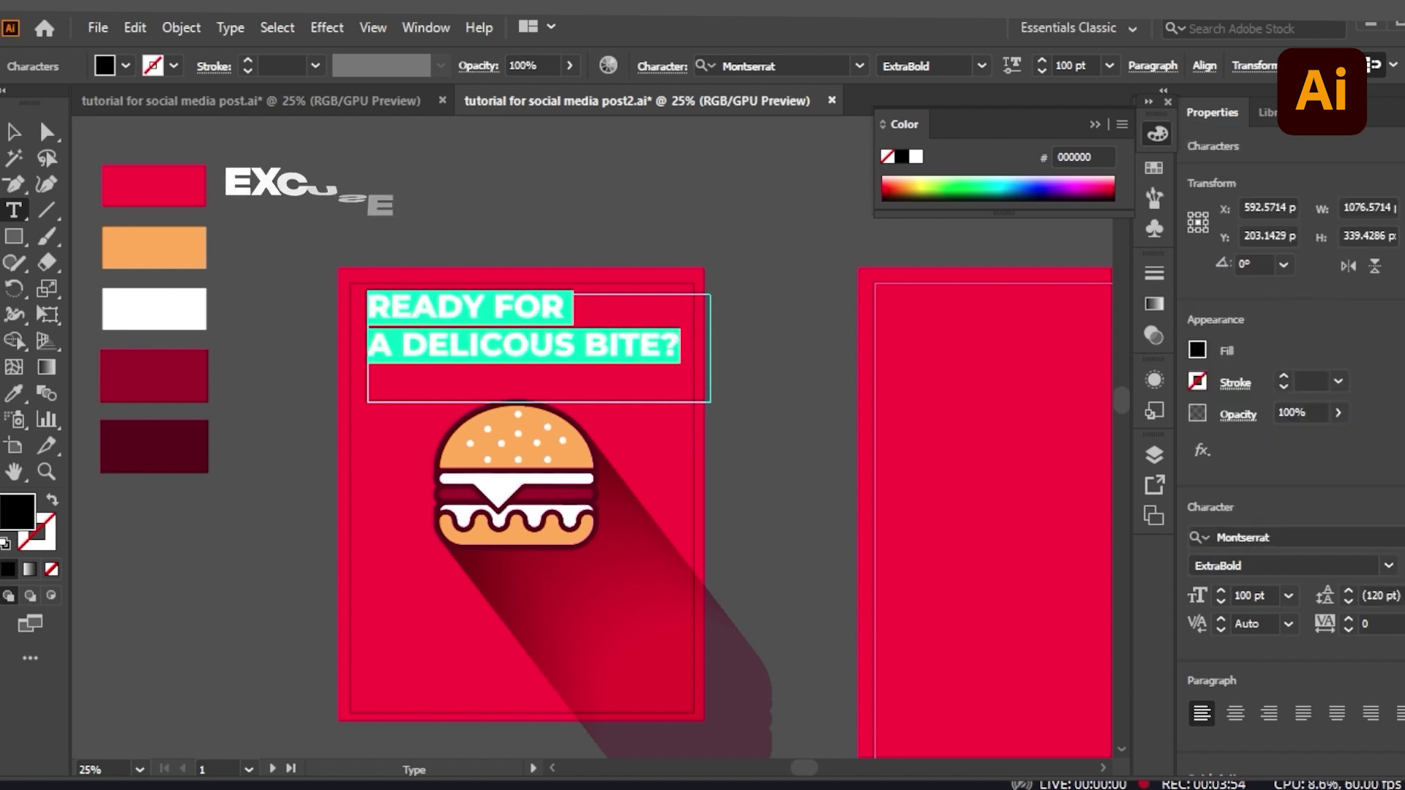
- Recolor the headline text white by sampling the white palette swatch with the Eyedropper
click(16, 134)
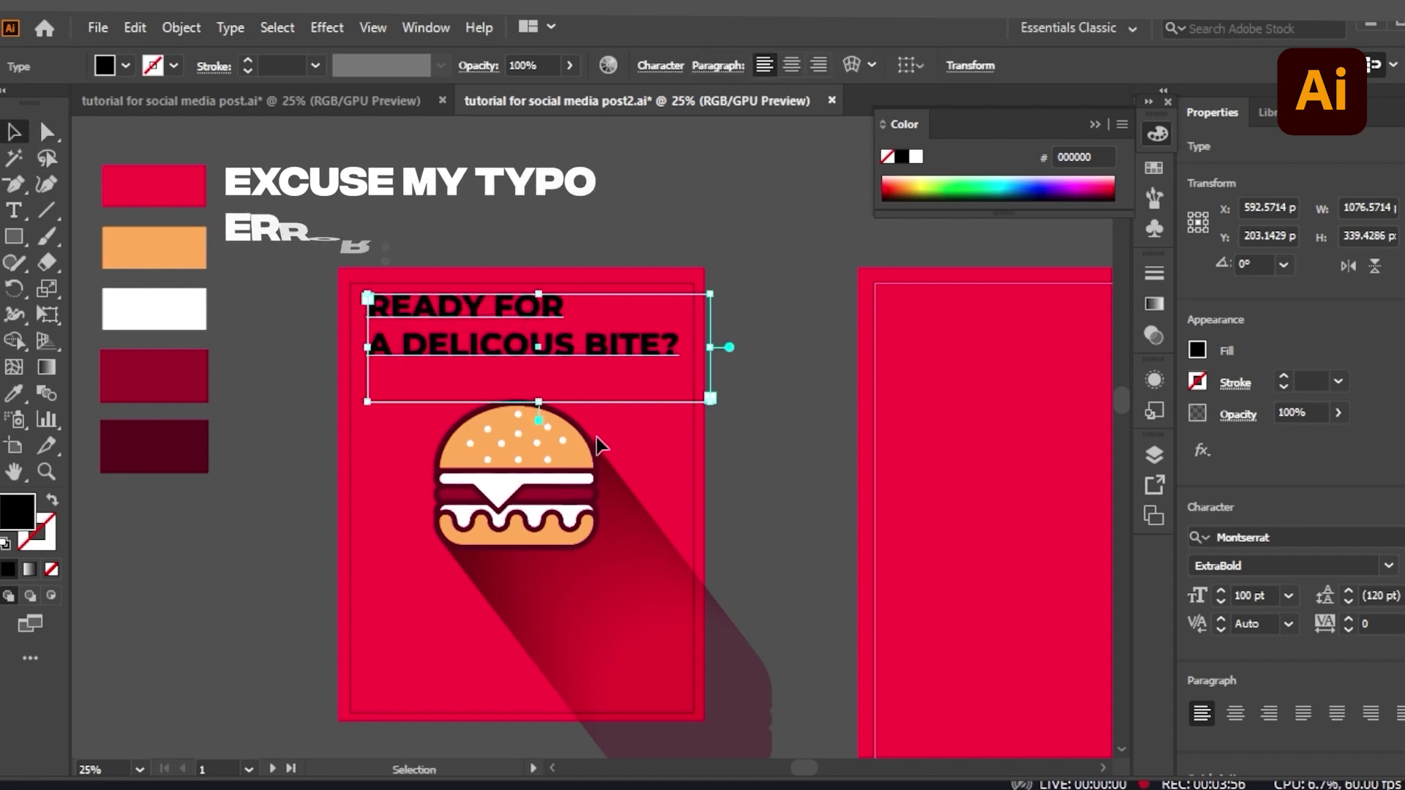
scroll(621, 458, up, 1)
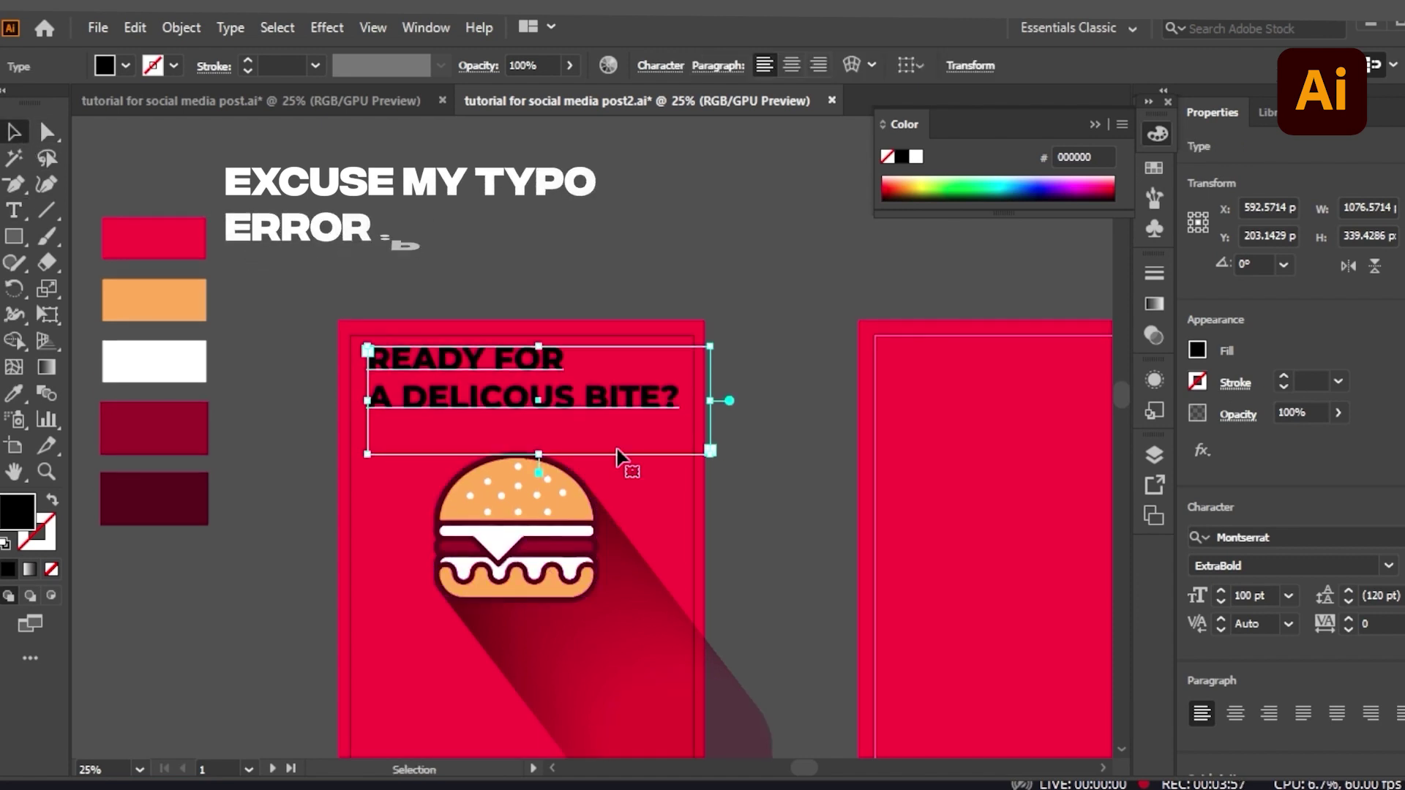
click(15, 393)
click(186, 362)
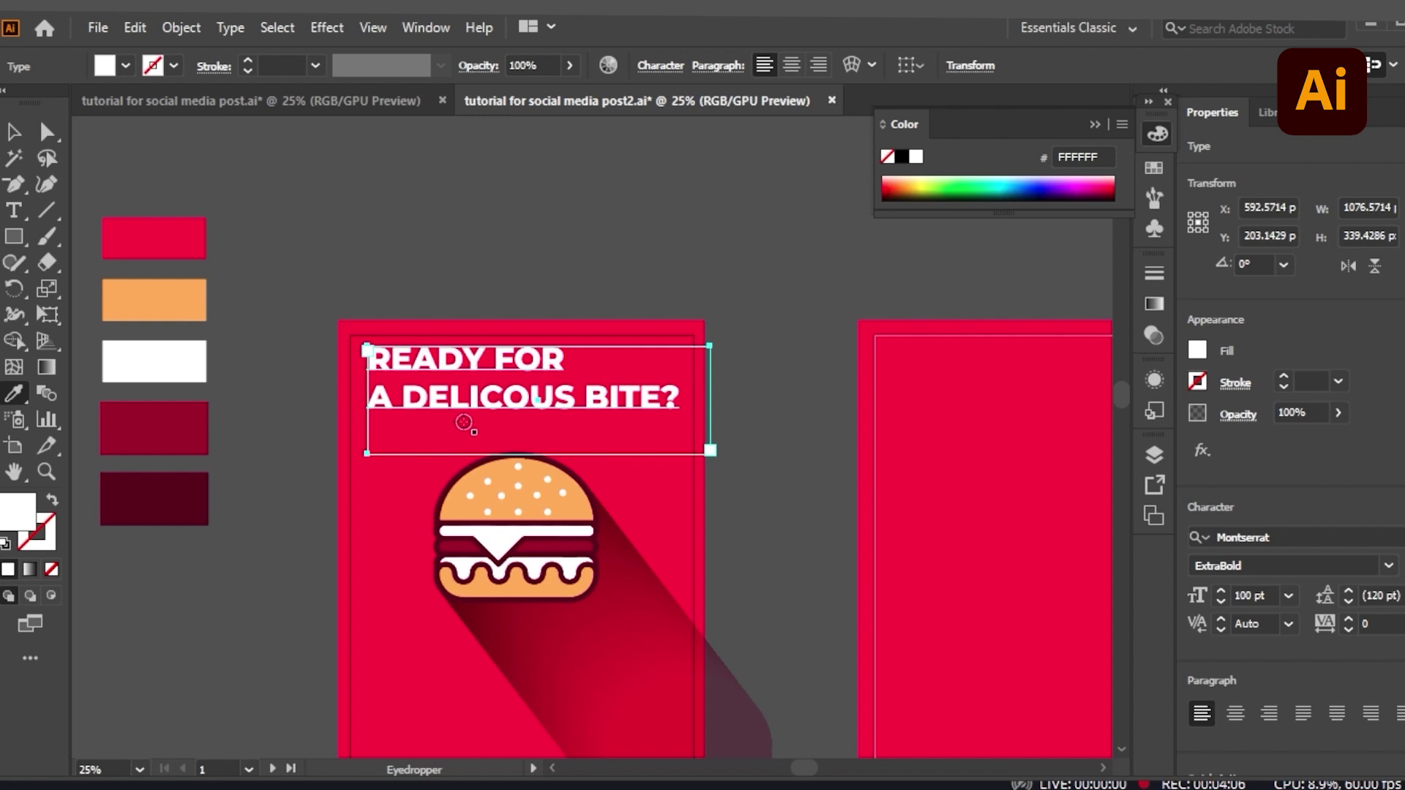
- Move the word "A" up to the end of the headline's first line and shift the text box slightly downward
click(13, 210)
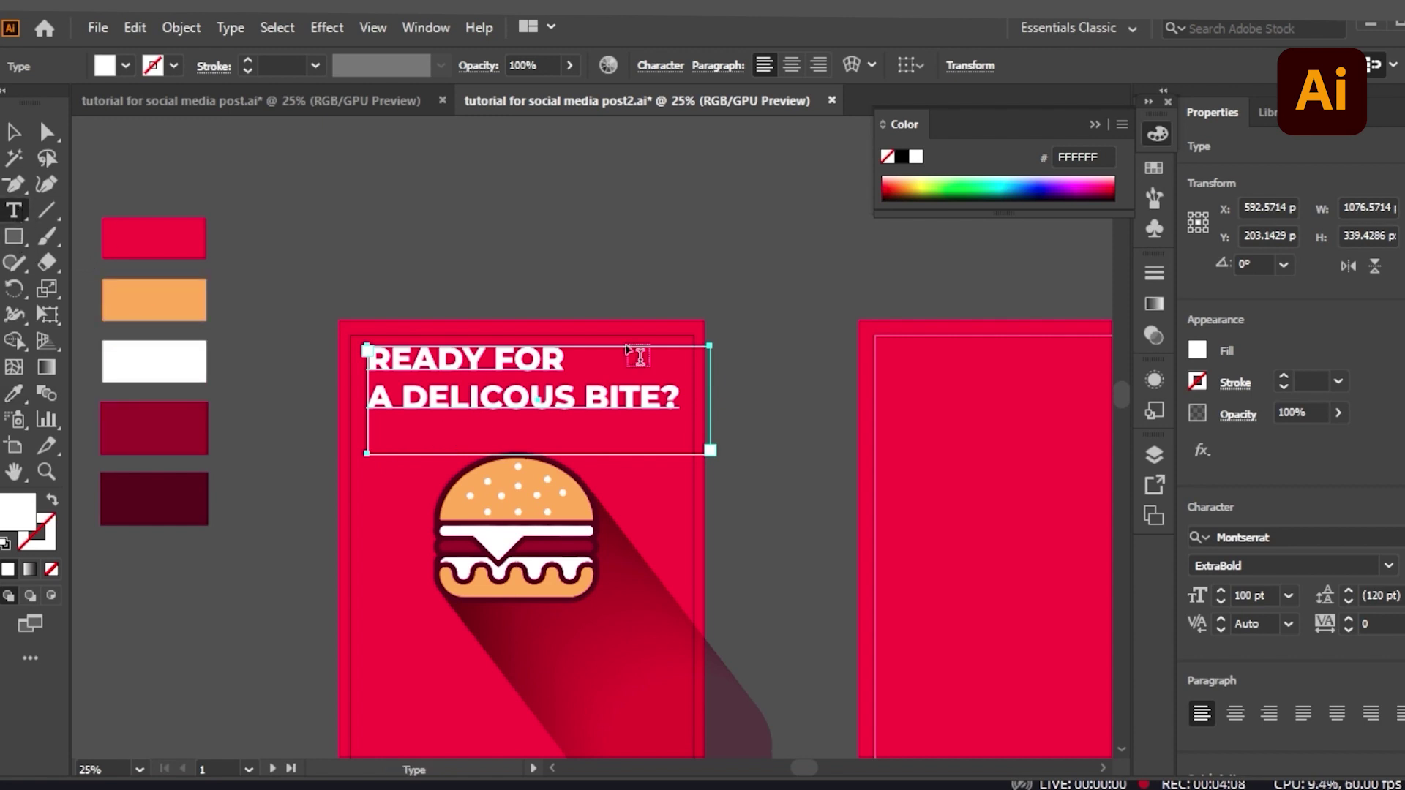
click(401, 398)
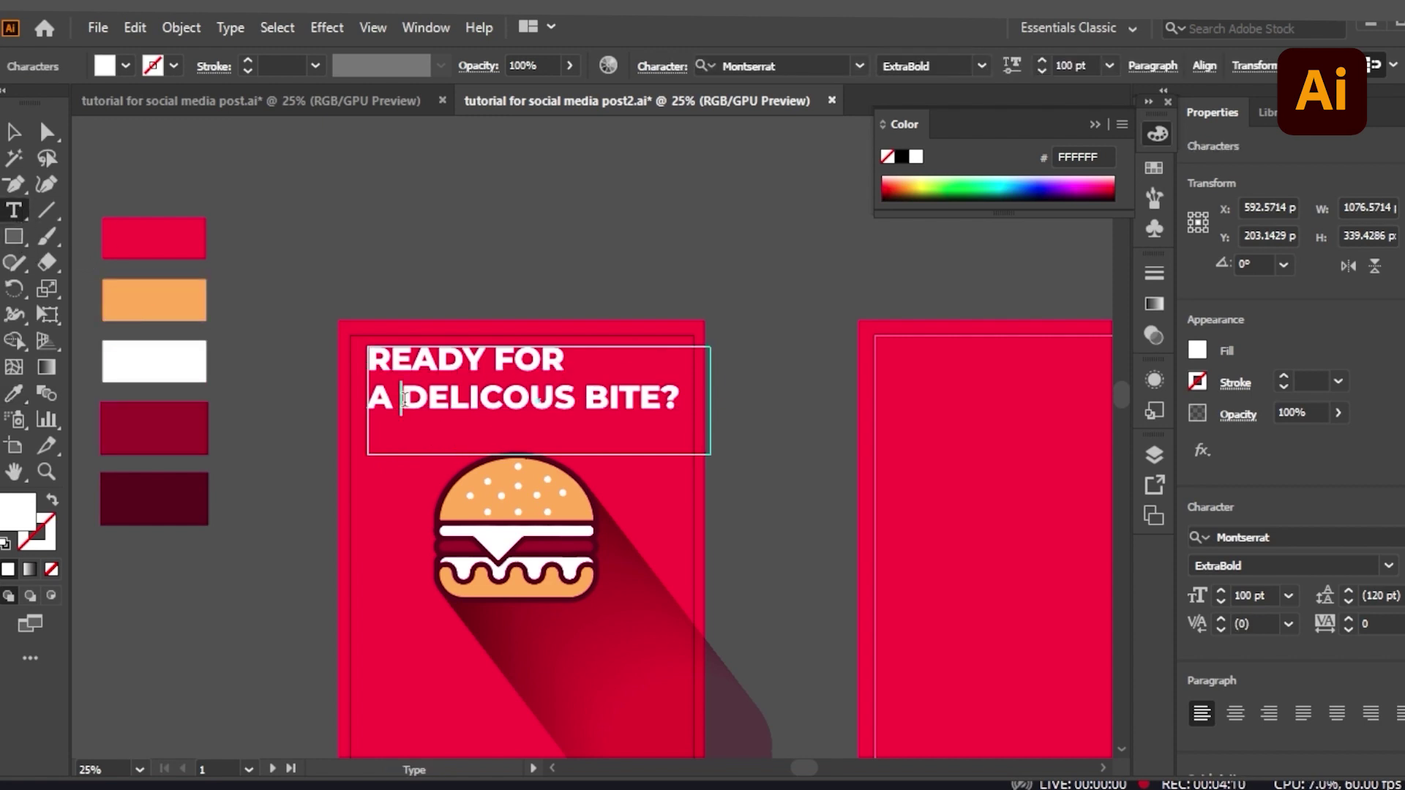
key(BackSpace)
key(BackSpace)
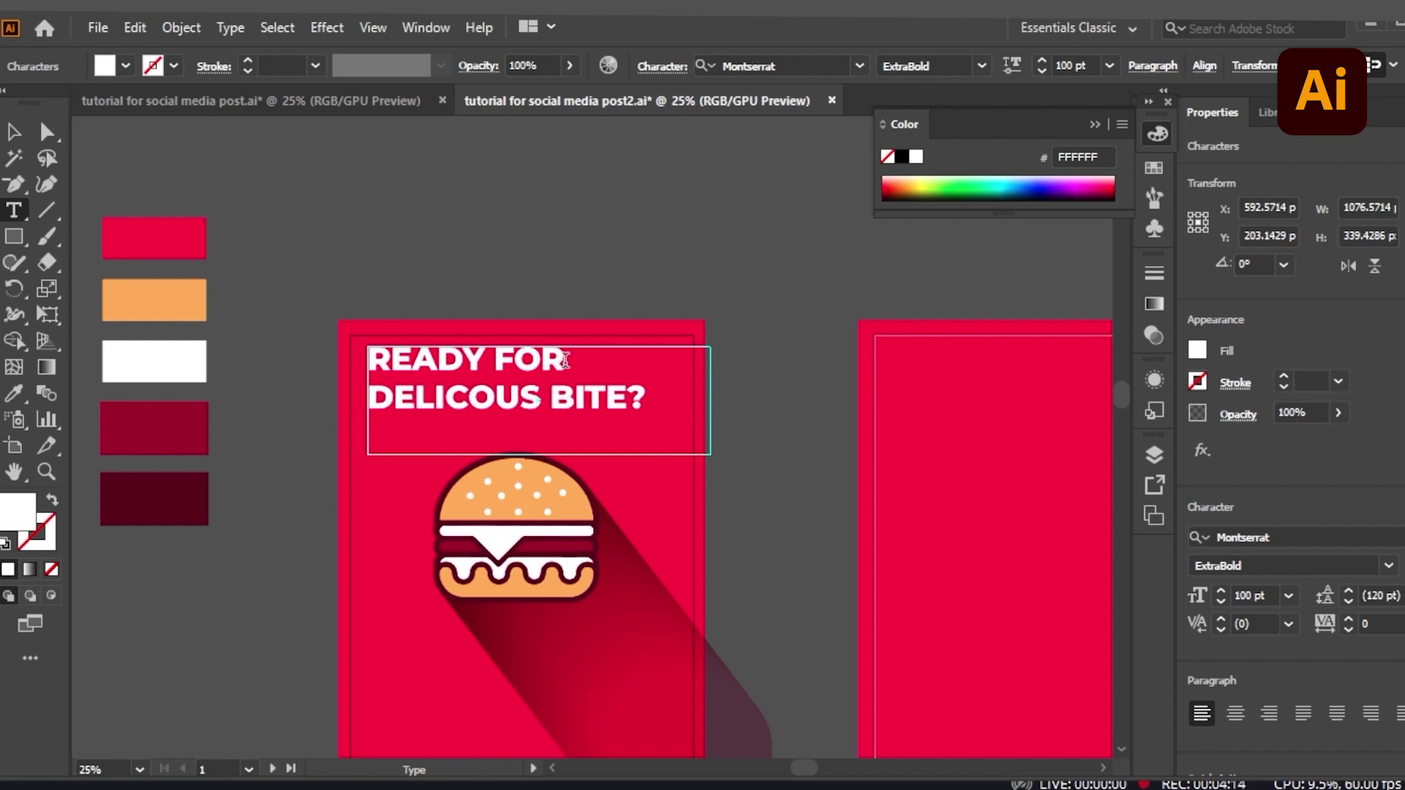
text(A)
key(Escape)
drag(480, 377, 483, 392)
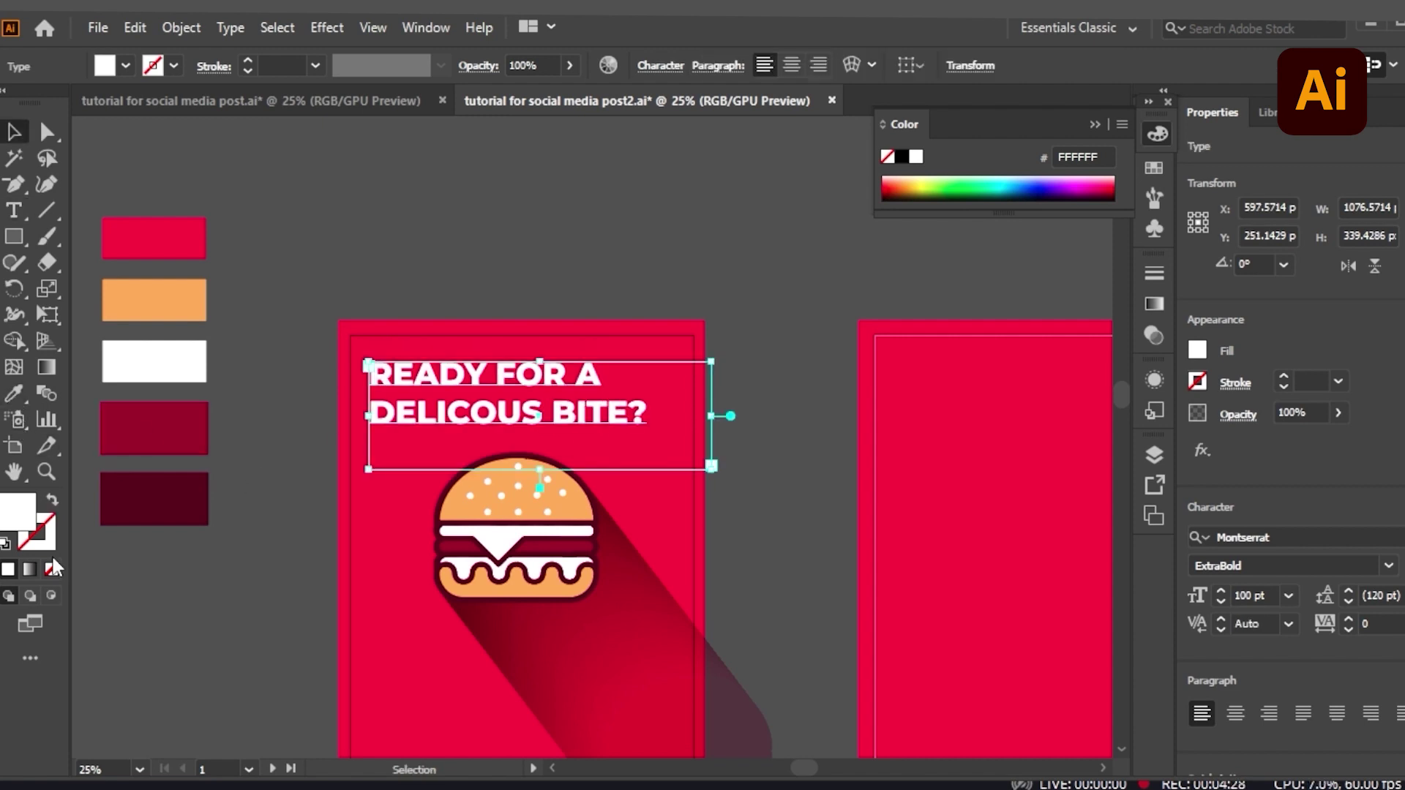
click(46, 472)
click(508, 420)
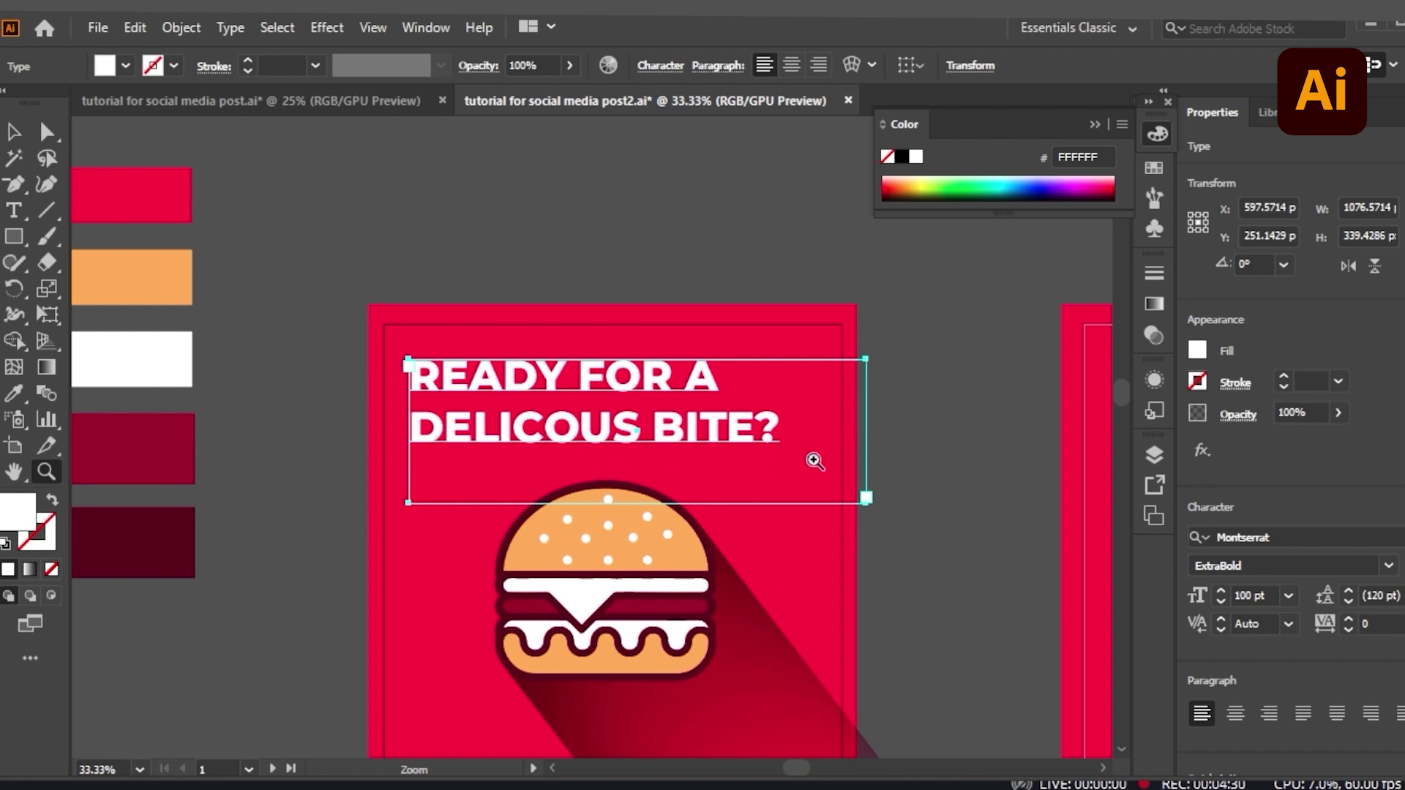
click(13, 212)
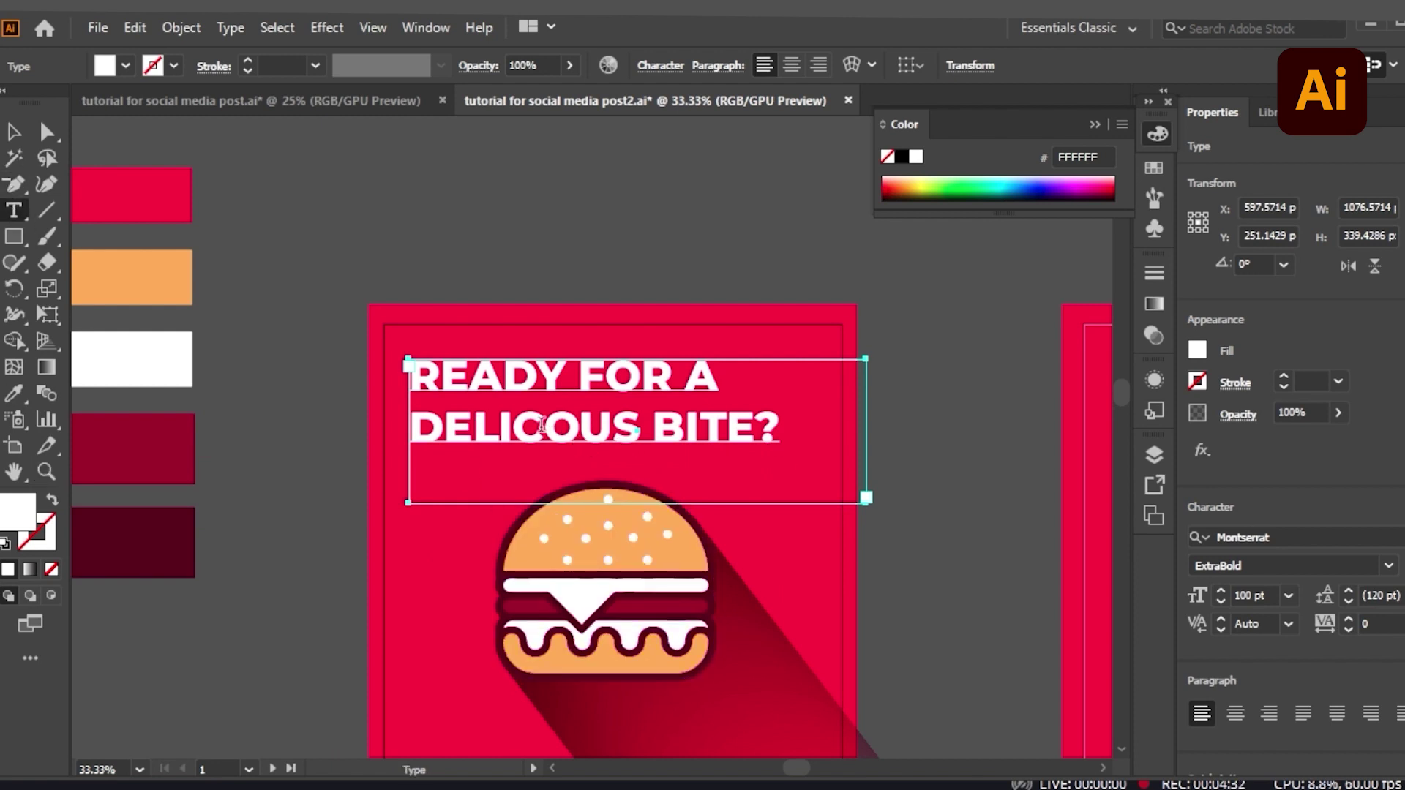
drag(409, 425, 791, 410)
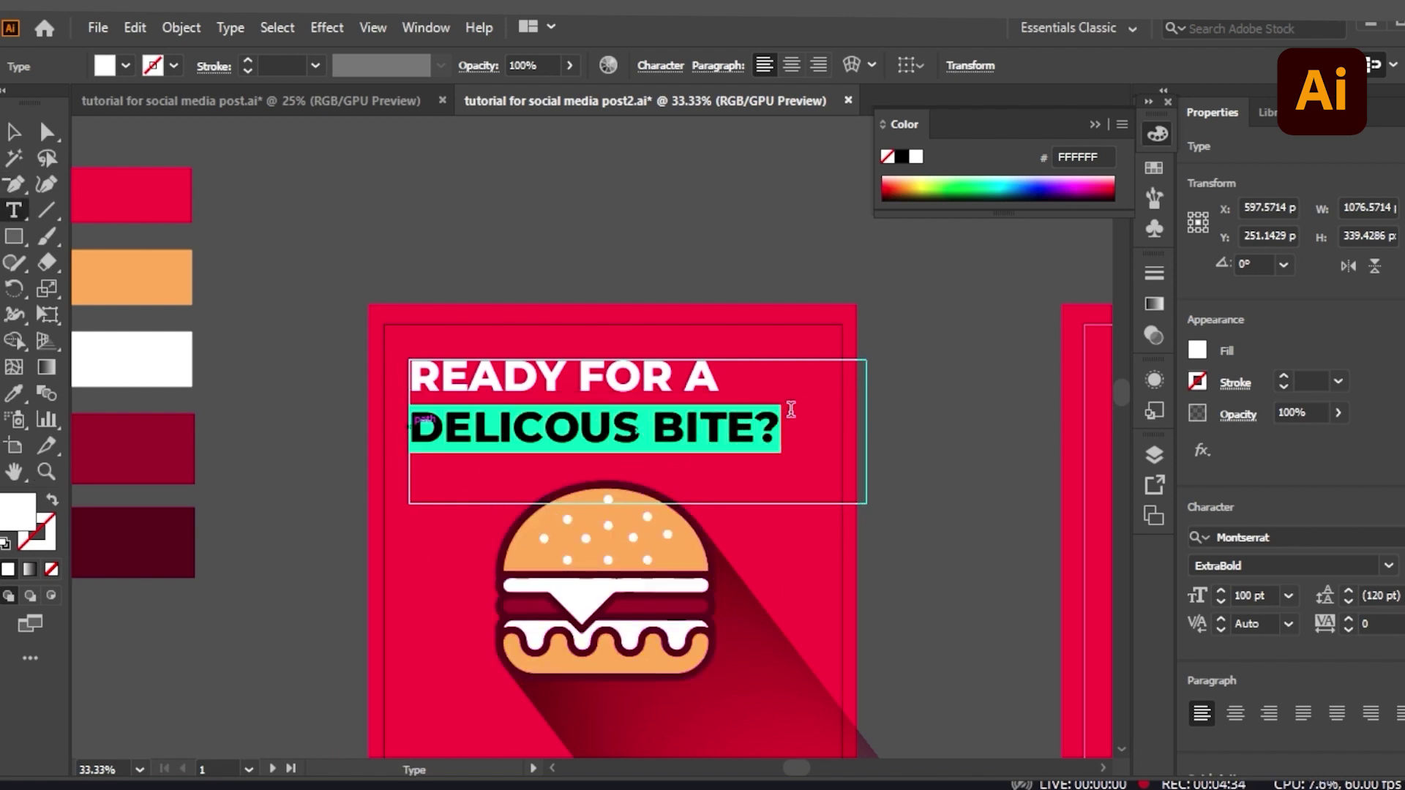
double_click(1249, 595)
click(1251, 596)
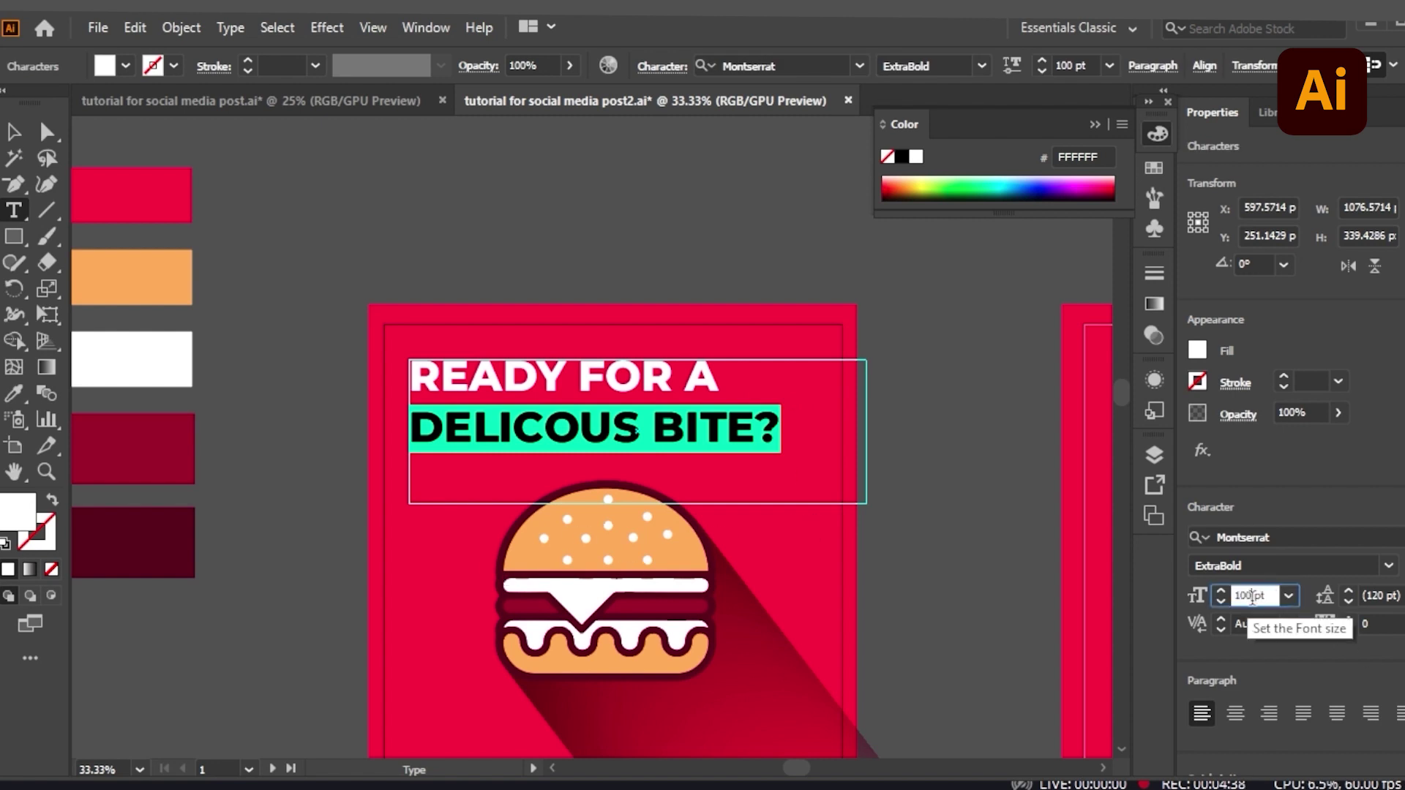
double_click(1251, 596)
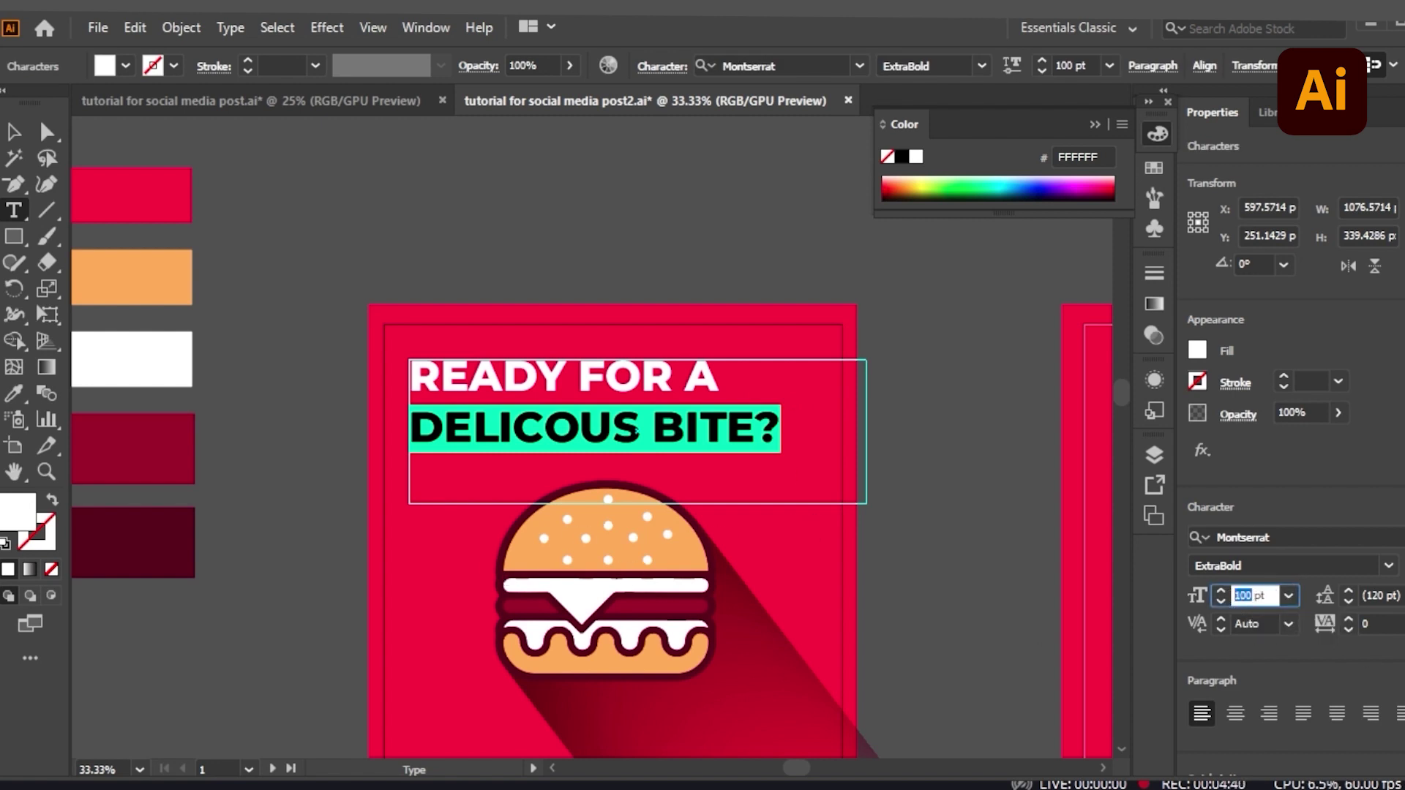
click(13, 132)
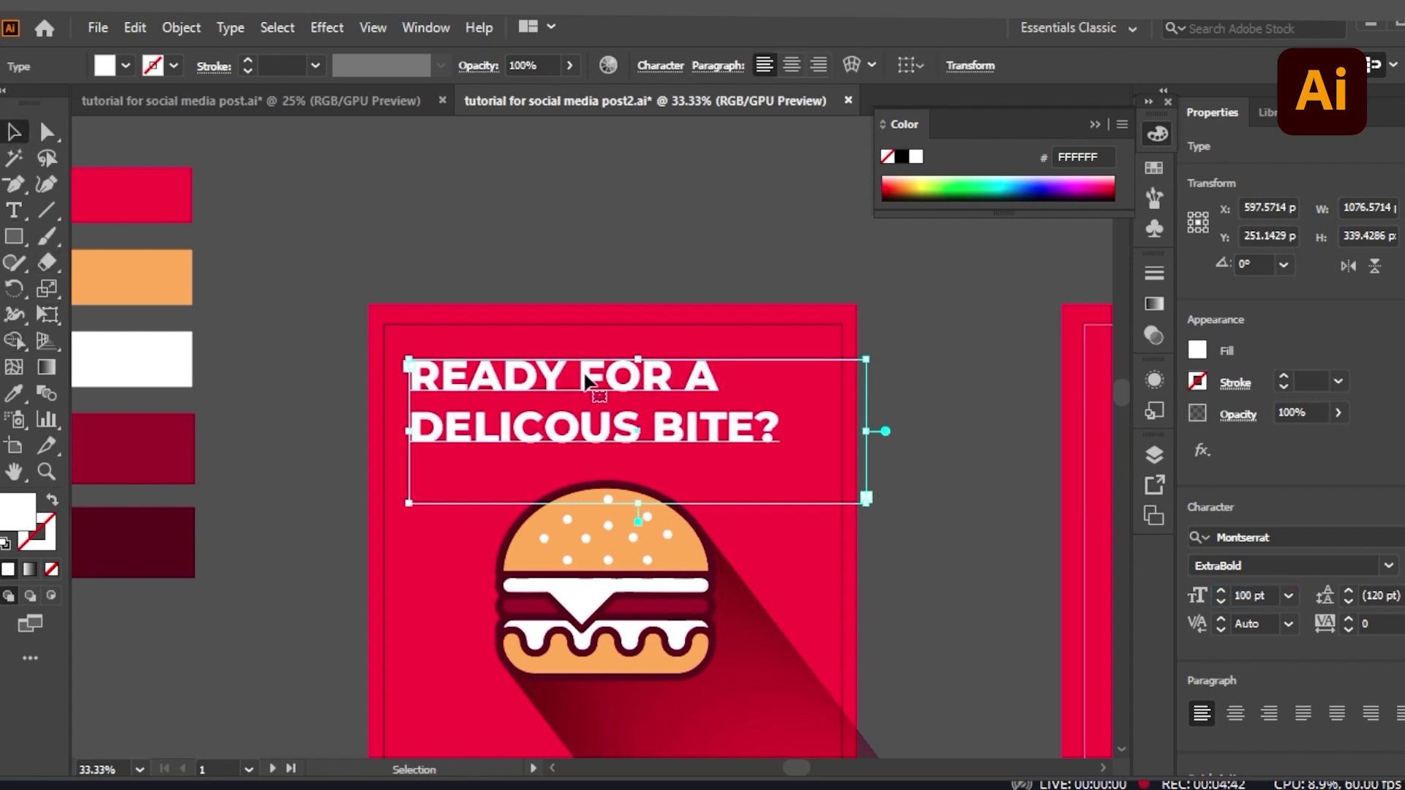
- Try 80 pt for the headline's "READY FOR A" line, and settle on a font size of 70 pt
click(13, 210)
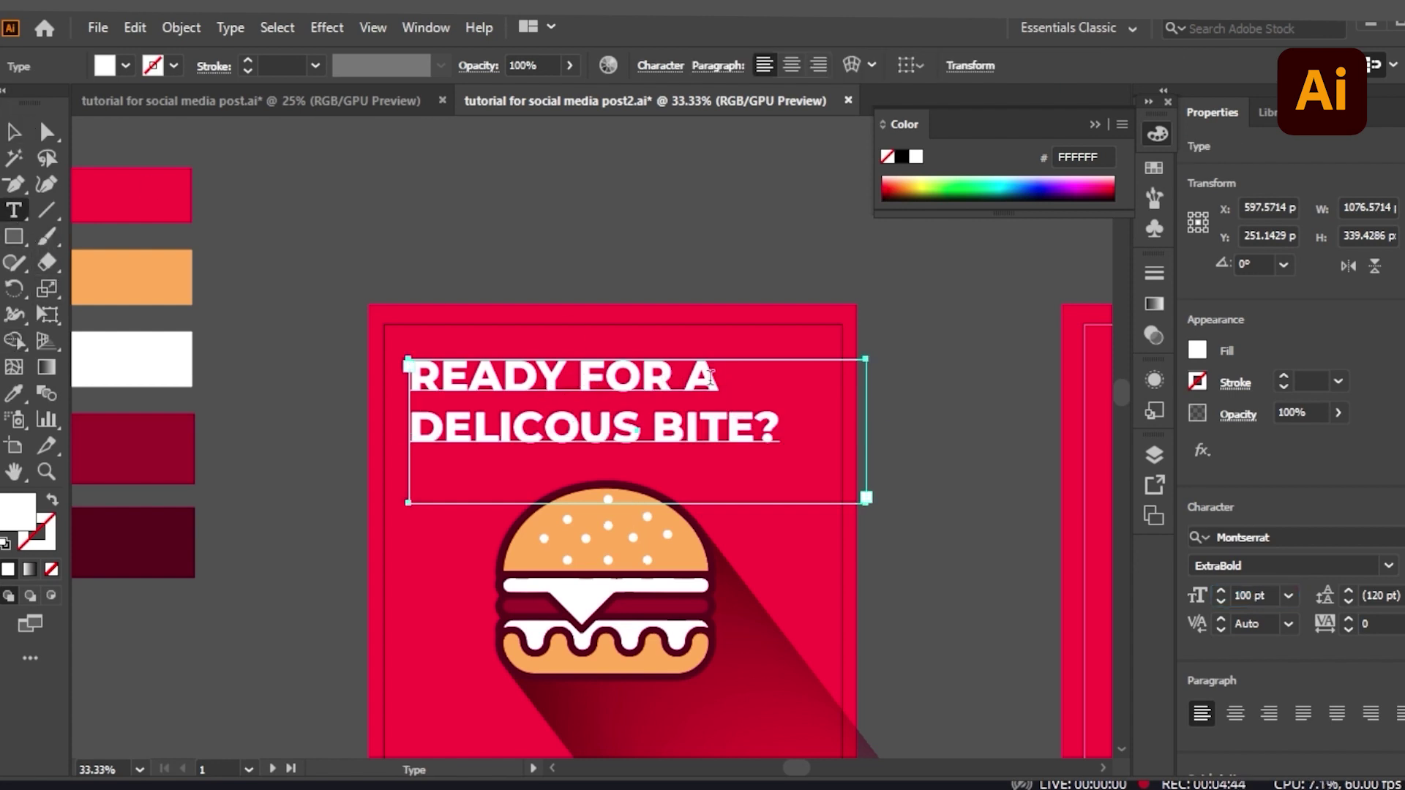
drag(710, 377, 406, 380)
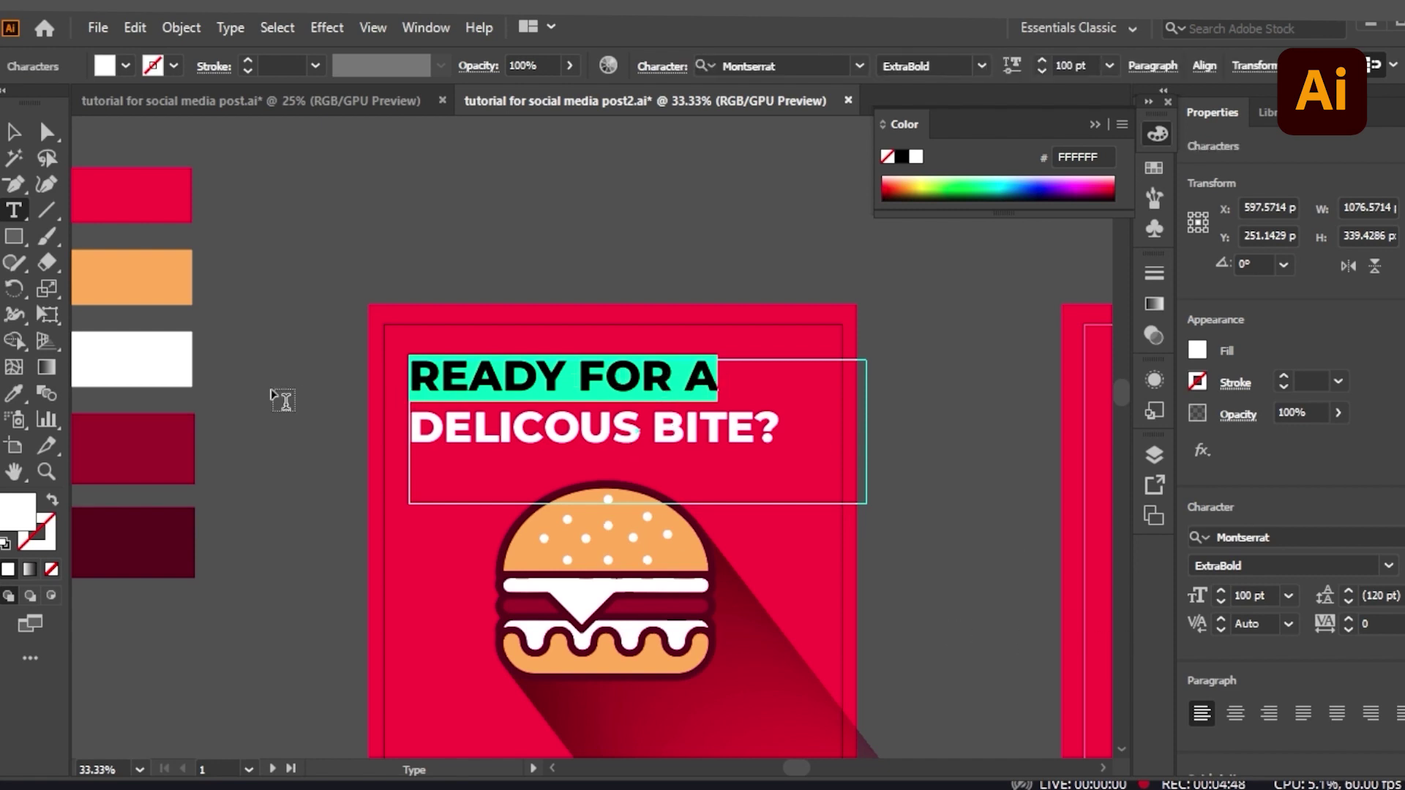
double_click(1248, 596)
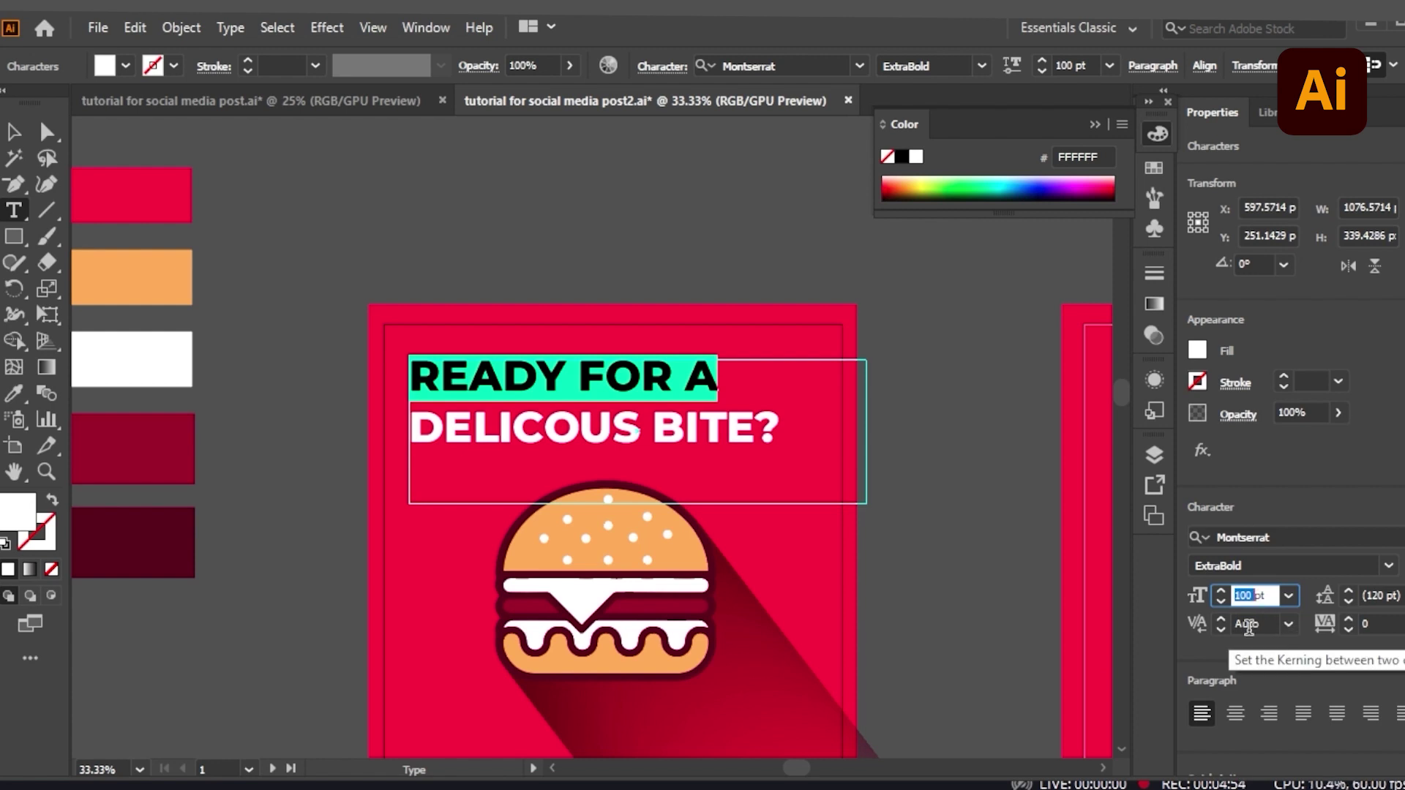
text(80)
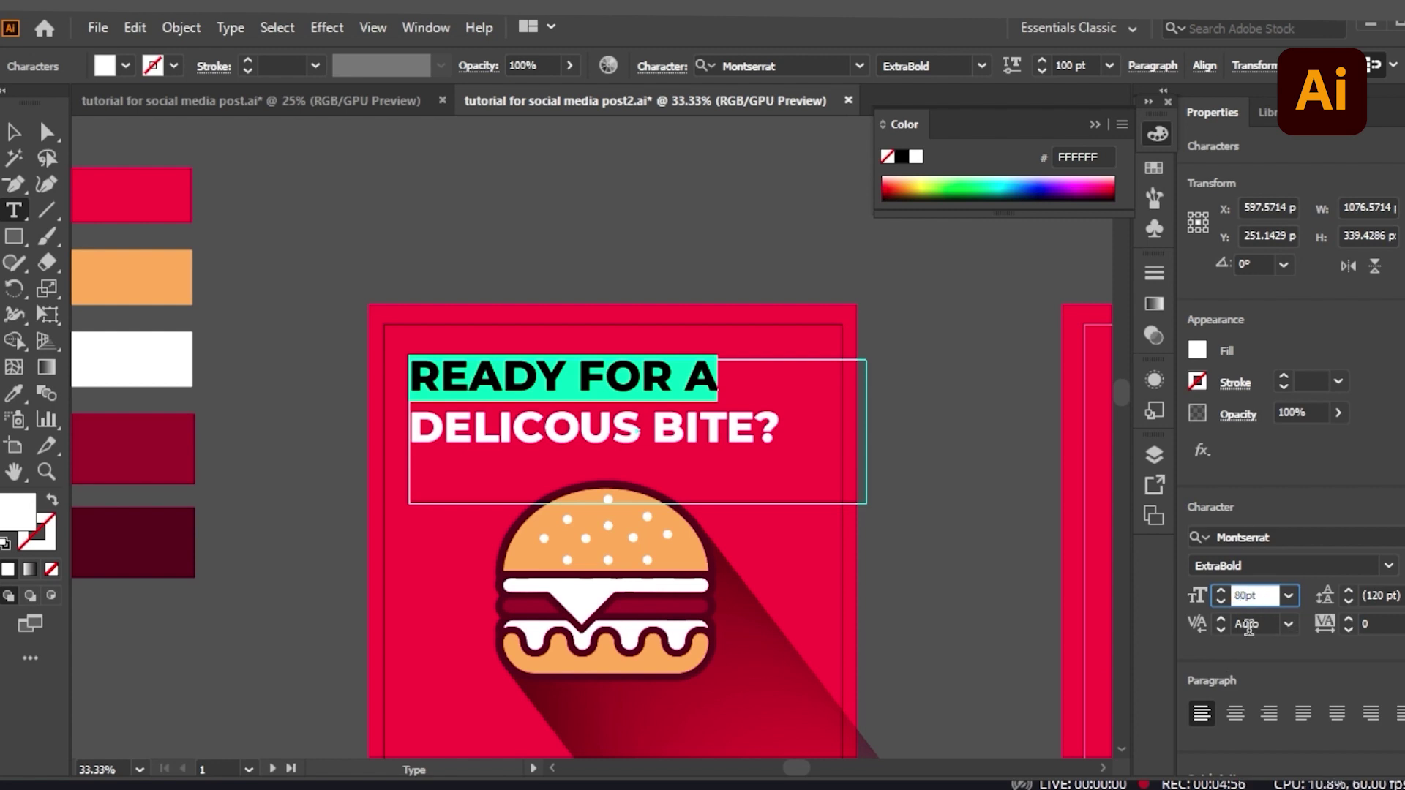
key(Return)
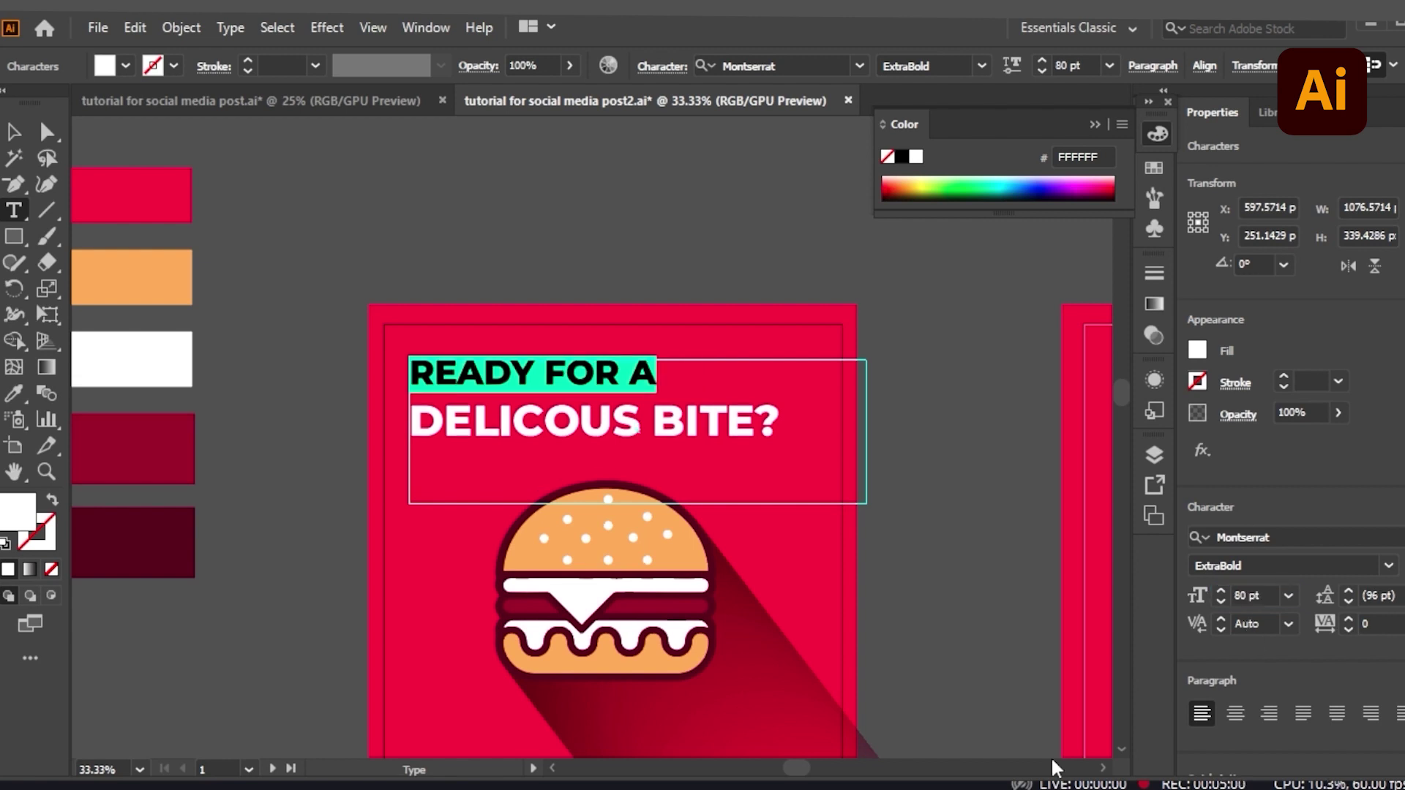
double_click(1246, 596)
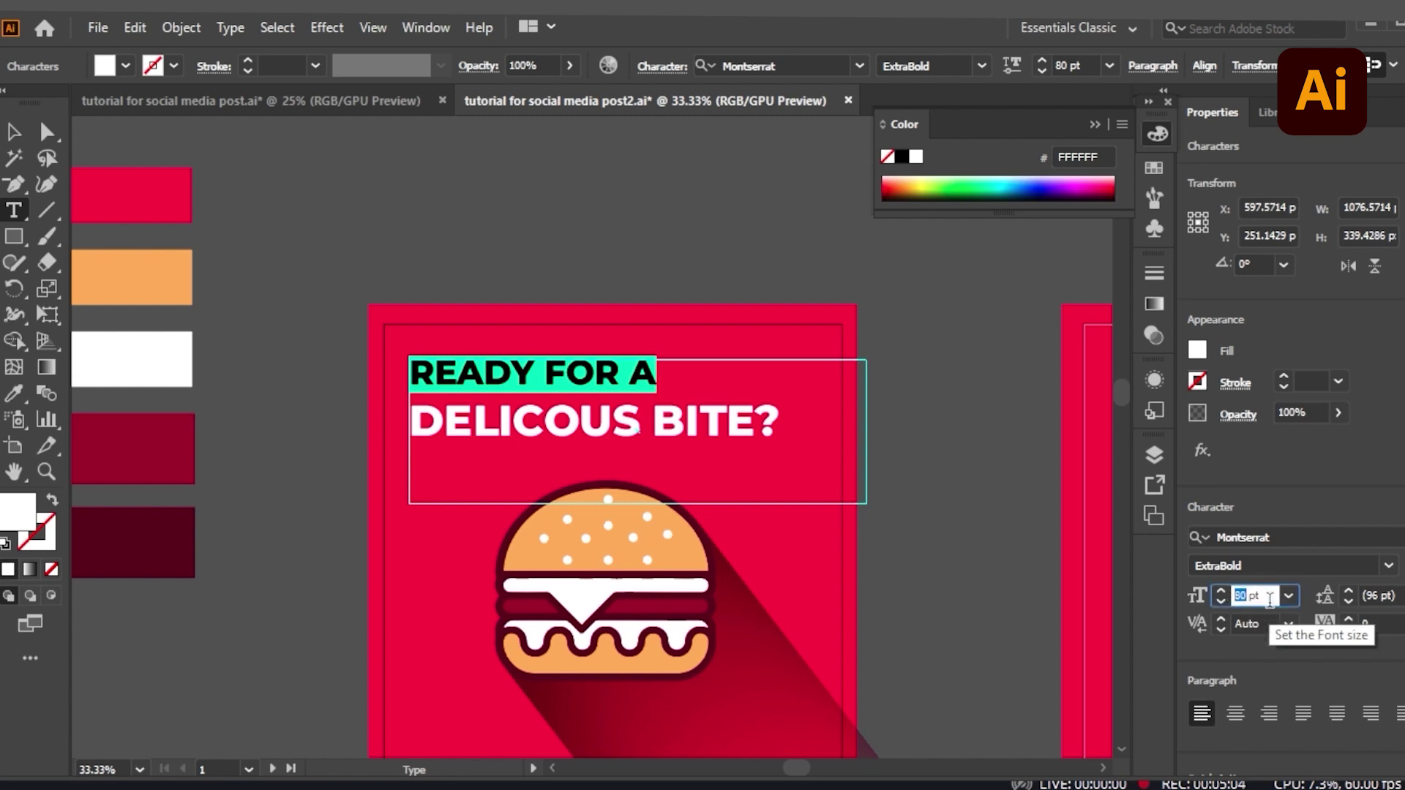
key(BackSpace)
text(70)
key(Return)
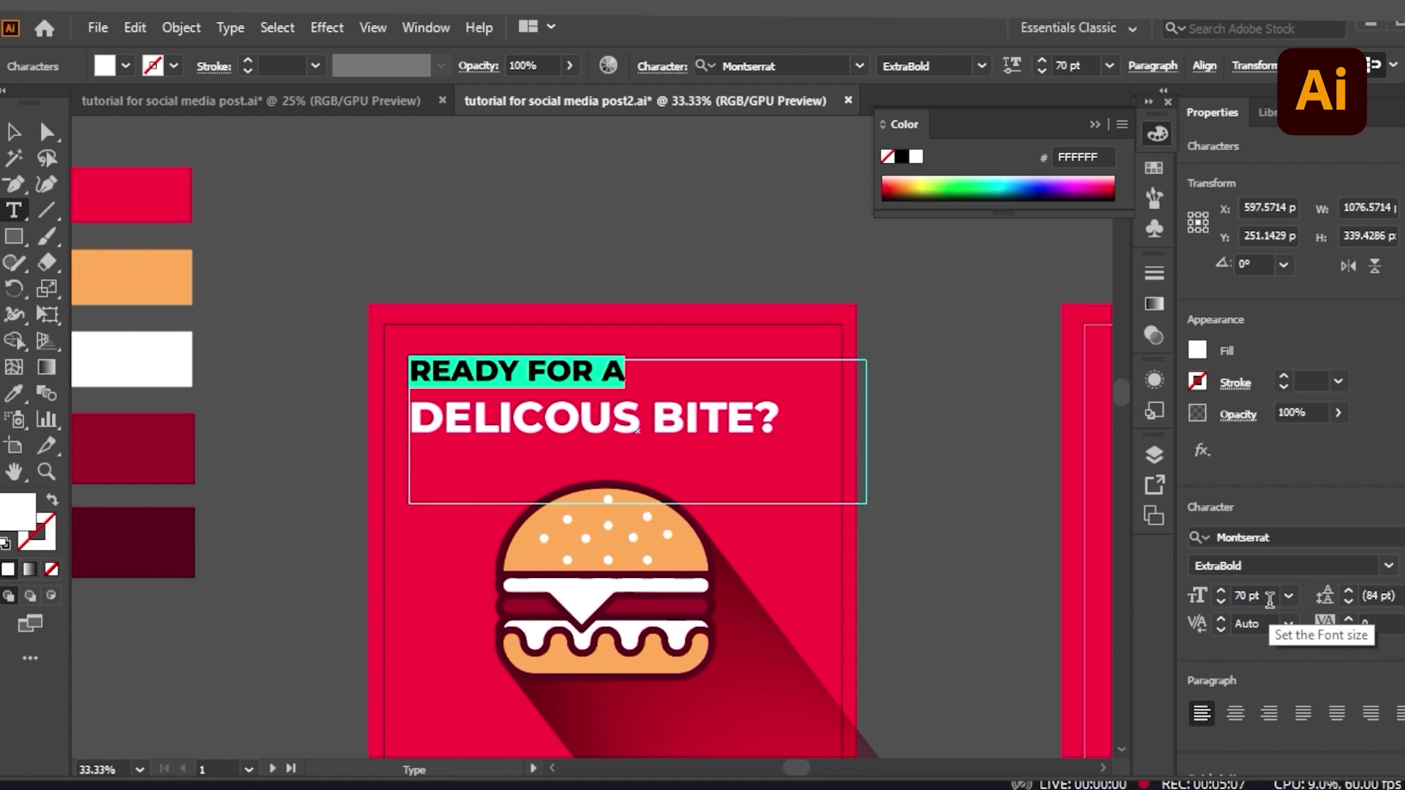
- Narrow the headline box and split "DELICOUS BITE?" into its own text box about 931 × 195 px beneath "READY FOR A"
click(14, 132)
mouse_move(688, 423)
mouse_down()
mouse_move(716, 420)
mouse_move(696, 432)
mouse_up()
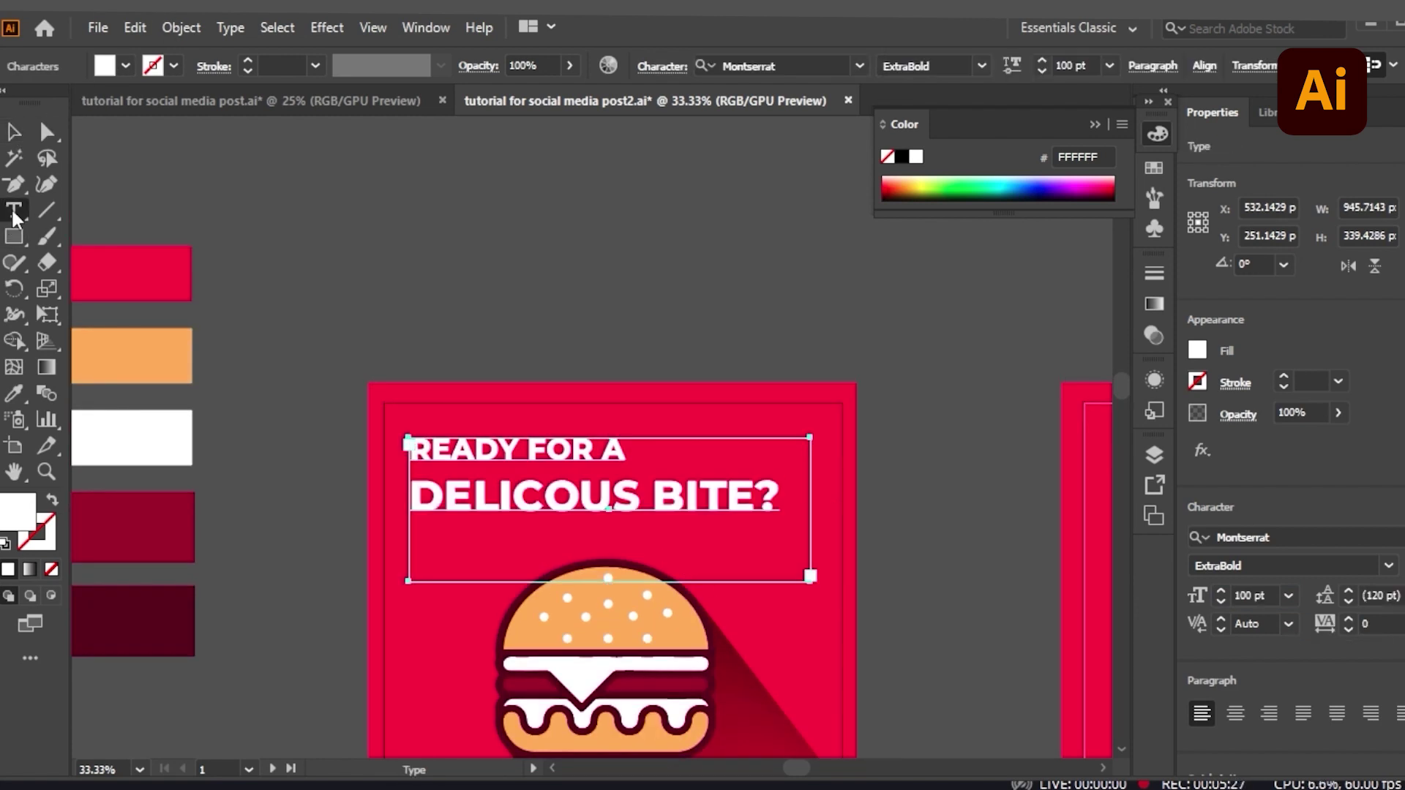
text(DELICOUS BITE?)
key(BackSpace)
drag(732, 289, 746, 504)
mouse_move(564, 458)
mouse_down()
mouse_move(627, 471)
mouse_move(579, 481)
mouse_up()
drag(643, 512, 580, 513)
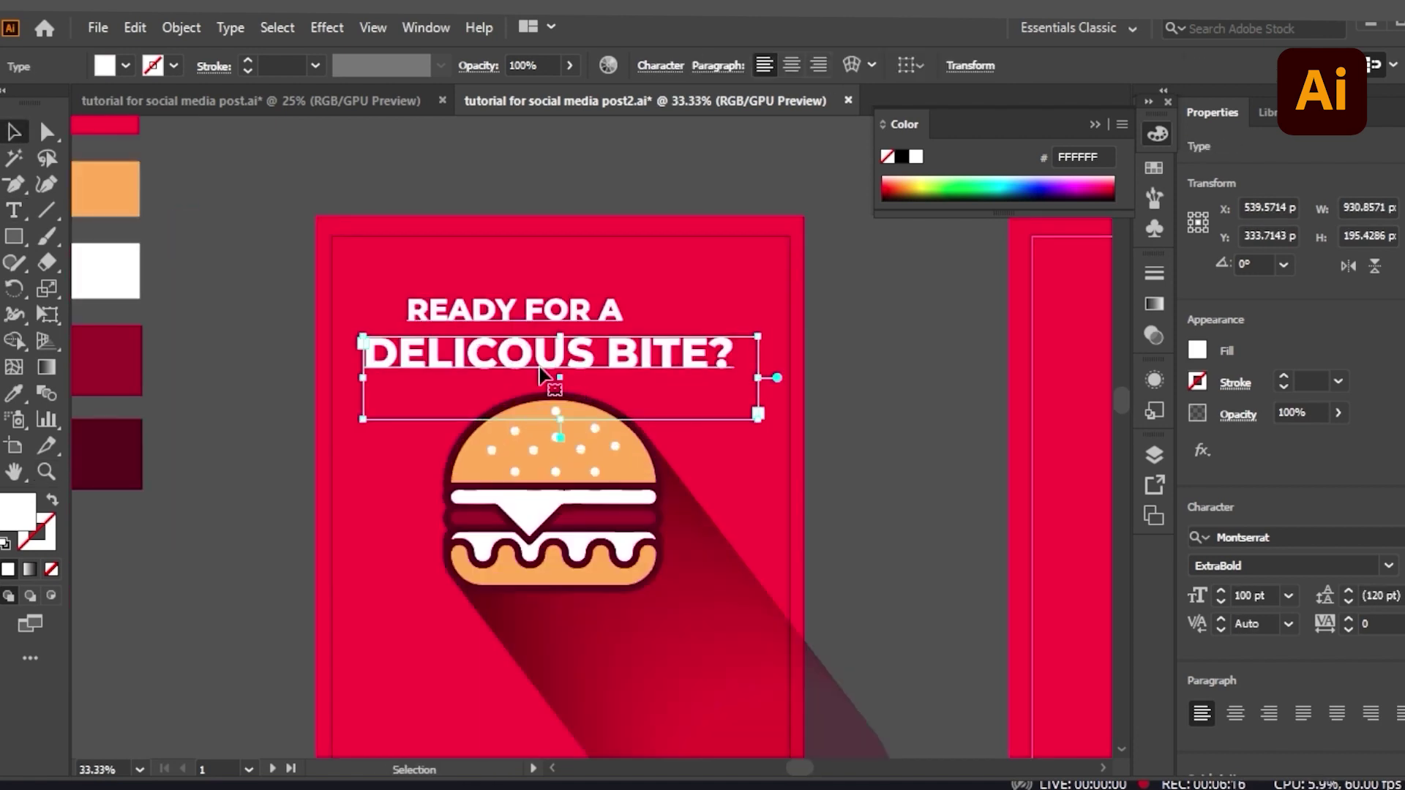
- Split "BITE?" off the "DELICOUS" line into its own text box beneath it, staggering the headline lines to the right
click(615, 315)
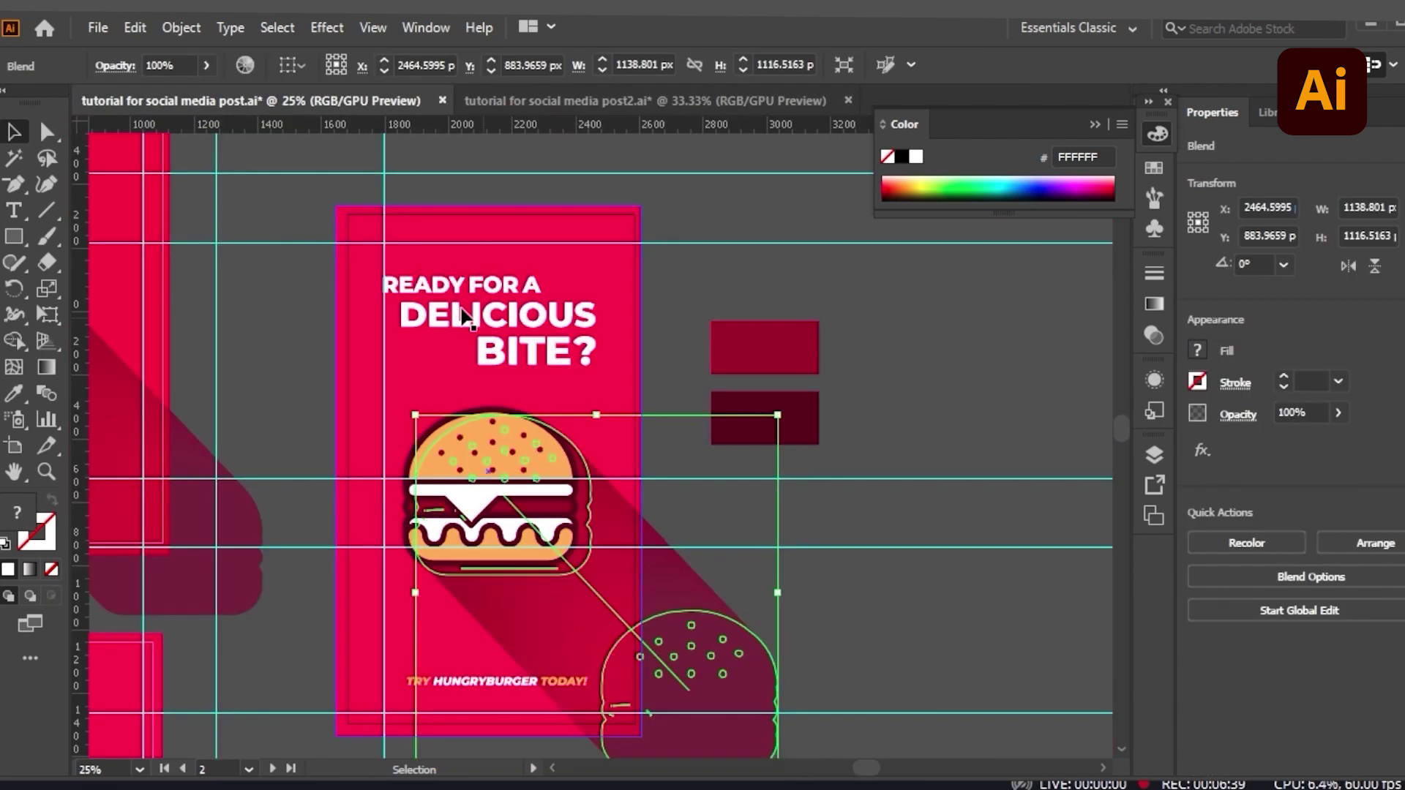
drag(583, 351, 737, 367)
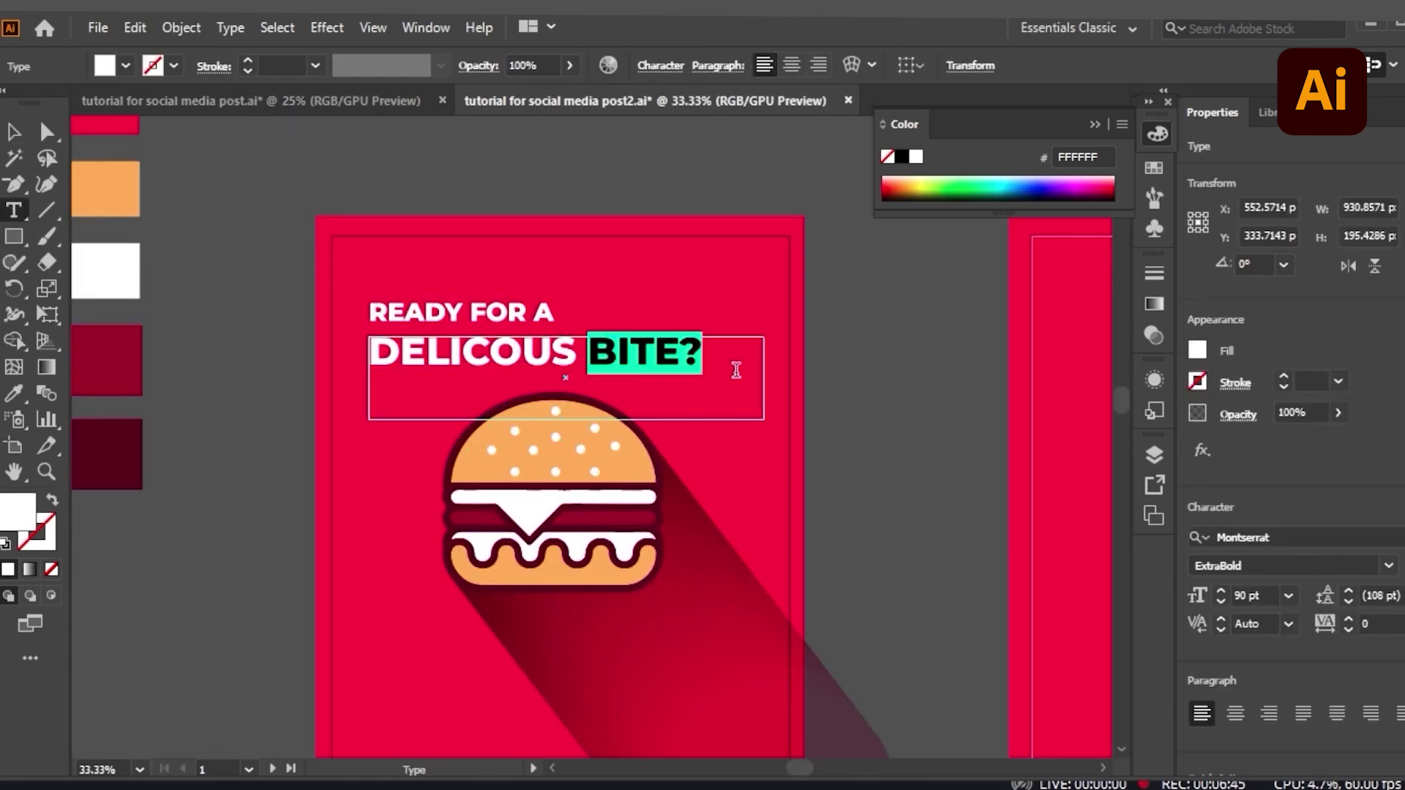
key(BackSpace)
key(Escape)
drag(464, 373, 492, 373)
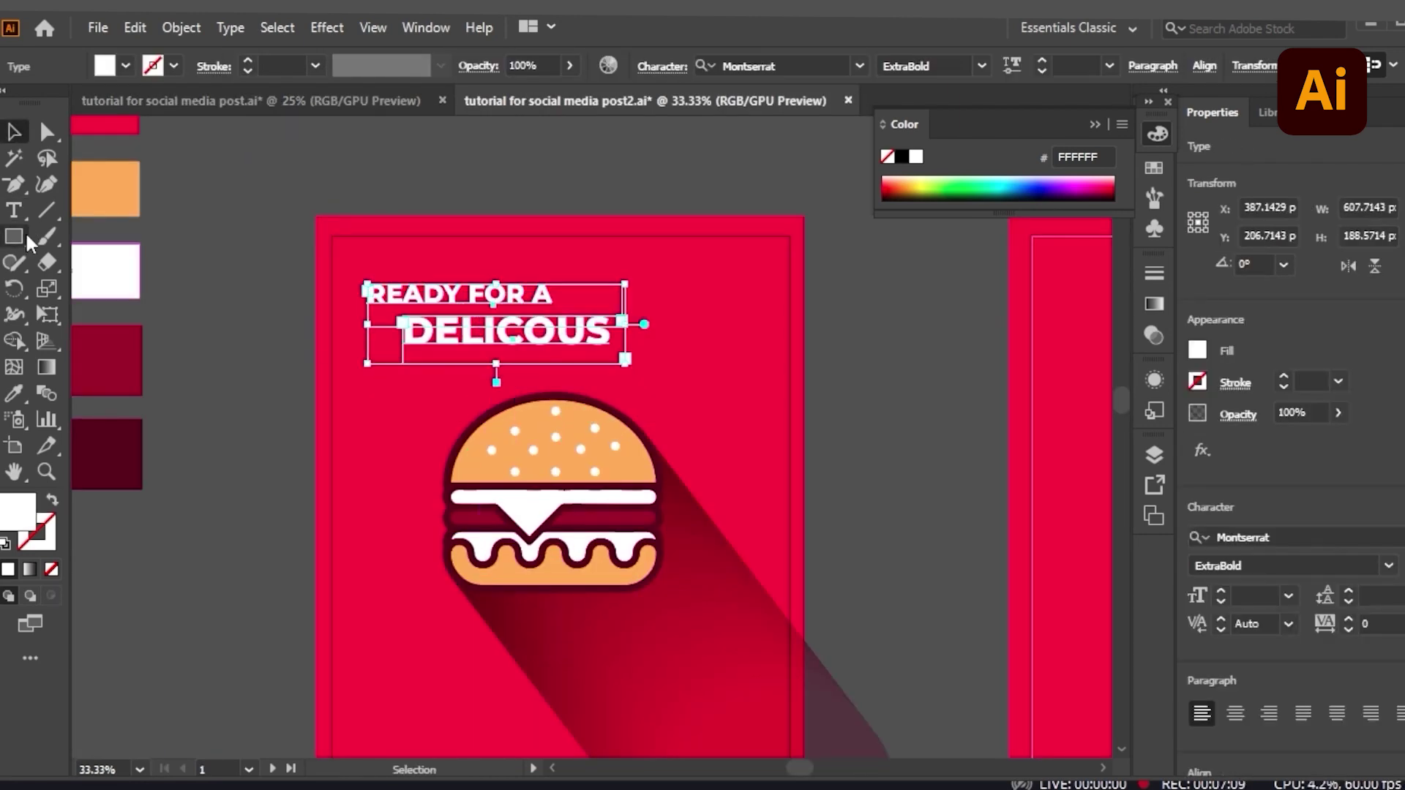
drag(553, 333, 541, 390)
double_click(505, 383)
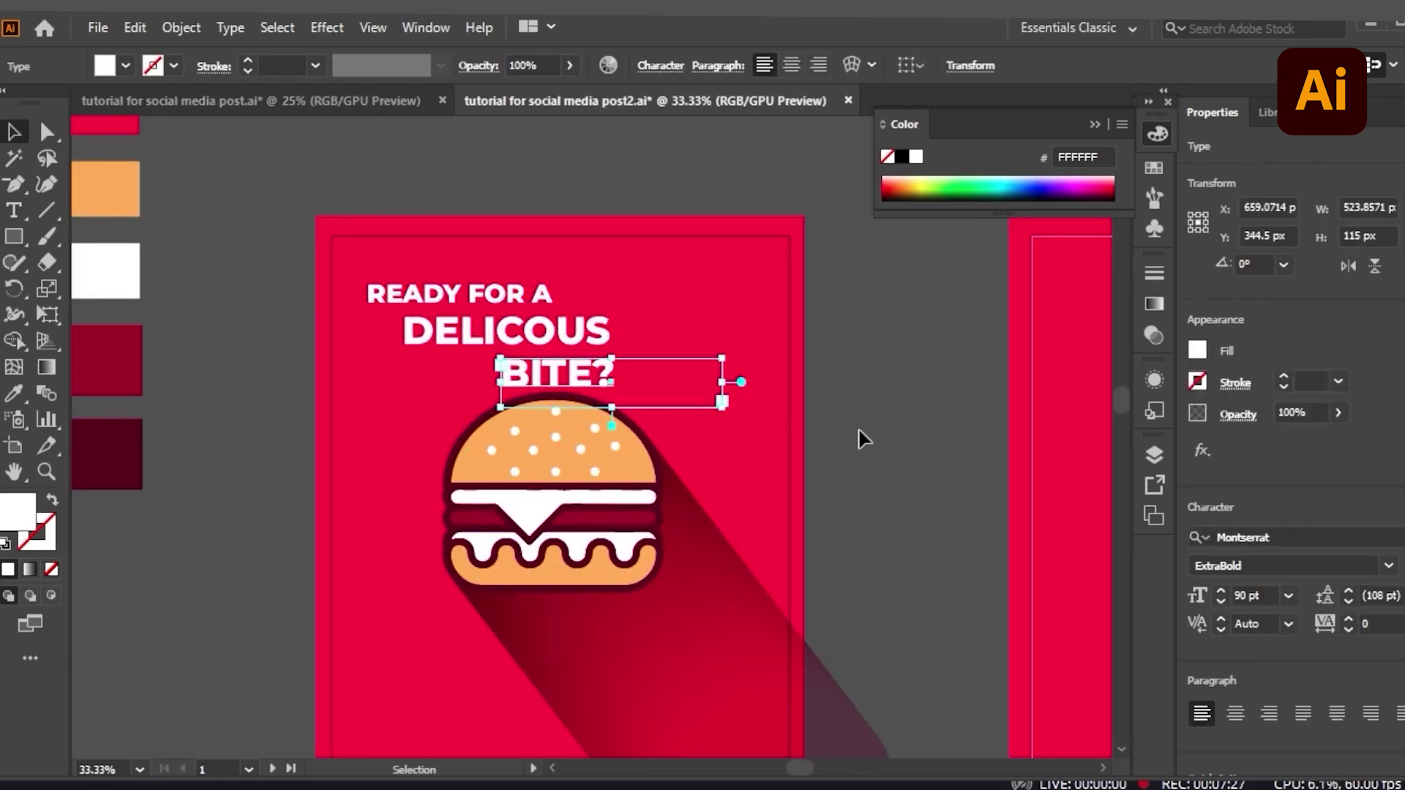
- Set the "DELICOUS" line to 115 pt and widen its text box to about 760 px
drag(666, 342, 695, 350)
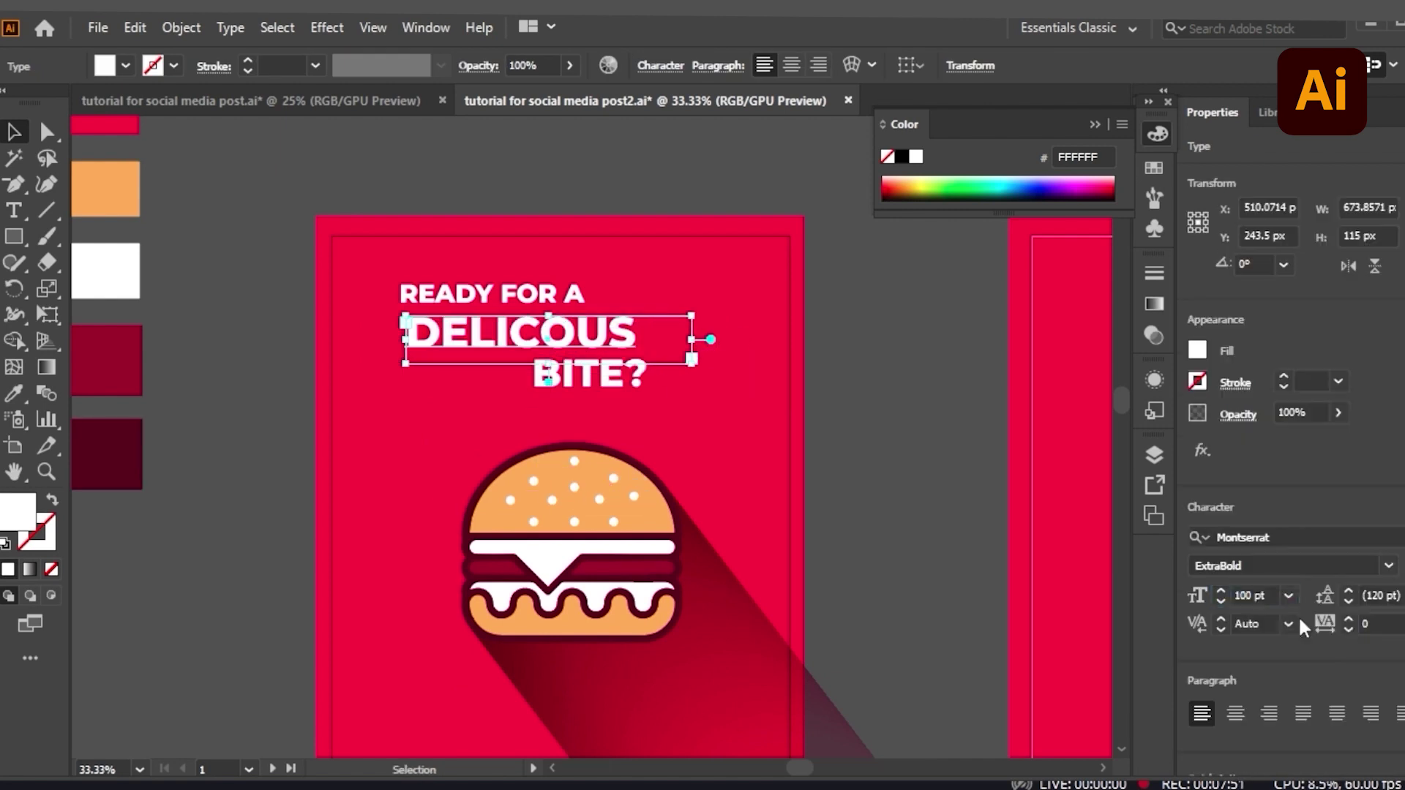
click(1248, 595)
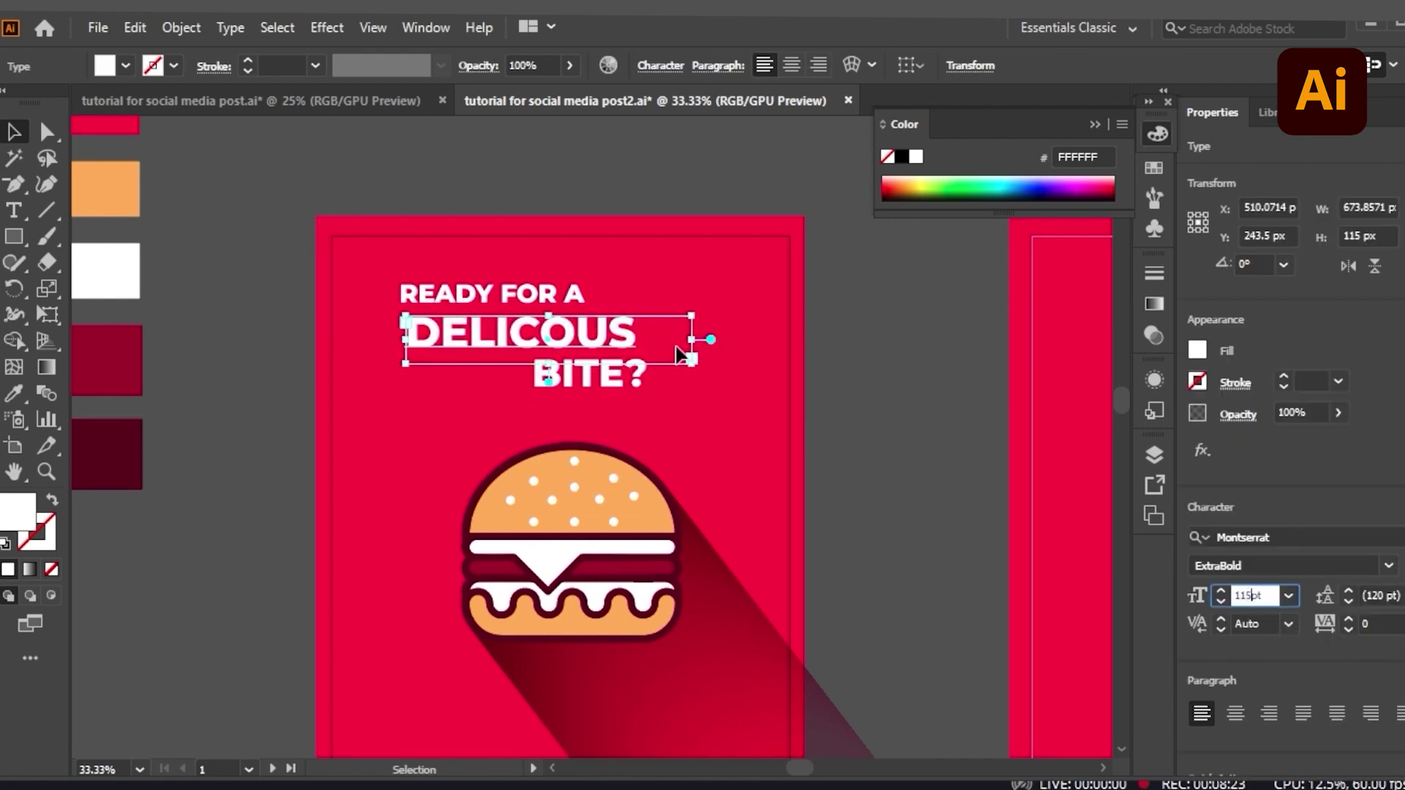
drag(696, 343, 731, 348)
- Move the "BITE?" text box slightly down and right, and set its font size to 120 pt
mouse_move(600, 386)
mouse_down()
mouse_move(606, 412)
mouse_move(621, 400)
mouse_up()
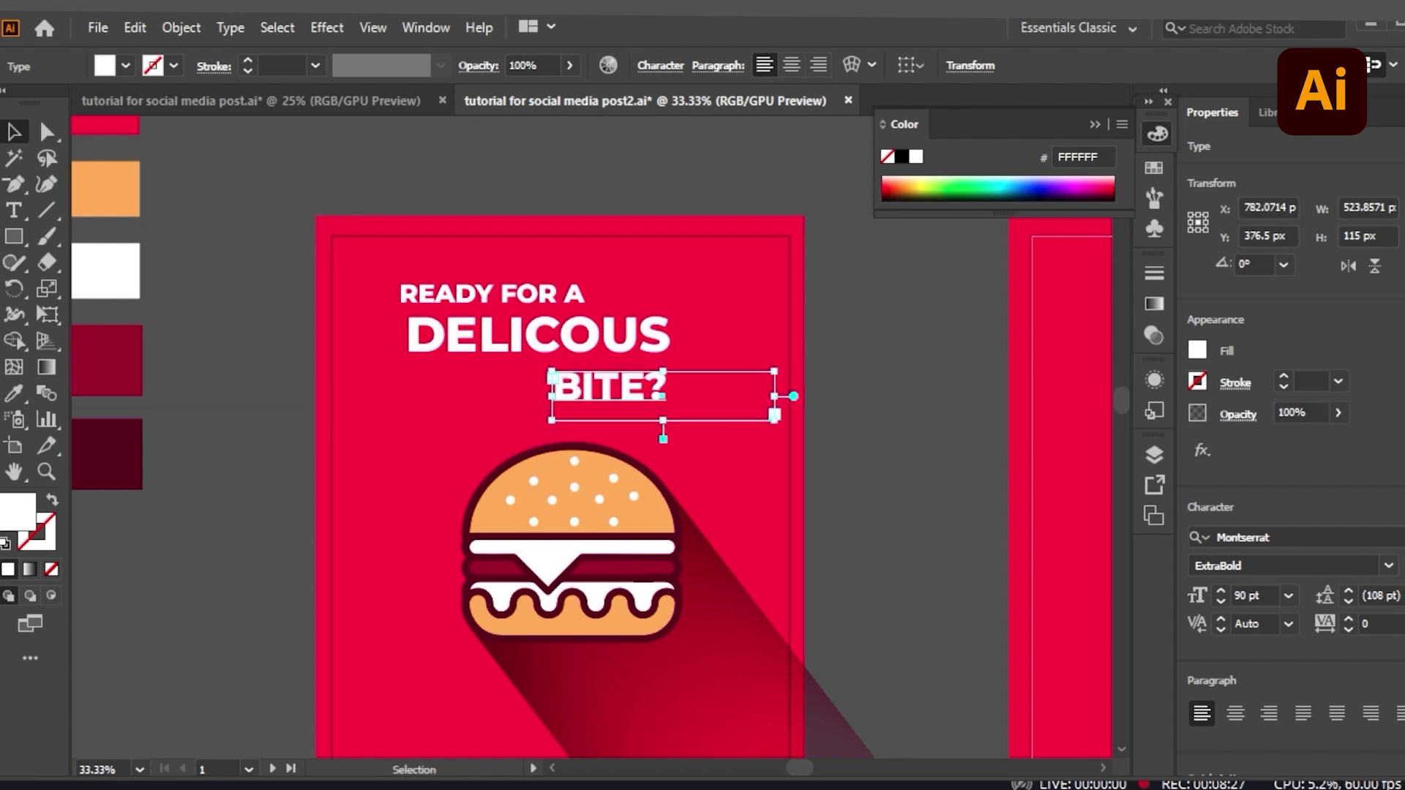
double_click(1238, 592)
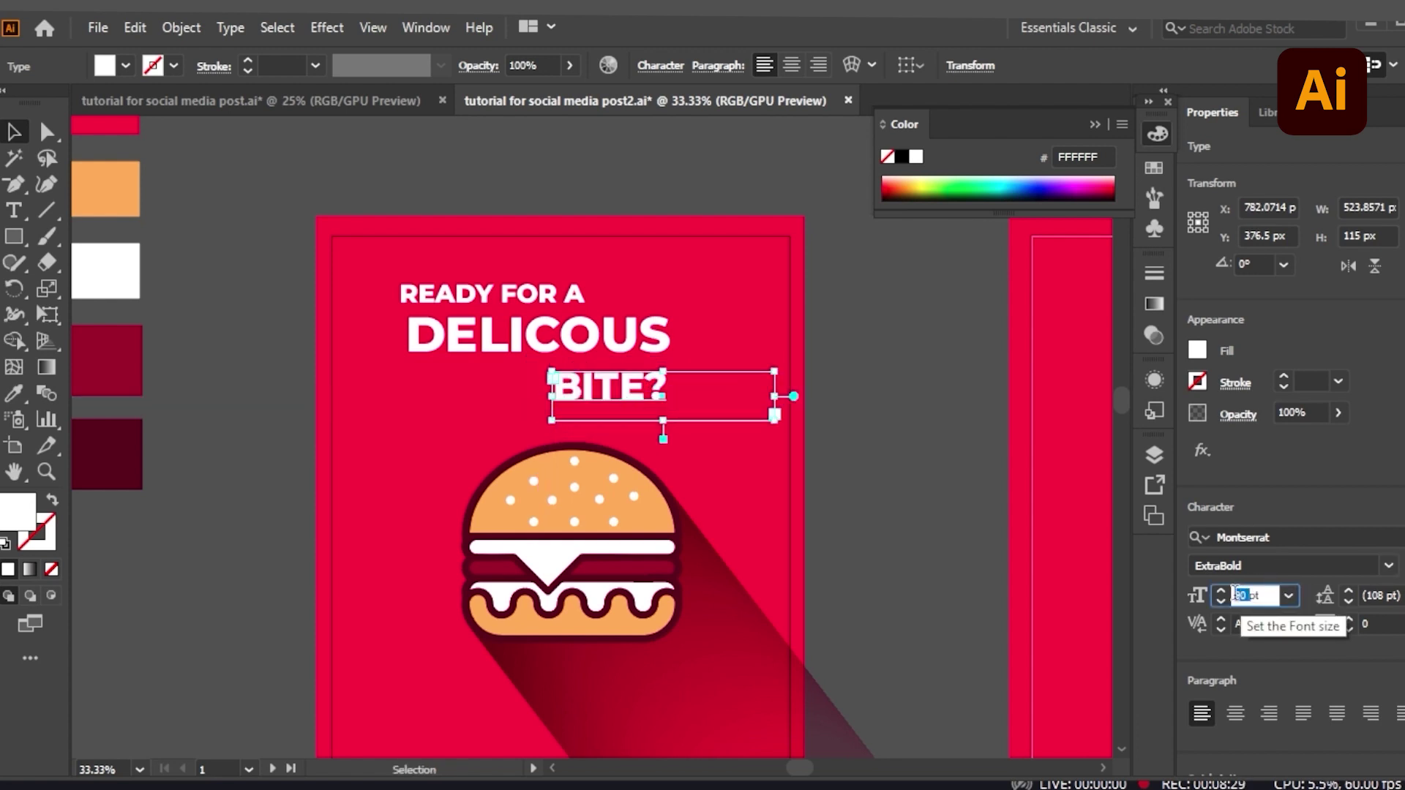
key(Return)
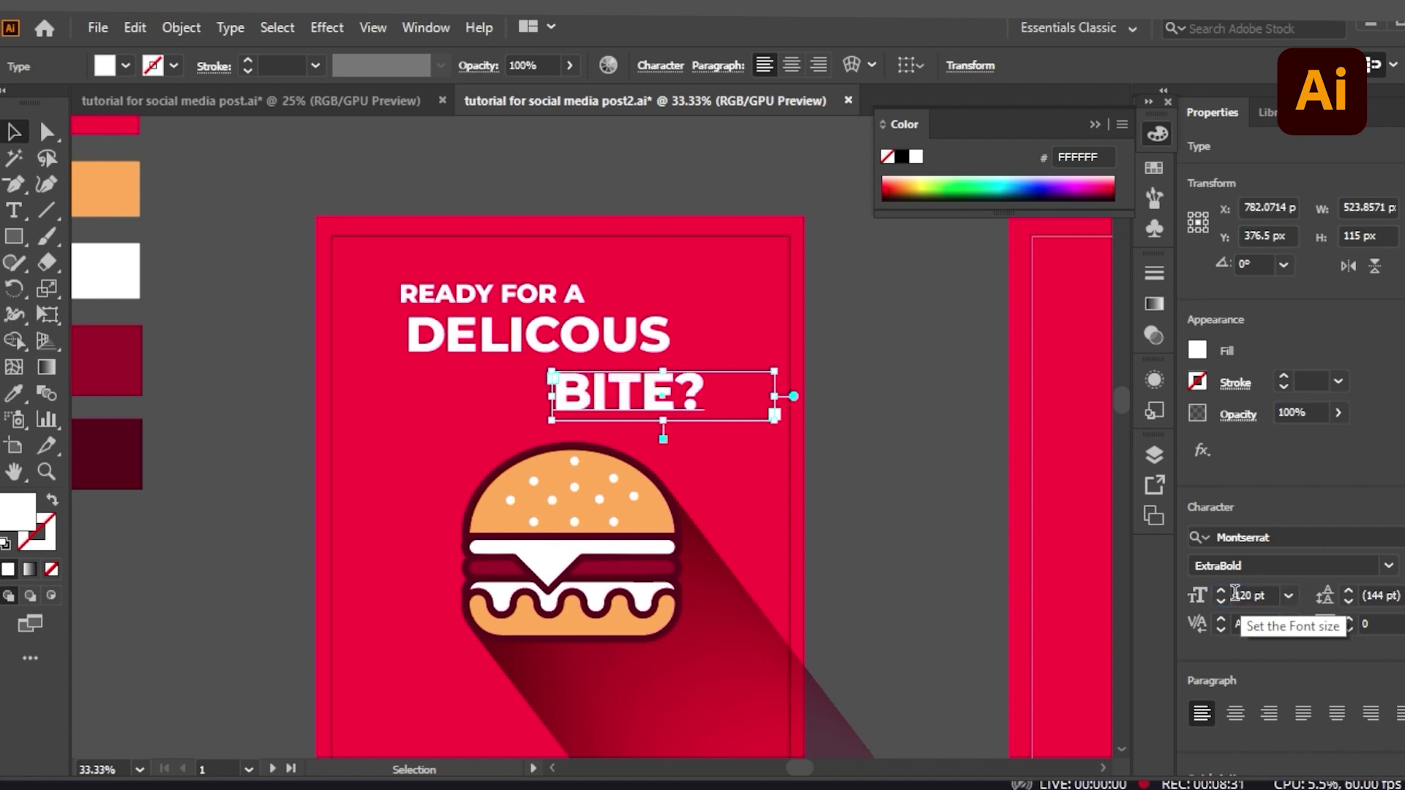
- Shift "DELICOUS" slightly down and left, and move "READY FOR A" so both lines share the same left edge
click(625, 355)
drag(626, 355, 617, 364)
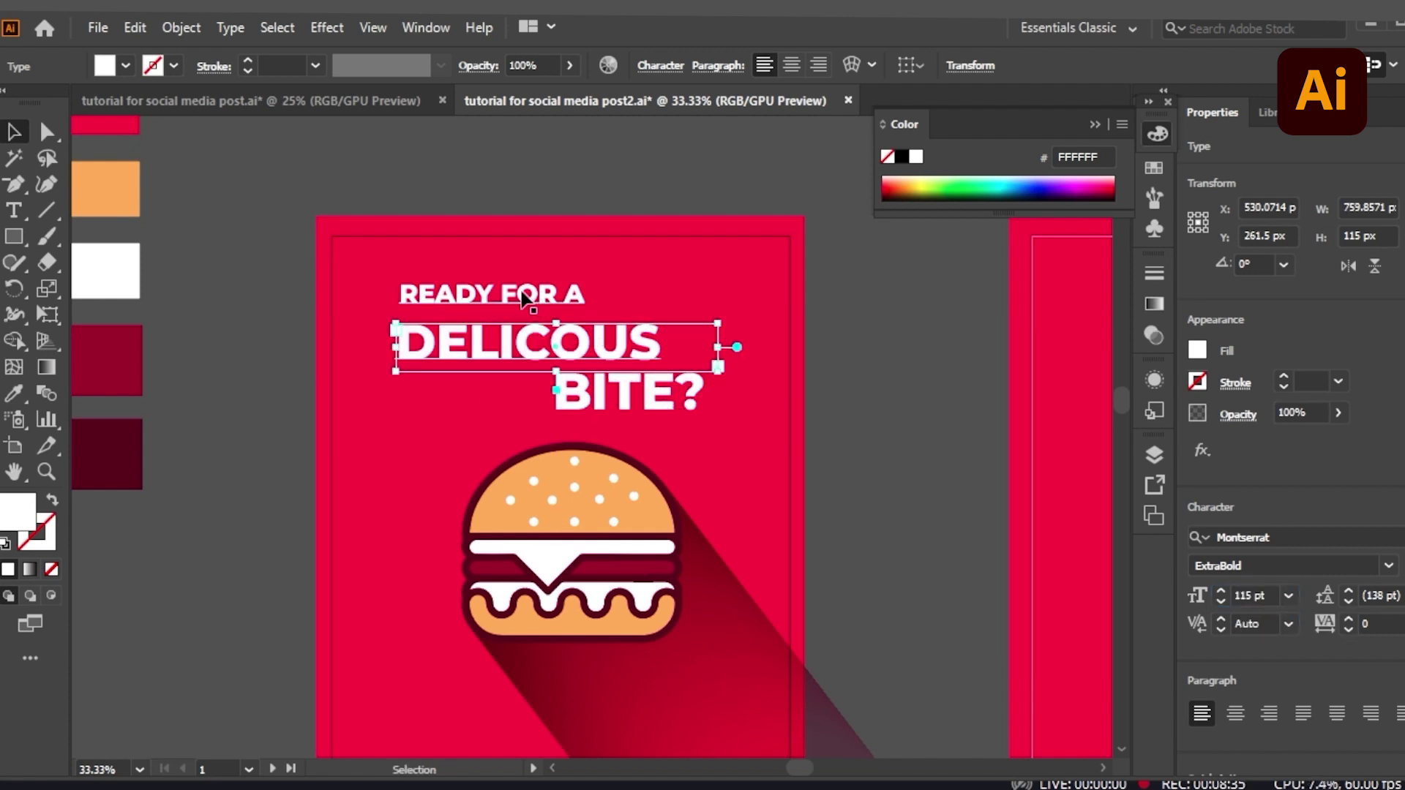
click(524, 299)
drag(548, 304, 547, 307)
click(966, 454)
- Move "BITE?" left beneath the end of "DELICOUS" and fine-tune its position to about X 667 px, Y 386.5 px
click(630, 399)
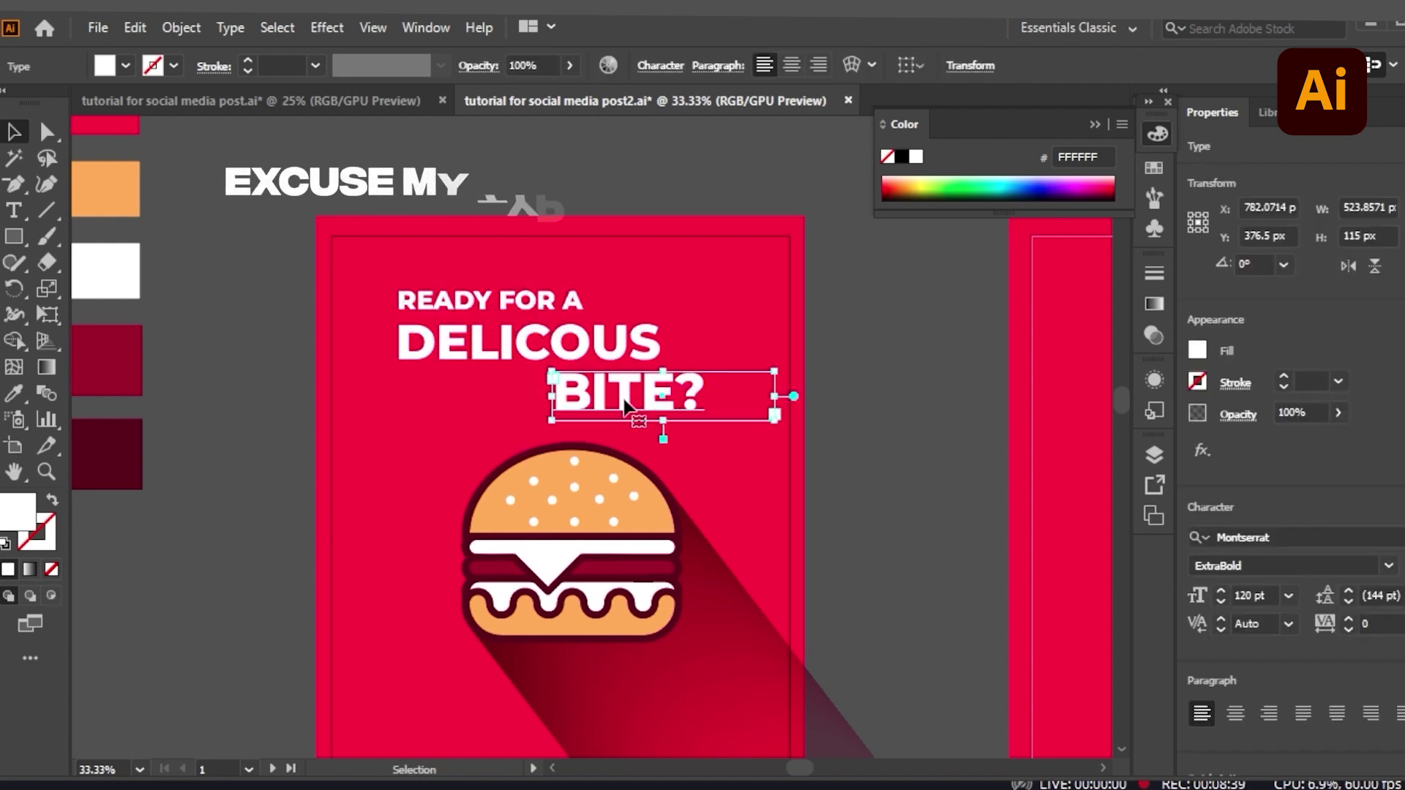
drag(626, 405, 573, 404)
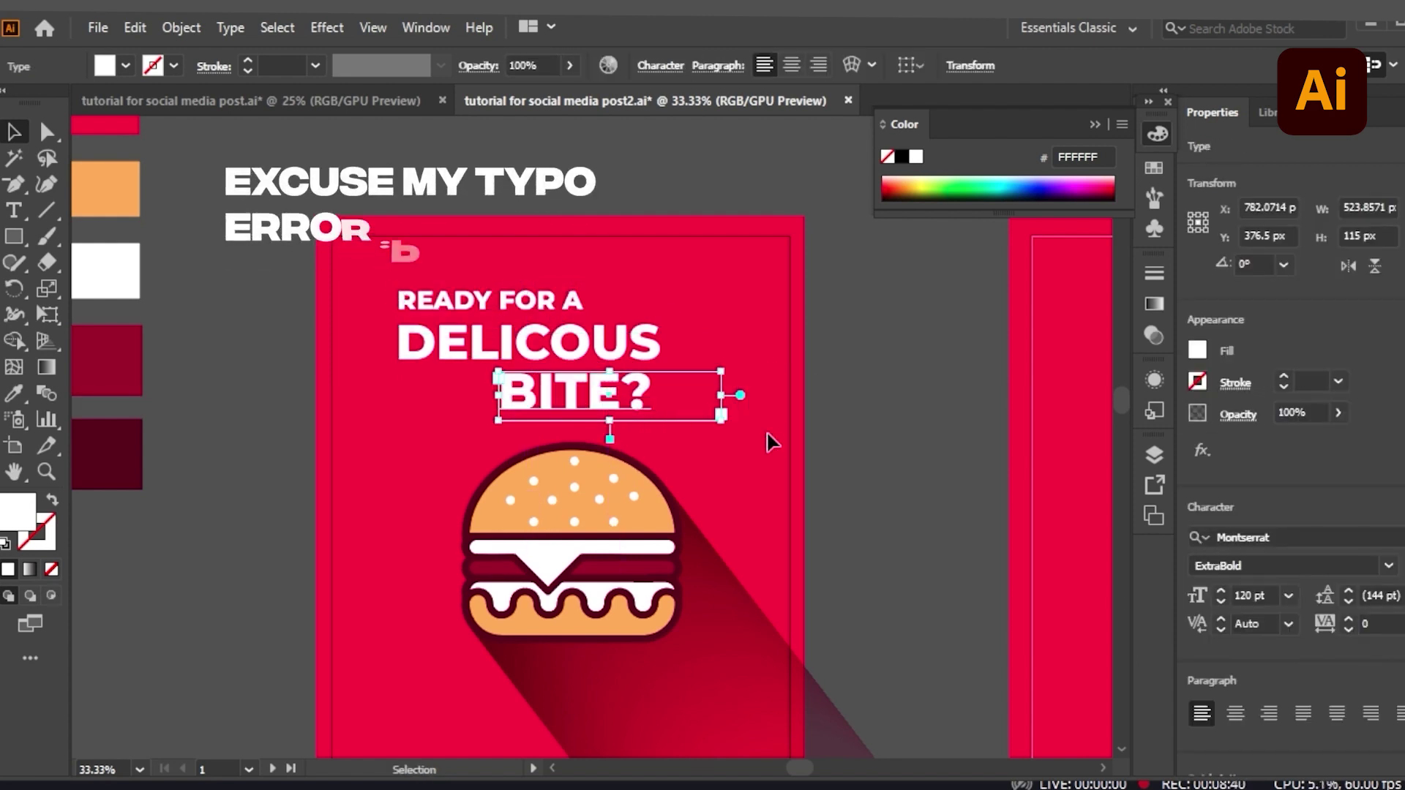
click(861, 455)
click(600, 414)
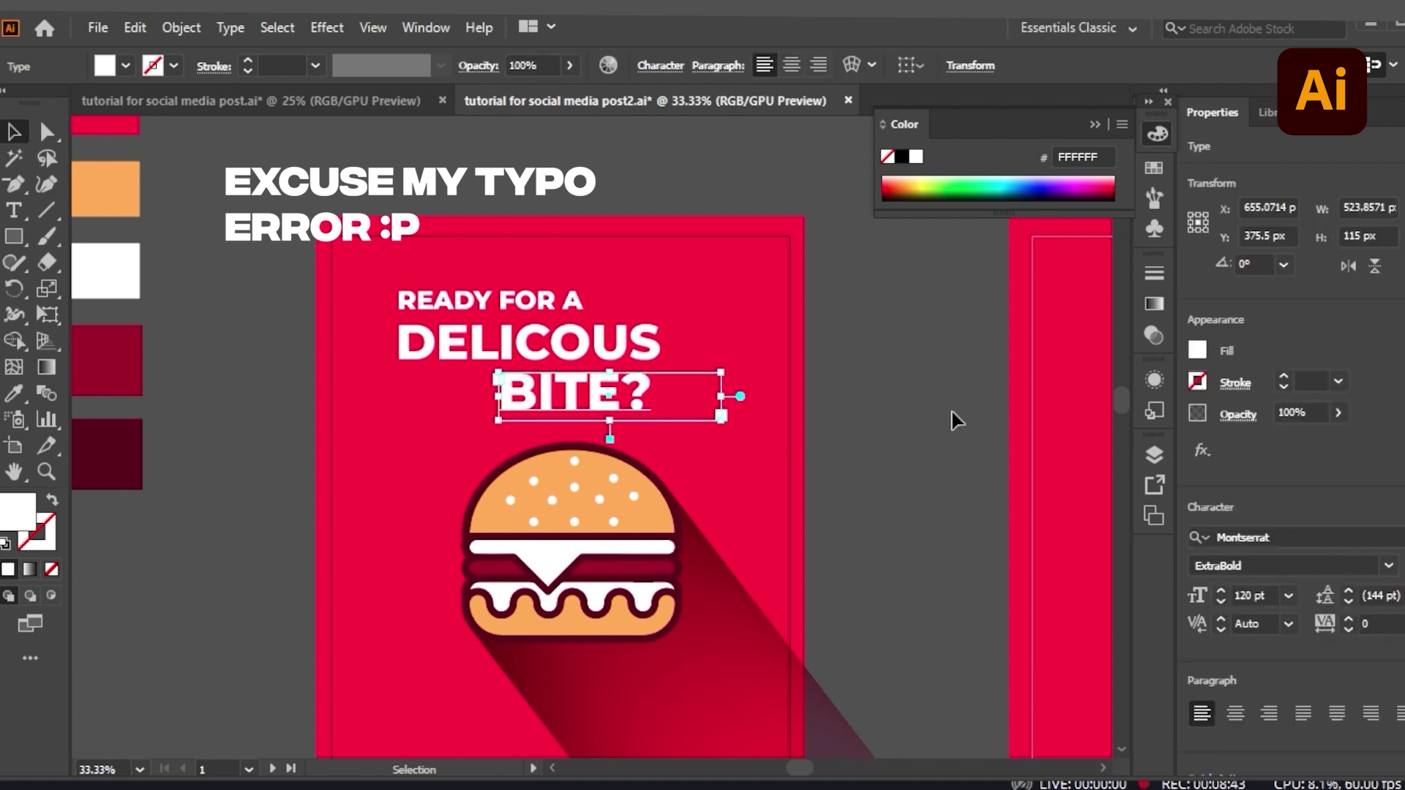
click(929, 443)
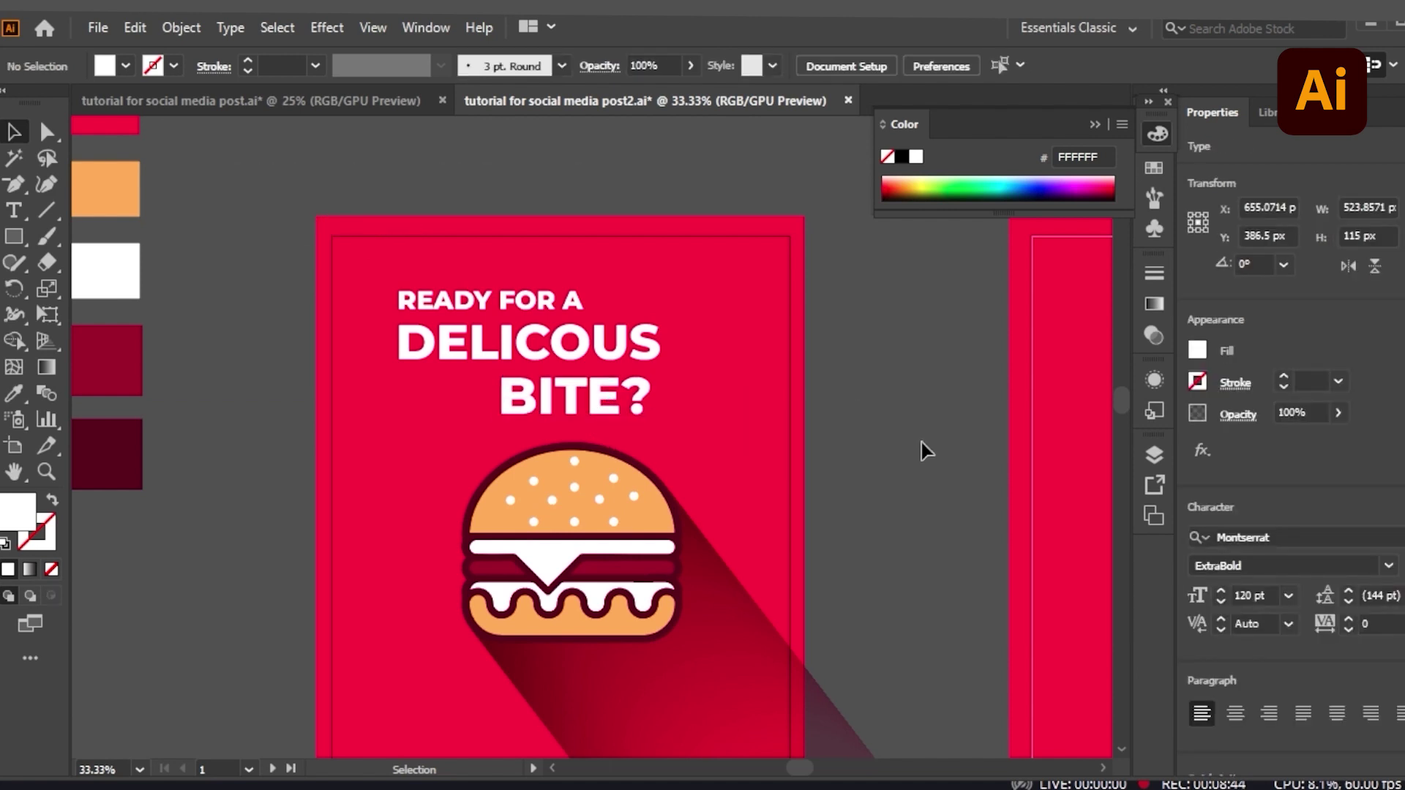
click(631, 419)
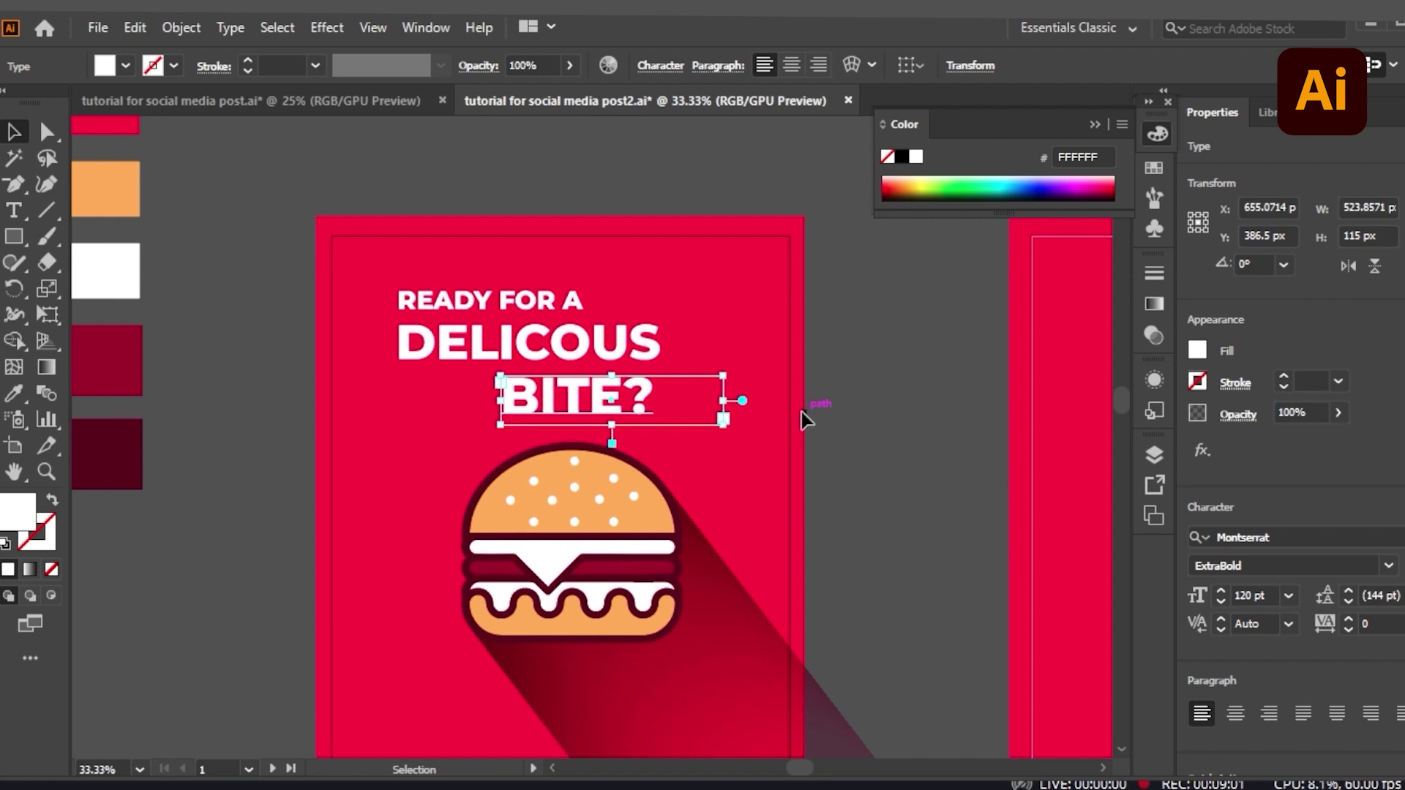
key(shift+Right)
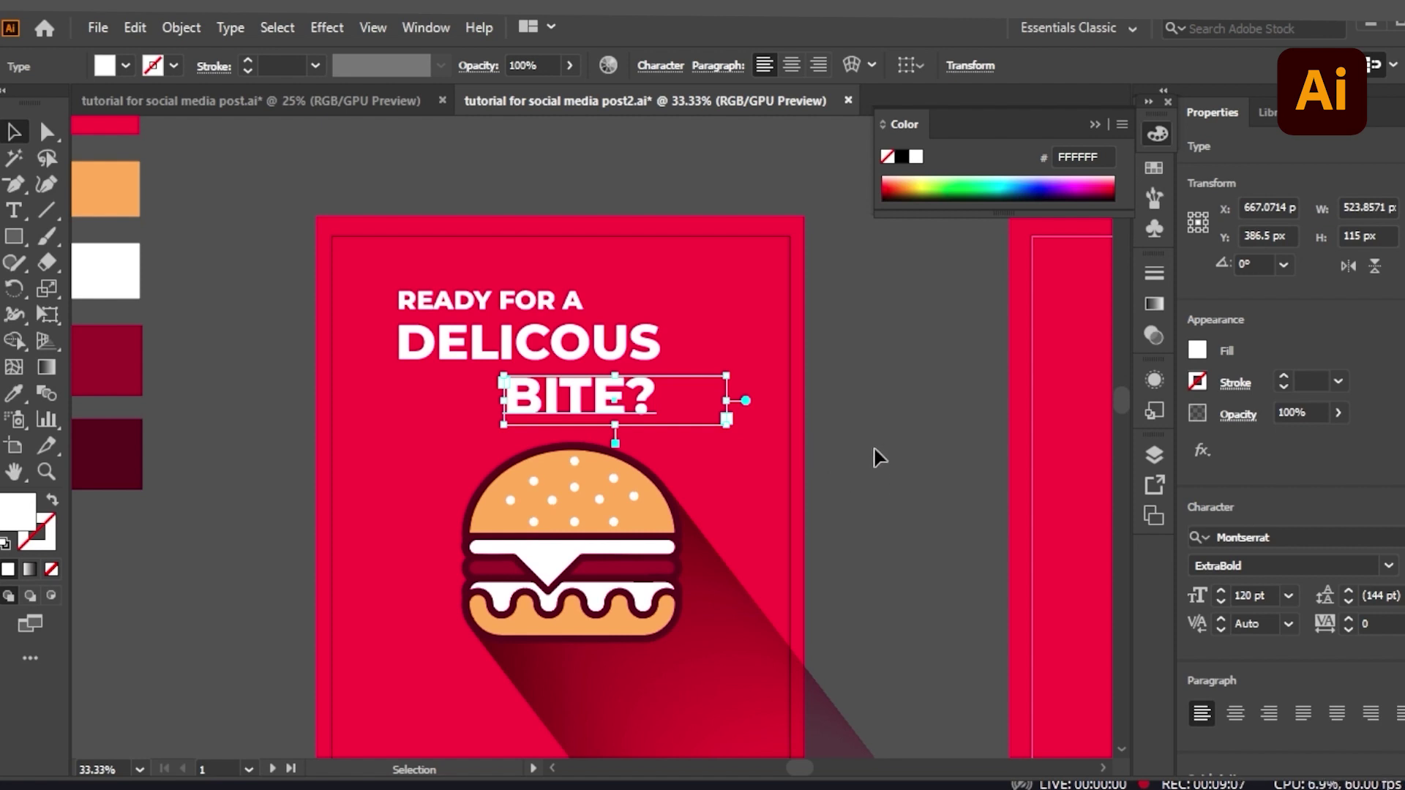
click(903, 504)
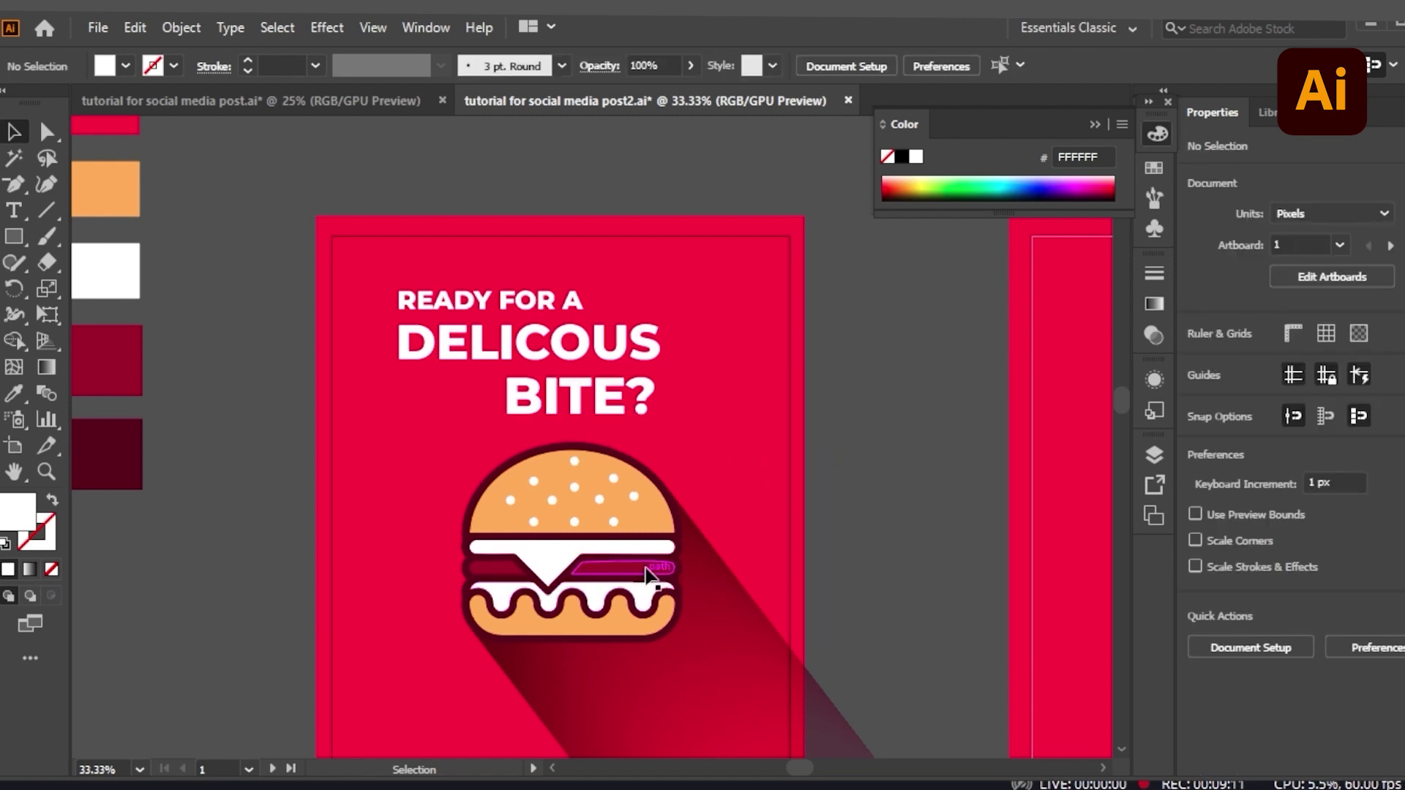
- Add the tagline "TRY HUNGRYBURGER TODAY" below the burger in 48 pt Montserrat and set its style to Medium Italic
scroll(849, 485, down, 3)
scroll(863, 502, up, 2)
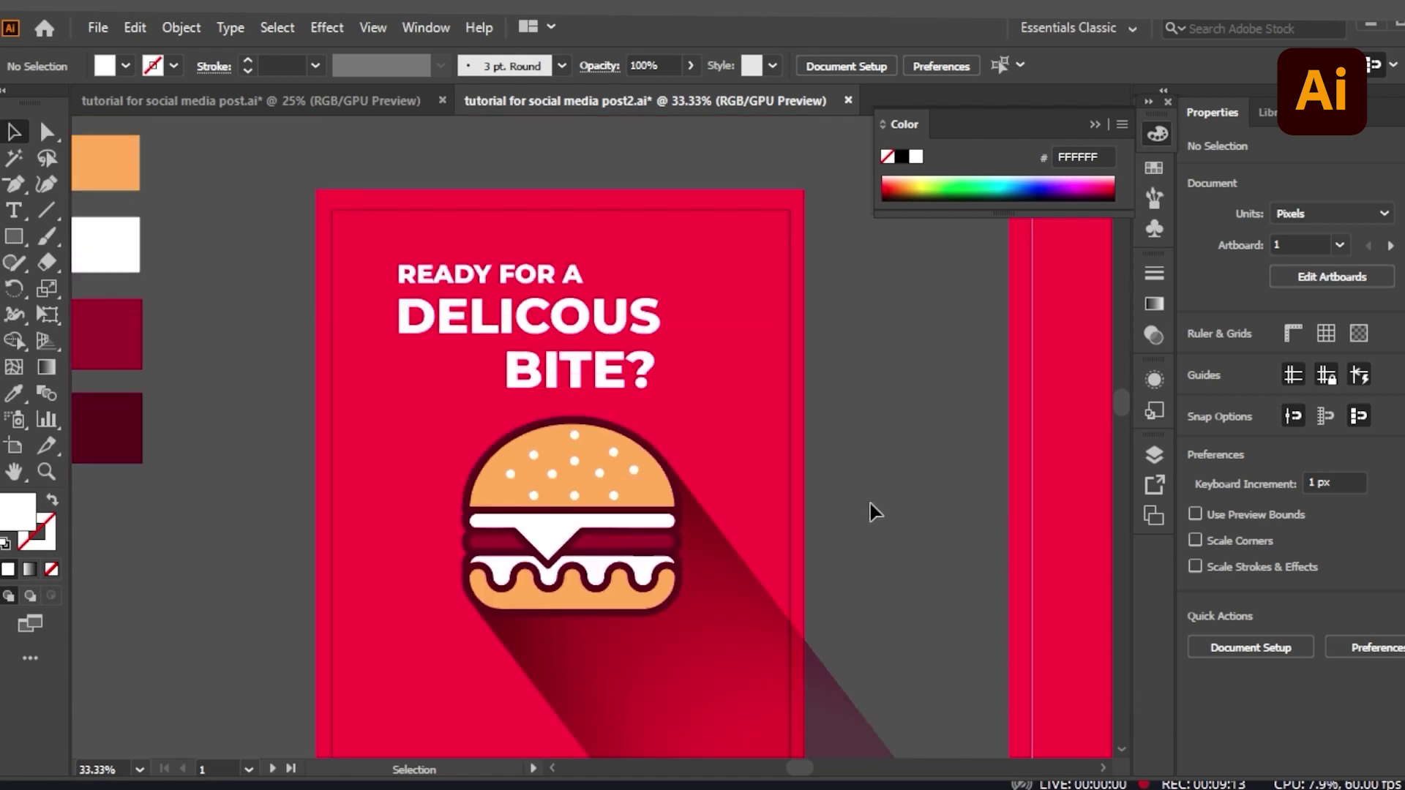
scroll(857, 517, down, 3)
scroll(856, 518, up, 1)
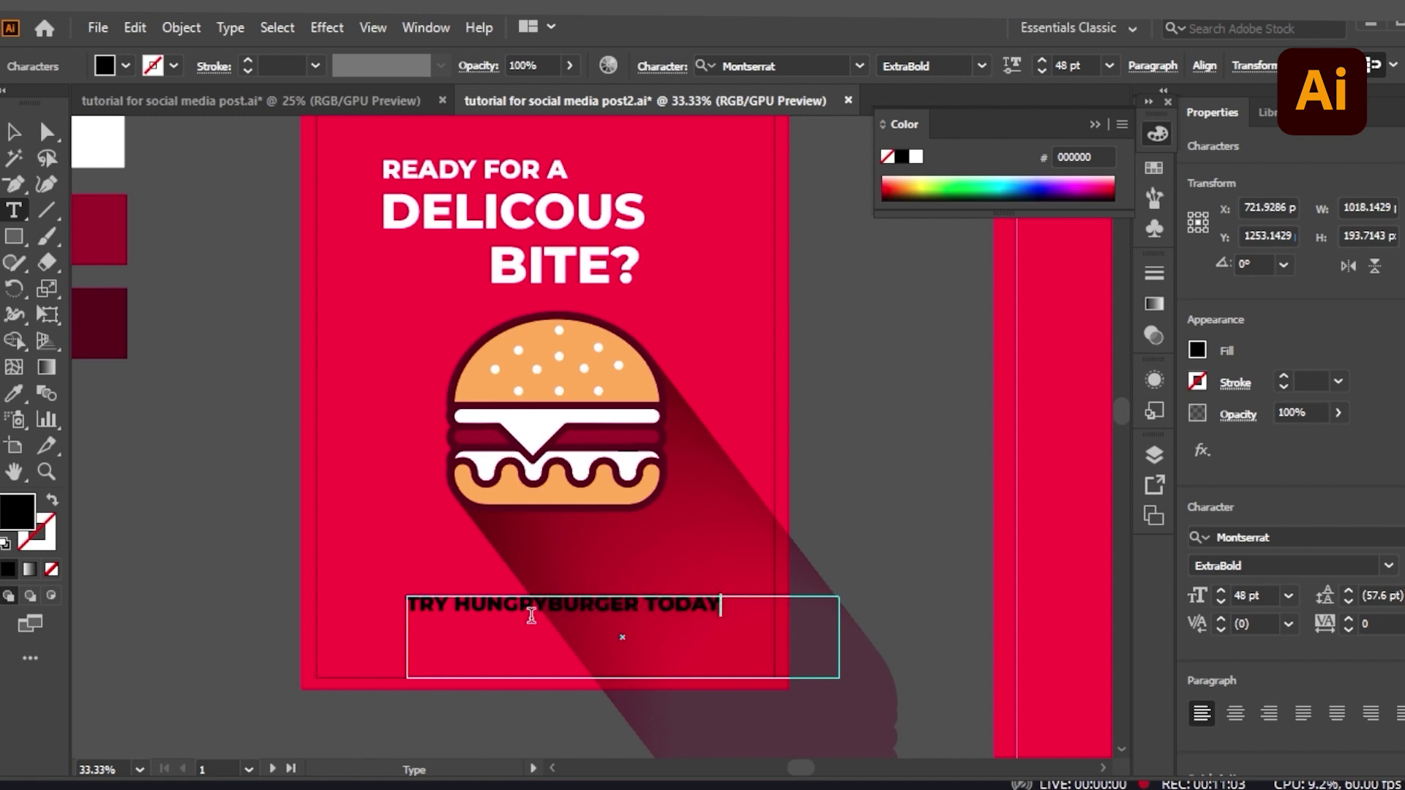
drag(730, 603, 394, 606)
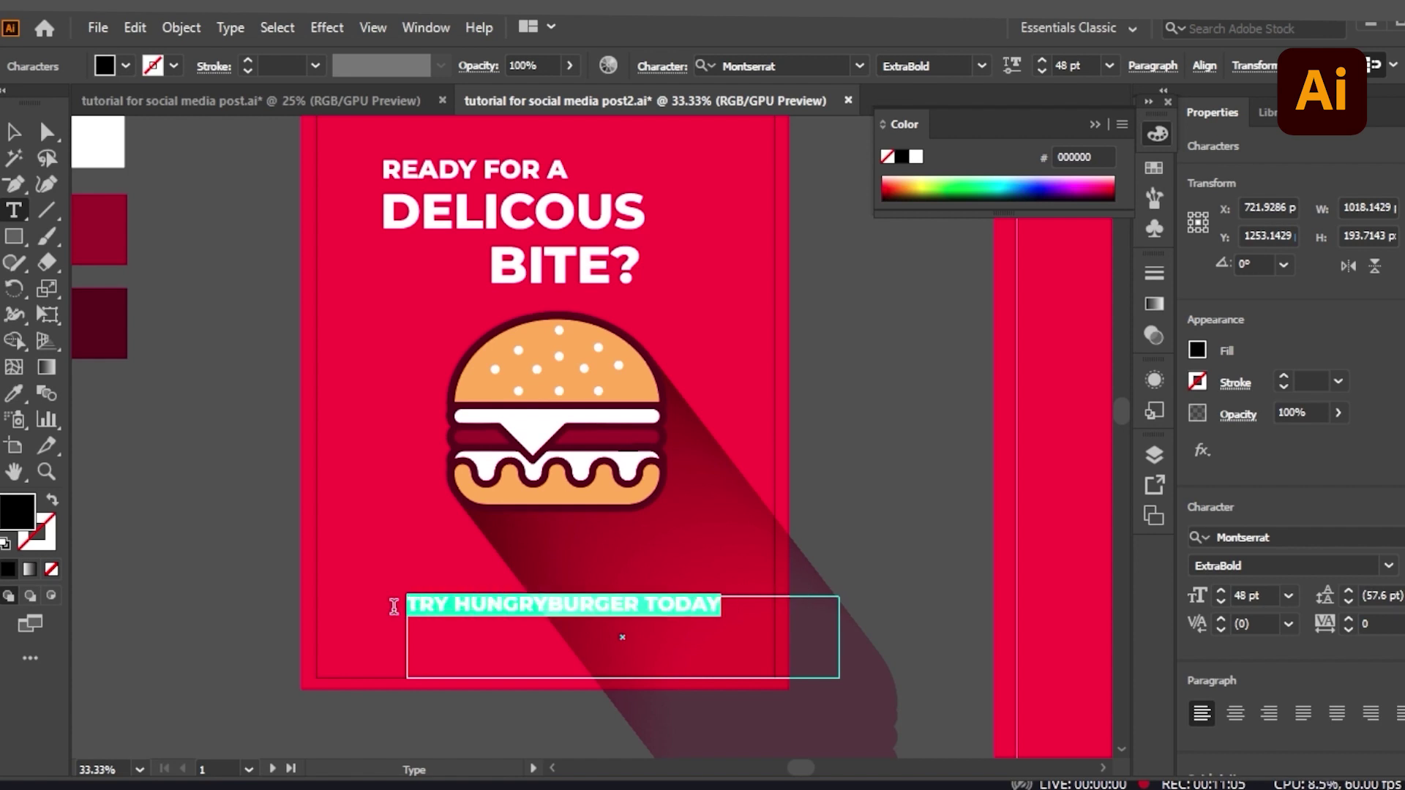
click(1388, 566)
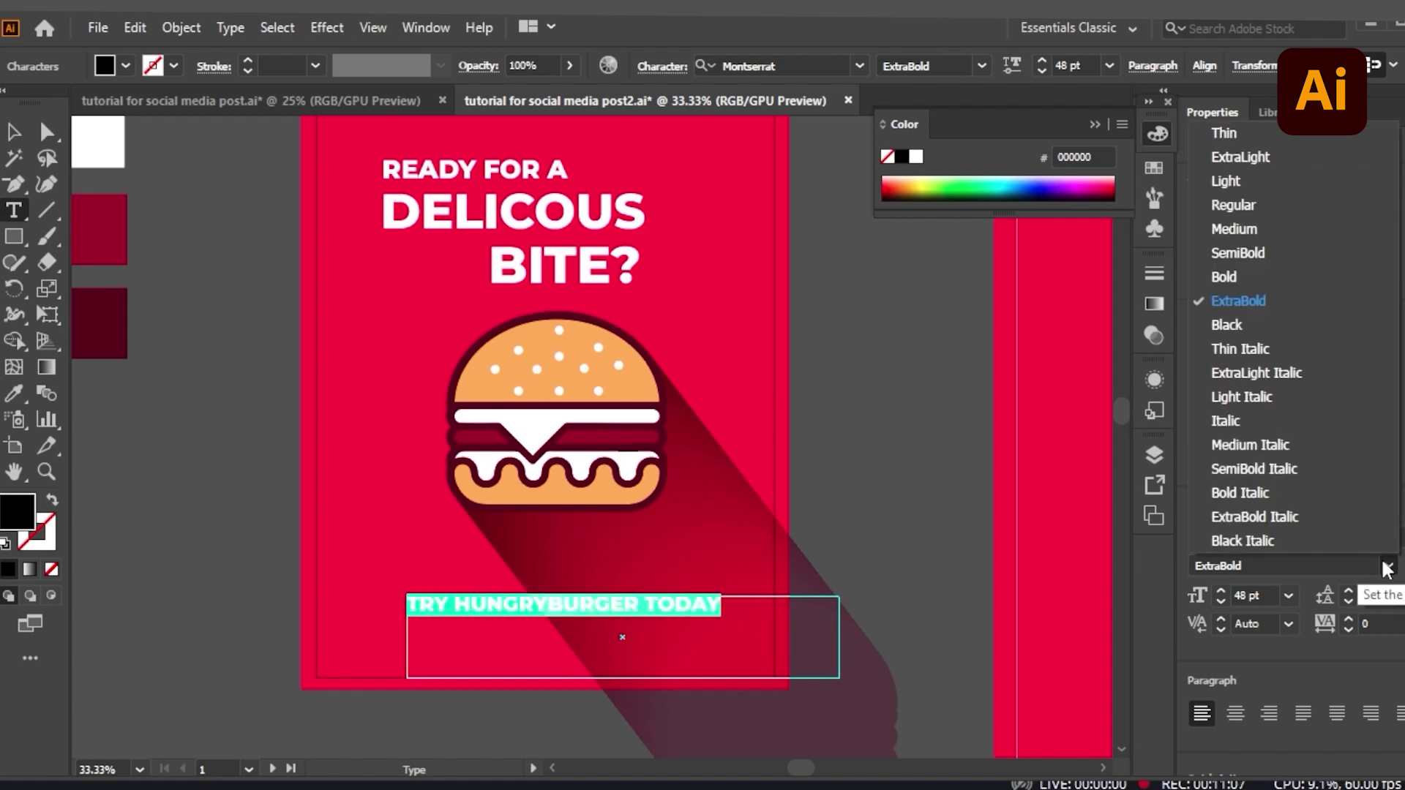
click(1267, 443)
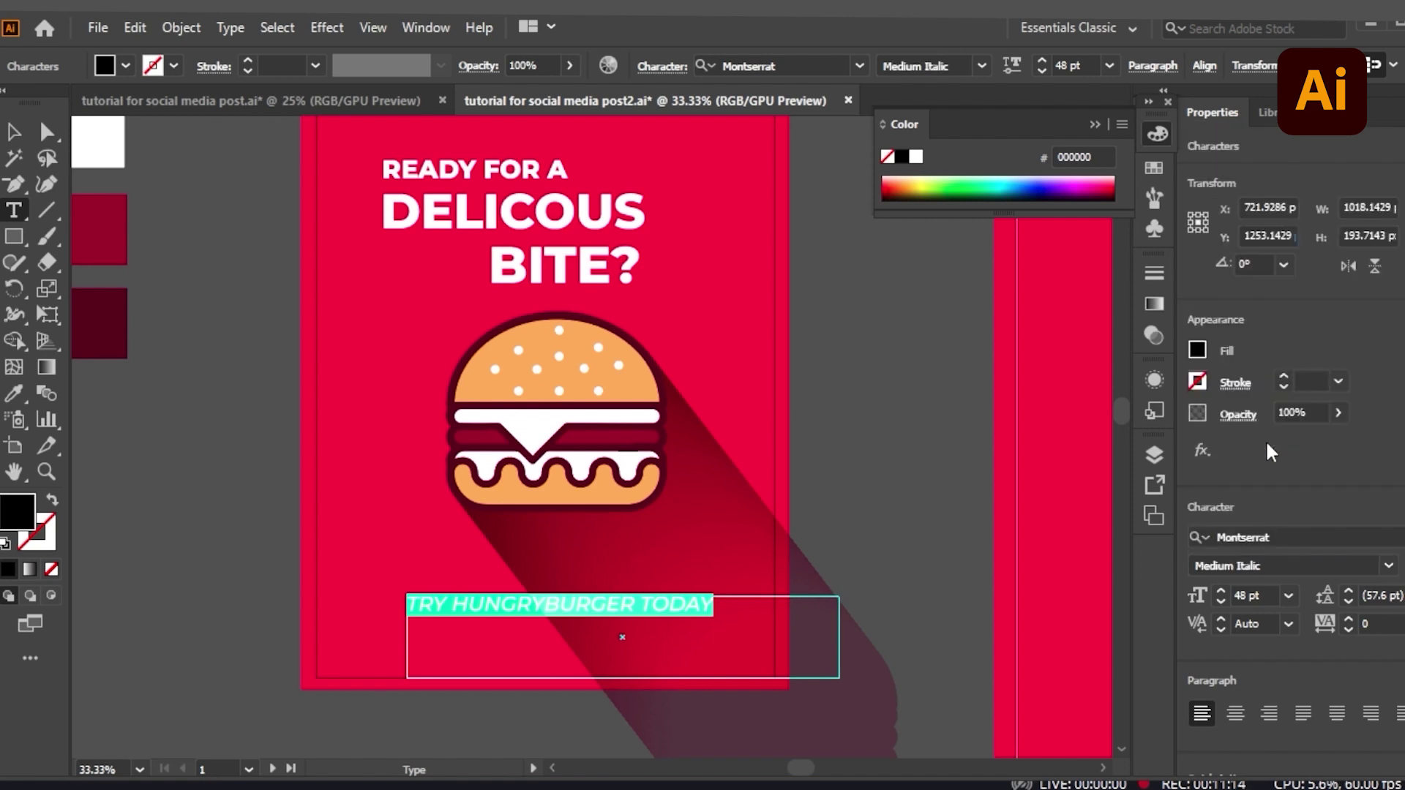
- Change the tagline's font style to SemiBold Italic and move its text box slightly down and left
click(1395, 537)
click(1394, 537)
click(1388, 566)
click(1289, 477)
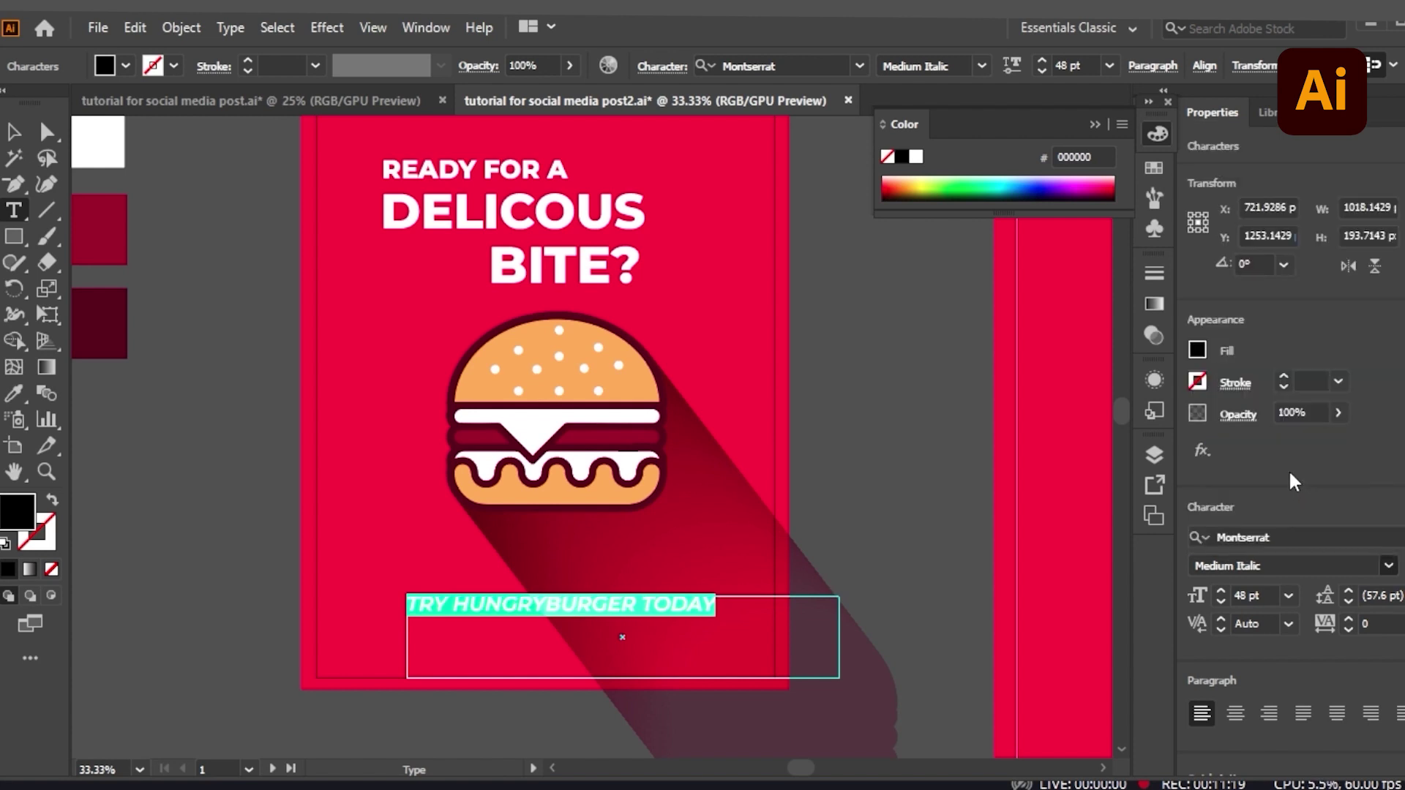
key(Escape)
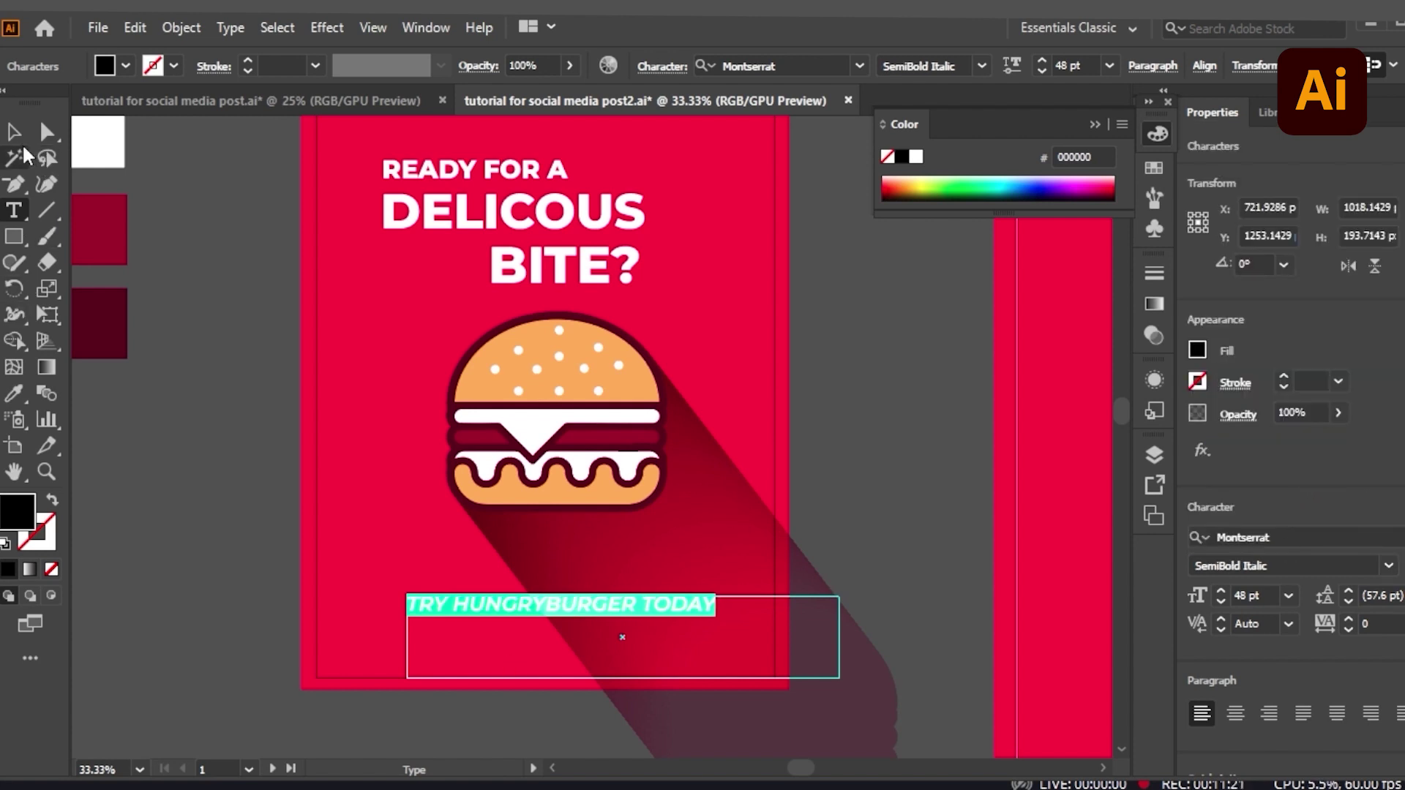
drag(680, 606, 658, 617)
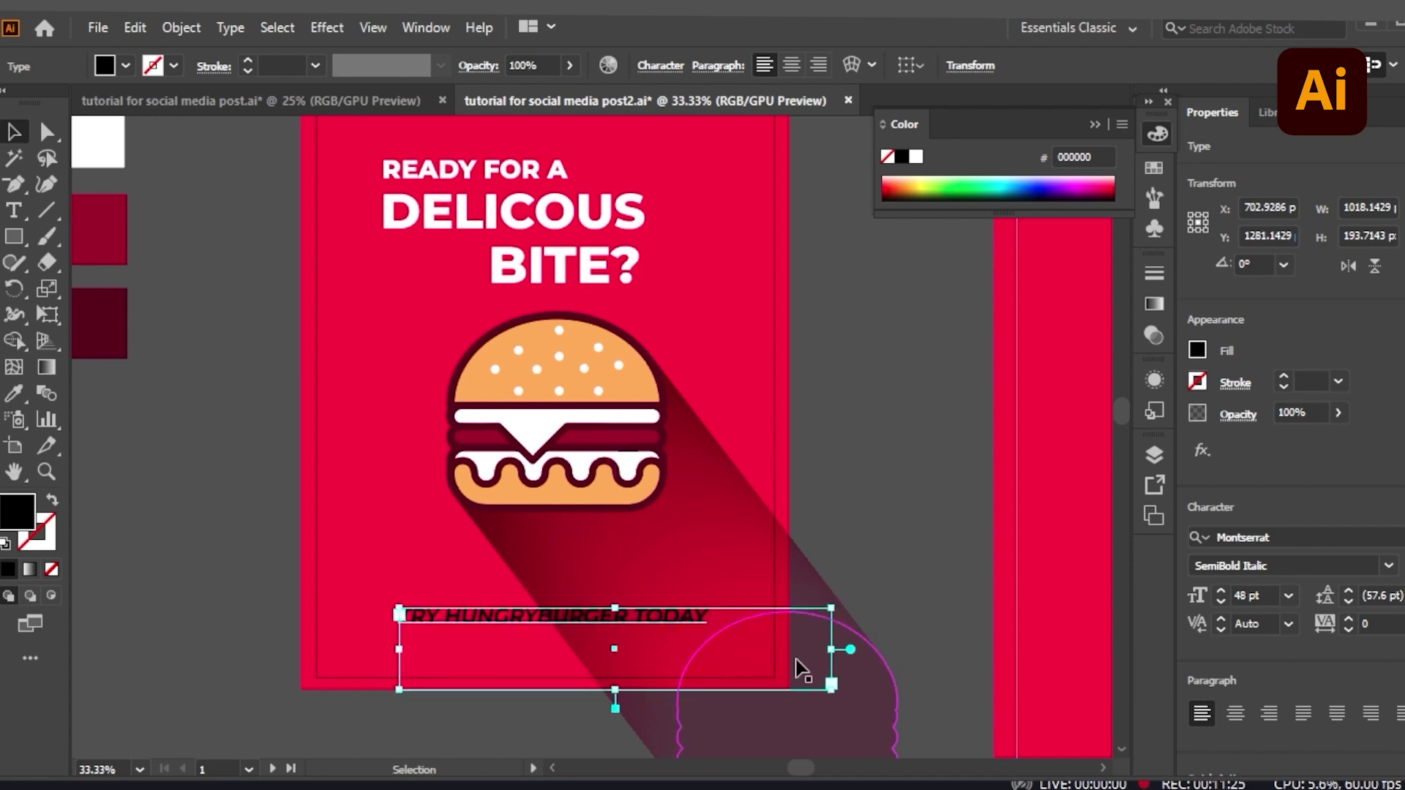
- Recolor the word "HUNGRYBURGER" in the tagline white by sampling the burger's white cheese with the Eyedropper
click(13, 210)
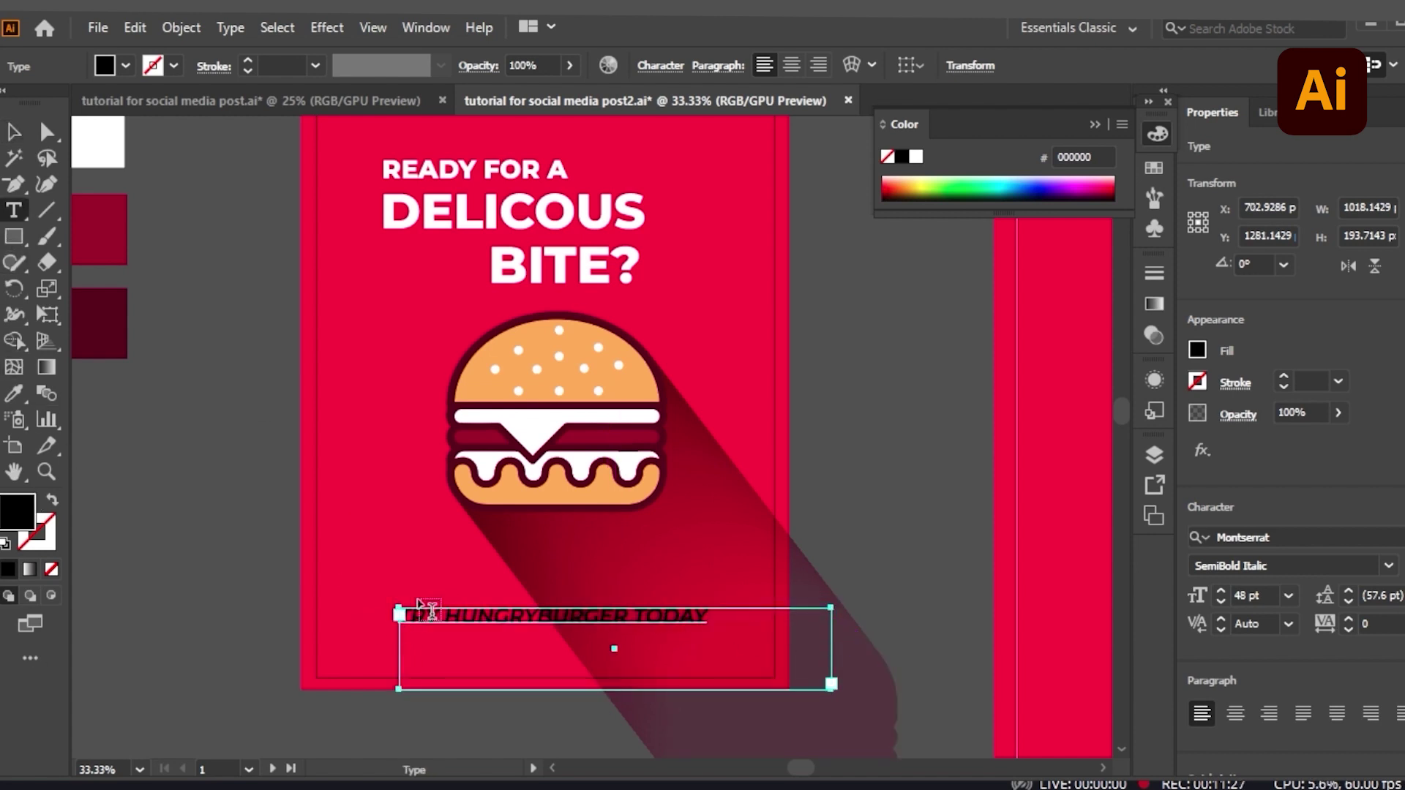
drag(400, 615, 709, 590)
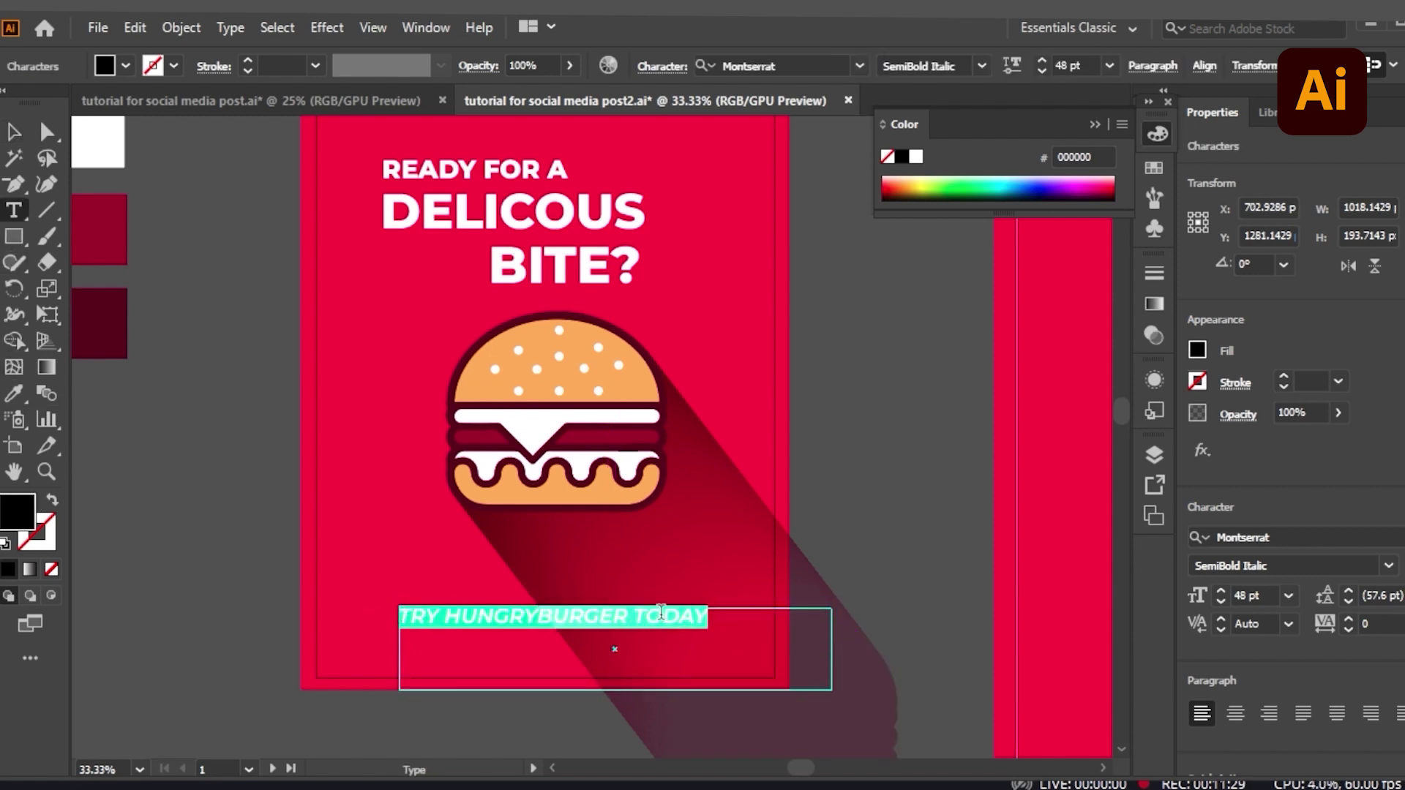
click(607, 630)
drag(581, 623, 461, 628)
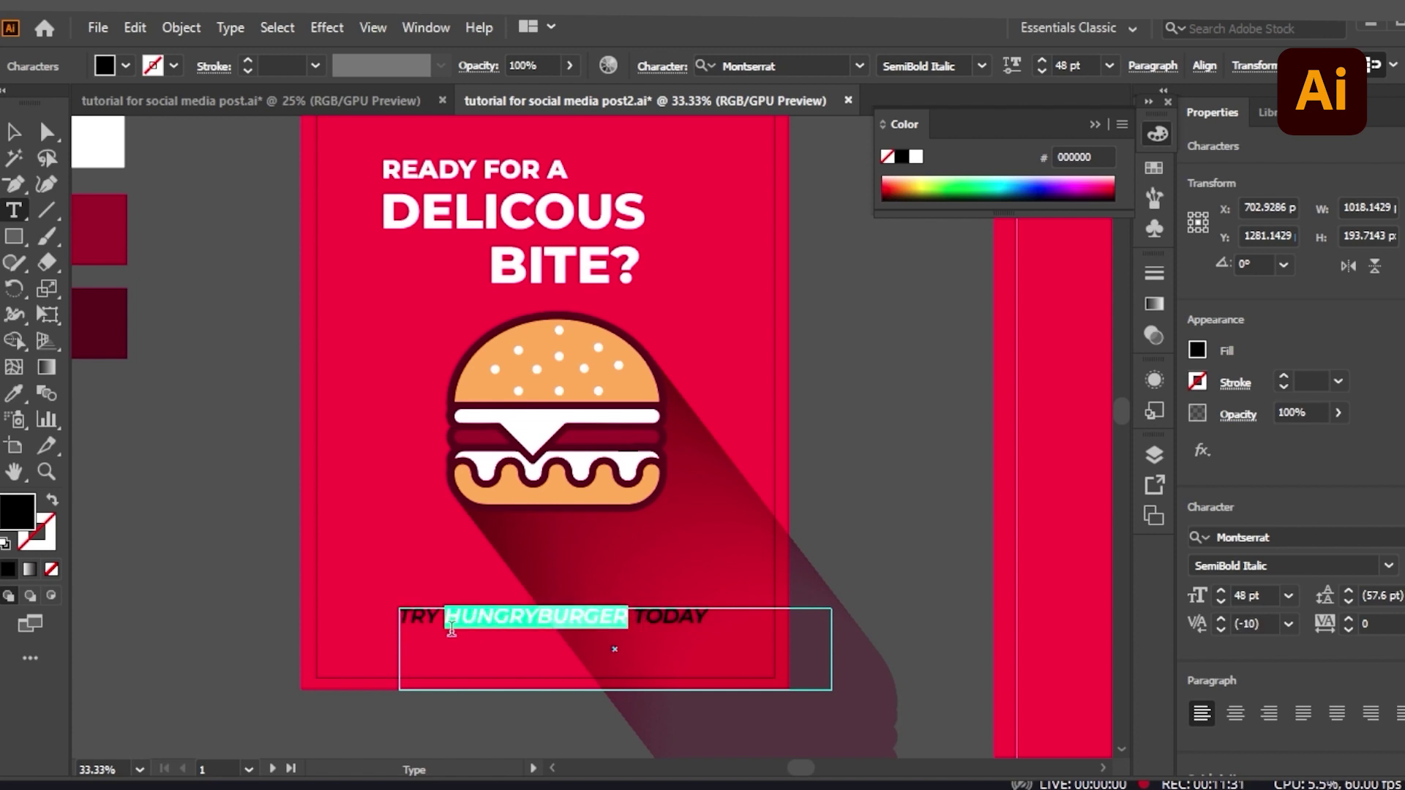
click(14, 396)
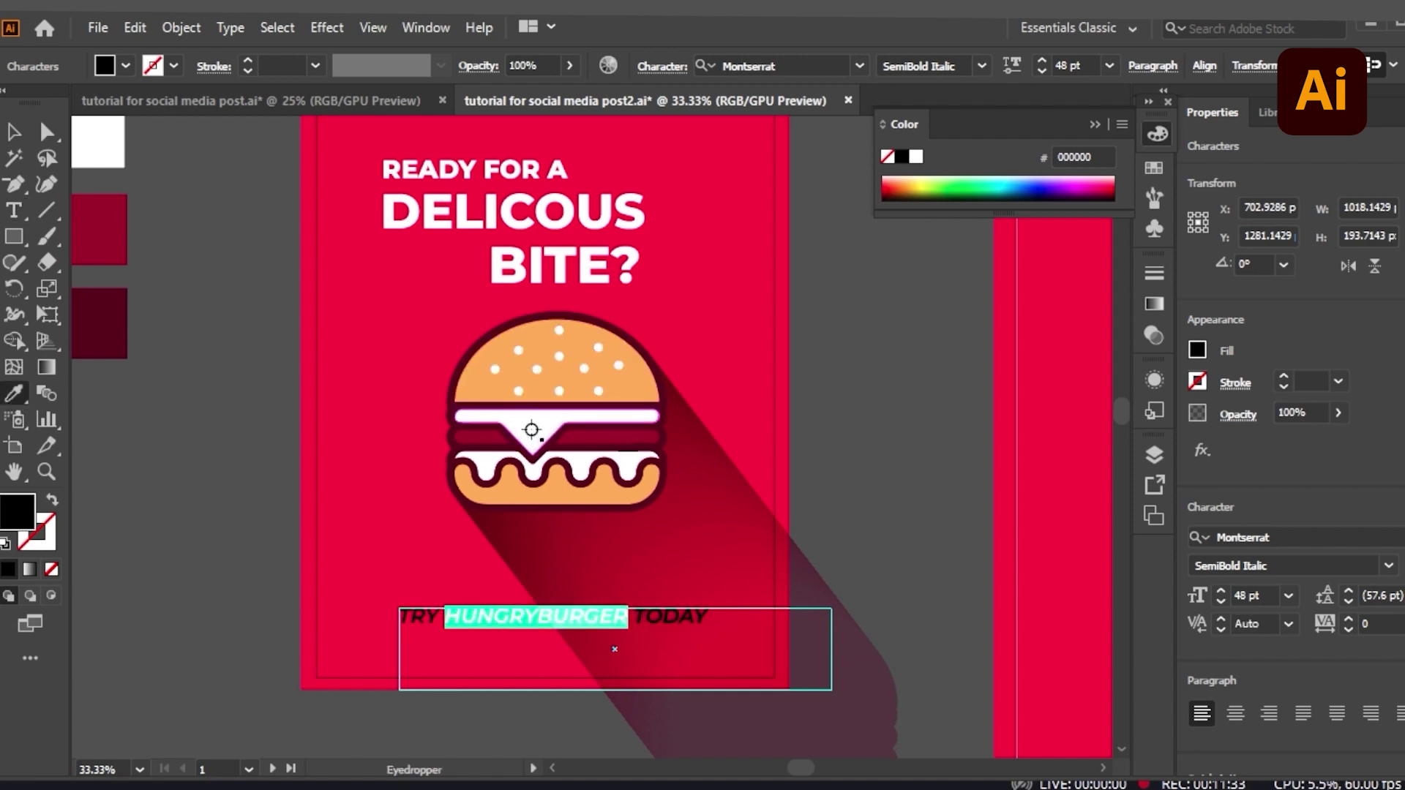
click(532, 430)
key(v)
click(665, 662)
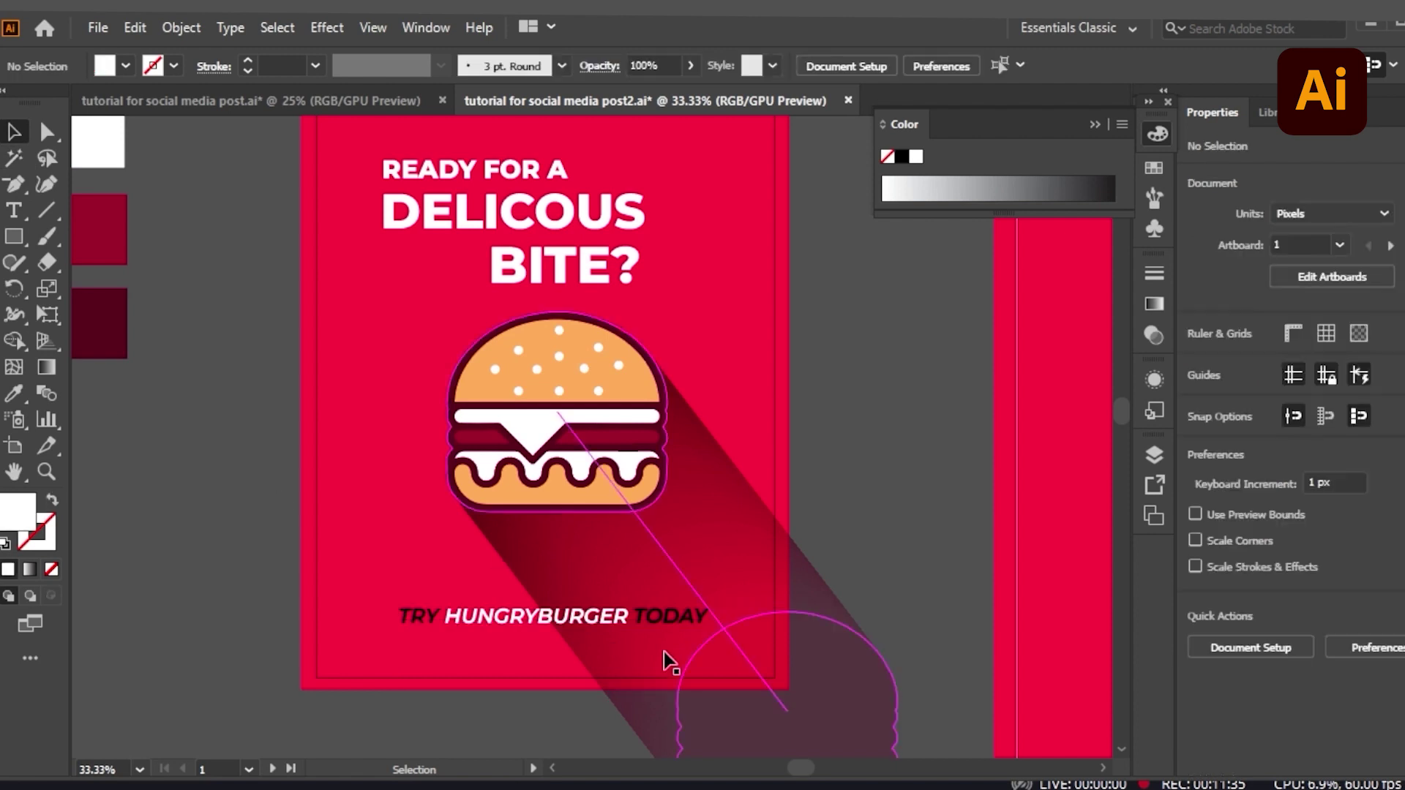
- Recolor the tagline's word "TRY" light orange by sampling the burger's top bun with the Eyedropper
click(668, 643)
click(19, 214)
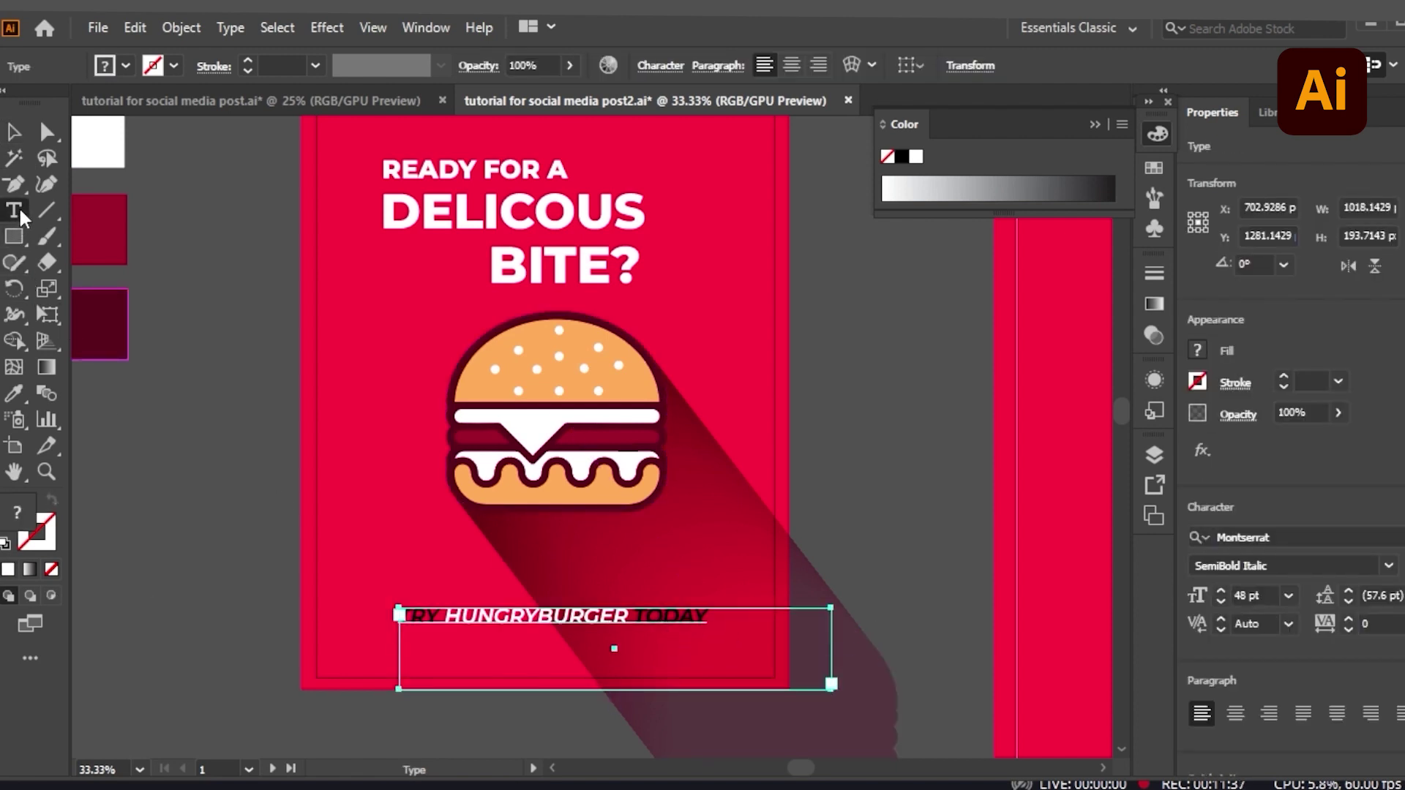
drag(449, 614, 330, 615)
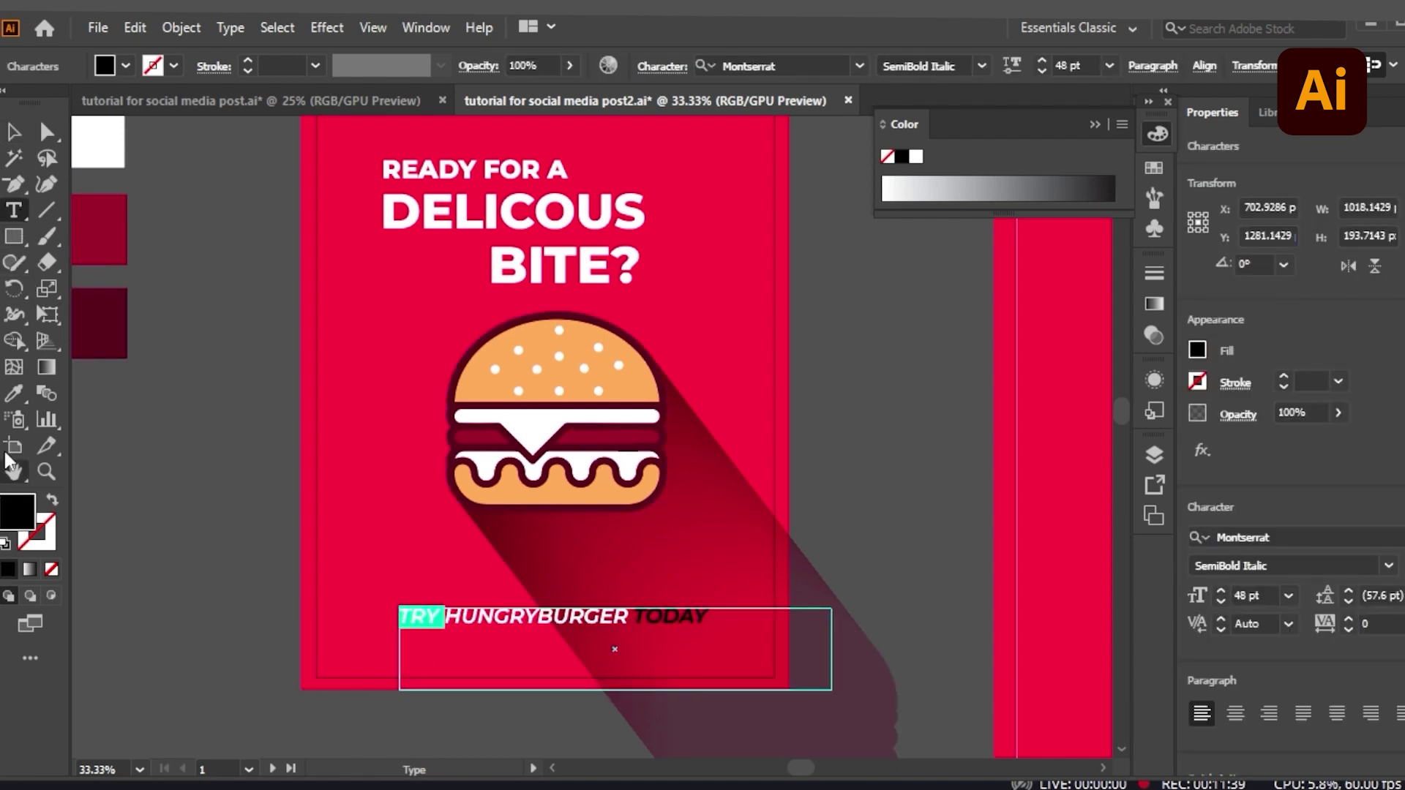
click(14, 393)
click(484, 386)
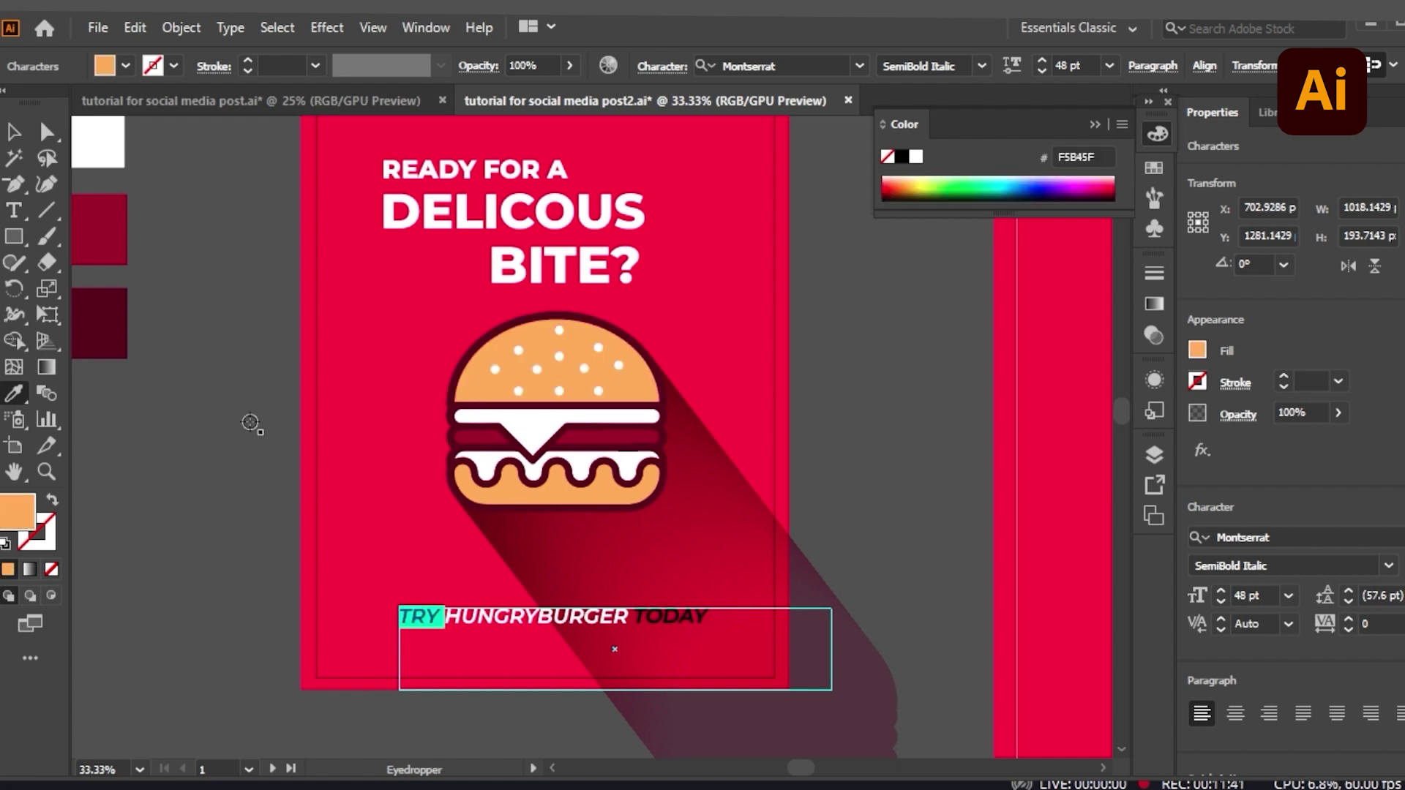
key(v)
click(605, 596)
- Recolor the tagline's word "TODAY" light orange by sampling the burger's bottom bun with the Eyedropper
click(611, 649)
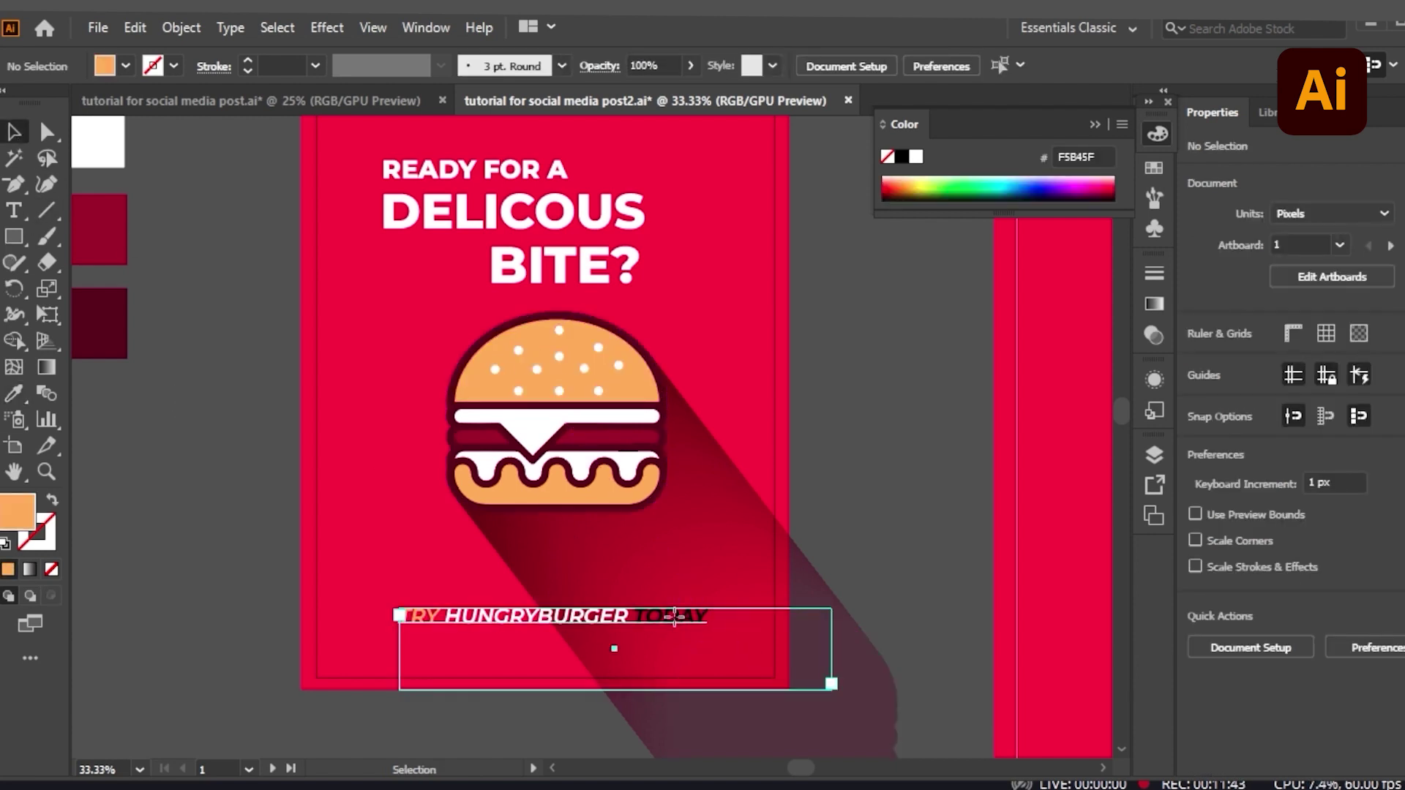
click(16, 211)
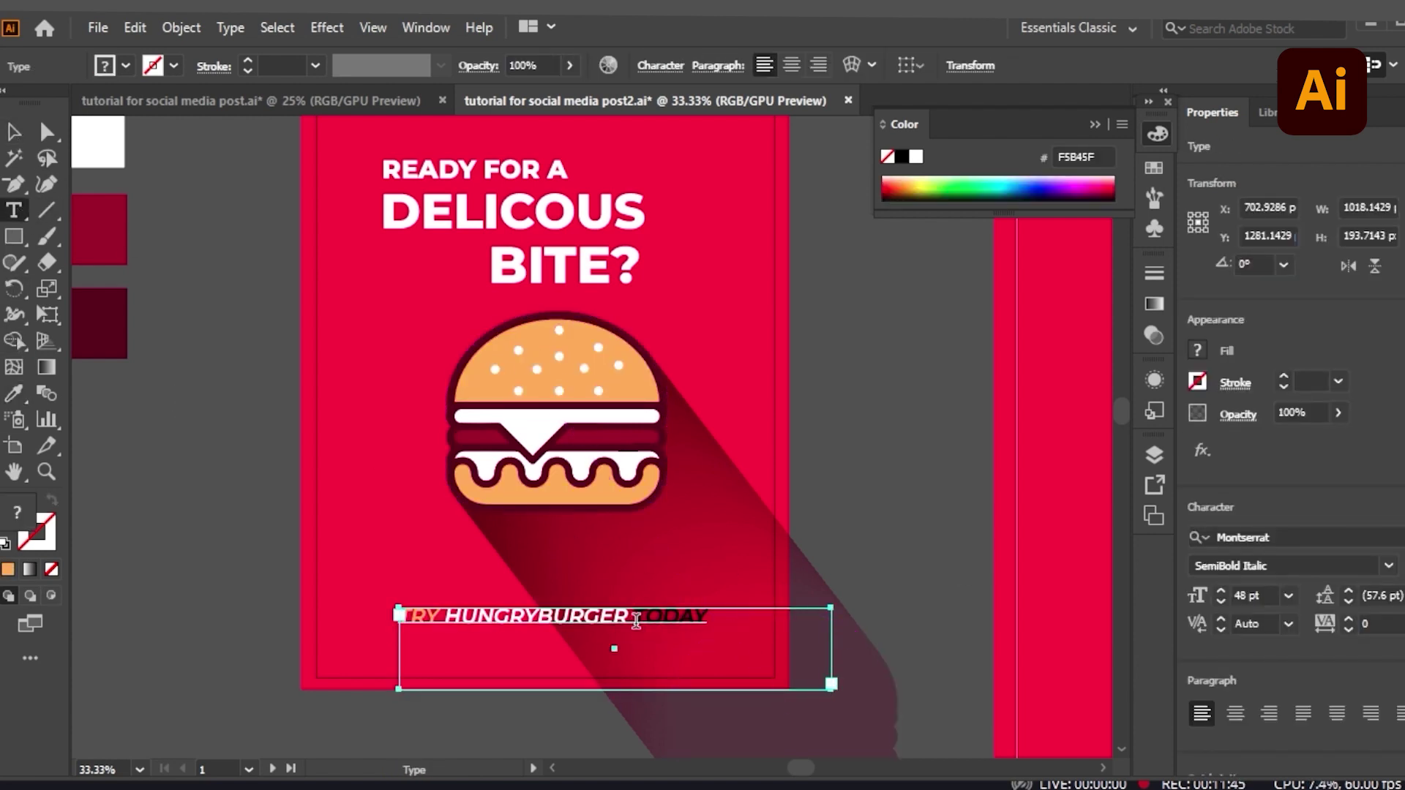
drag(637, 614, 709, 615)
key(i)
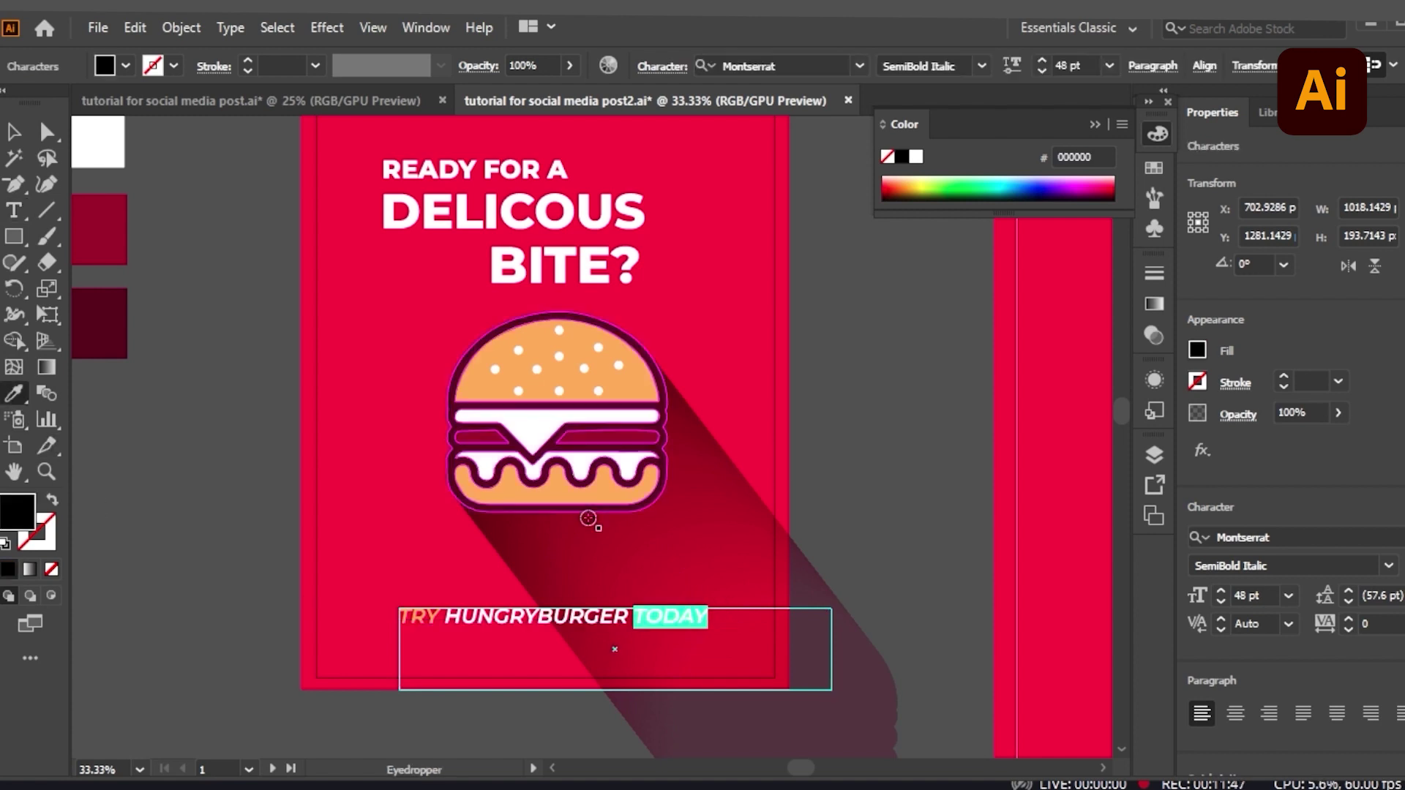
click(505, 492)
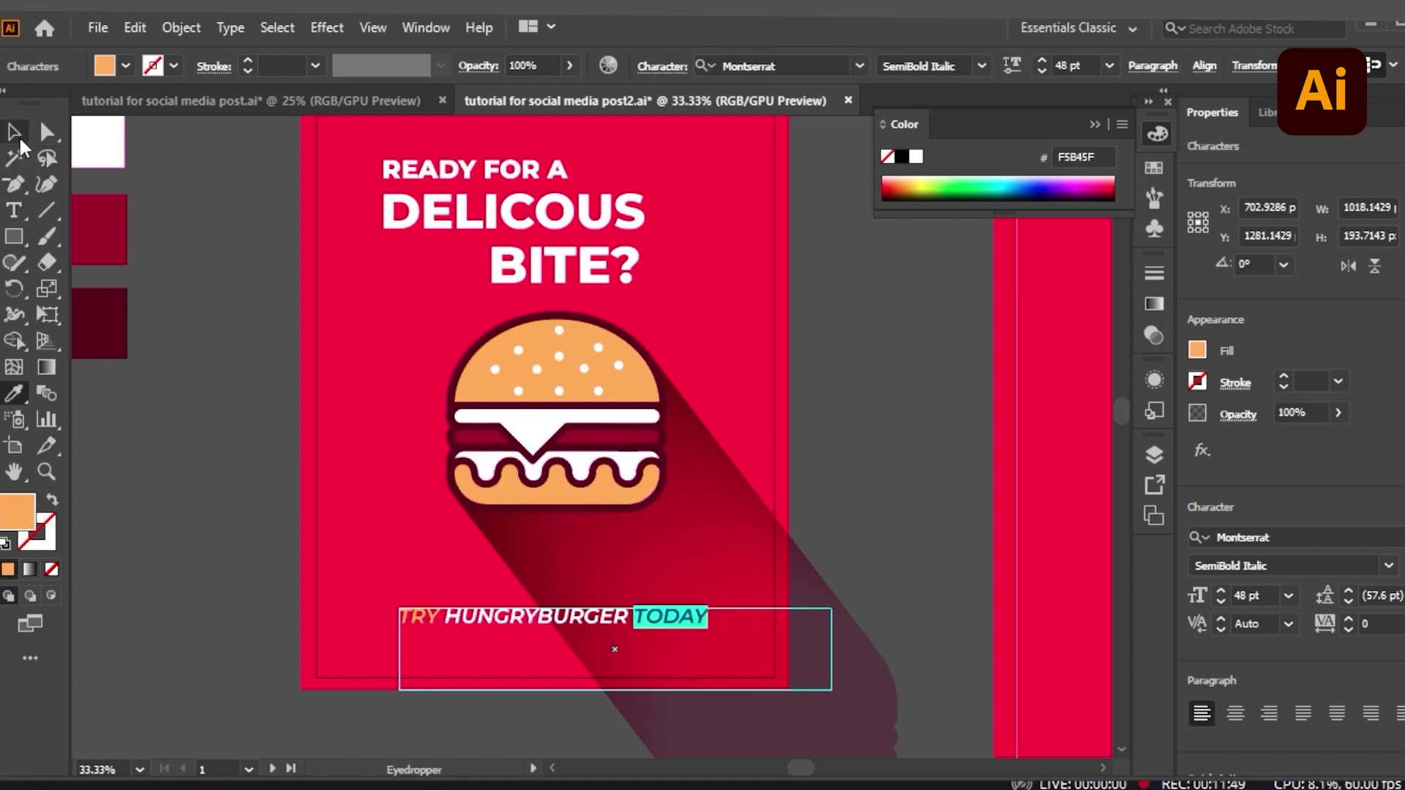
click(20, 141)
click(98, 520)
- Shrink the tagline's text box to about 747 × 57 px so it closely fits the single line of text
scroll(793, 618, down, 2)
scroll(796, 617, up, 4)
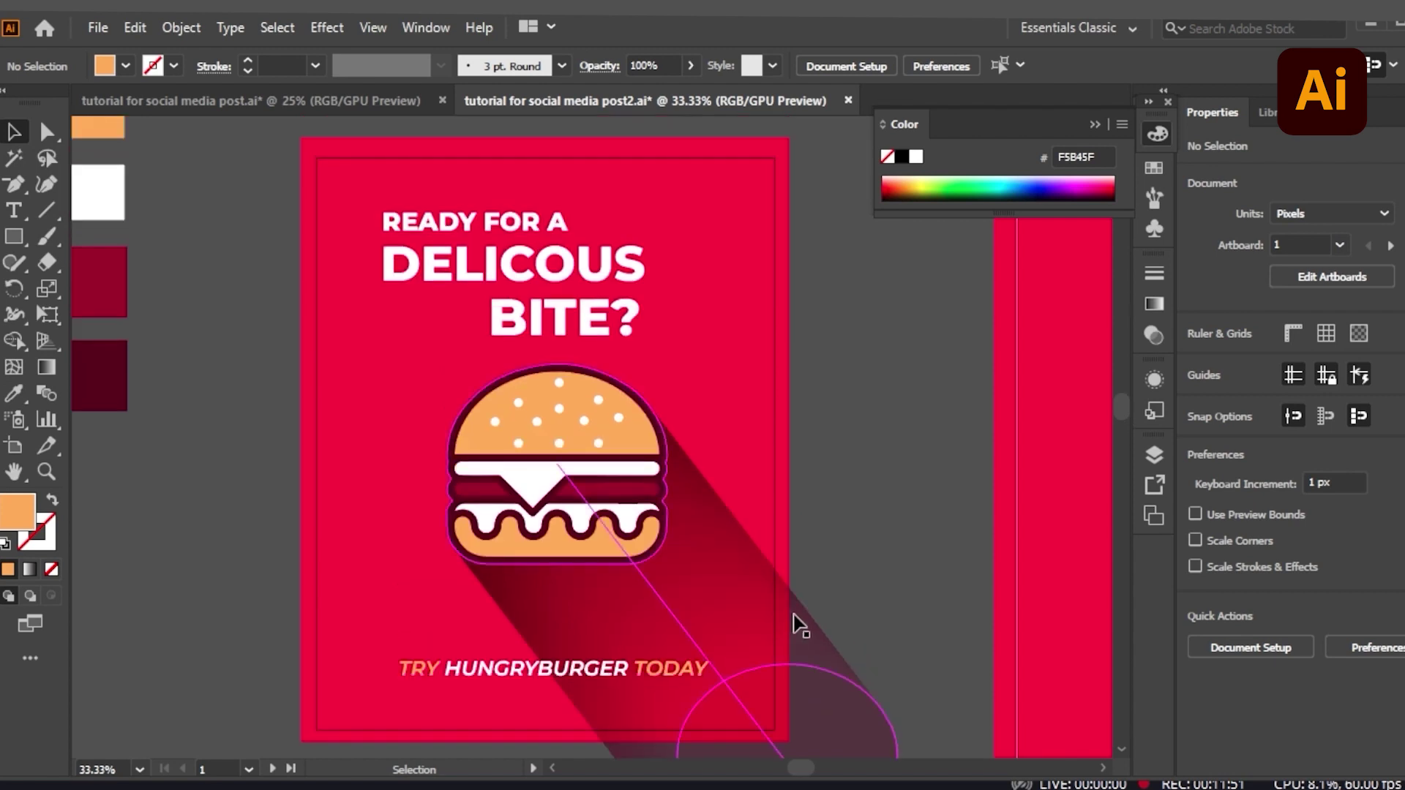
click(820, 681)
drag(832, 703, 715, 711)
scroll(594, 675, down, 4)
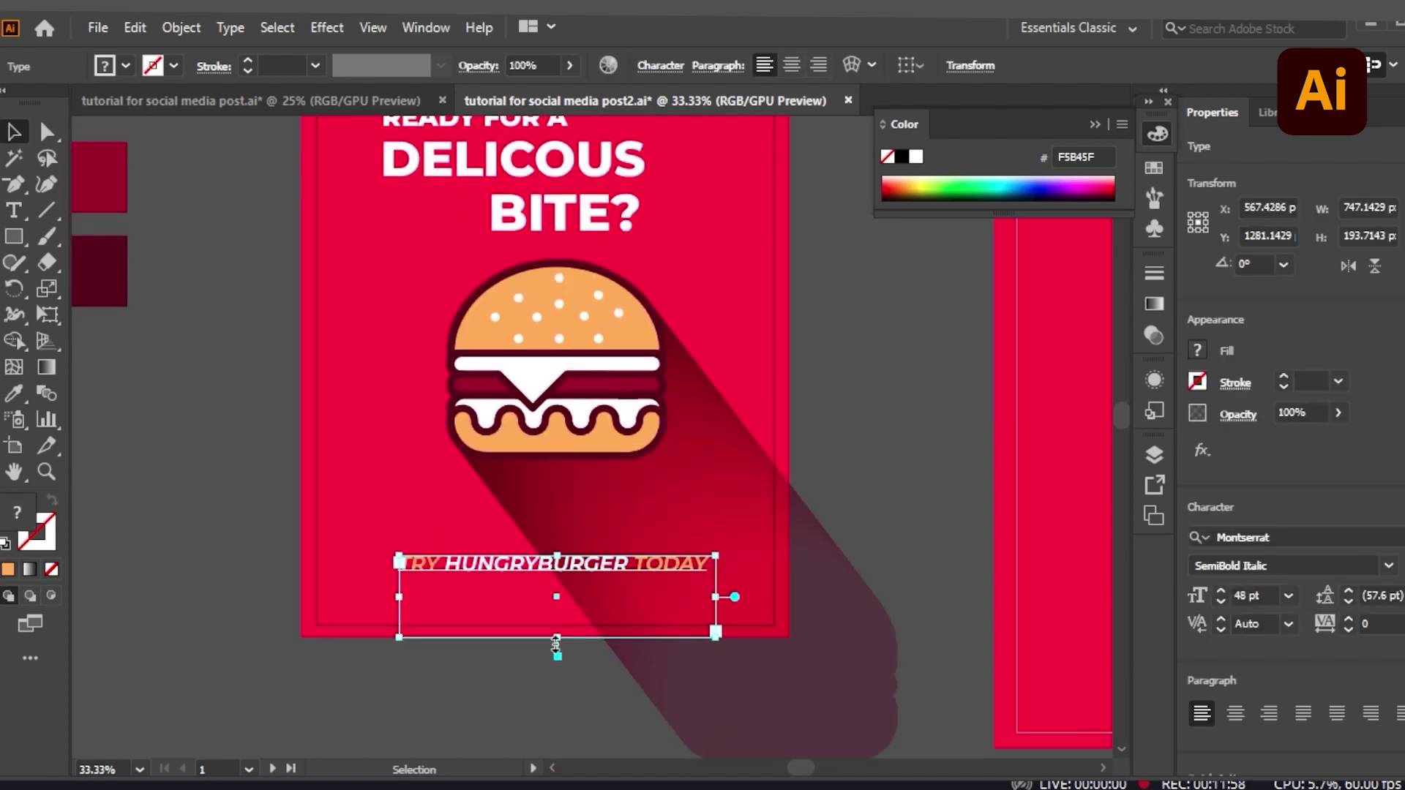
drag(556, 644, 574, 583)
click(910, 593)
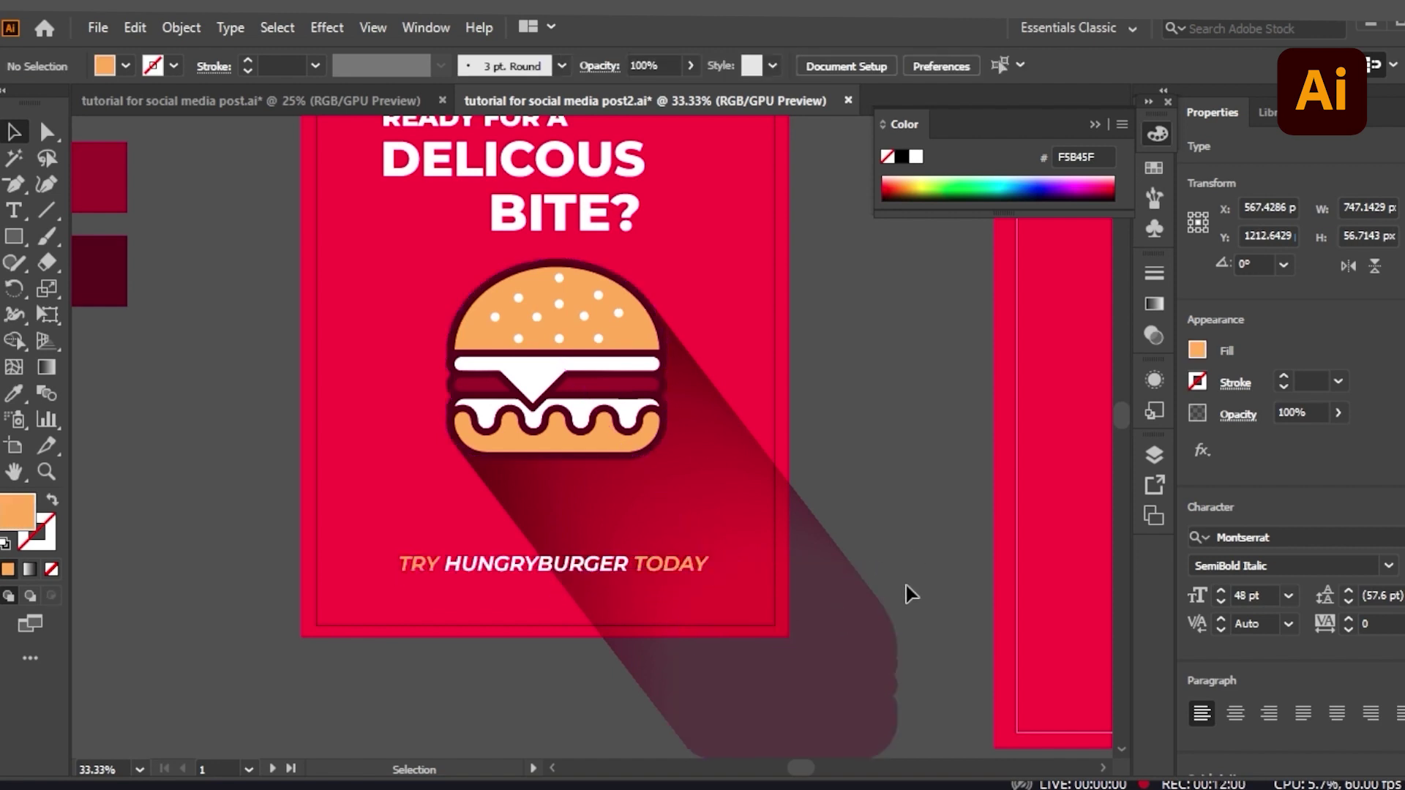
- Copy the burger icon together with its long shadow from the Facebook artboard, with the document's layers shown
key(ctrl+minus)
key(ctrl+minus)
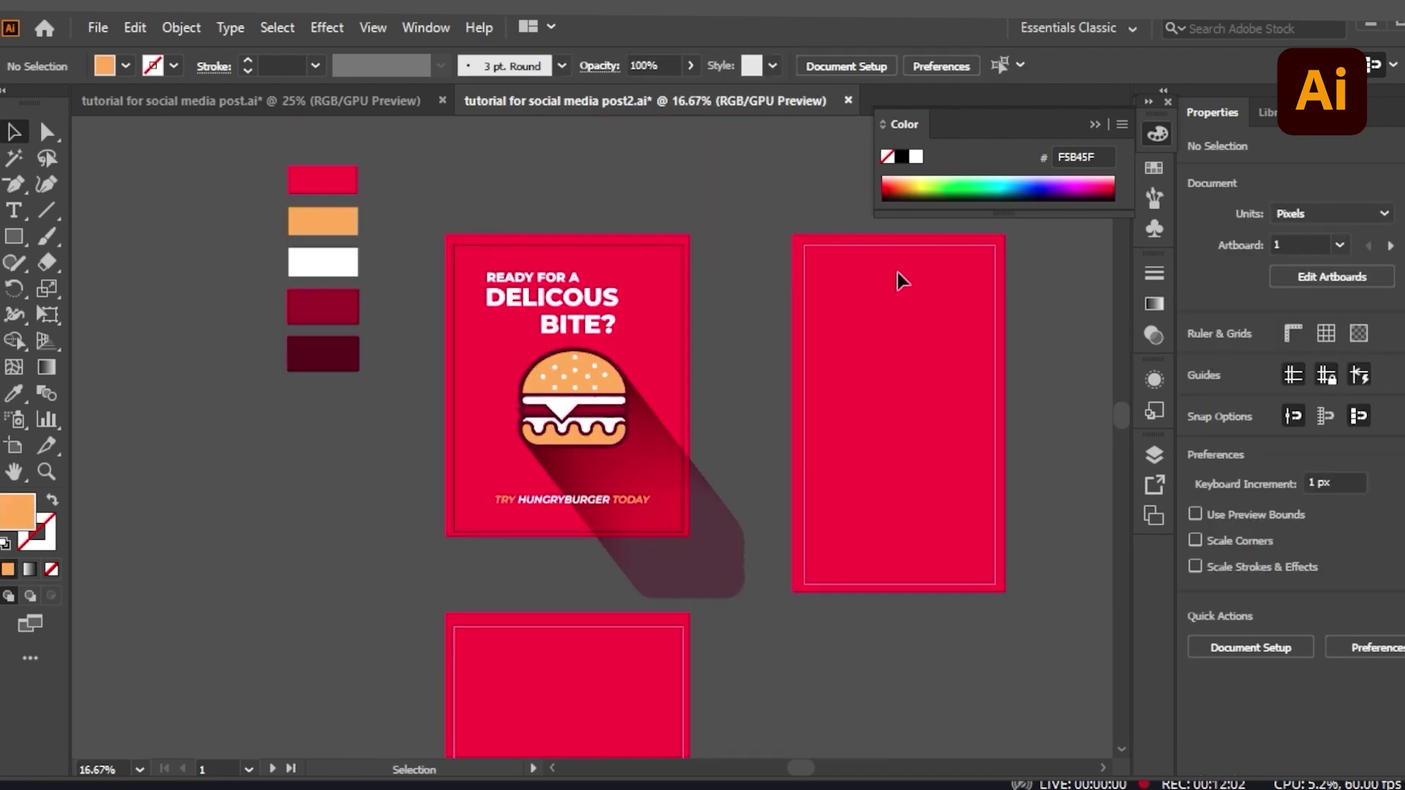
scroll(758, 589, down, 2)
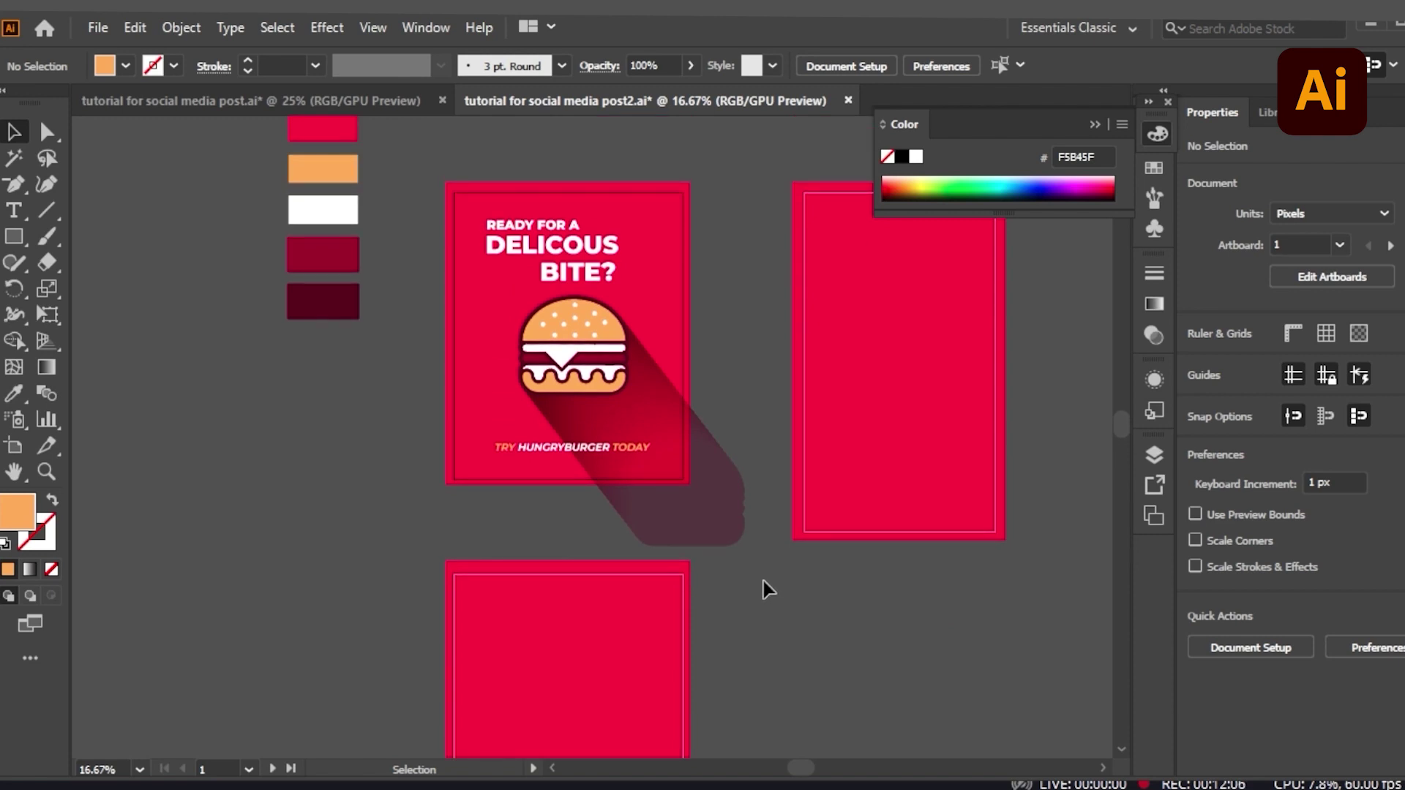
click(1156, 458)
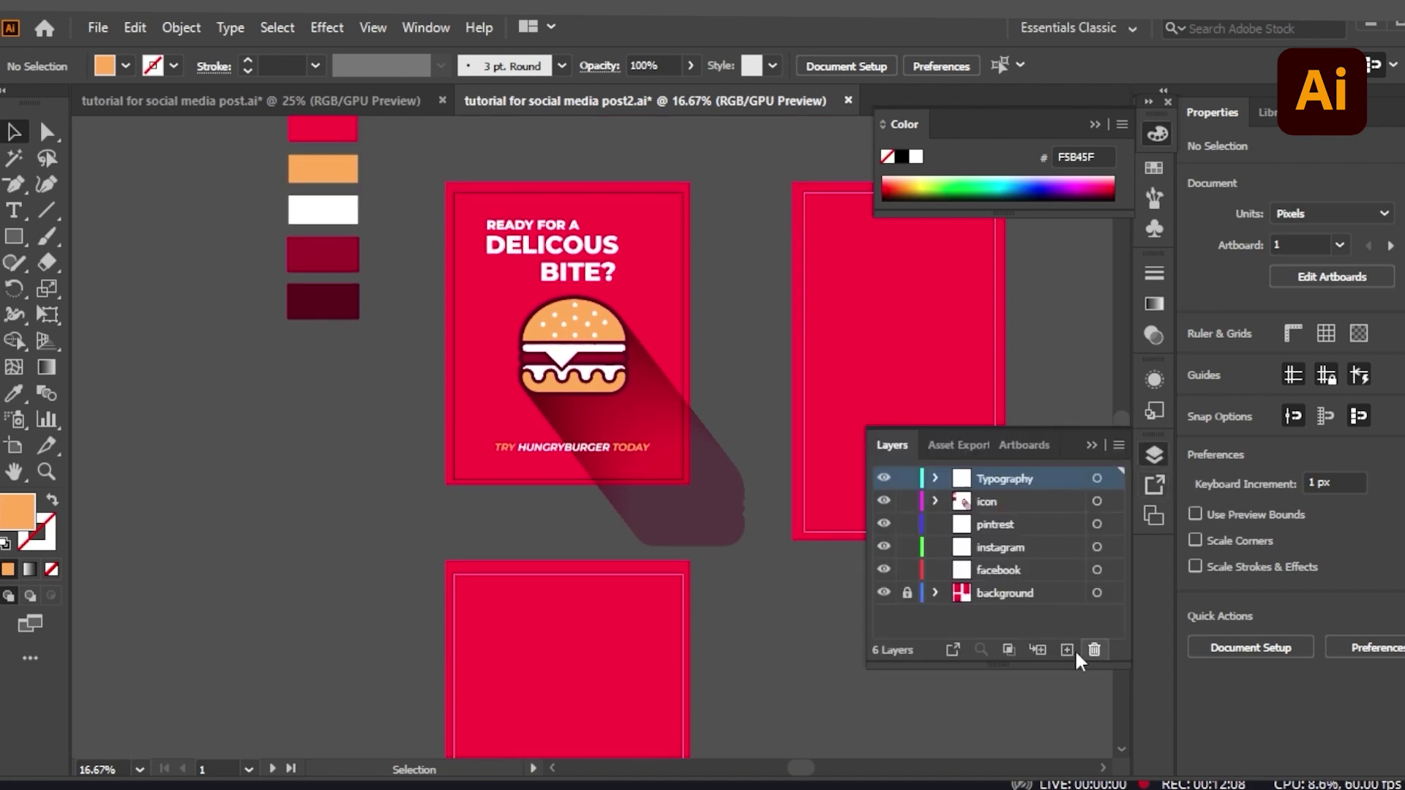
click(595, 355)
shift+click(716, 489)
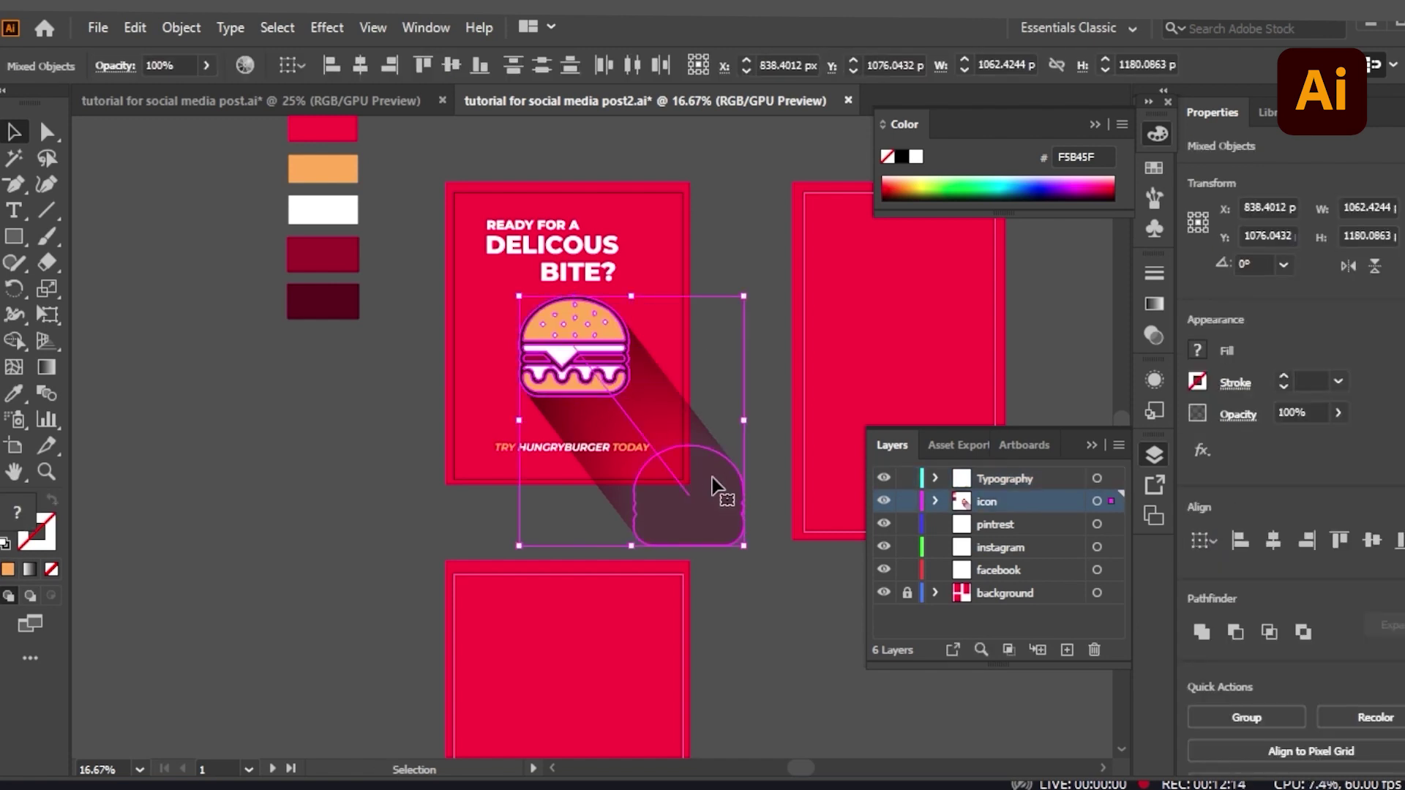
click(781, 595)
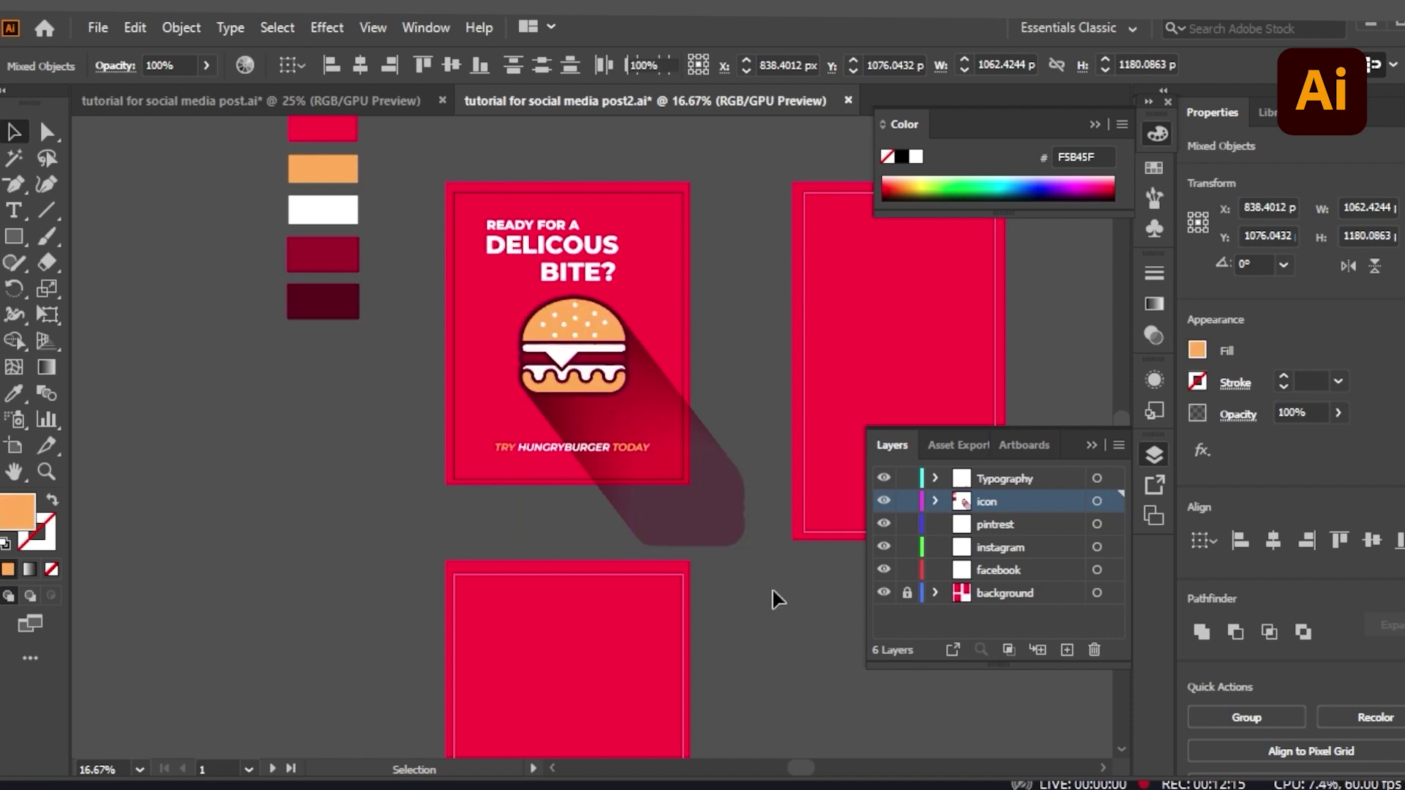
click(612, 355)
shift+click(705, 526)
key(a)
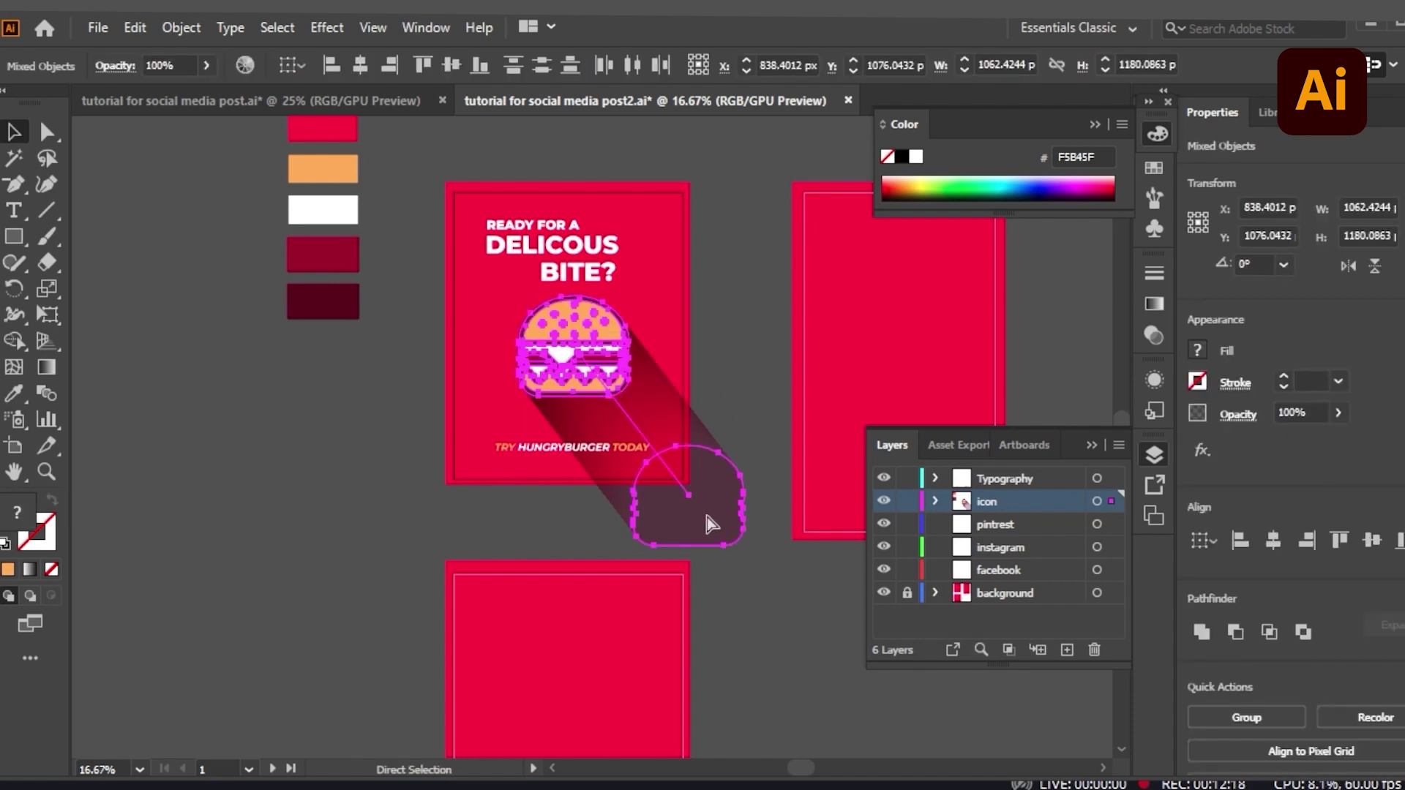
key(v)
scroll(1013, 575, right, 3)
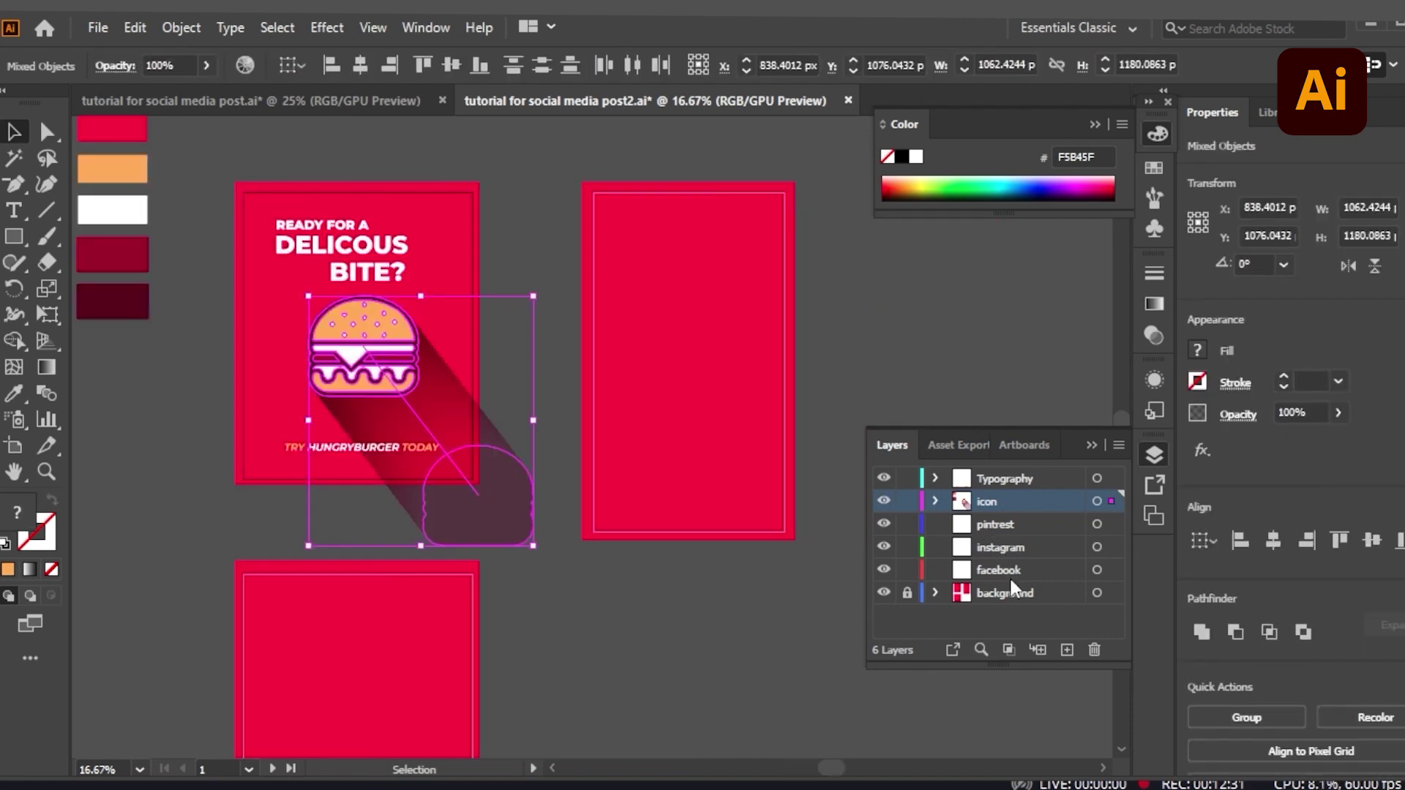
- Paste the burger and its shadow into the instagram layer over the square artboard, scaled down to about 854 × 949 px
click(1012, 546)
scroll(417, 625, down, 3)
click(442, 575)
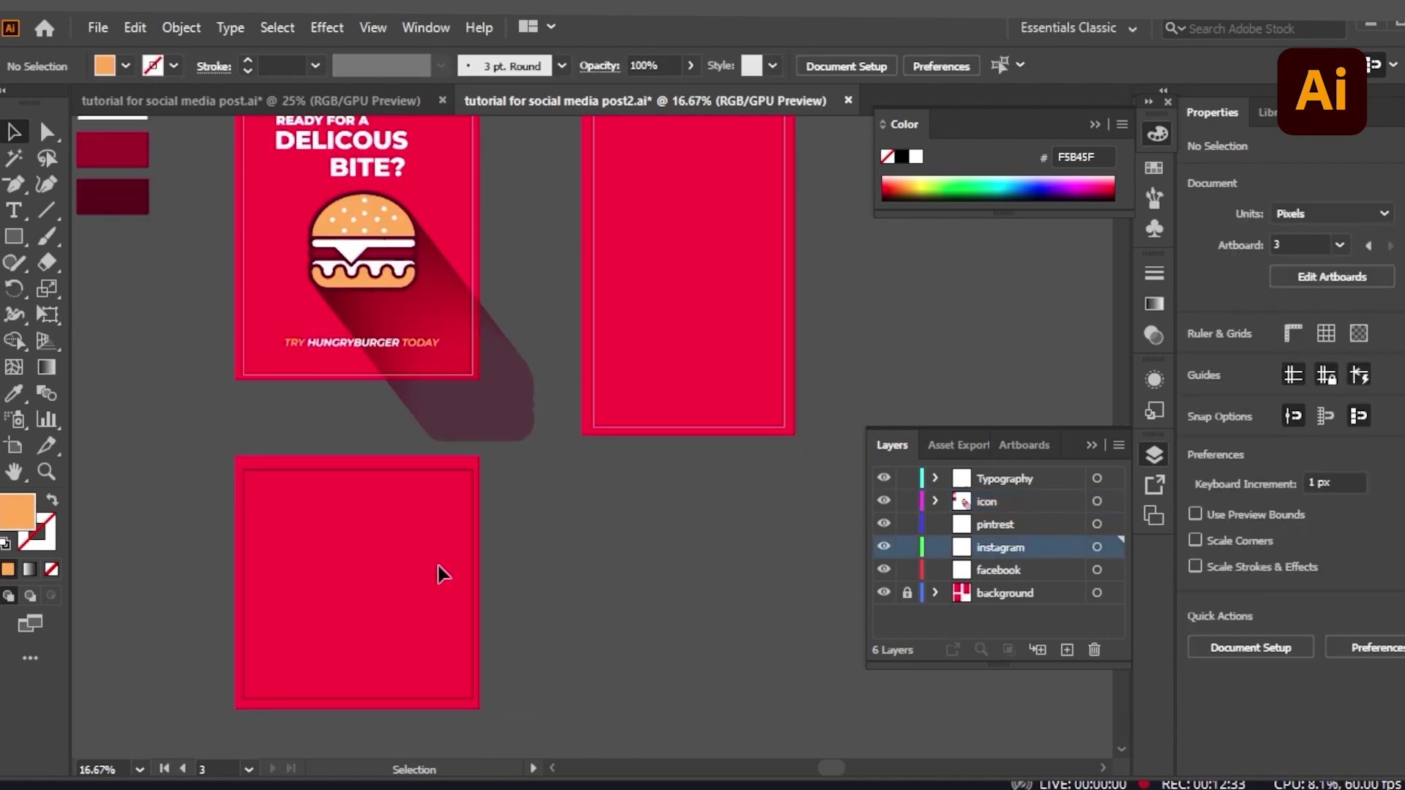
key(v)
key(ctrl+v)
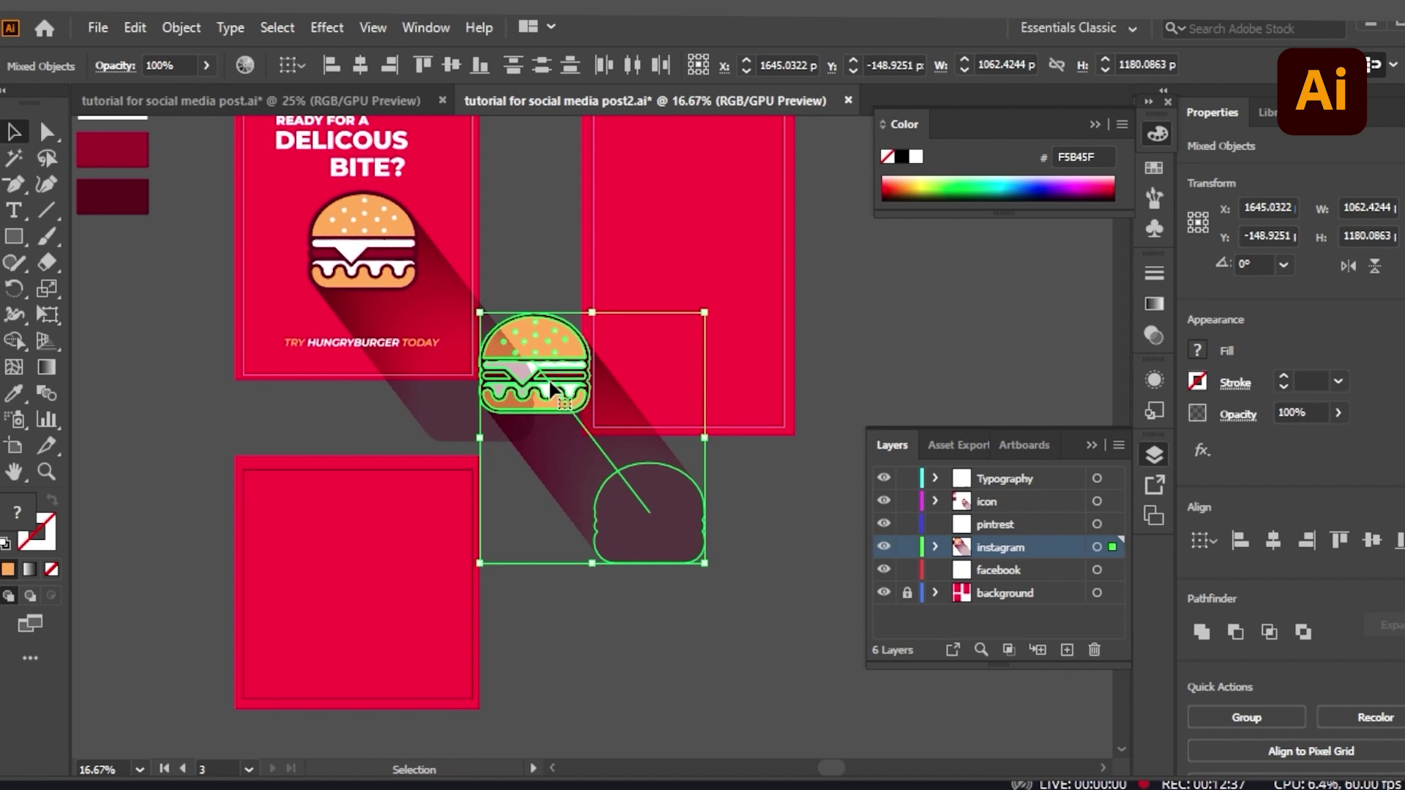
drag(552, 388, 378, 594)
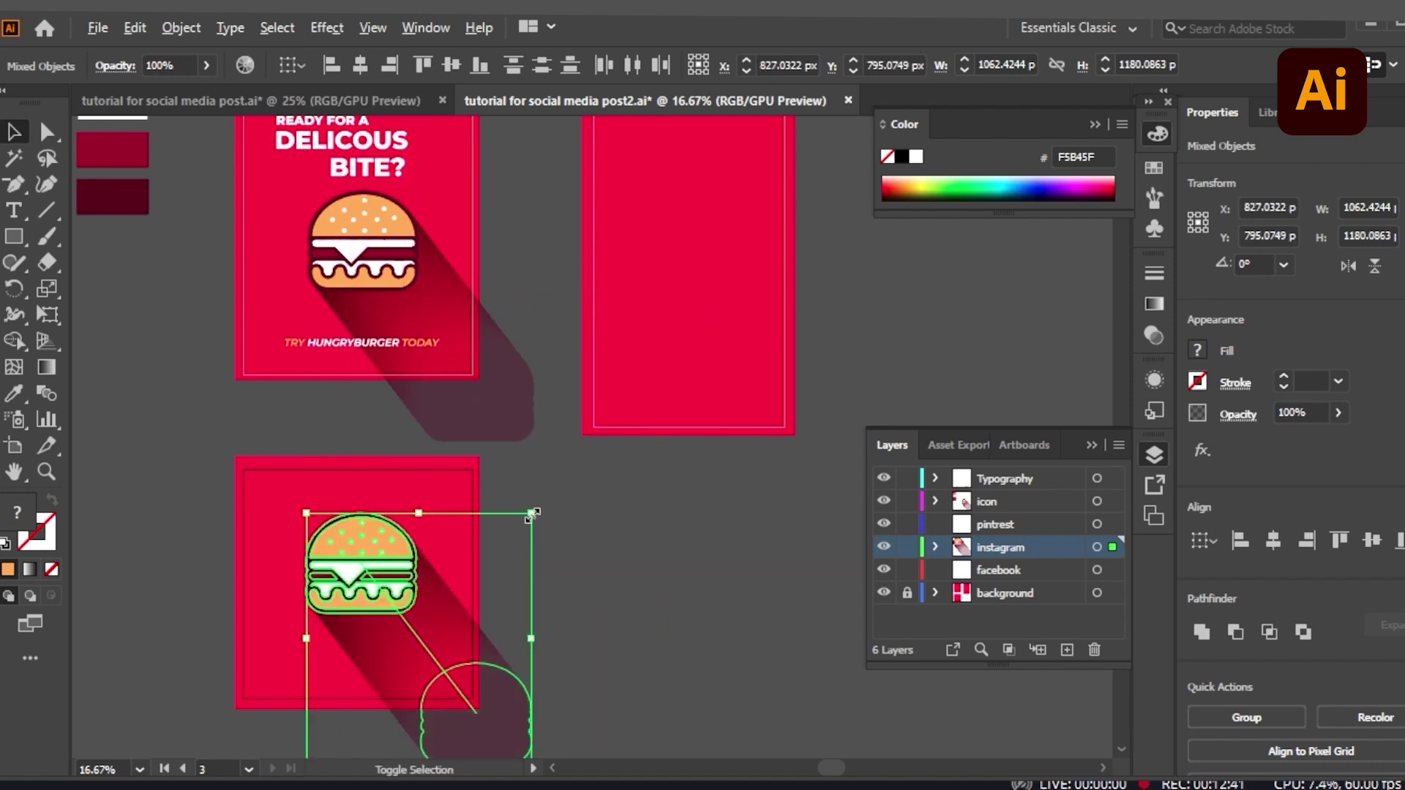
drag(530, 516, 493, 568)
mouse_move(390, 605)
mouse_down()
mouse_move(373, 602)
mouse_move(383, 608)
mouse_up()
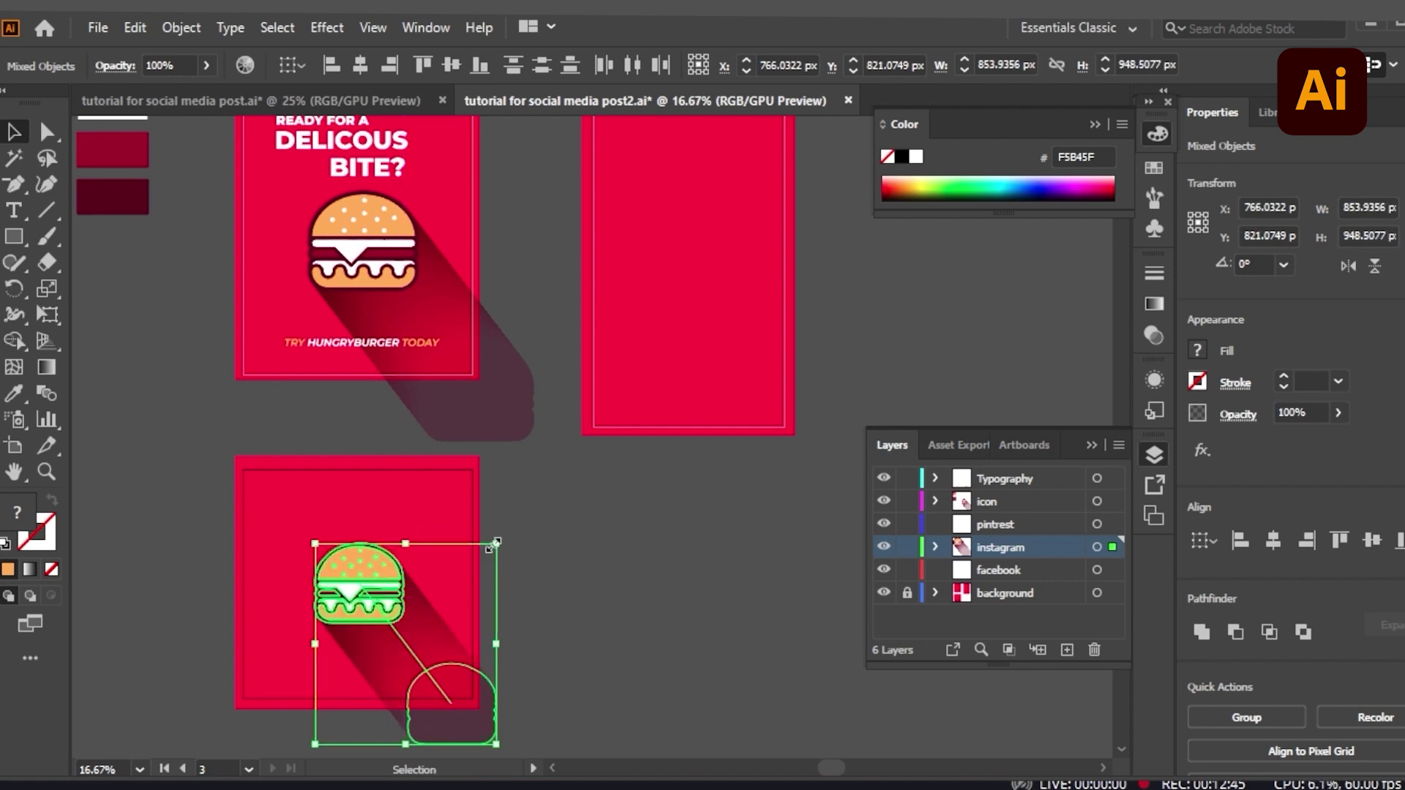
- Copy the three-line headline from the Facebook artboard into the instagram layer and place it above the burger on the Instagram artboard
scroll(575, 483, up, 2)
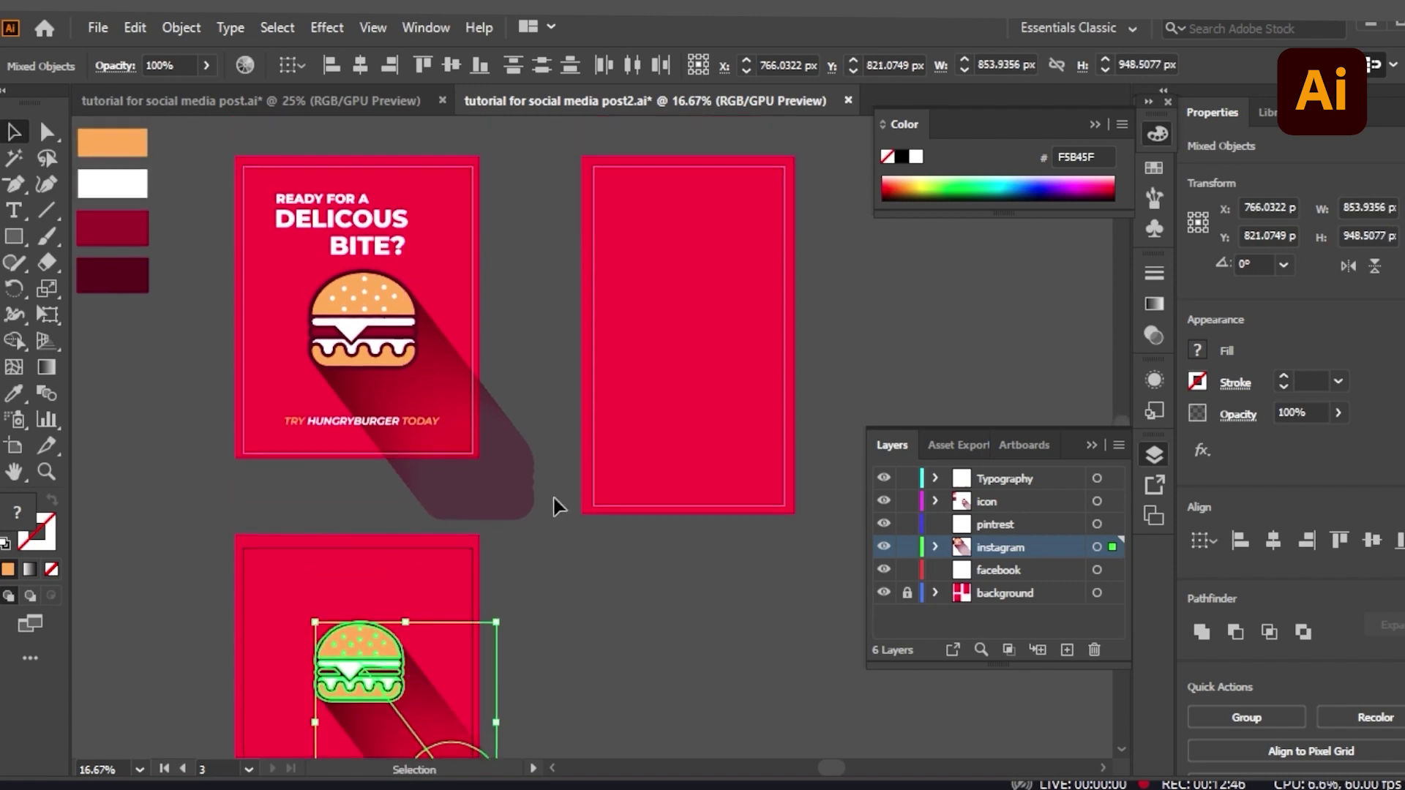
click(403, 246)
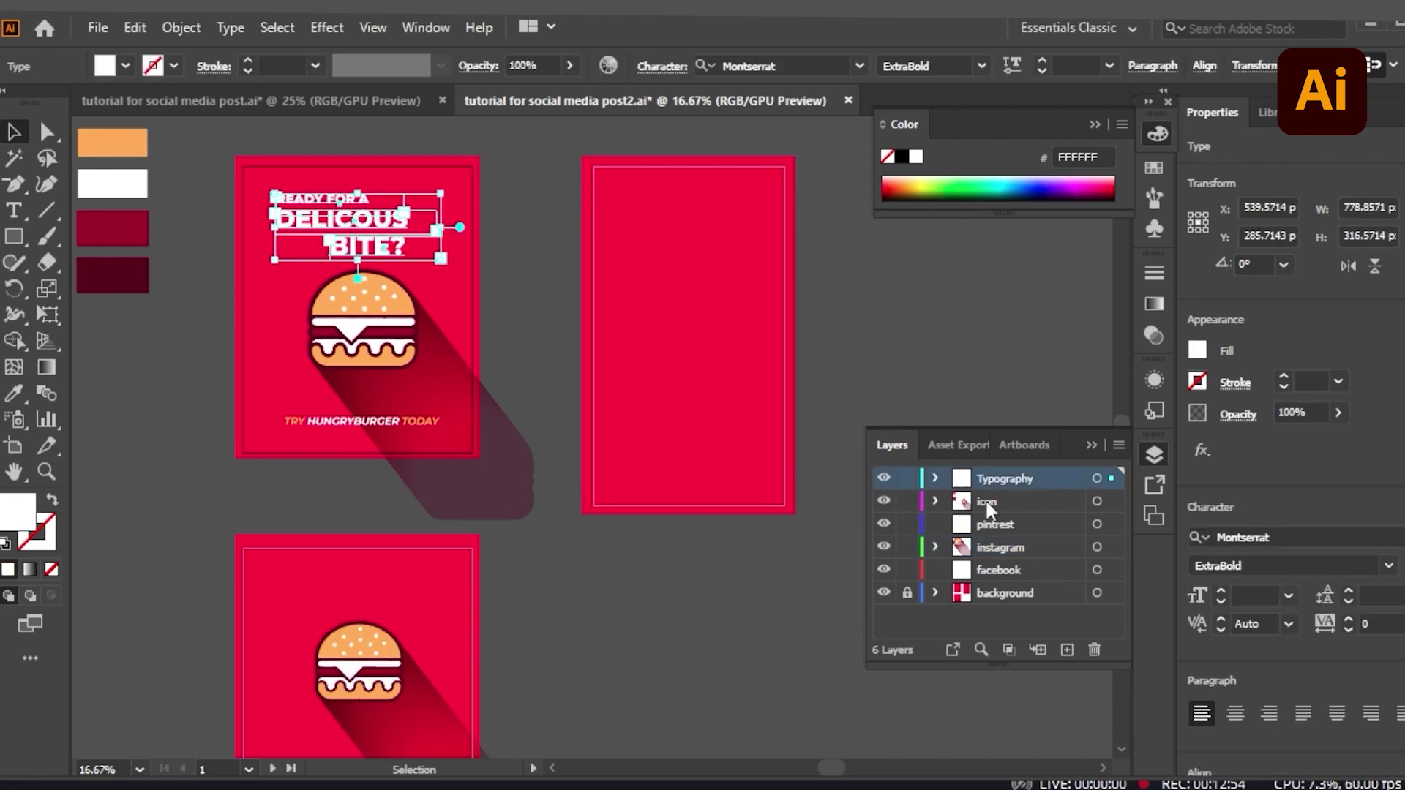
click(999, 545)
scroll(621, 618, down, 3)
click(355, 477)
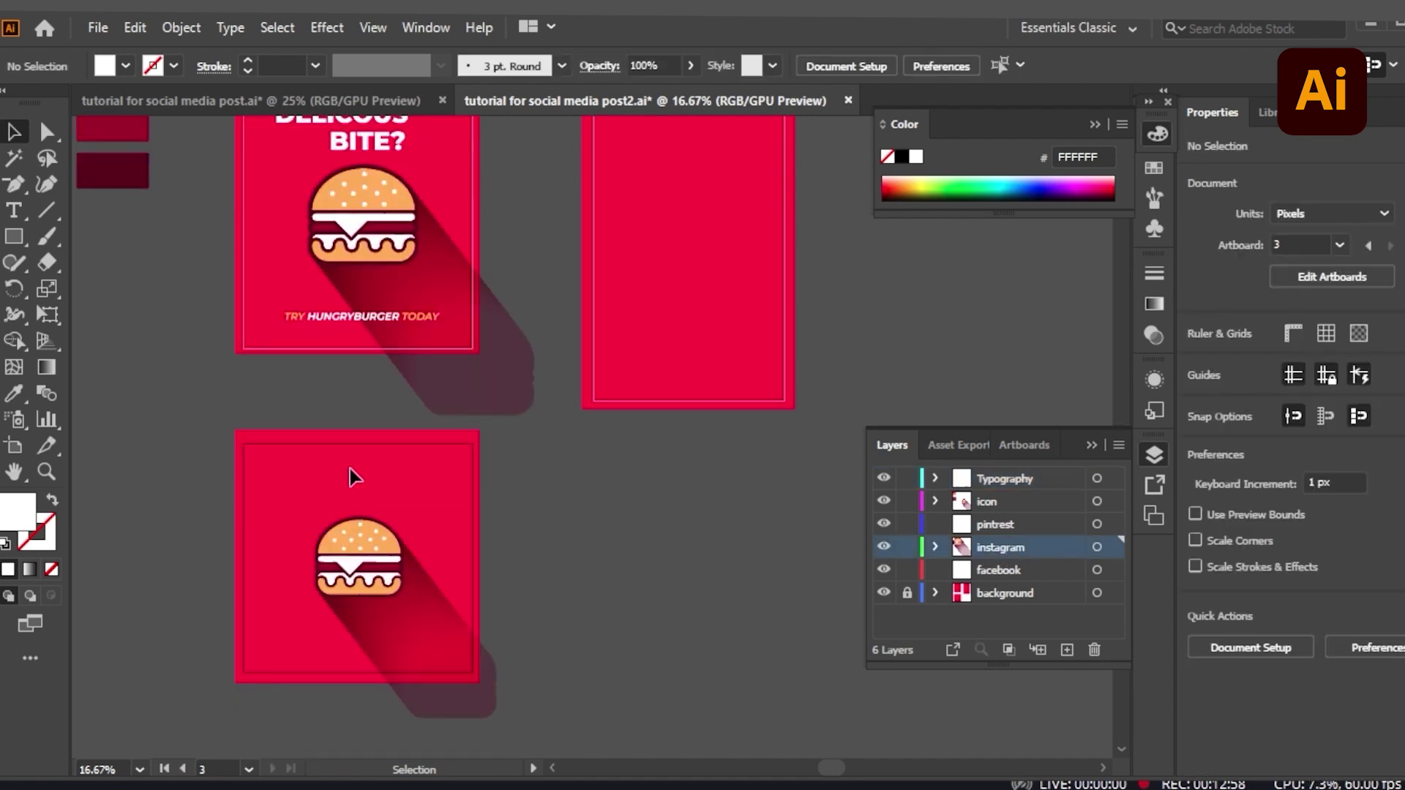
key(ctrl+v)
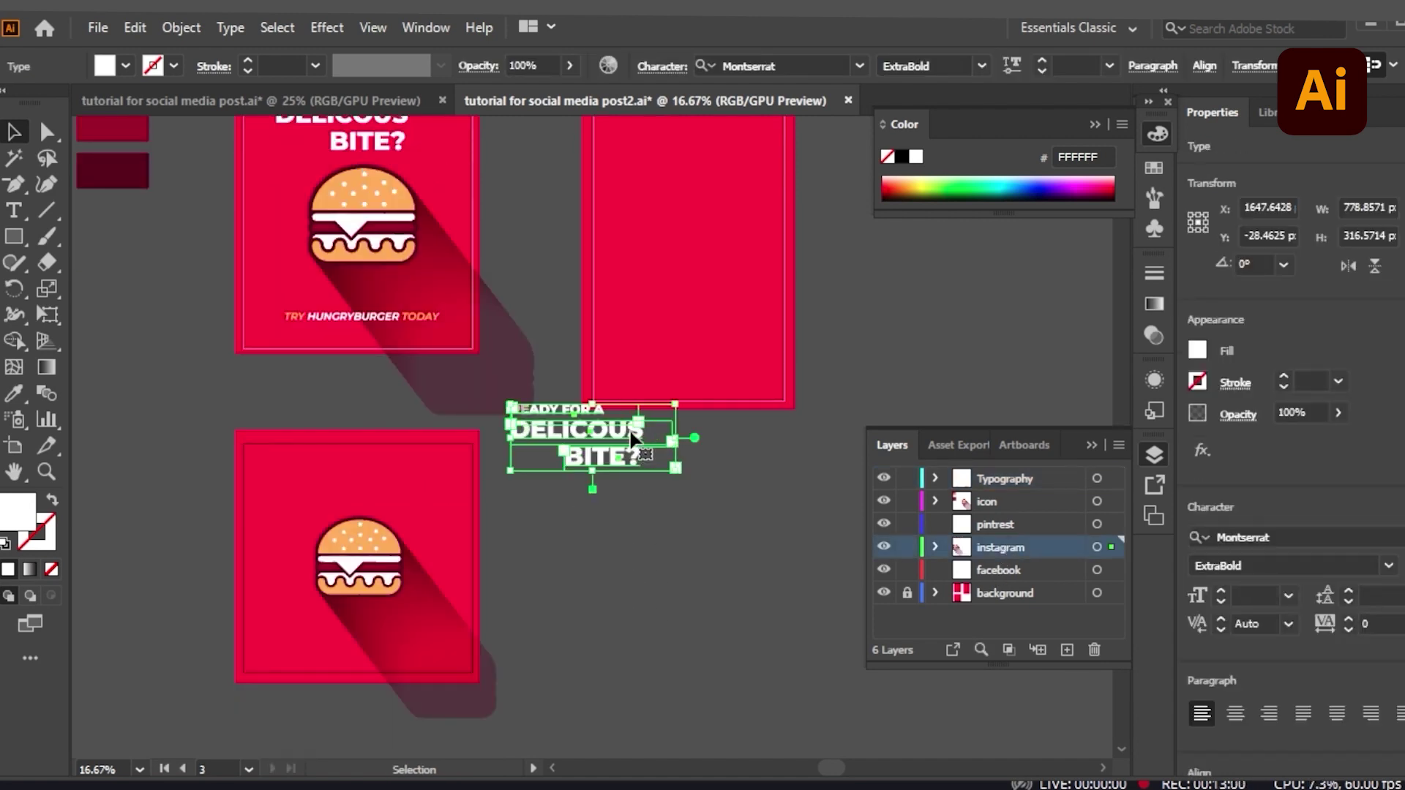
drag(628, 434, 385, 476)
- Move the Instagram burger with its shadow further down and shift the three headline lines slightly down and right to balance the spacing
click(448, 625)
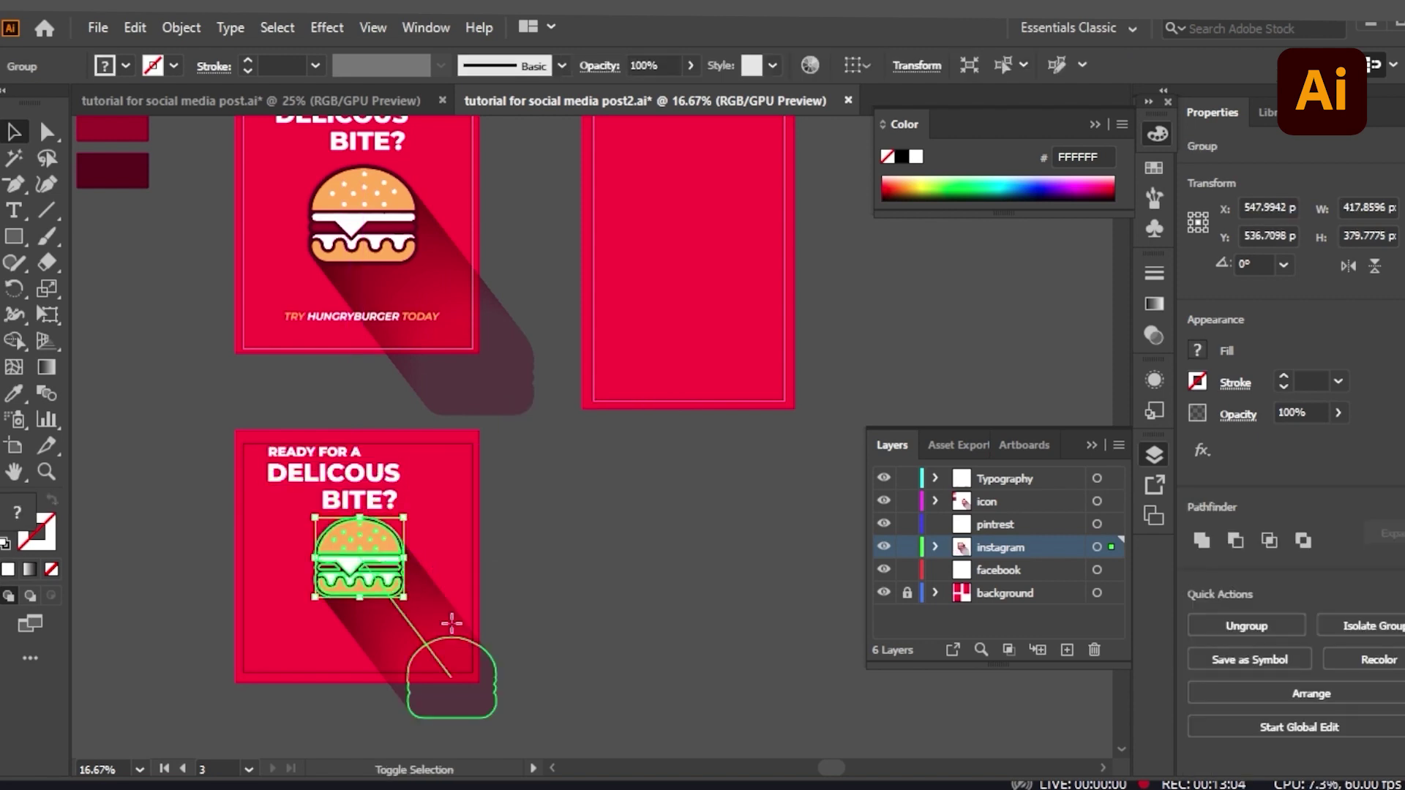
shift+click(388, 575)
drag(387, 574, 397, 615)
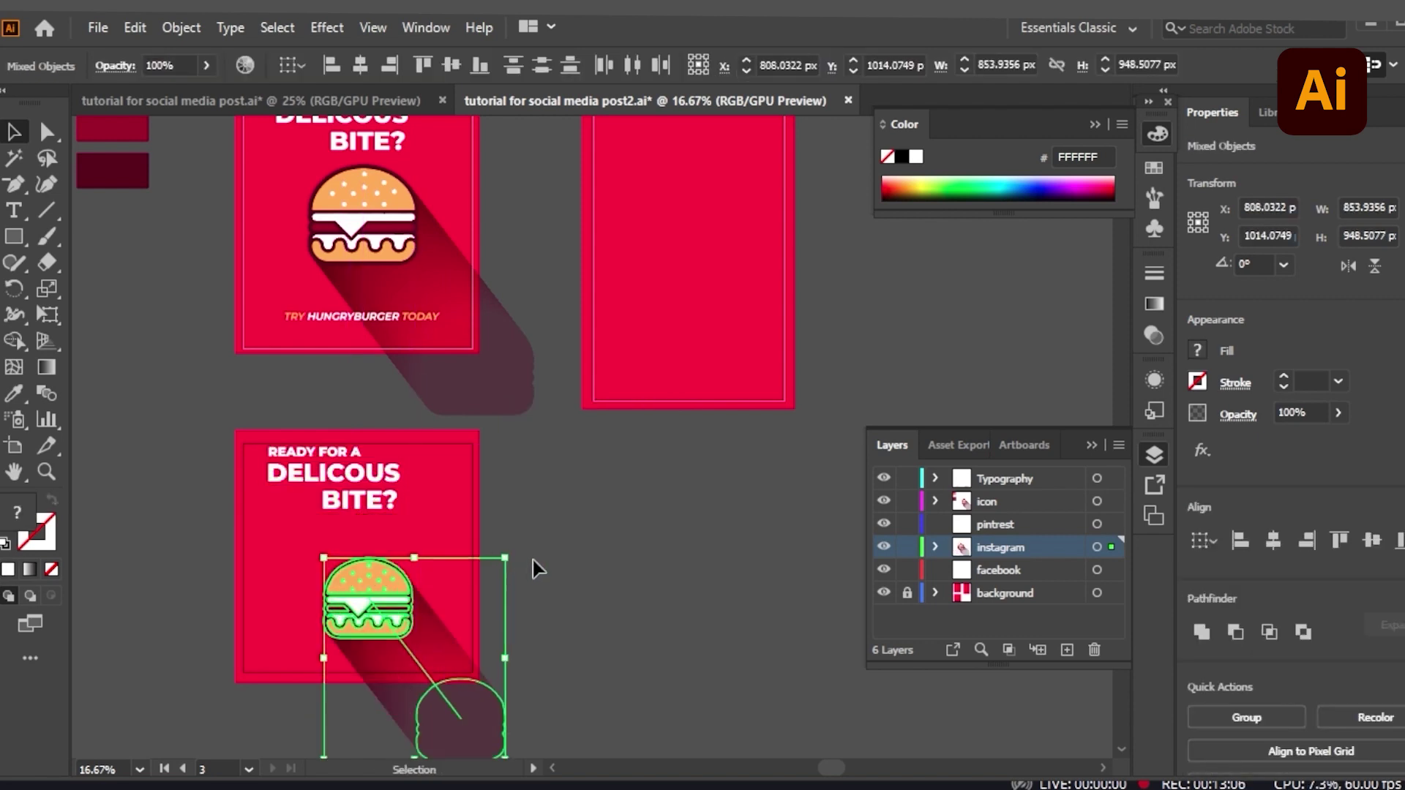
click(344, 452)
shift+click(350, 474)
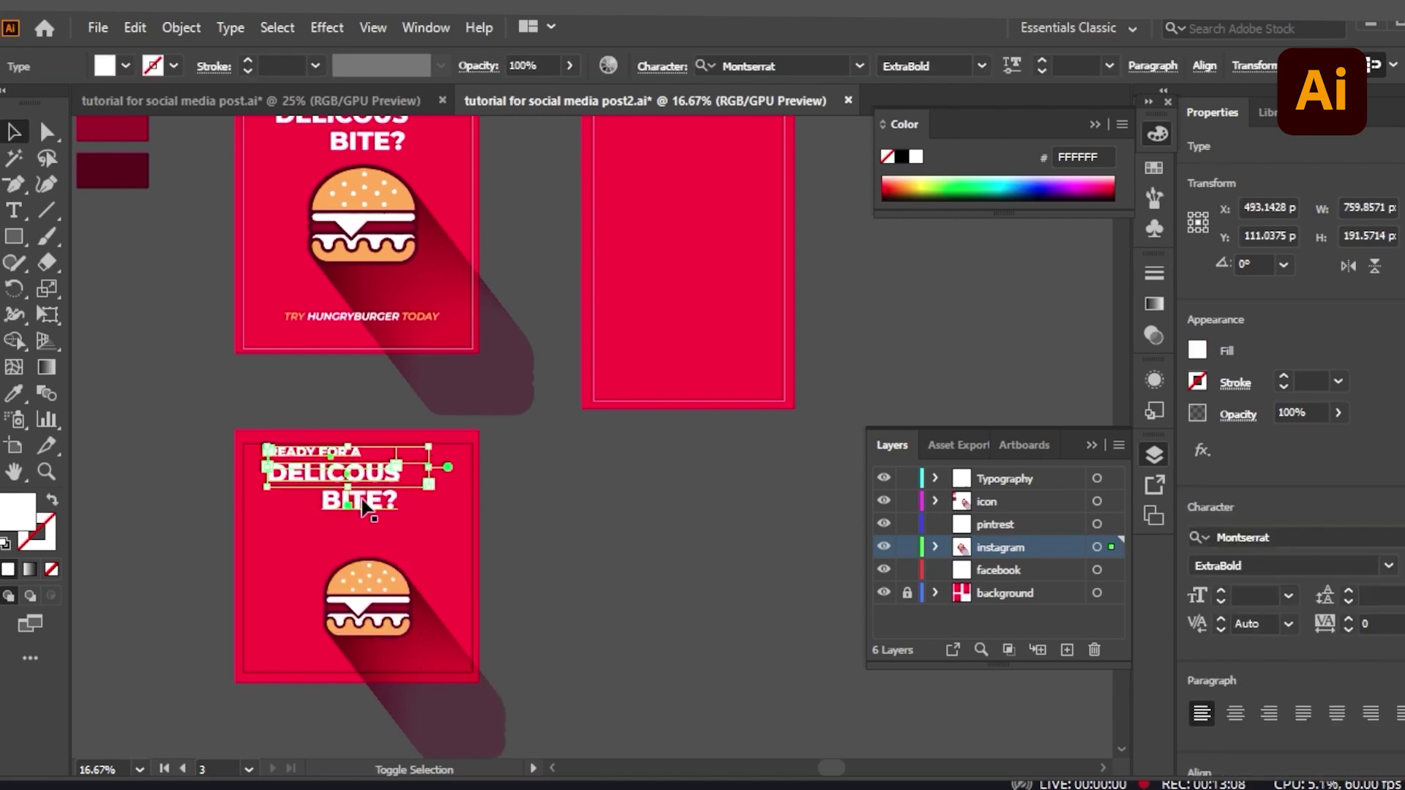
shift+click(359, 498)
drag(357, 496, 362, 518)
drag(482, 640, 476, 627)
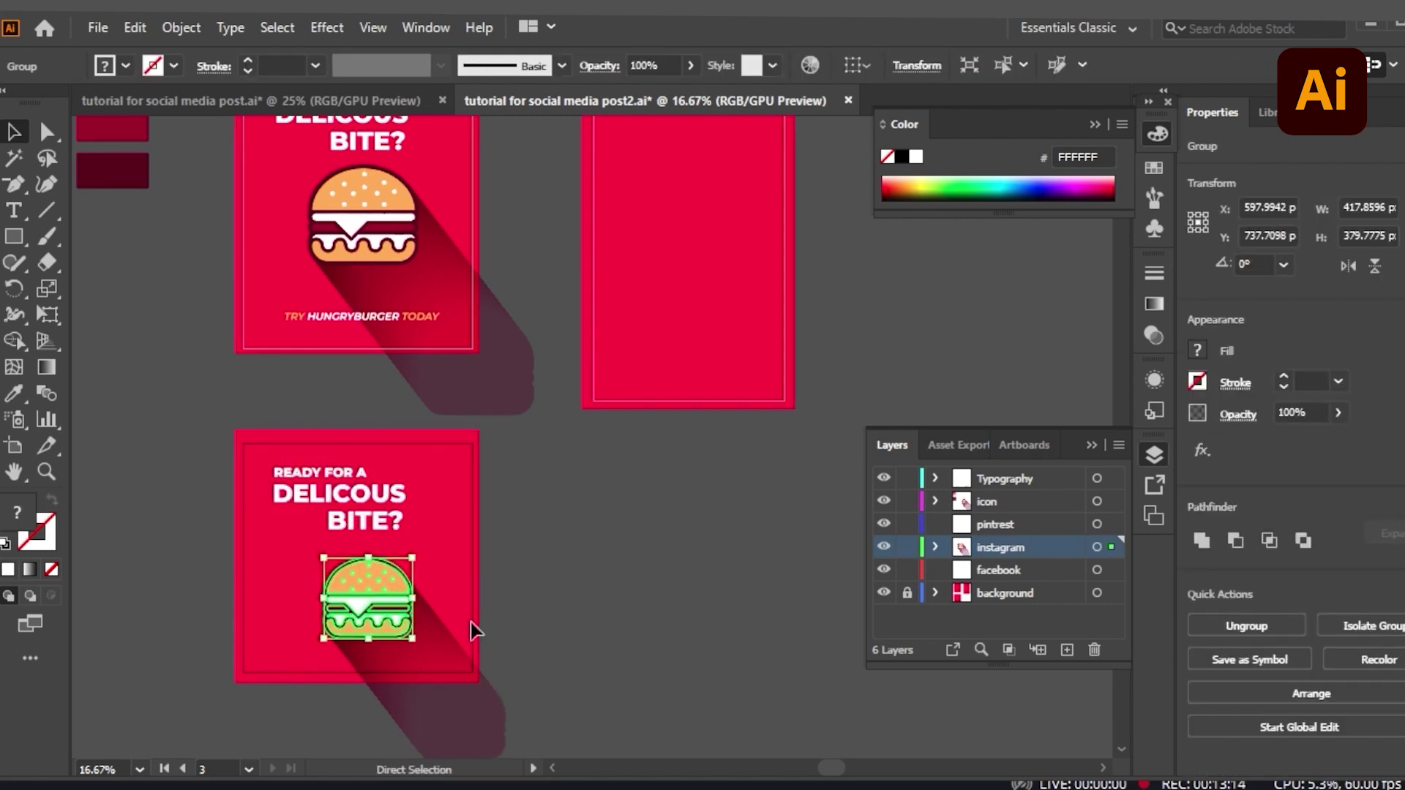
- Try reducing the word "DELICOUS" in the Instagram headline to a font size of 100 pt
click(384, 501)
scroll(384, 502, up, 1)
click(365, 547)
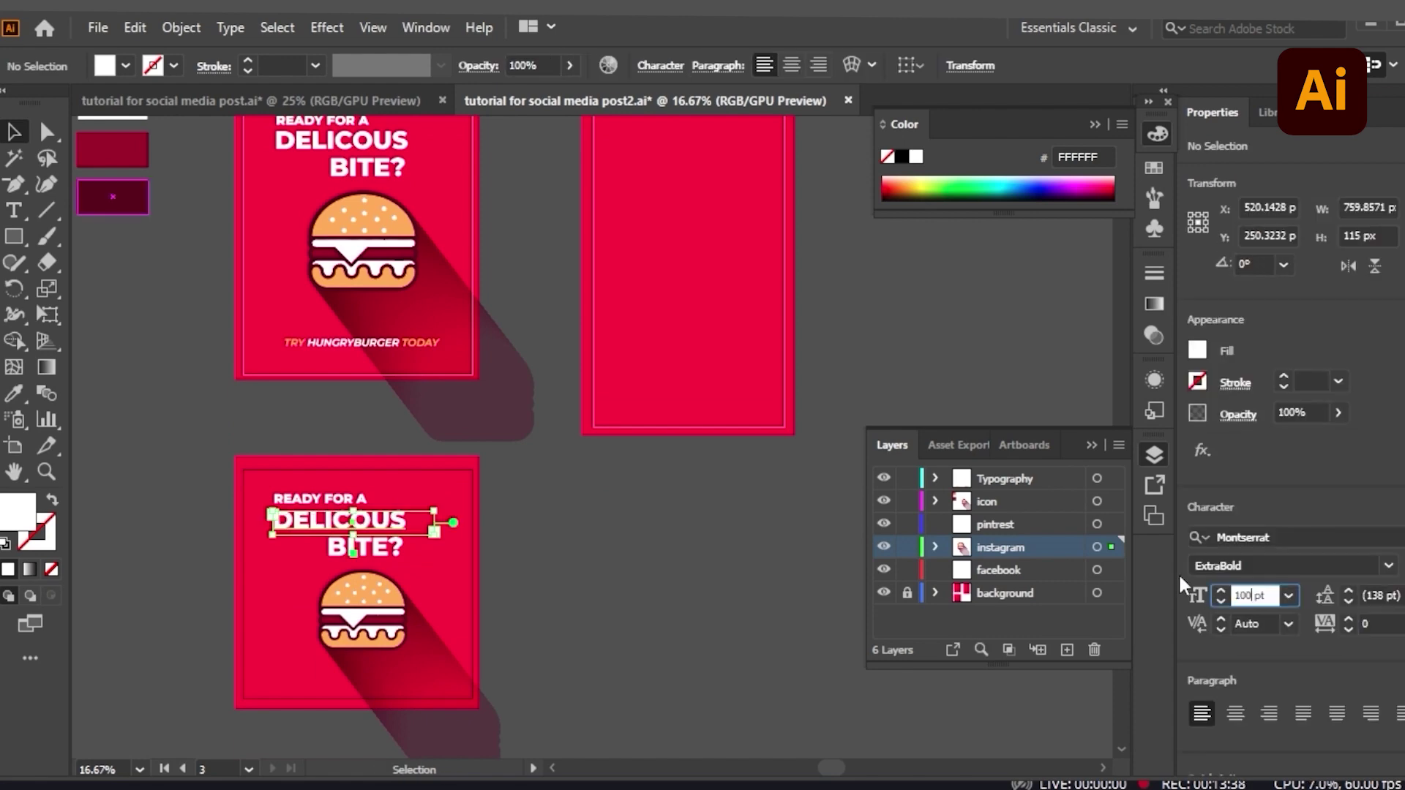
key(ctrl+z)
key(ctrl+z)
key(ctrl+z)
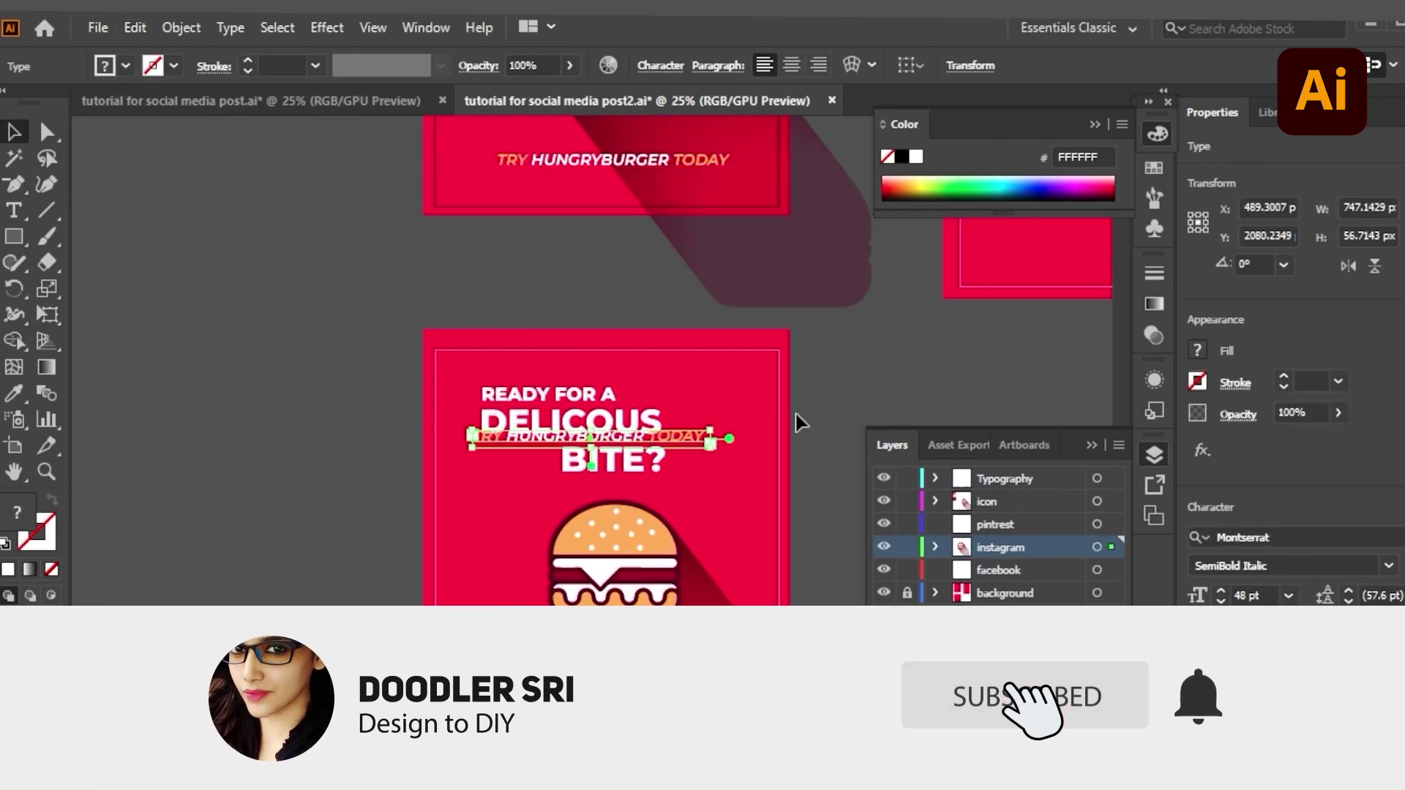
- Arrange copies of the headline, long-shadow burger and tagline on the Pinterest artboard, keeping them in the pintrest layer
scroll(624, 439, right, 4)
scroll(624, 439, up, 1)
scroll(624, 512, down, 5)
click(624, 558)
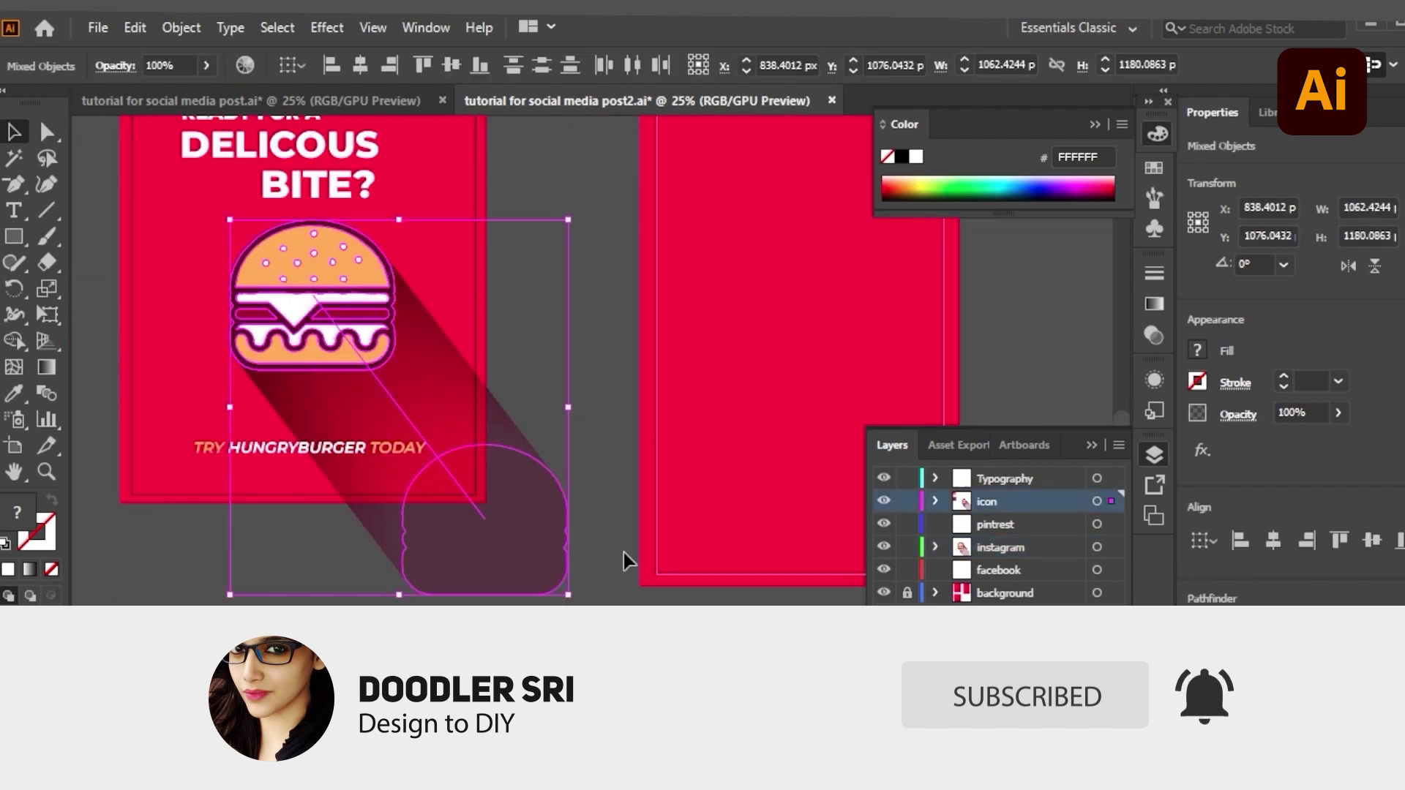
scroll(808, 352, up, 1)
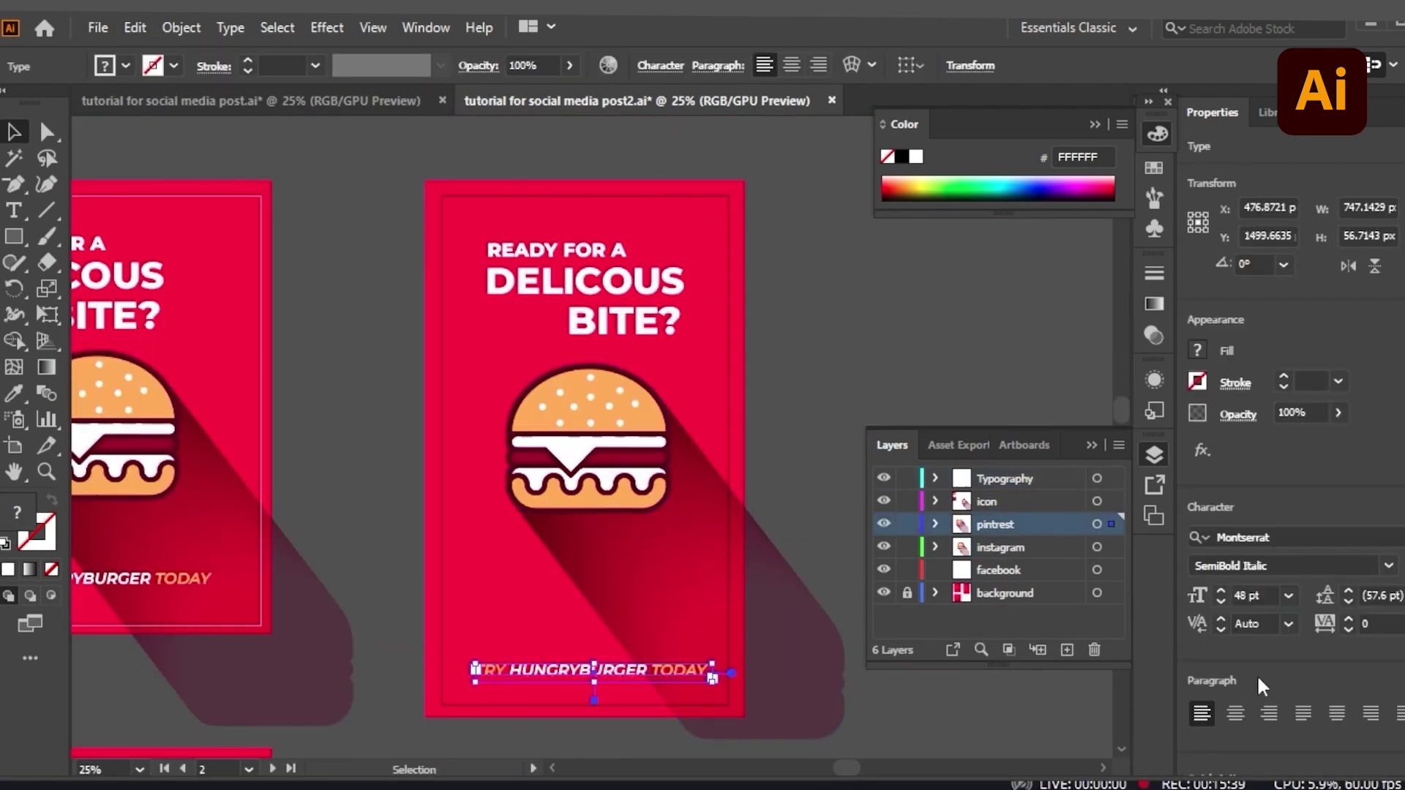
click(722, 614)
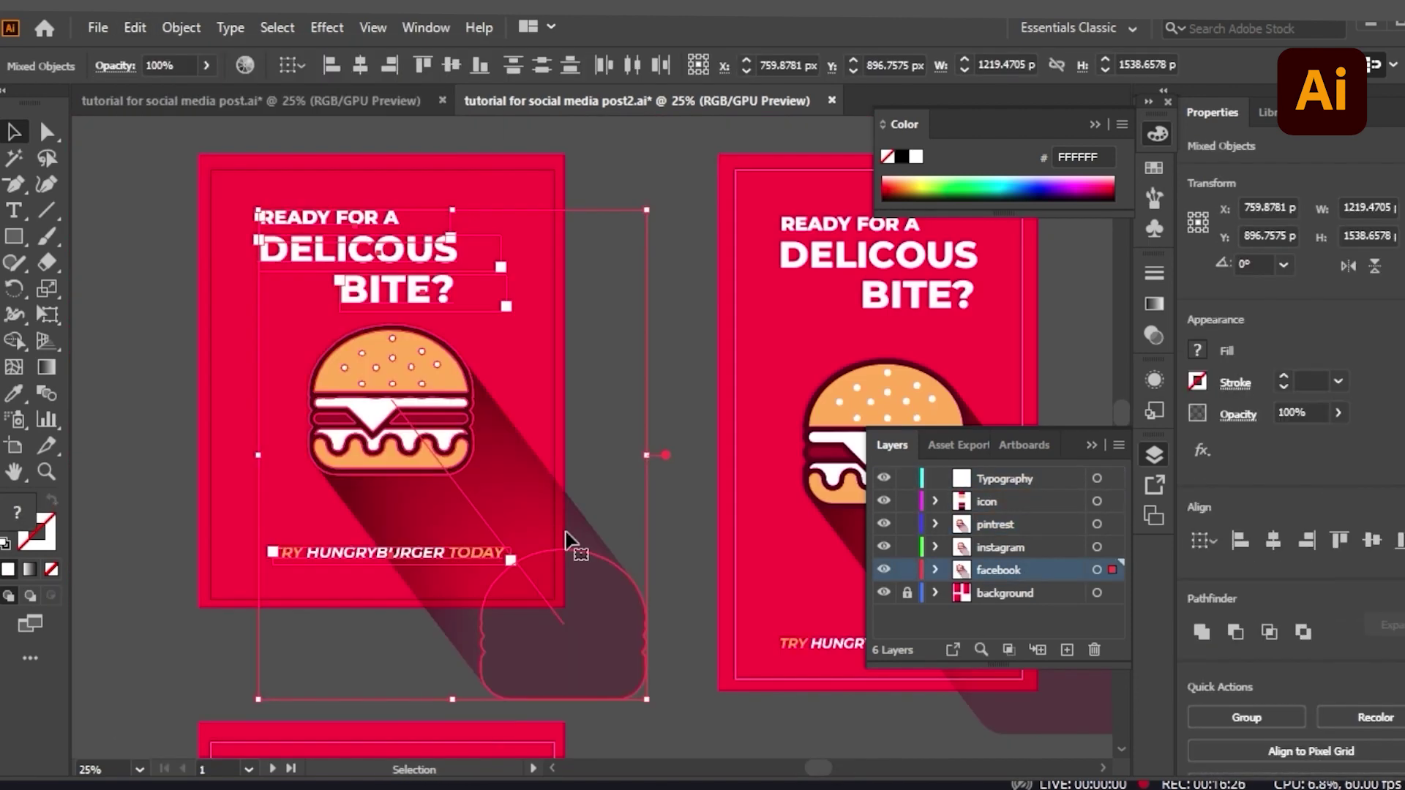
scroll(825, 768, right, 3)
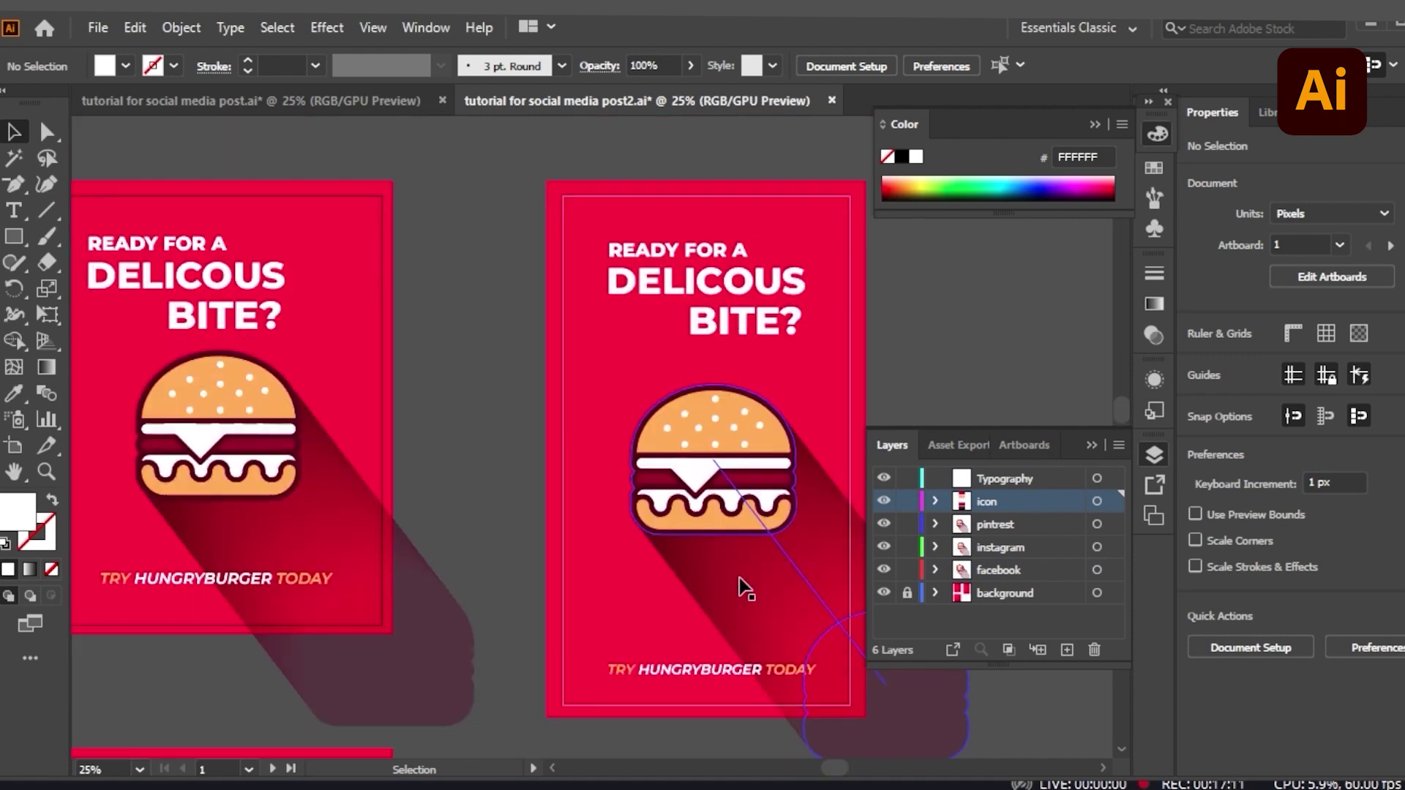
scroll(744, 586, down, 5)
scroll(827, 765, left, 3)
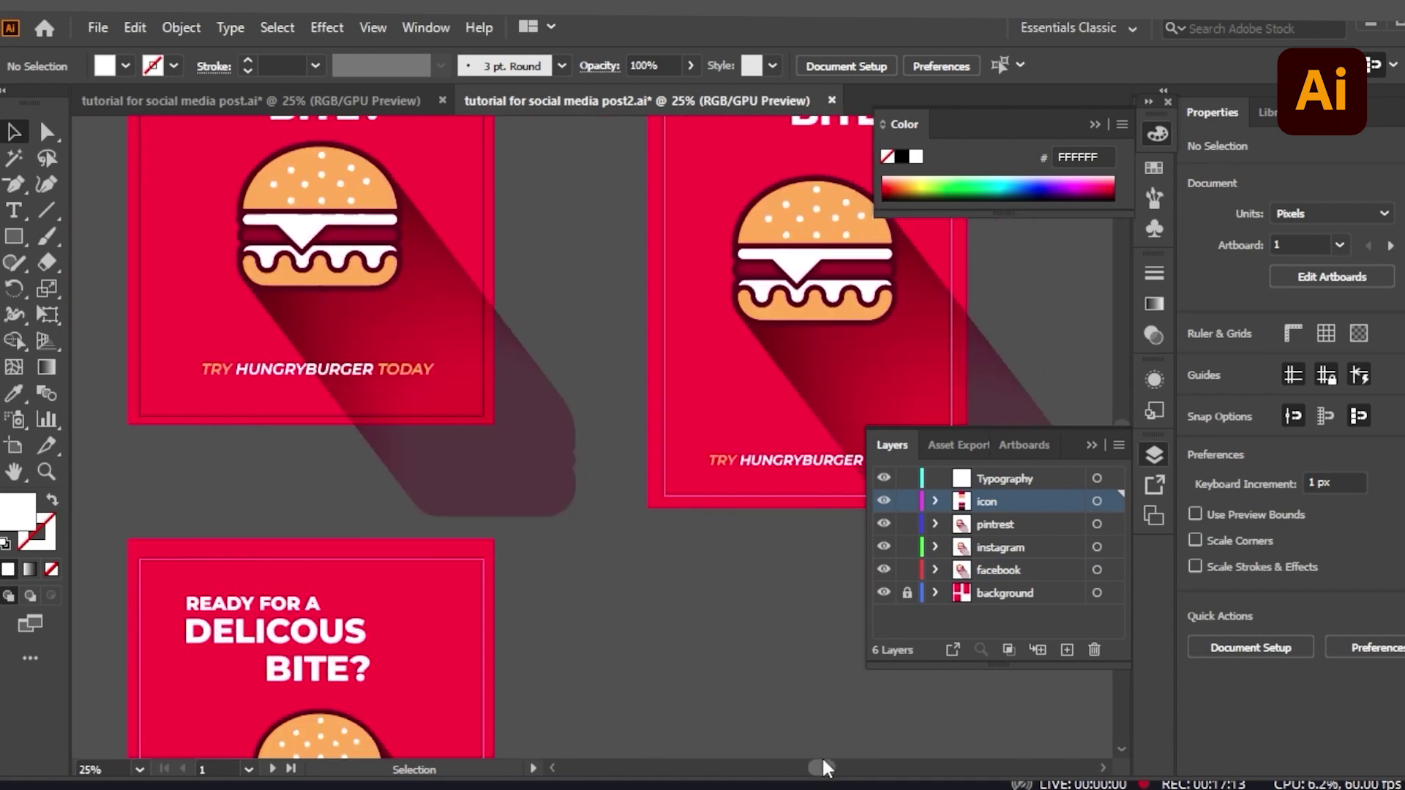
scroll(813, 765, down, 6)
scroll(754, 600, up, 2)
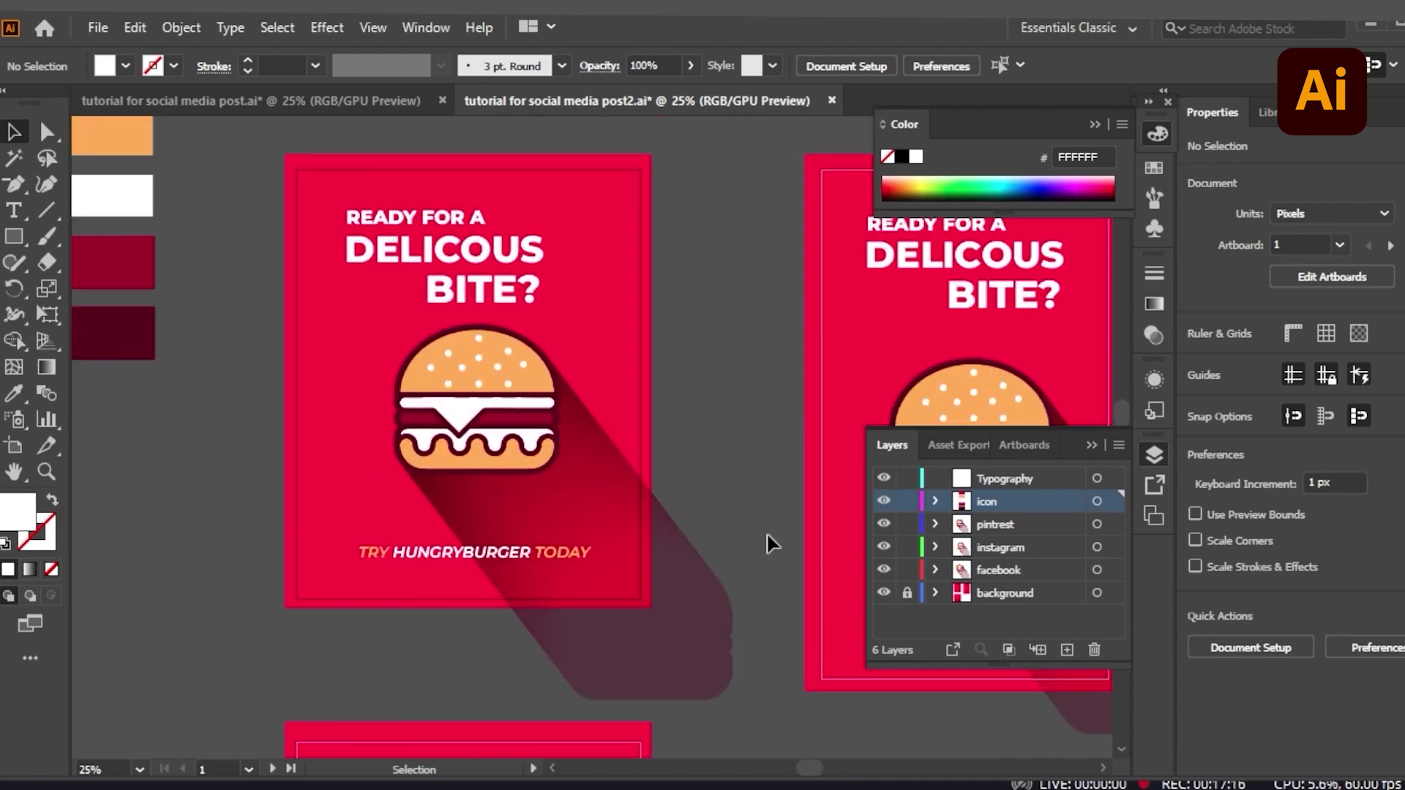
- Export the design as JPEG files using the artboards, with the range 1-3
click(92, 31)
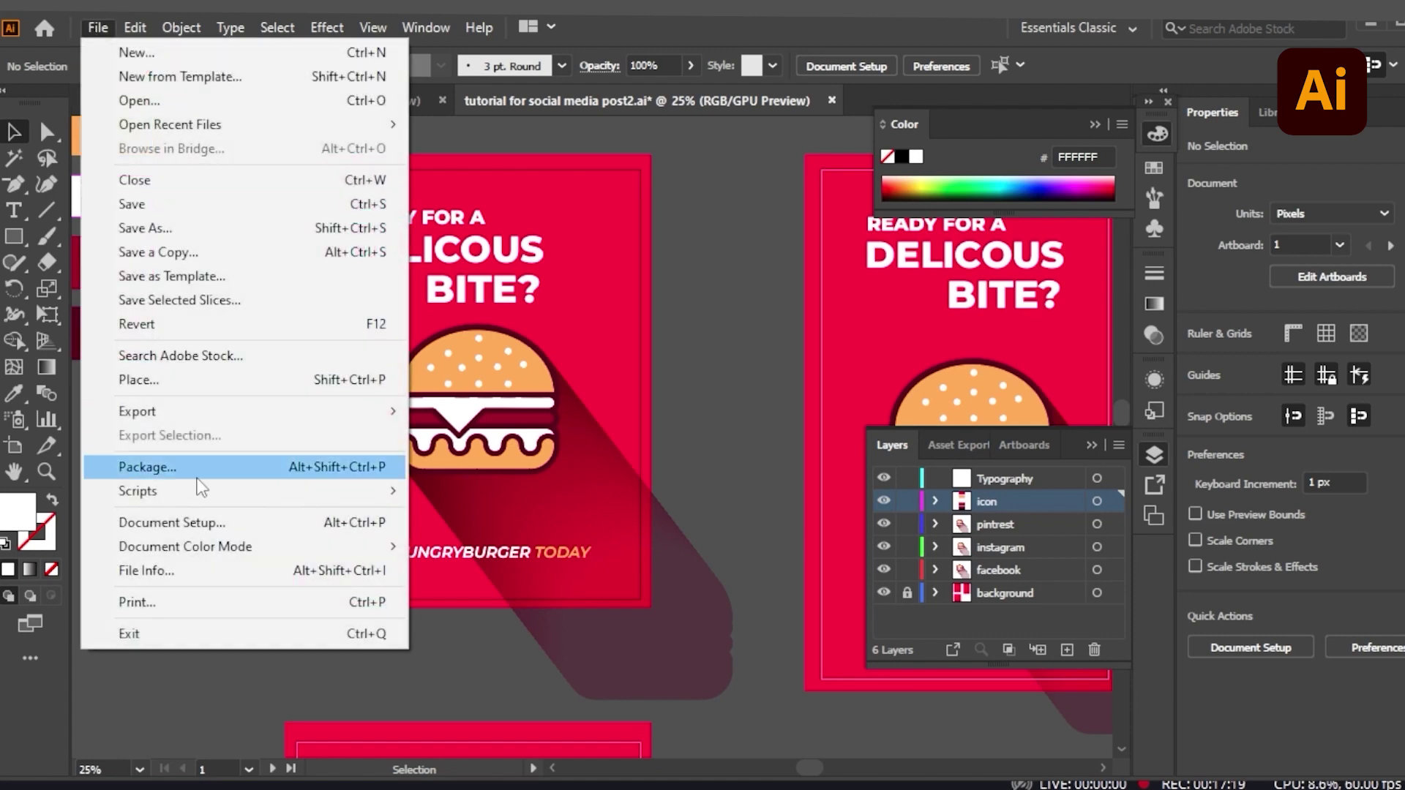
mouse_move(178, 411)
click(472, 435)
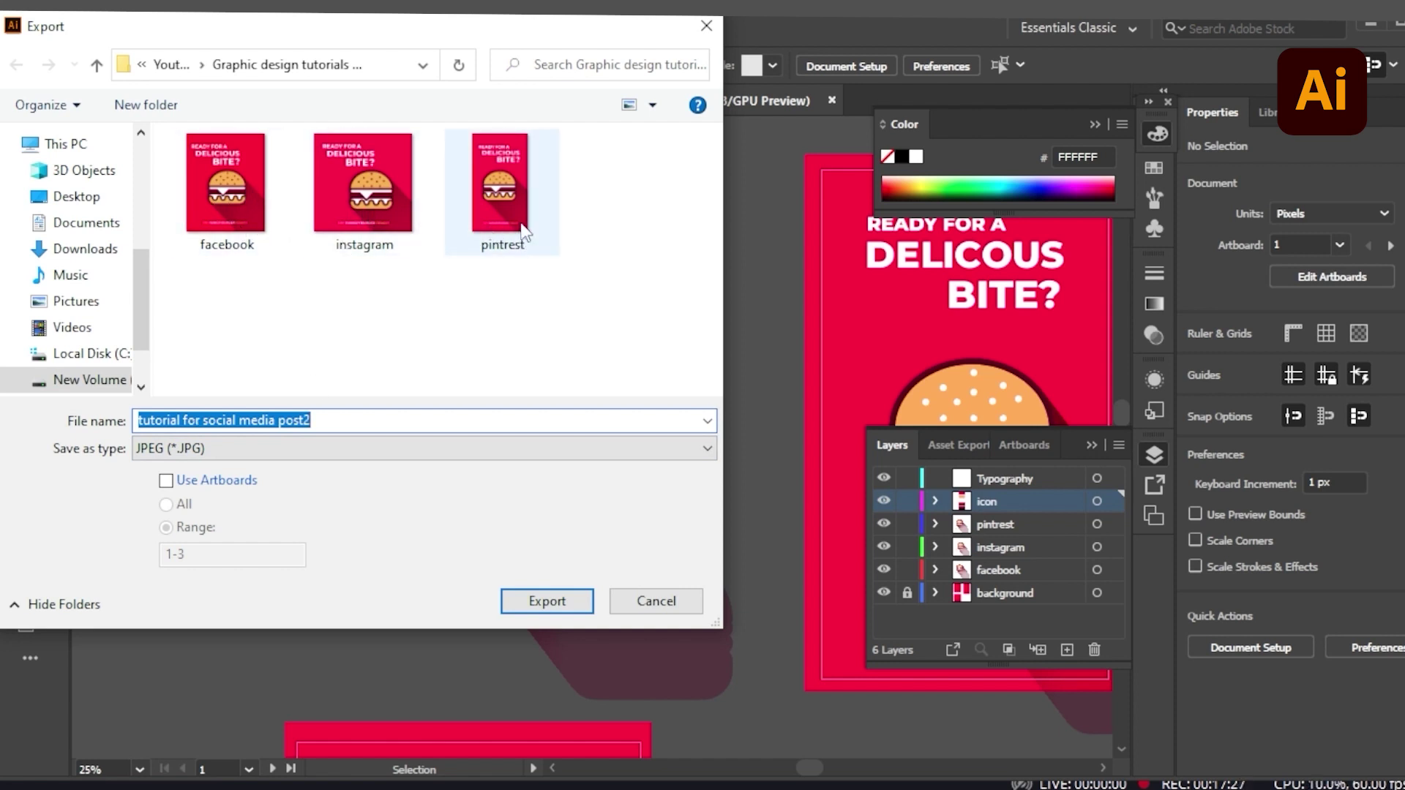
click(166, 482)
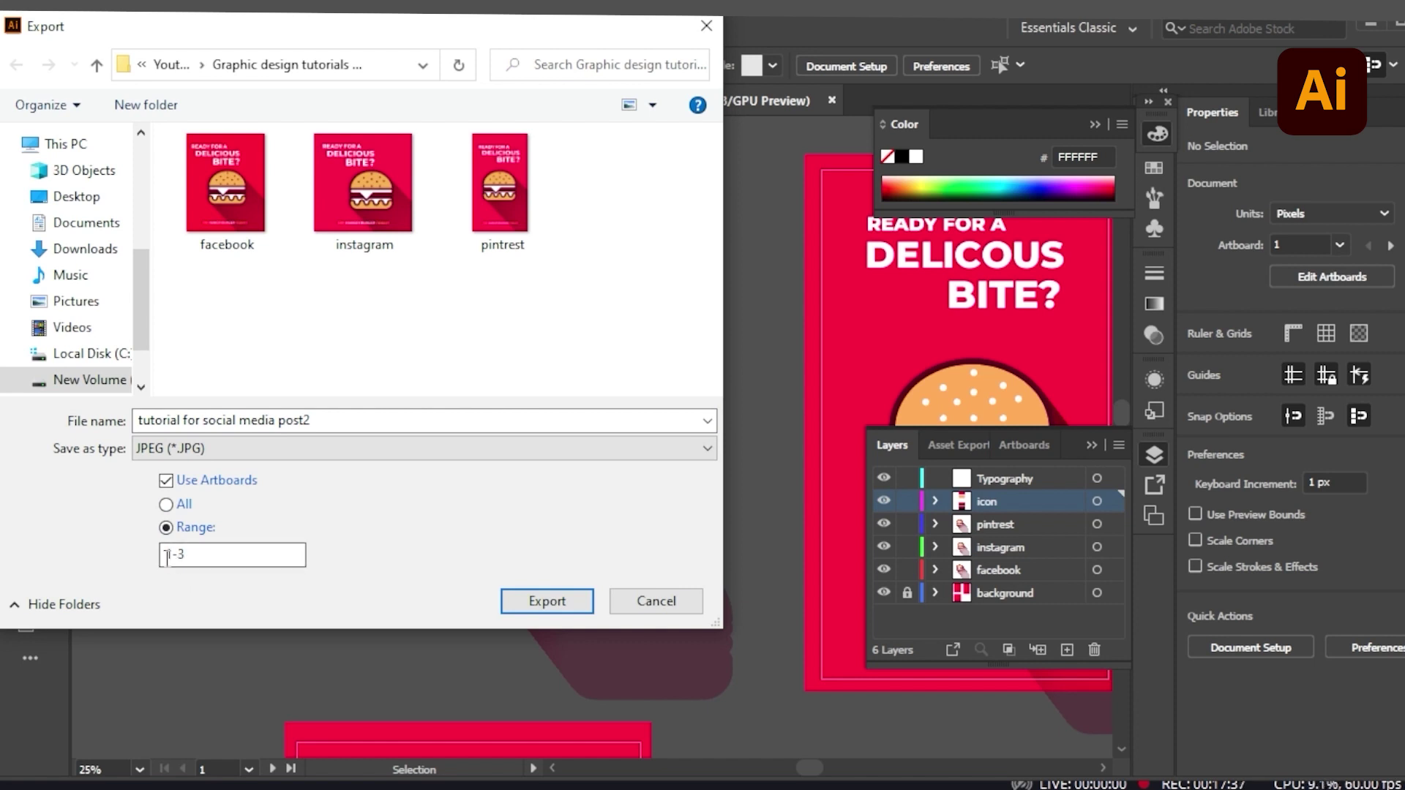
click(548, 604)
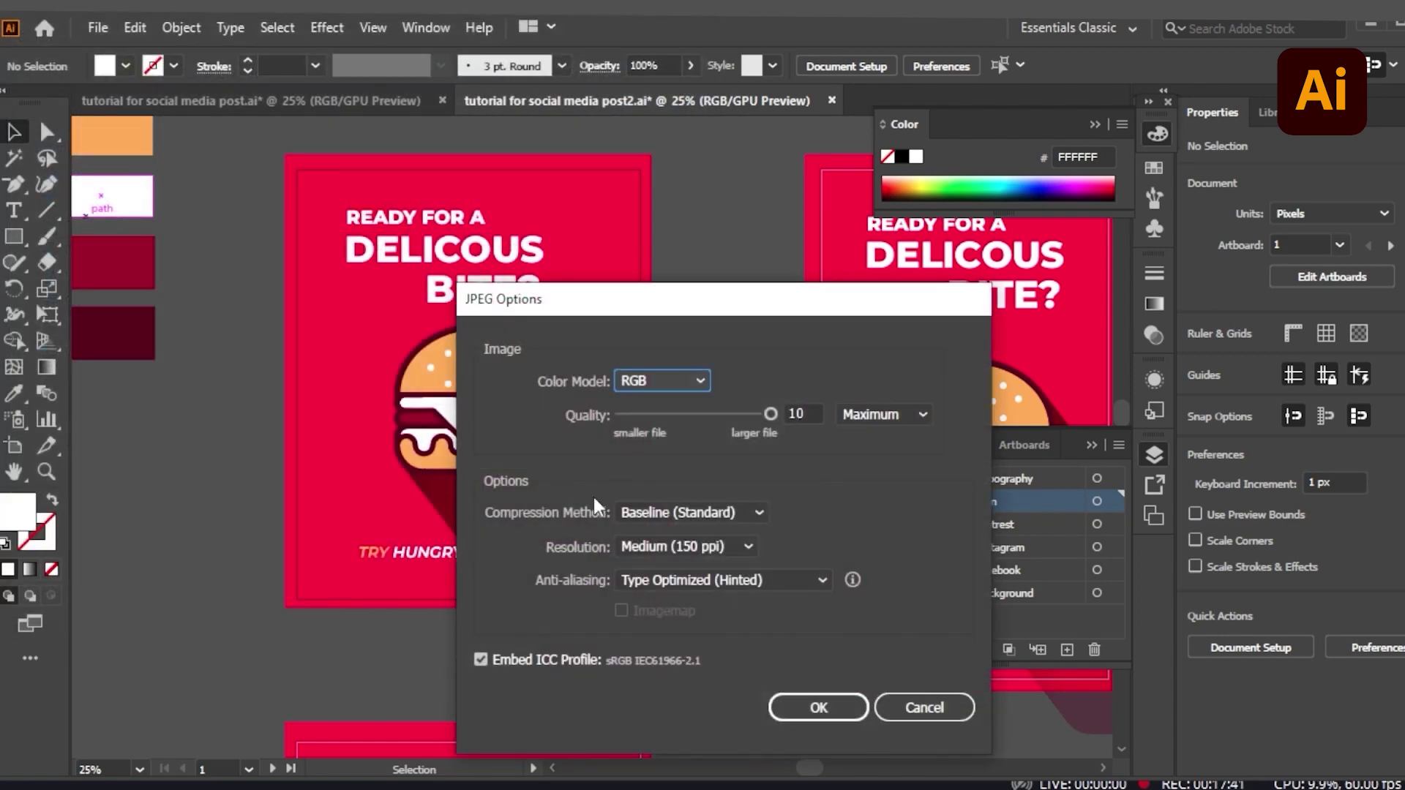